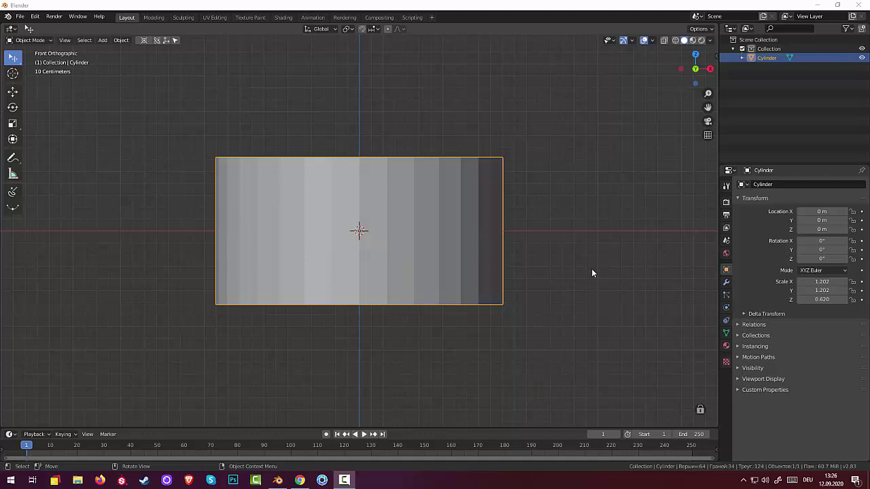
From the front view, deselect the cylinder and add a new plane to the scene
mouse_move(593, 269)
middle_mouse_down()
mouse_move(591, 289)
mouse_move(589, 278)
middle_mouse_up()
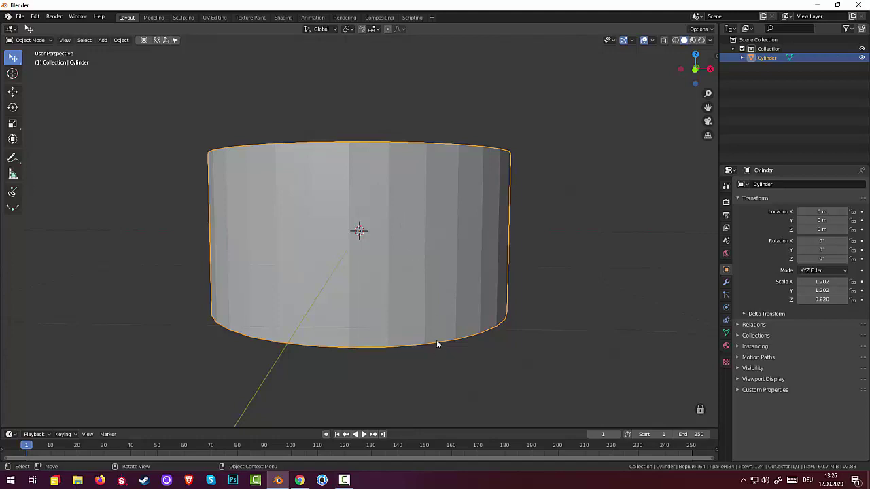
middle_click_drag(438, 342, 427, 344)
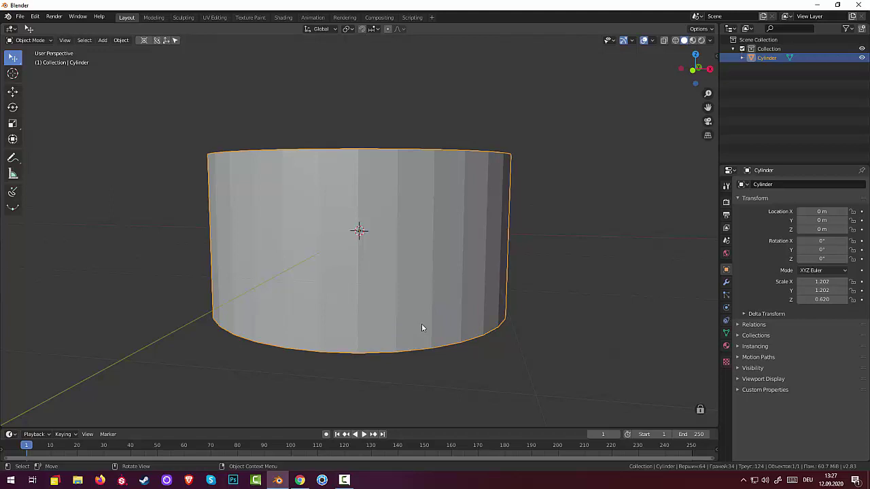
key("KP_1")
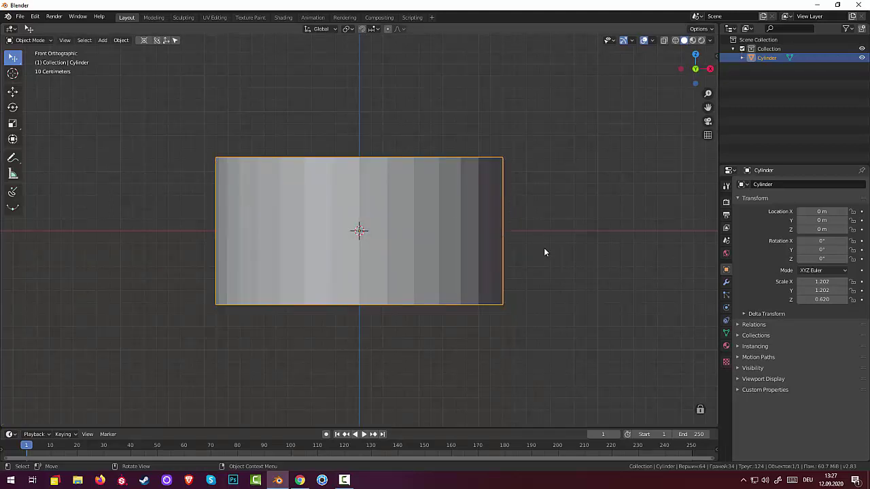
key("shift+a")
key("alt+a")
key("shift+a")
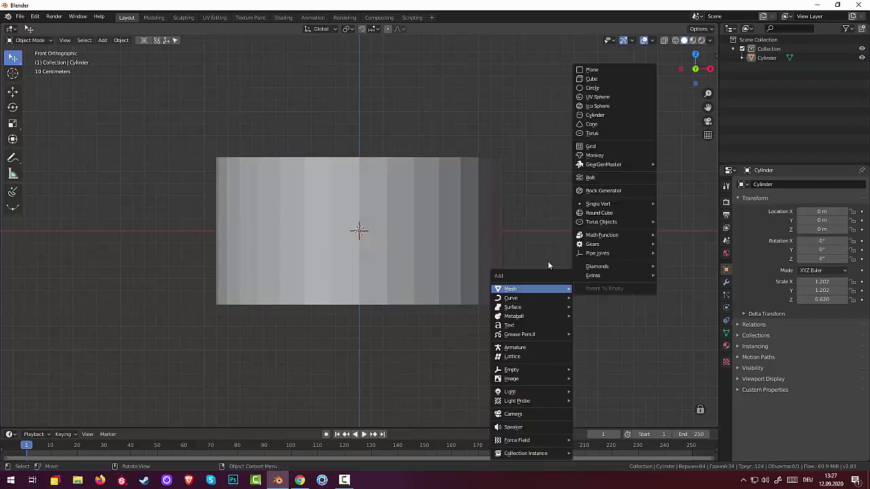
left_click(589, 70)
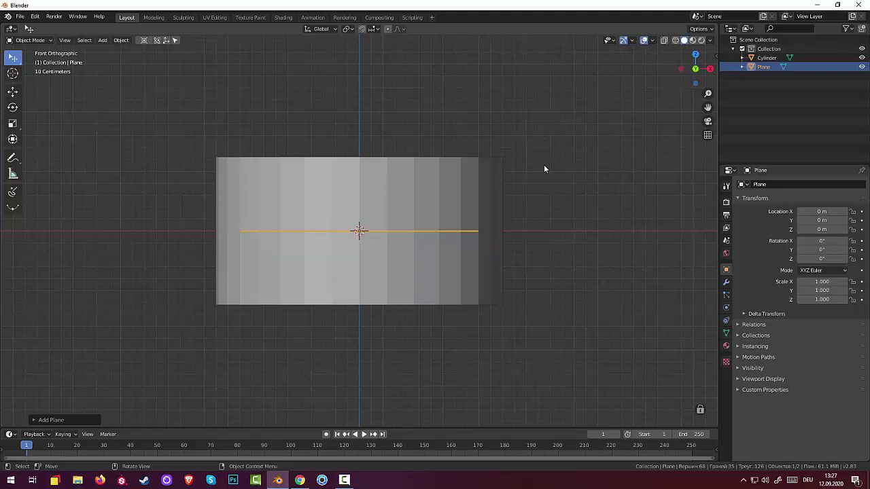
Rotate the plane 90° about X so it stands upright
key("r")
type("x")
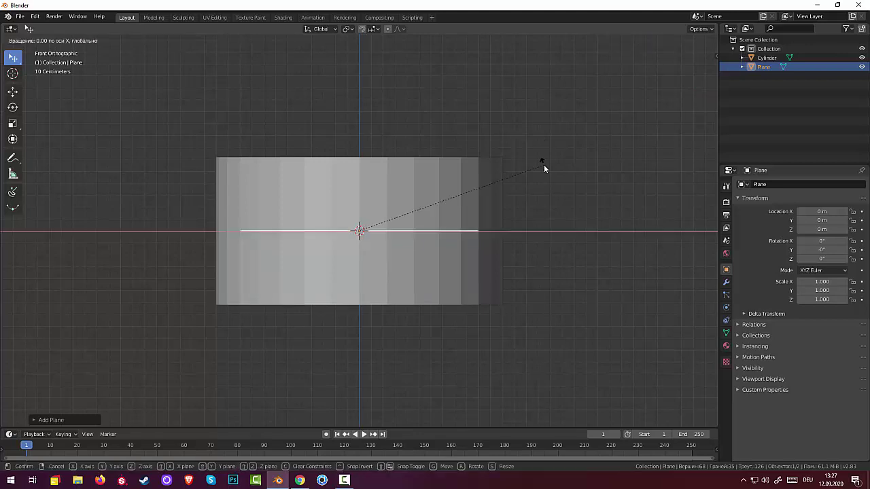
type("90")
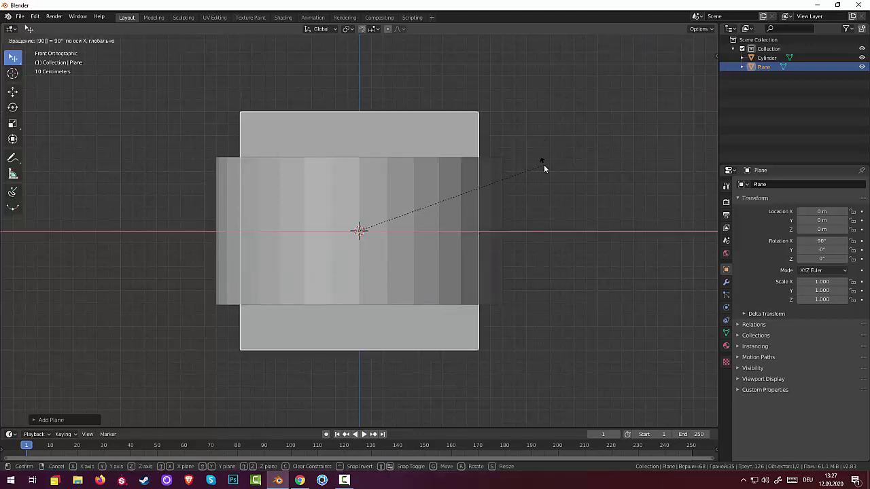
type("x")
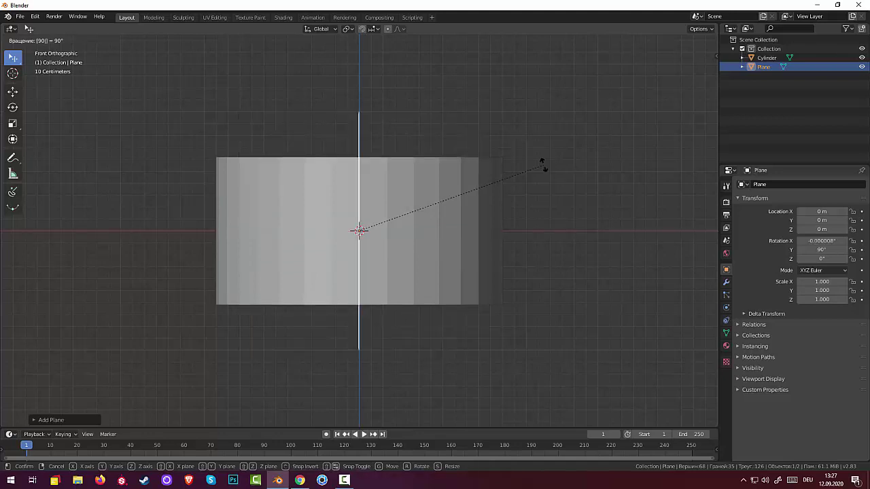
type("x")
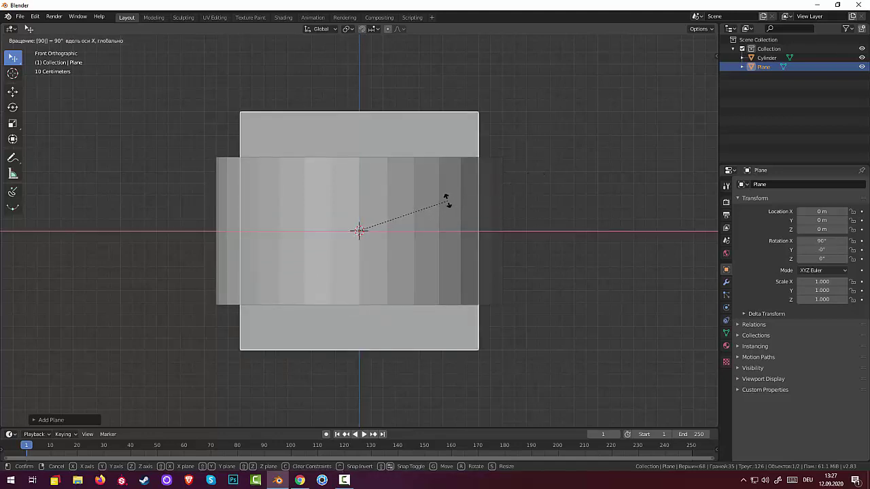
key("Return")
mouse_move(479, 200)
middle_mouse_down()
mouse_move(495, 231)
mouse_move(445, 237)
middle_mouse_up()
key("g")
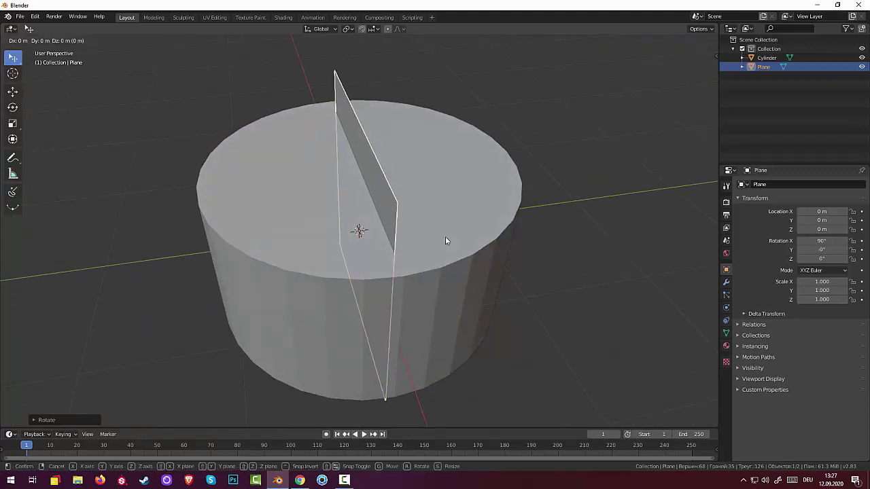
Move the plane along Y to −1.2133 m, in front of the cylinder
key("y")
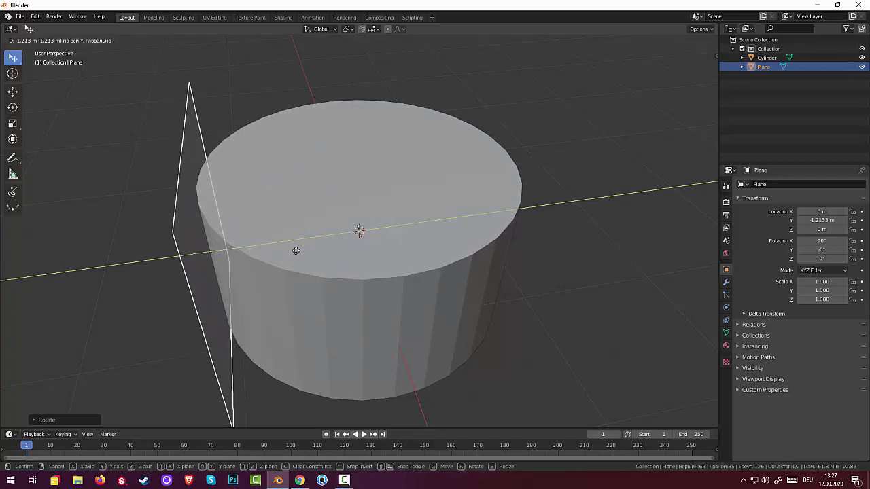
left_click(295, 251)
mouse_move(361, 249)
middle_mouse_down()
mouse_move(438, 206)
mouse_move(451, 169)
mouse_move(422, 250)
mouse_move(485, 249)
mouse_move(500, 214)
middle_mouse_up()
Scale the plane uniformly down to 0.541
key("s")
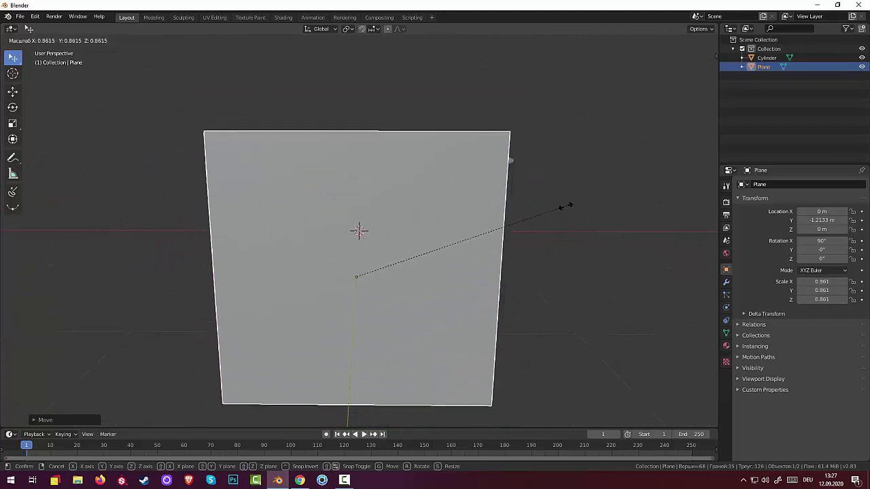
left_click(493, 250)
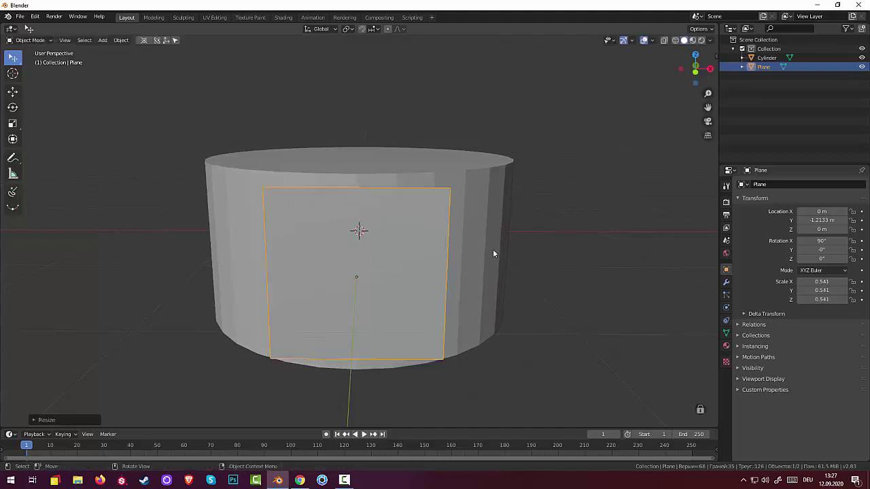
key("KP_1")
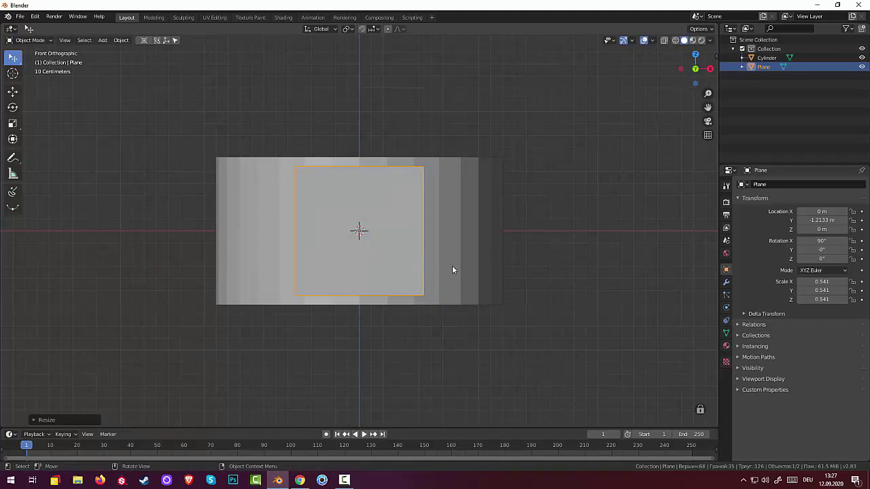
Narrow the plane to an X scale of 0.483
key("s")
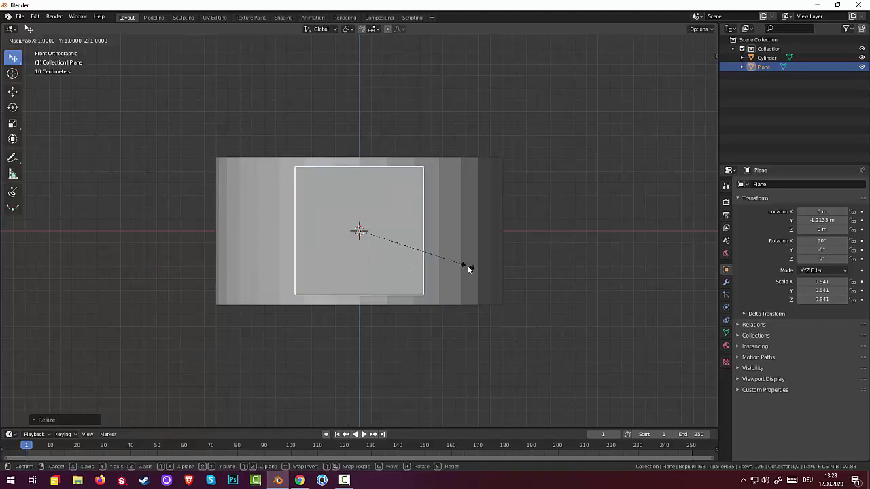
key("x")
left_click(455, 263)
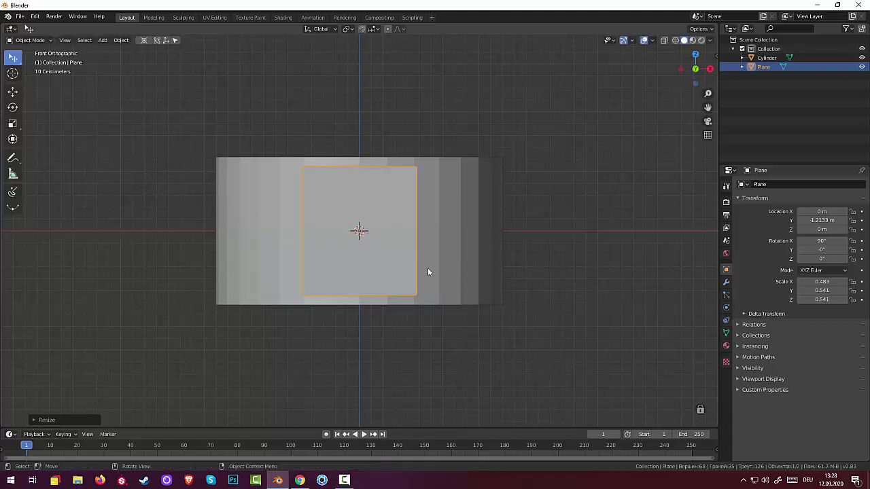
Lower the plane along Z to −0.072162 m
key("g")
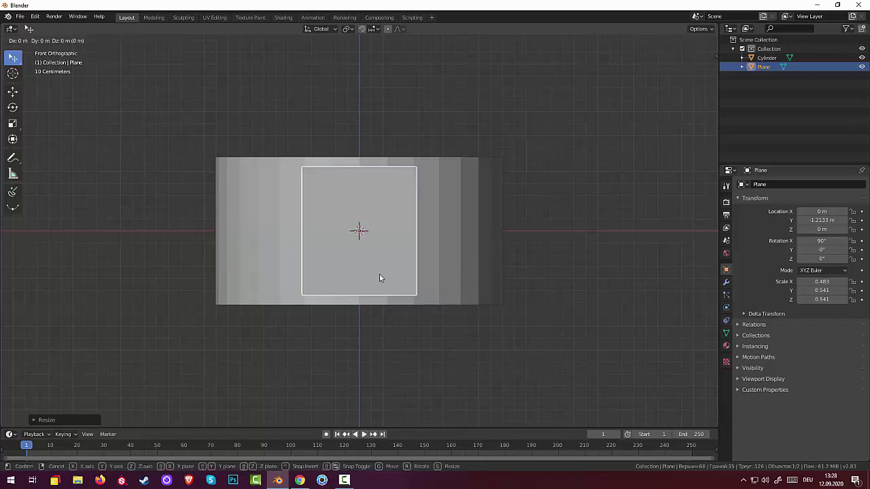
key("z")
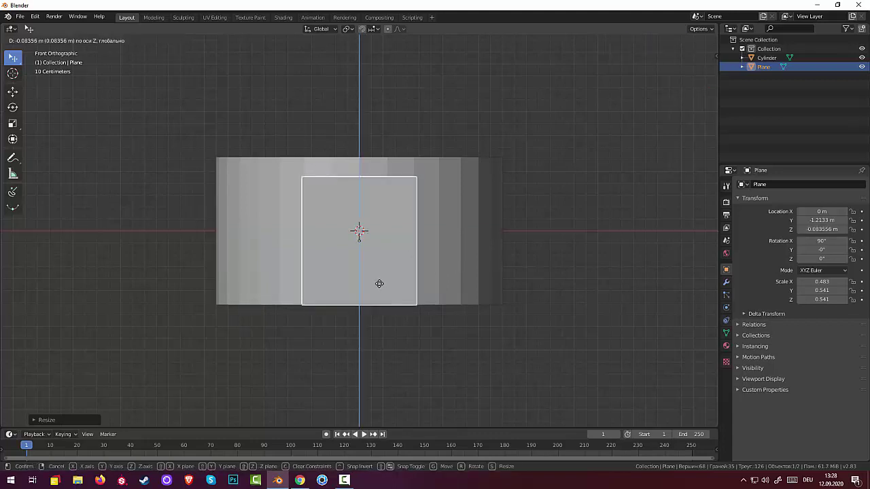
left_click(384, 287)
key("KP_5")
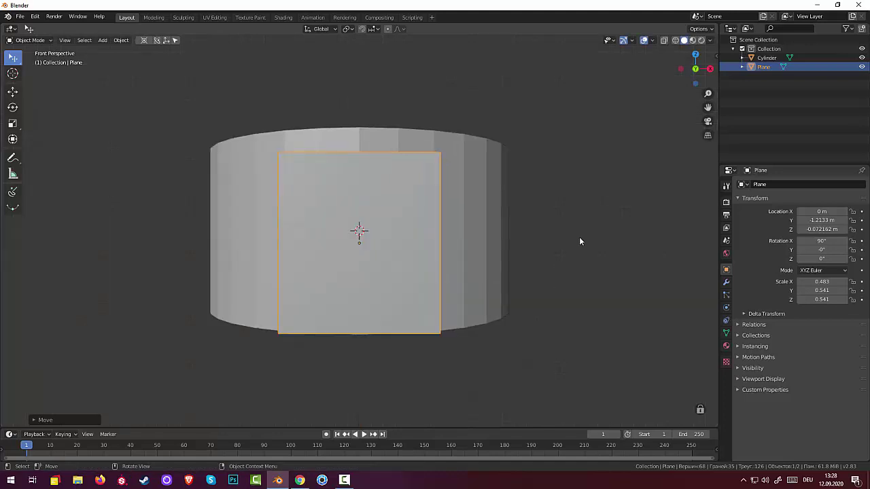
mouse_move(579, 241)
middle_mouse_down()
mouse_move(561, 255)
mouse_move(581, 230)
mouse_move(554, 256)
mouse_move(459, 294)
mouse_move(434, 282)
mouse_move(465, 270)
mouse_move(518, 274)
middle_mouse_up()
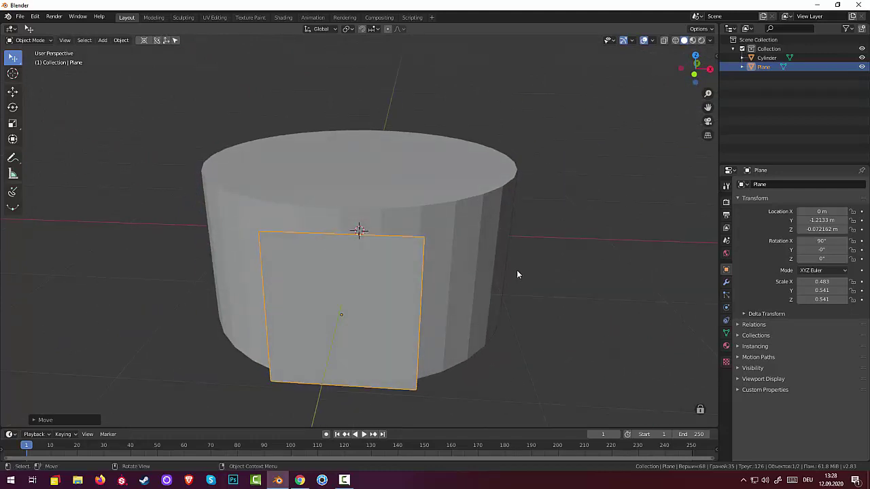
Shrink the plane to a tiny square of about 0.08 scale
key("shift")
key("shift+s")
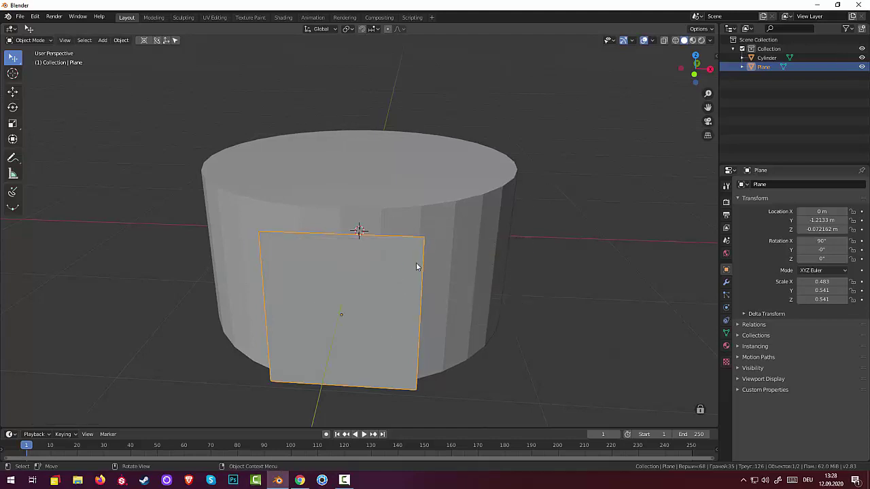
key("s")
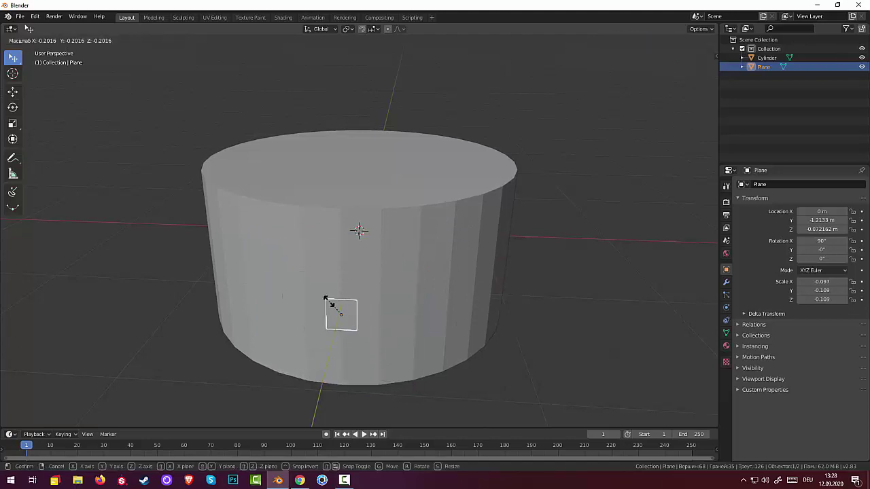
left_click(333, 306)
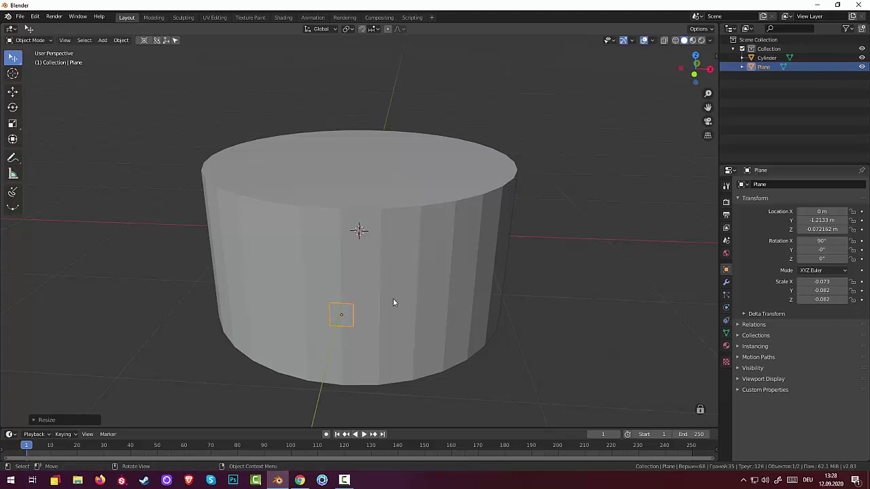
Move the tiny plane to the cylinder's lower right, X 0.47095 m, Z −0.52792 m
key("KP_1")
key("g")
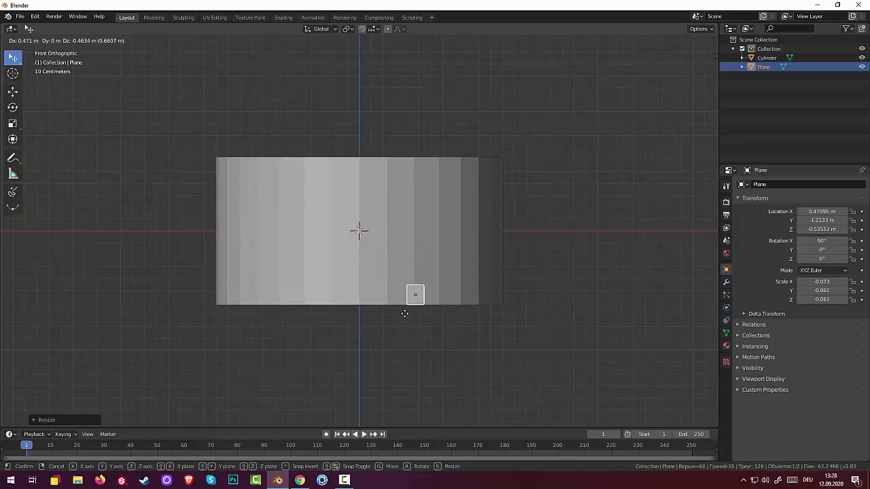
left_click(404, 312)
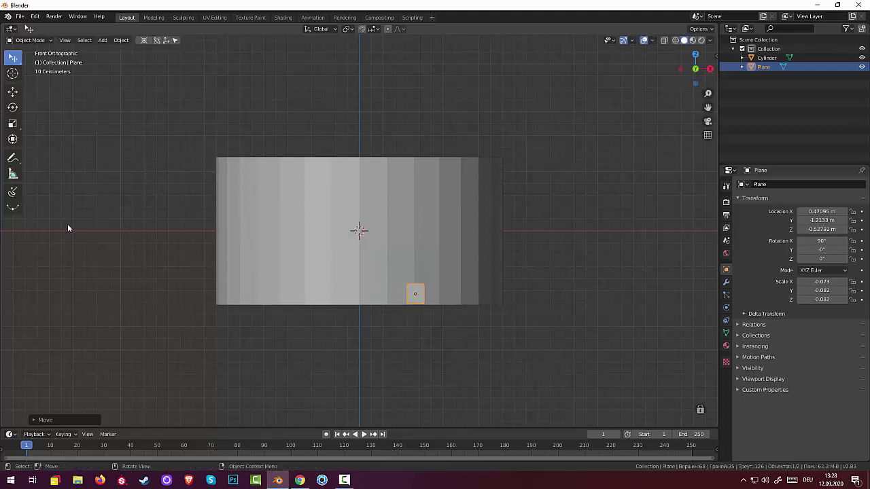
left_click(12, 158)
Draw an annotation curve from the cylinder's top centre down past the small plane
mouse_move(362, 175)
left_mouse_down()
mouse_move(398, 214)
mouse_move(418, 261)
mouse_move(414, 312)
left_mouse_up()
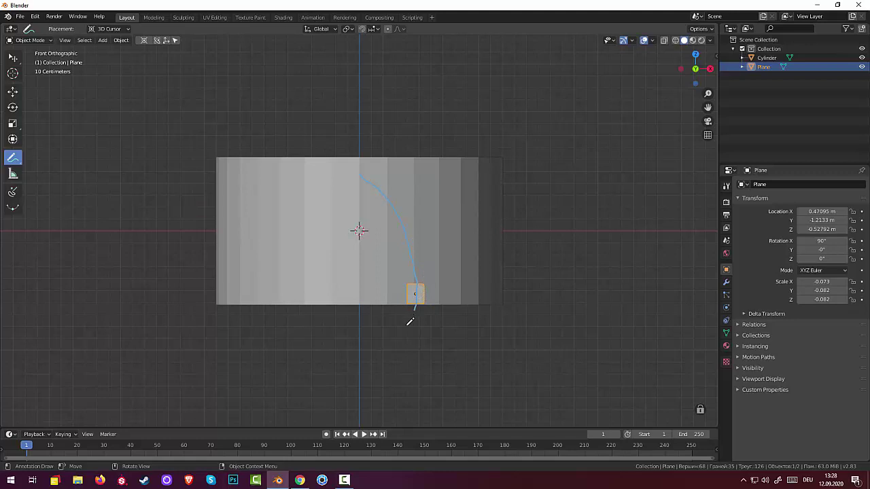
left_click(410, 329)
scroll(452, 296, "up", 1)
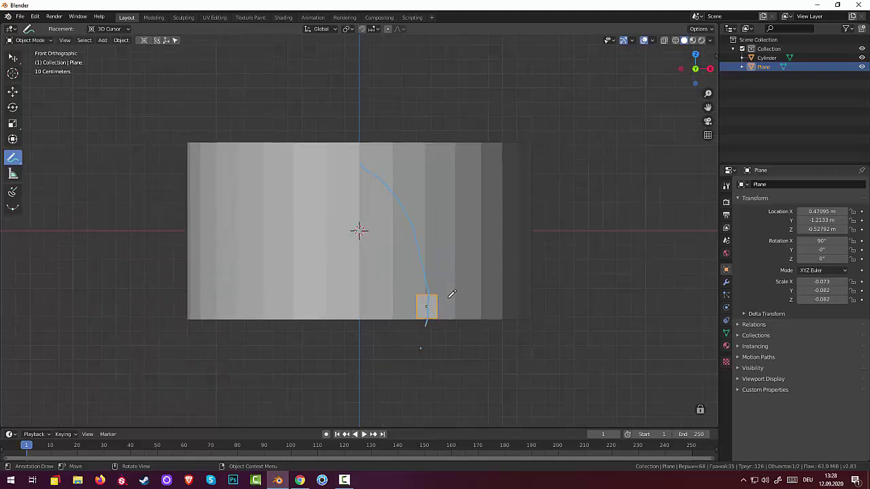
scroll(450, 295, "up", 1)
scroll(447, 291, "up", 2)
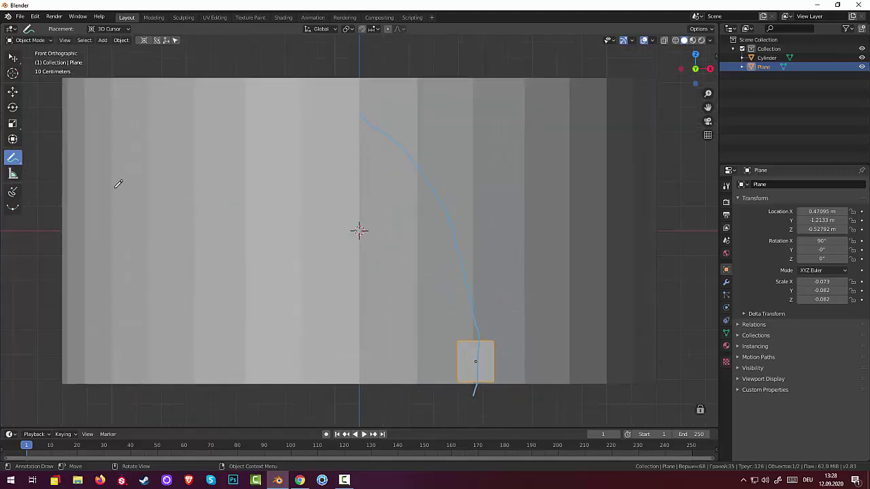
left_click(13, 59)
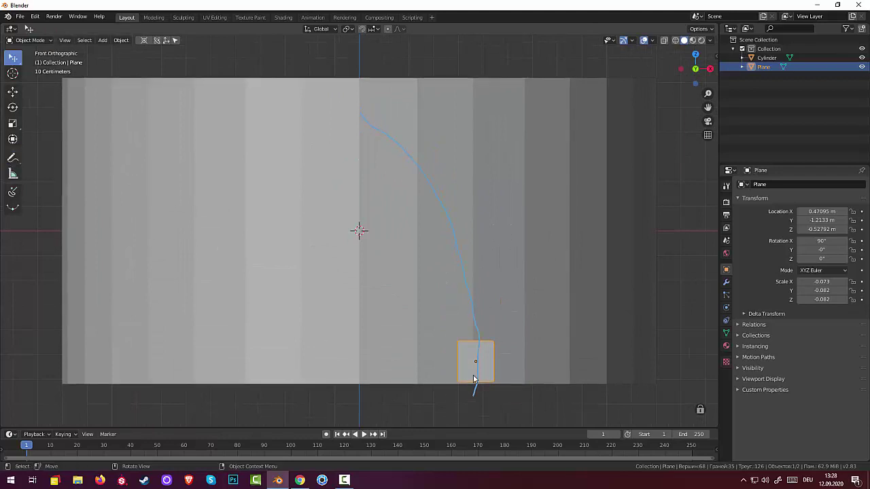
Enter Edit Mode and select the plane's top edge in edge select mode
left_click(31, 40)
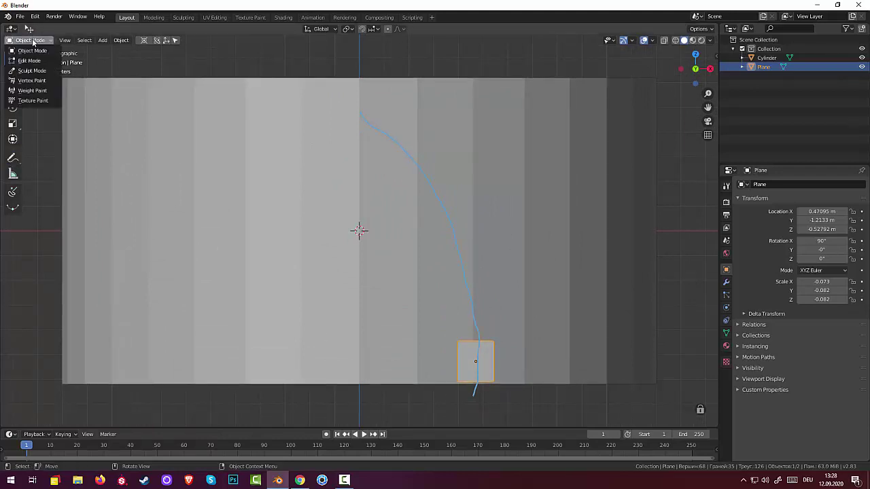
left_click(27, 60)
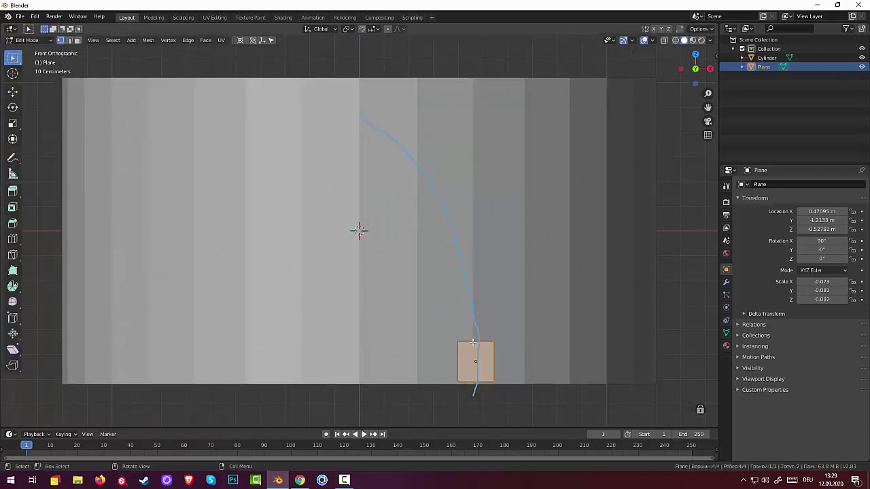
left_click(473, 342)
left_click(69, 40)
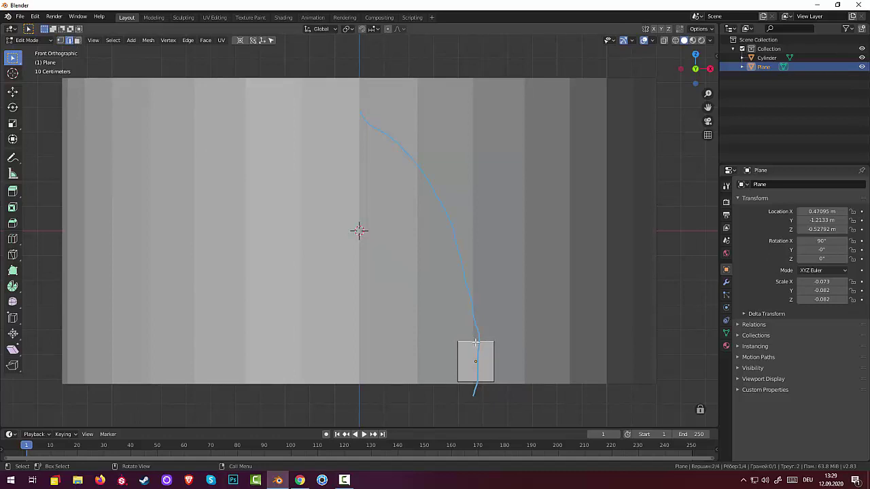
Extrude the top edge upward along the curve and tilt it slightly
key("e")
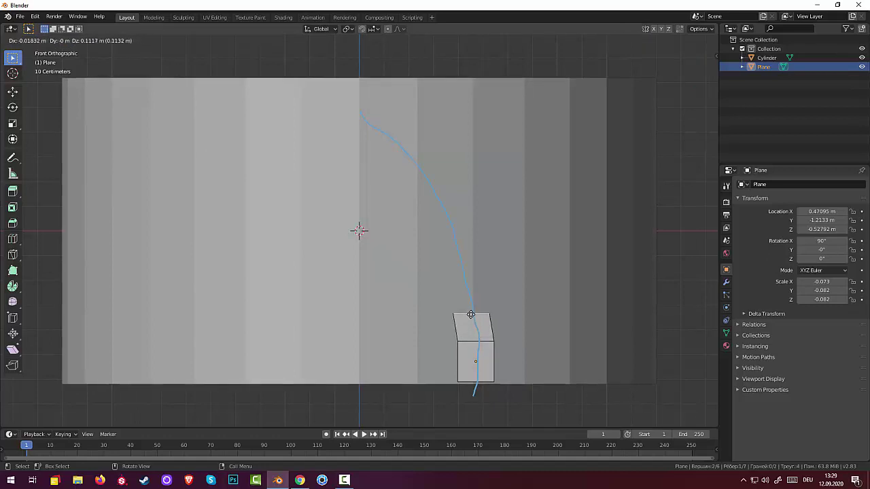
left_click(471, 312)
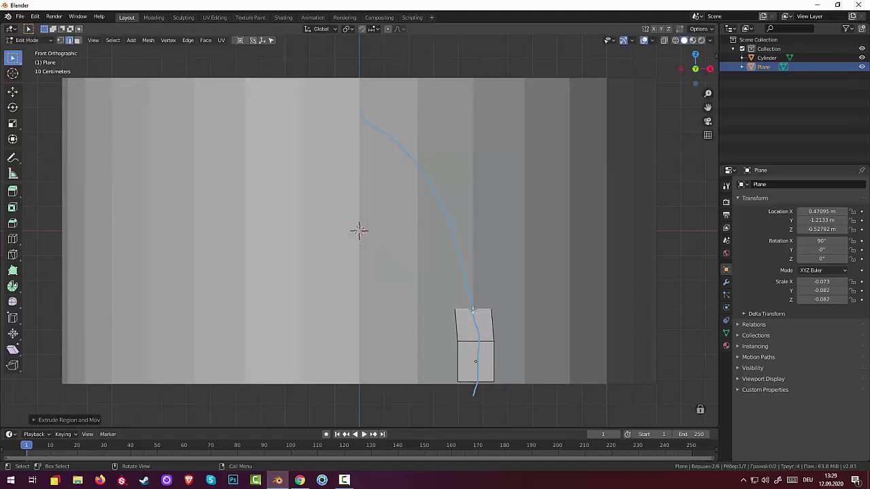
key("r")
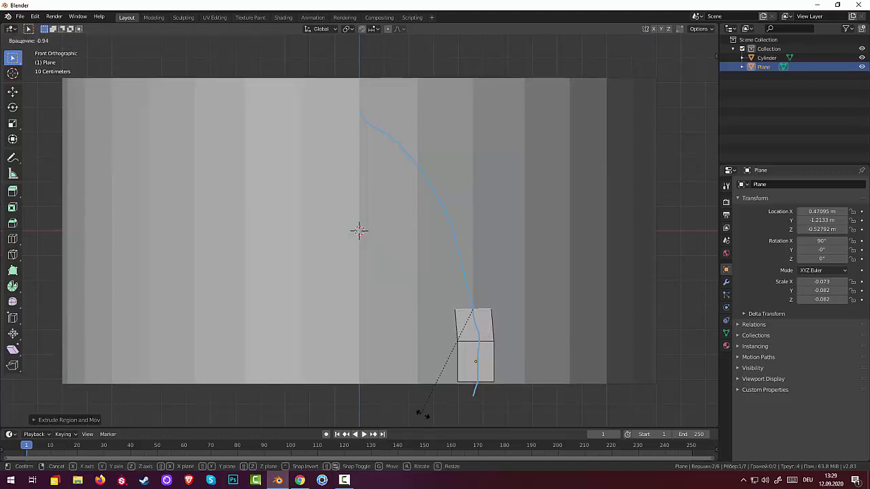
left_click(447, 408)
middle_click_drag(629, 350, 542, 346)
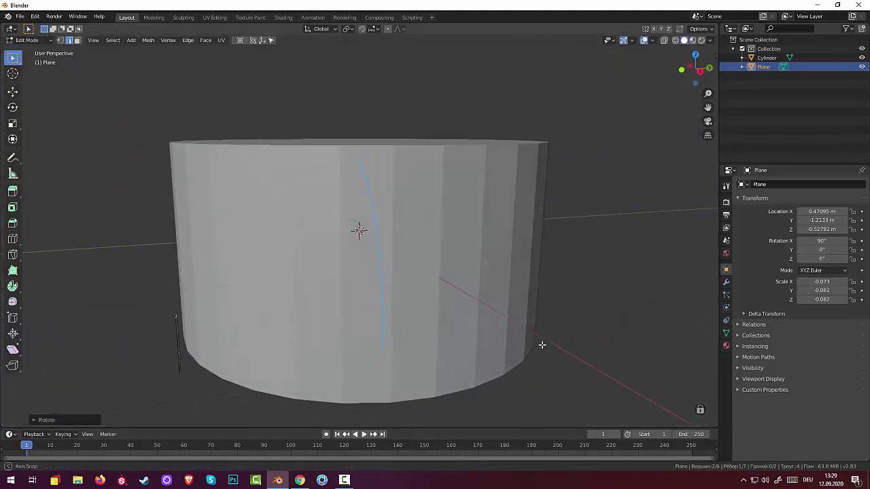
mouse_move(380, 363)
middle_mouse_down()
mouse_move(410, 363)
mouse_move(371, 360)
middle_mouse_up()
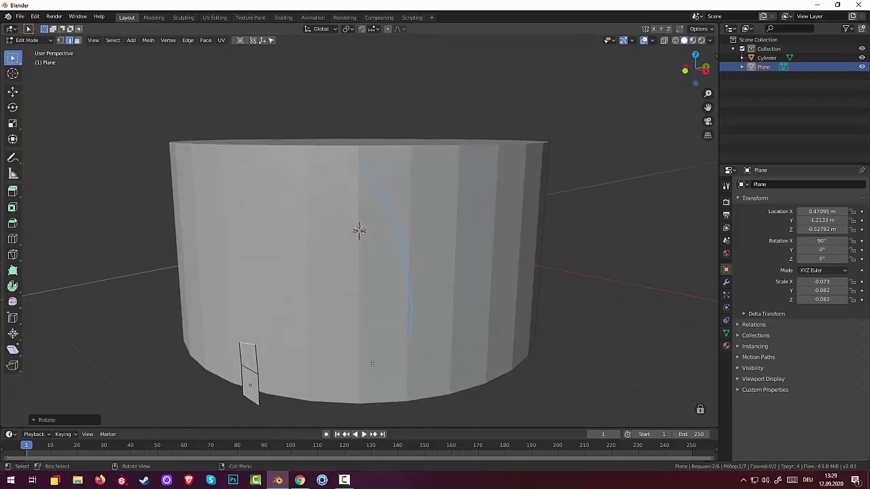
Switch to the front orthographic view and re-enter Edit Mode on the plane
left_click(28, 41)
left_click(31, 51)
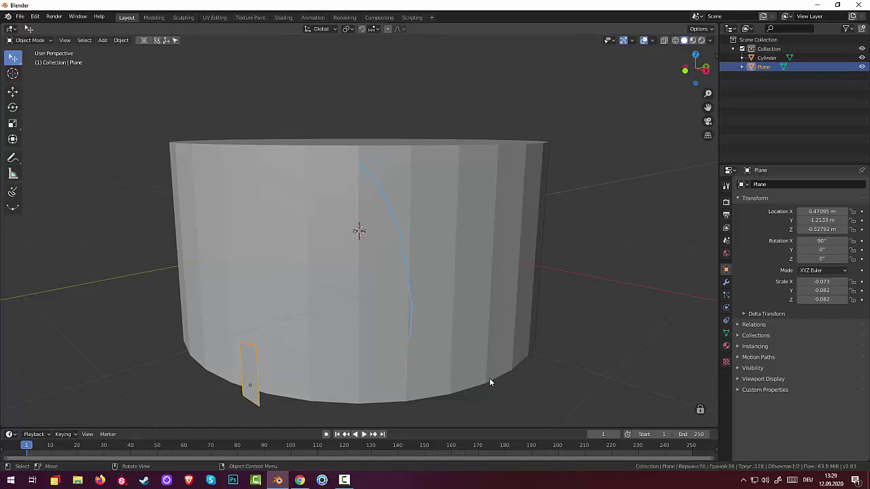
mouse_move(489, 378)
middle_mouse_down()
mouse_move(403, 388)
mouse_move(545, 358)
mouse_move(539, 366)
middle_mouse_up()
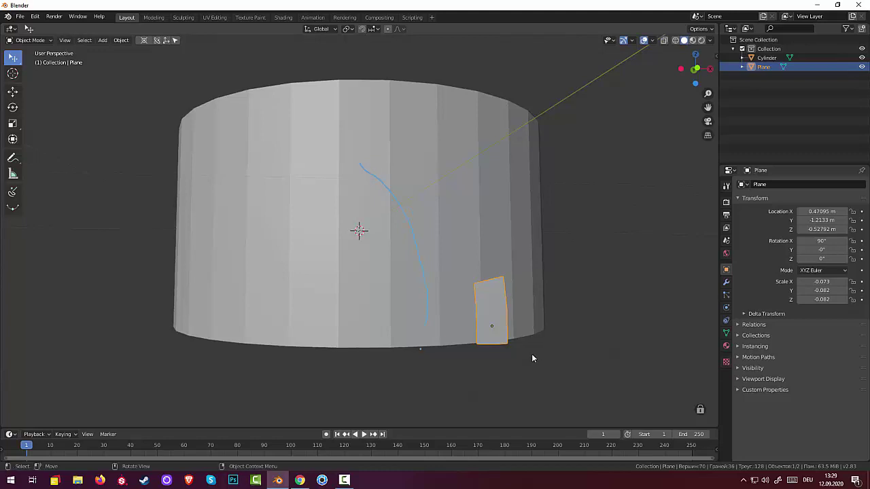
key("KP_1")
scroll(462, 328, "up", 2)
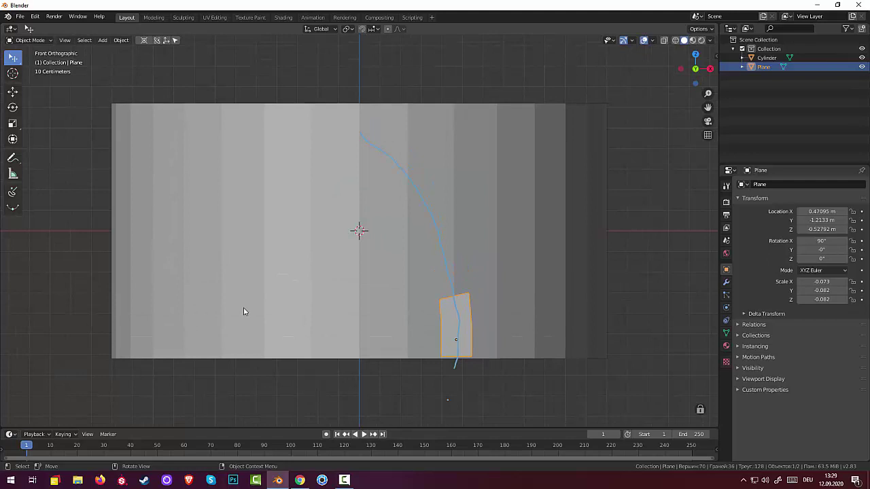
left_click(31, 41)
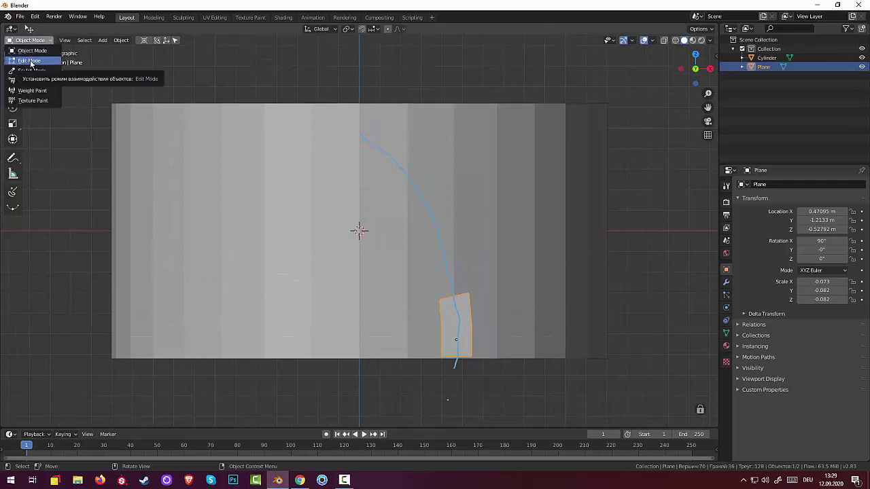
left_click(31, 61)
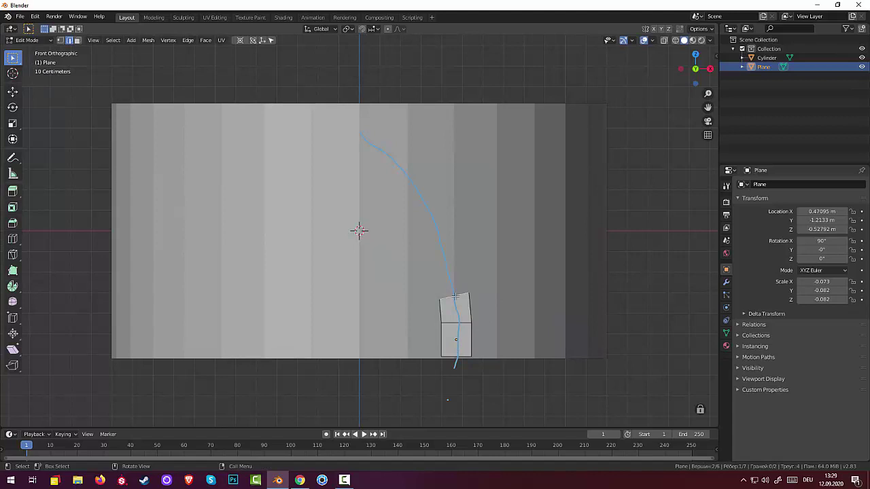
Extrude another face along the curve, tilt it, and slightly enlarge its top edge
key("e")
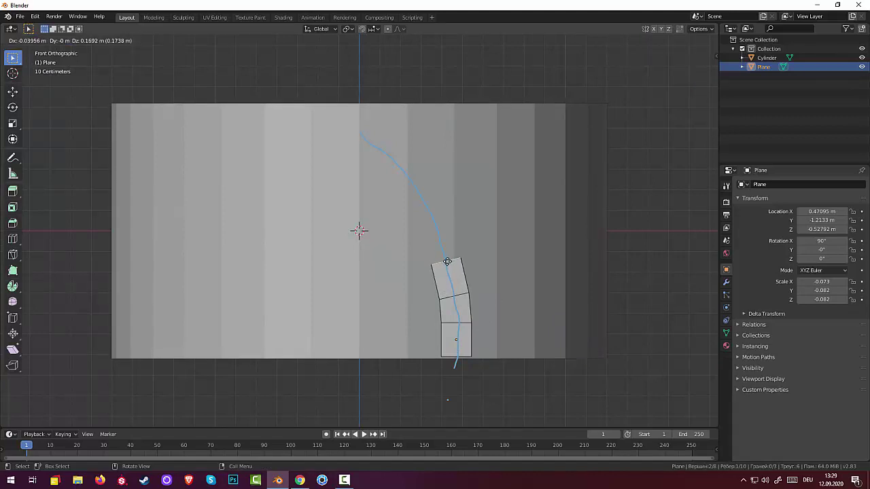
left_click(447, 261)
key("r")
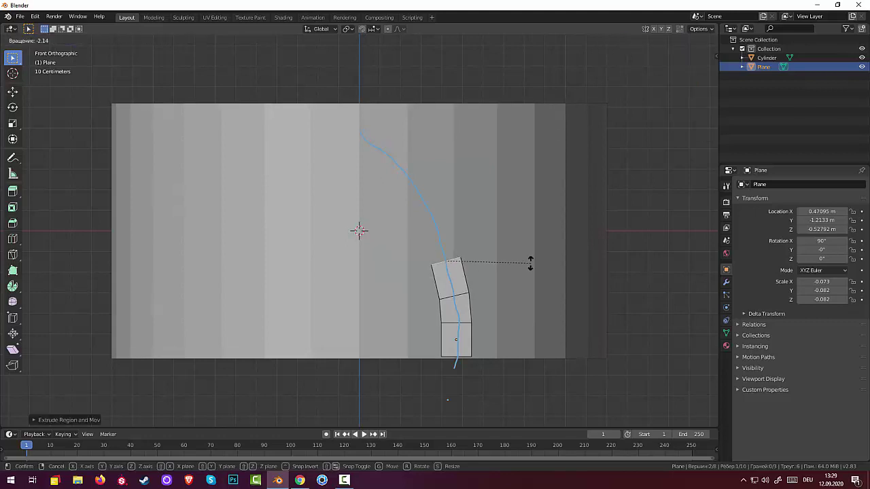
left_click(530, 262)
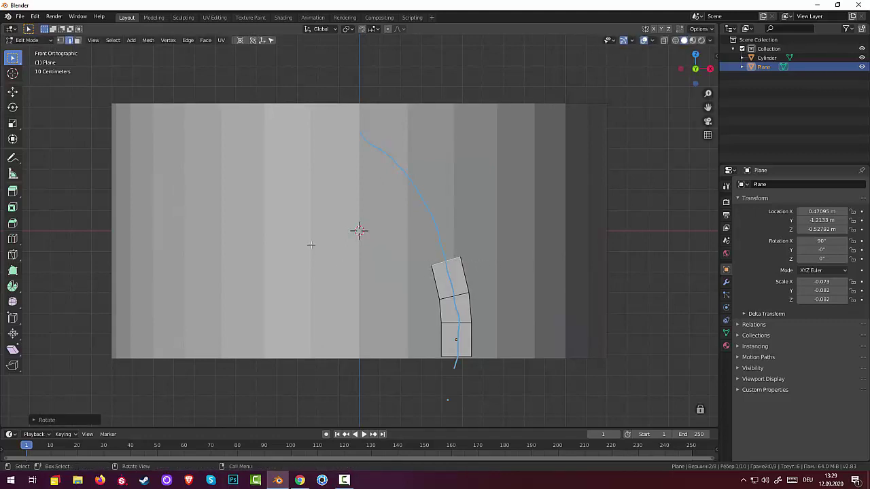
key("s")
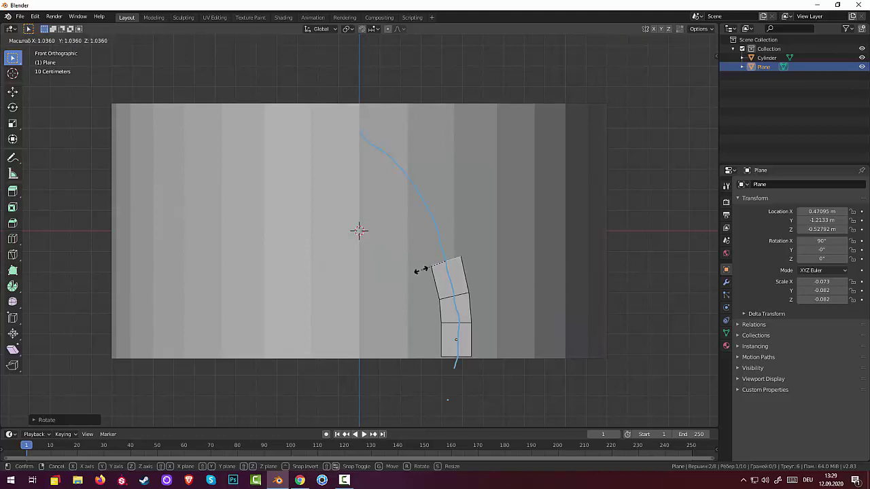
left_click(422, 270)
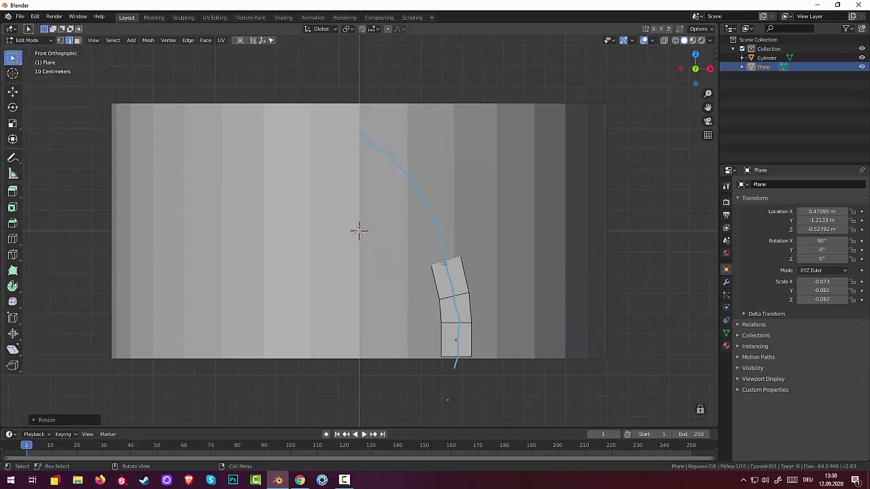
Extrude and tilt three more segments following the annotation arch upward
key("e")
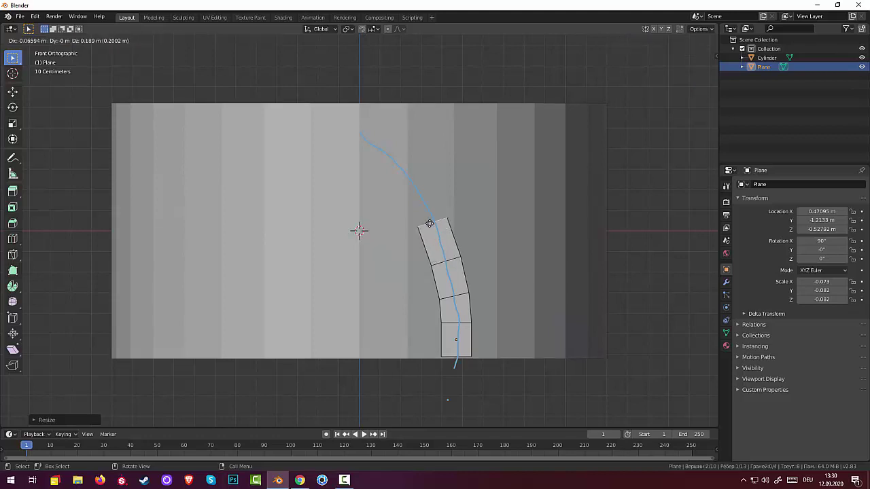
left_click(432, 225)
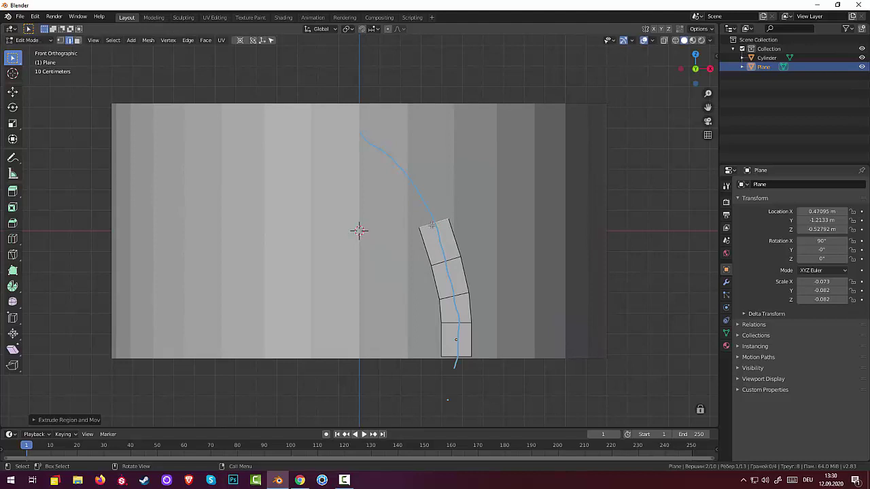
key("r")
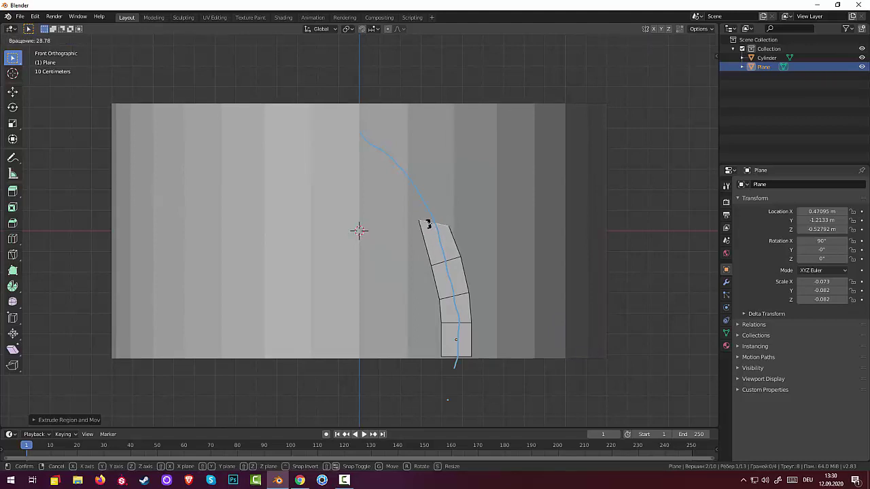
left_click(428, 228)
key("e")
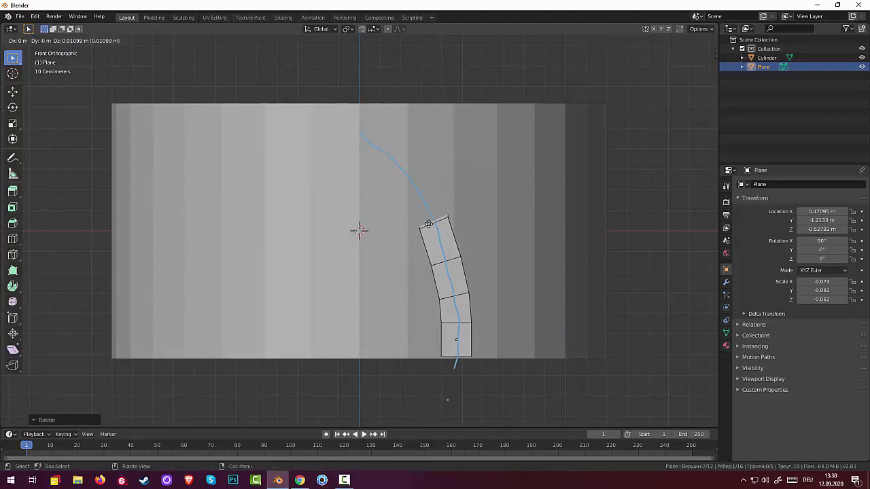
left_click(406, 194)
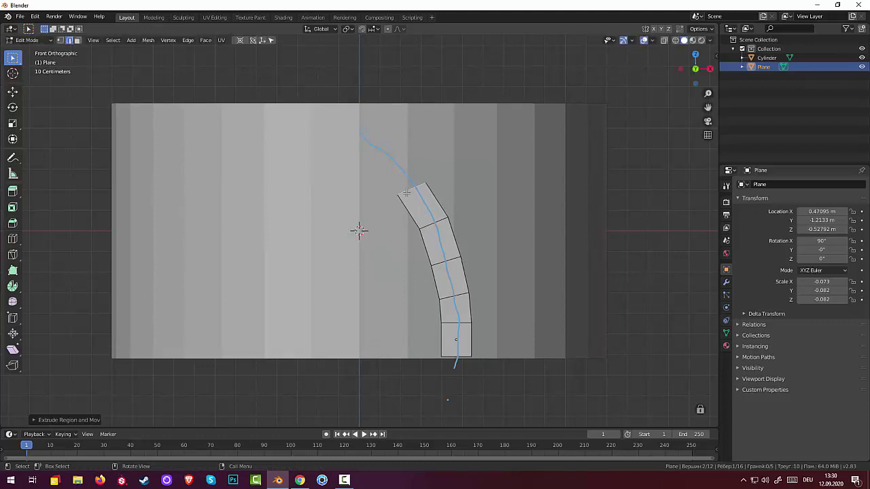
key("r")
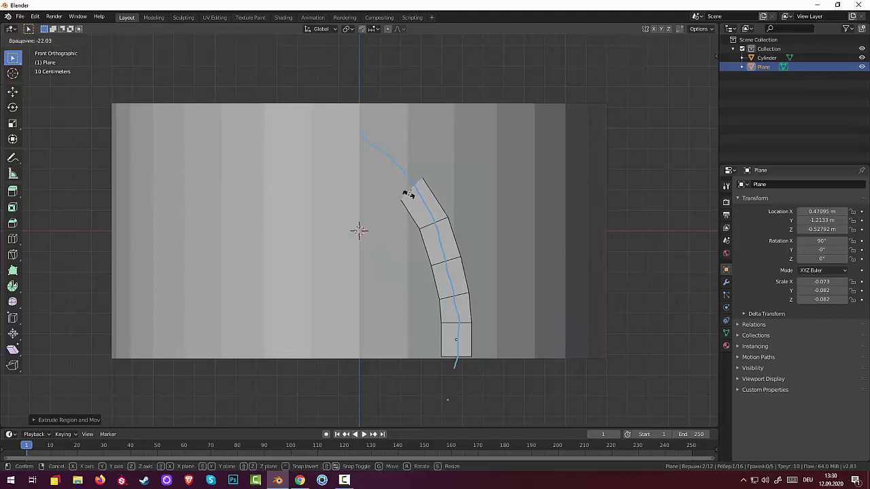
left_click(408, 194)
key("e")
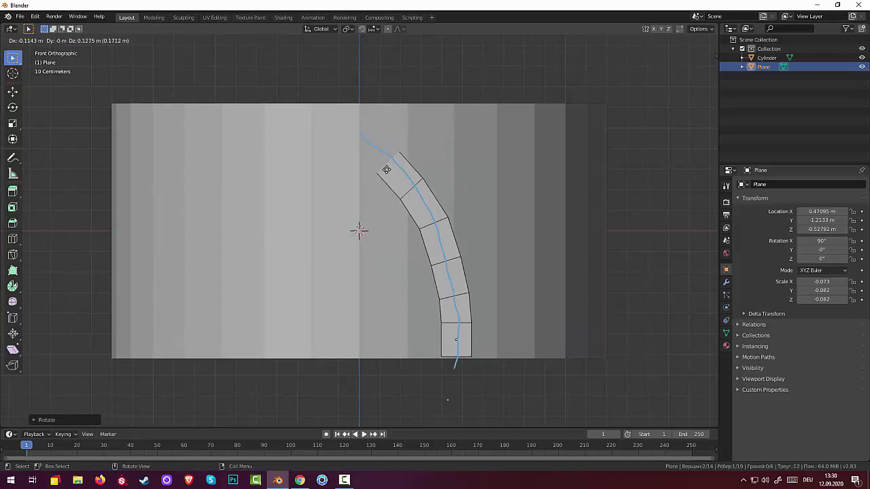
left_click(386, 169)
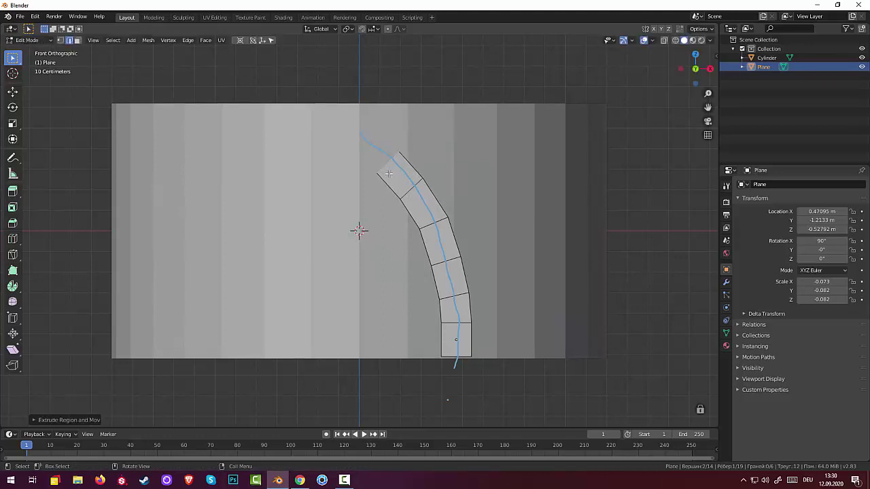
key("r")
left_click(390, 172)
Add a final top segment, resize it, and move its top vertices to the centre line
key("e")
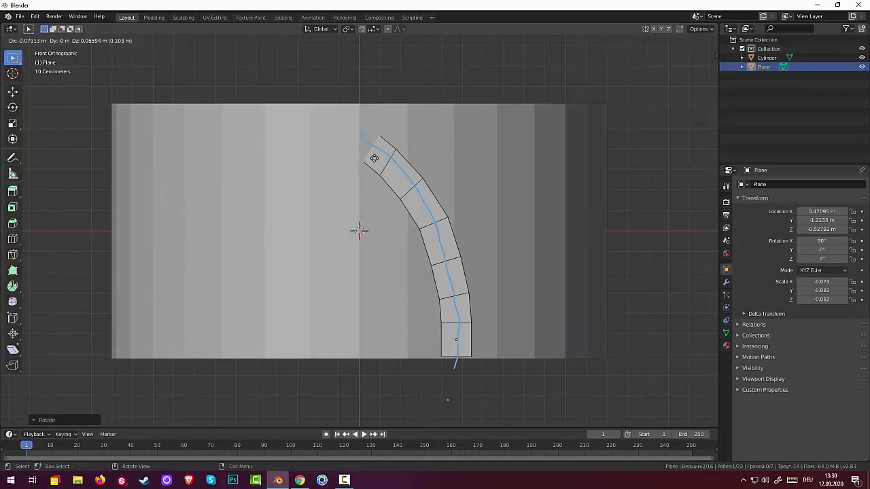
left_click(370, 155)
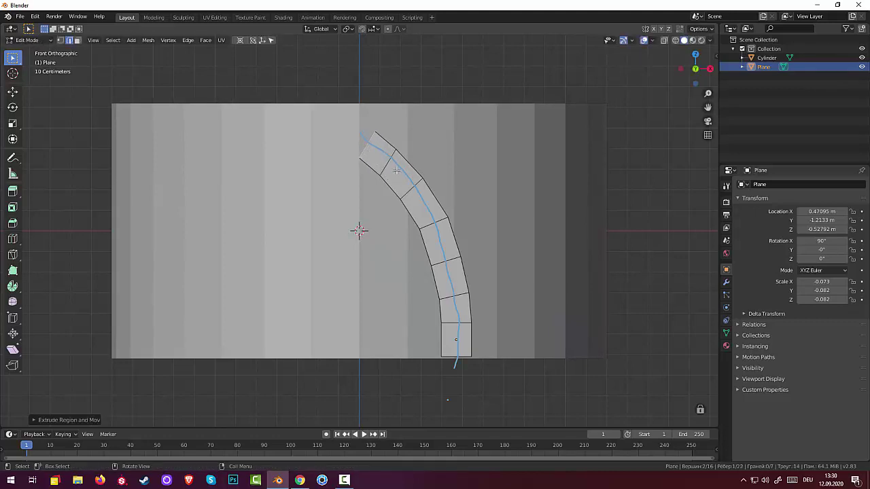
key("r")
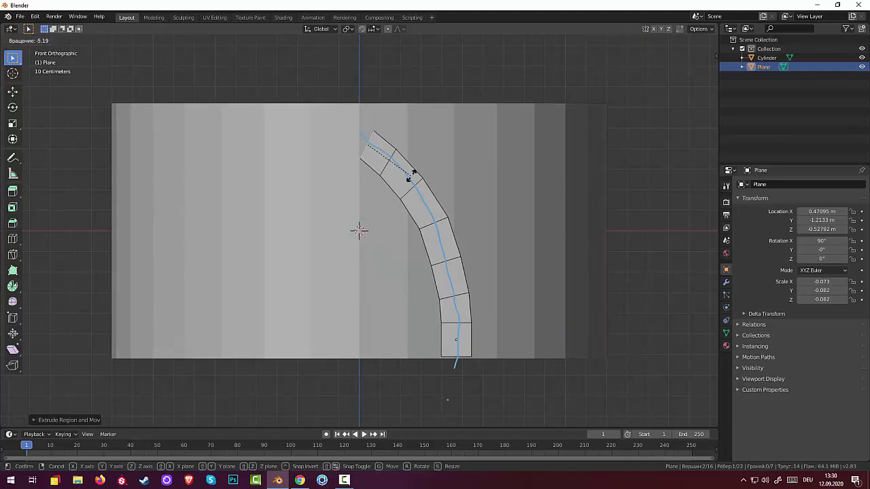
left_click(449, 159)
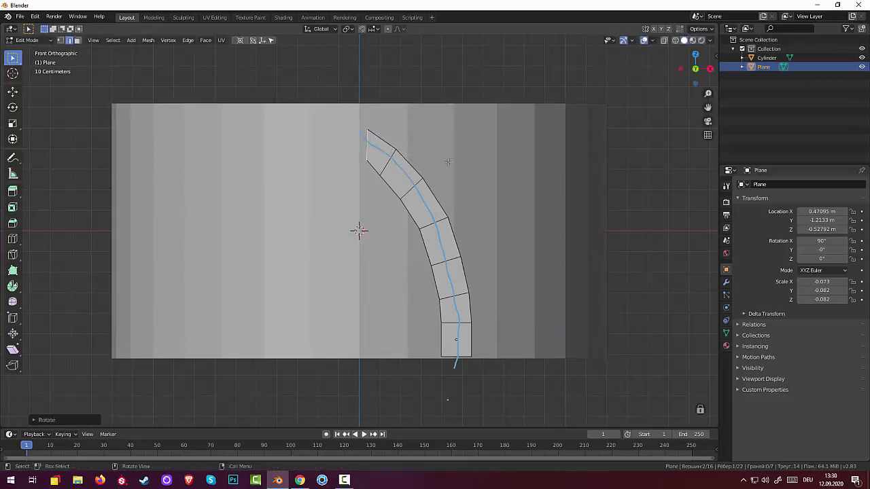
key("s")
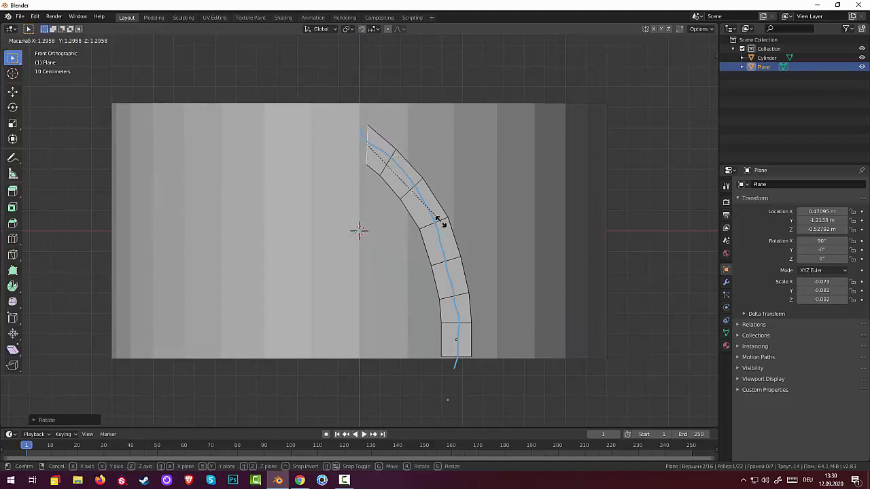
left_click(439, 211)
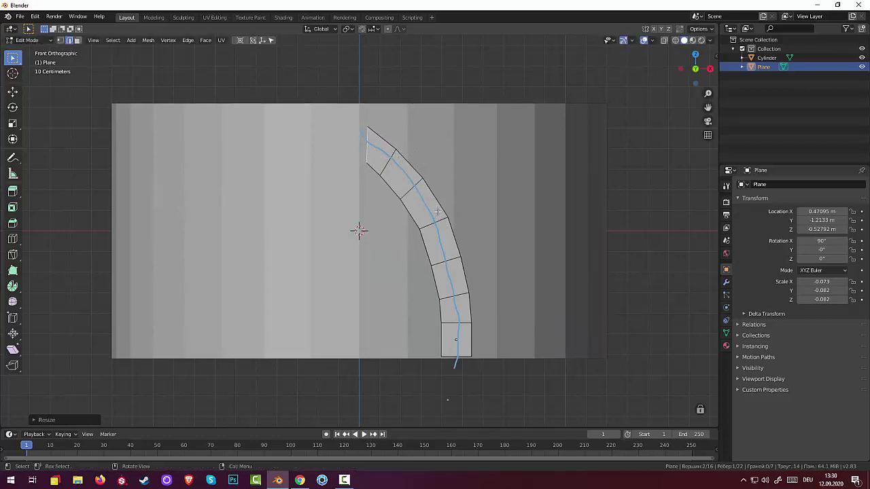
key("g")
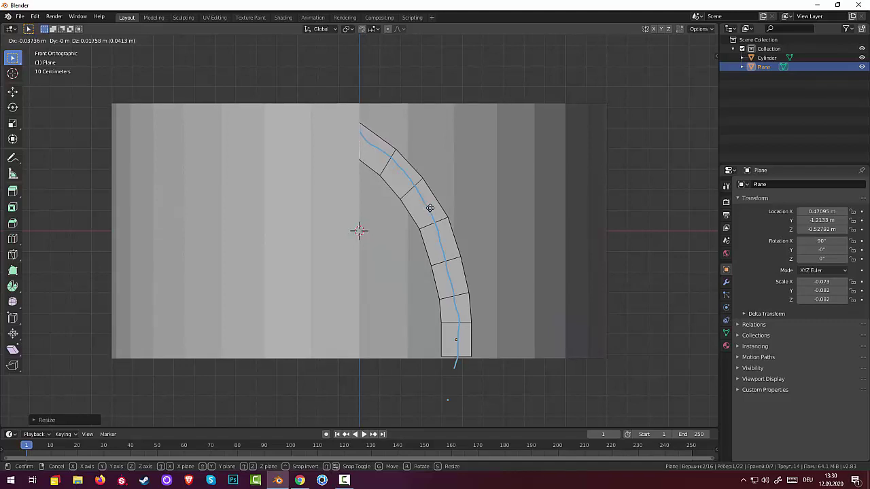
left_click(430, 208)
Orbit to a side view and show the Plane's still-empty modifier stack
scroll(529, 286, "up", 4)
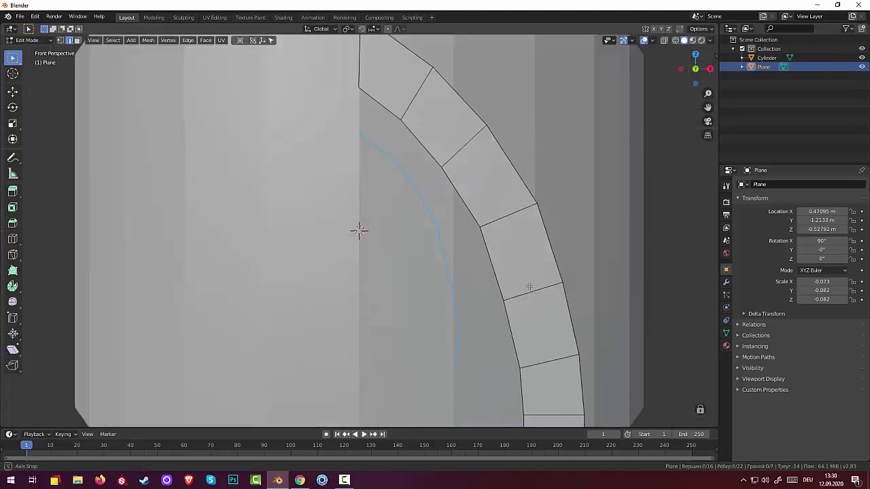
mouse_move(530, 287)
middle_mouse_down()
mouse_move(509, 302)
mouse_move(466, 281)
mouse_move(449, 295)
mouse_move(512, 290)
mouse_move(490, 315)
middle_mouse_up()
scroll(512, 290, "down", 5)
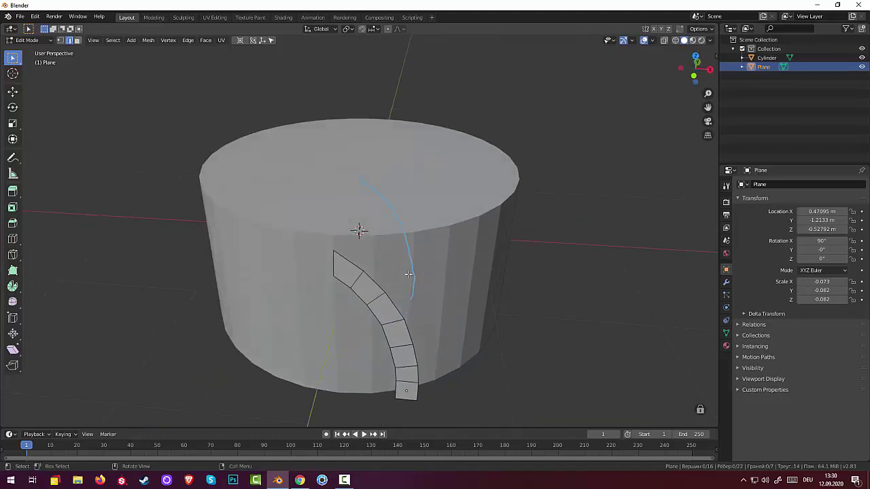
middle_click_drag(444, 295, 454, 266)
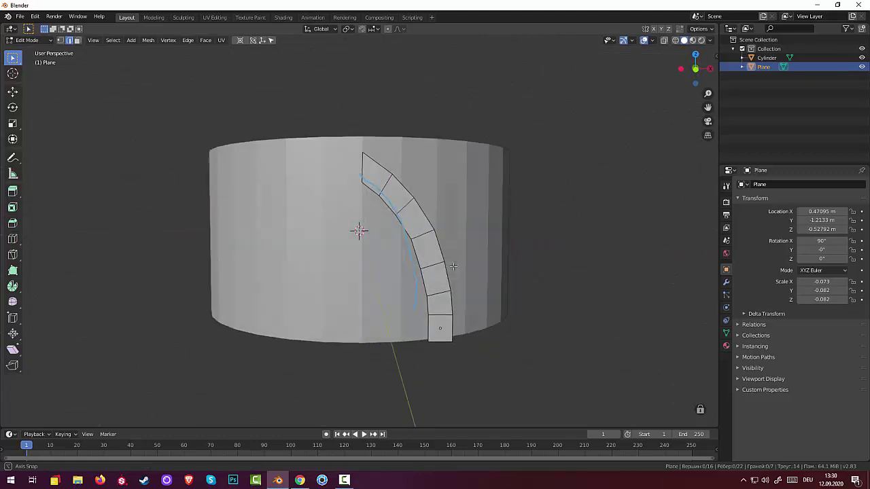
left_click(726, 283)
left_click(750, 186)
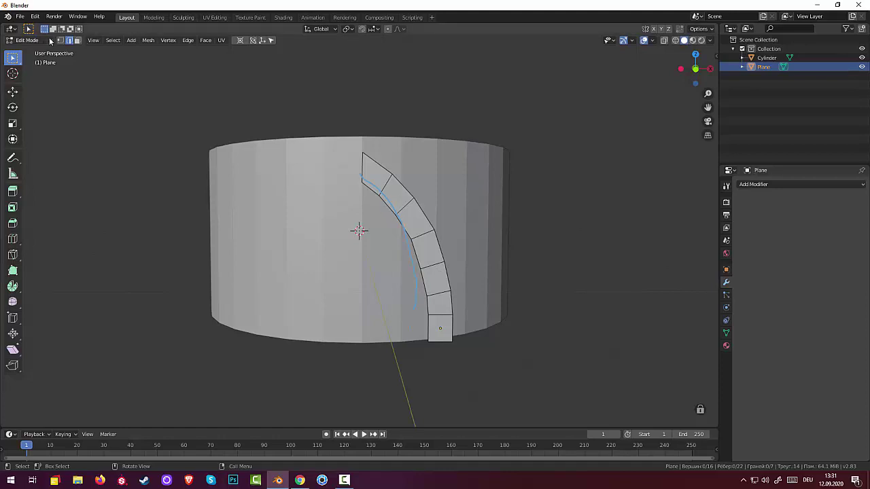
Return to Object Mode and set the origin to the surface centre of mass
left_click(29, 41)
left_click(31, 51)
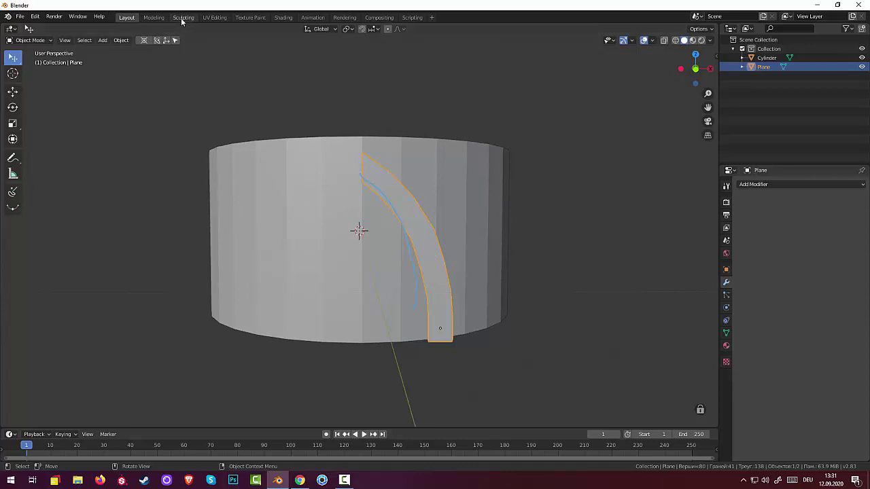
left_click(121, 40)
mouse_move(135, 60)
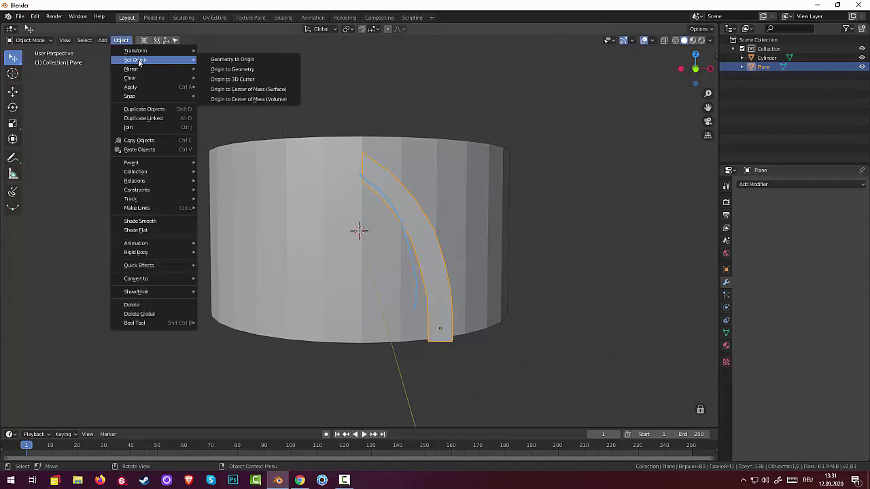
left_click(276, 89)
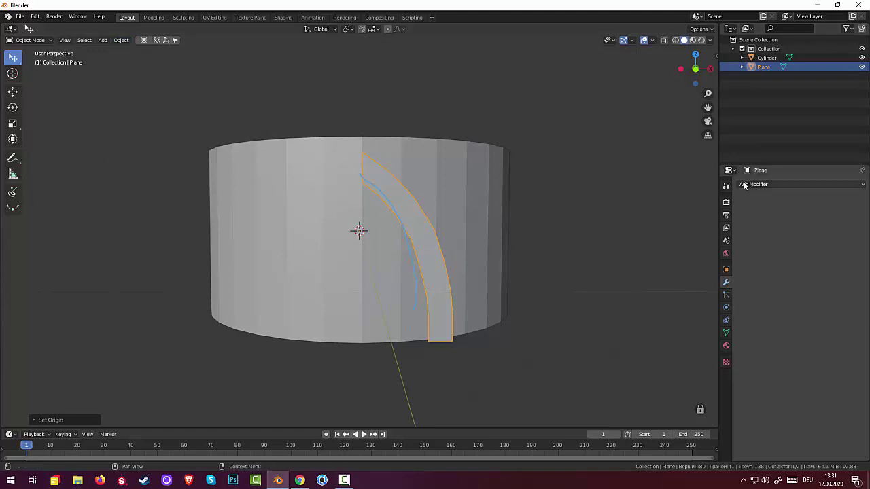
Reset the Plane's rotation to 0° and scale to 1.000 from the N panel
left_click(716, 56)
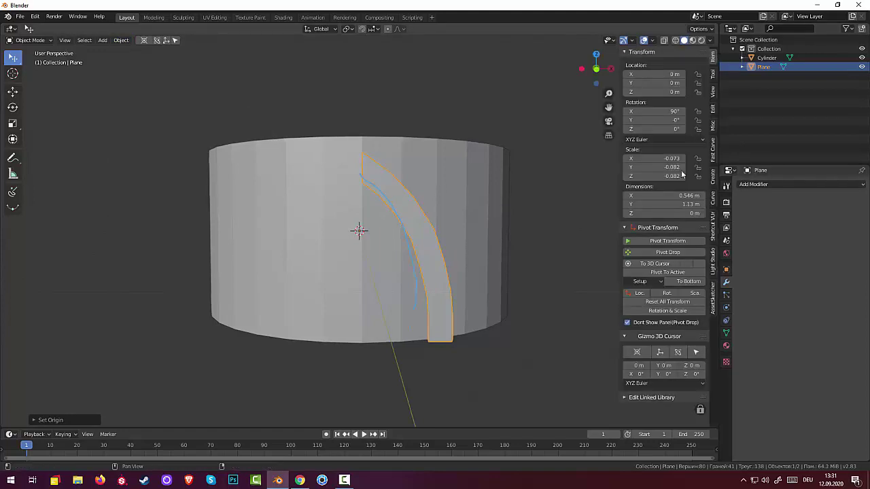
left_click(667, 302)
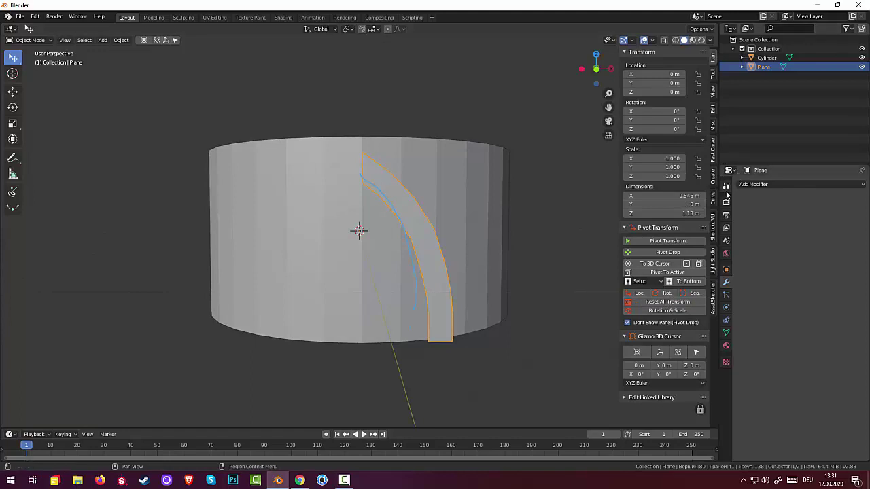
left_click(749, 184)
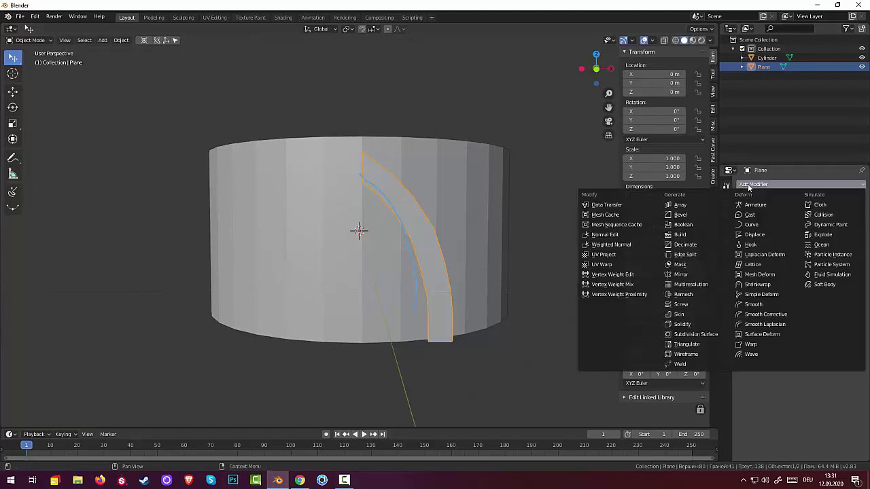
Add a Mirror modifier on X with Clipping enabled and apply it to the mesh
left_click(686, 275)
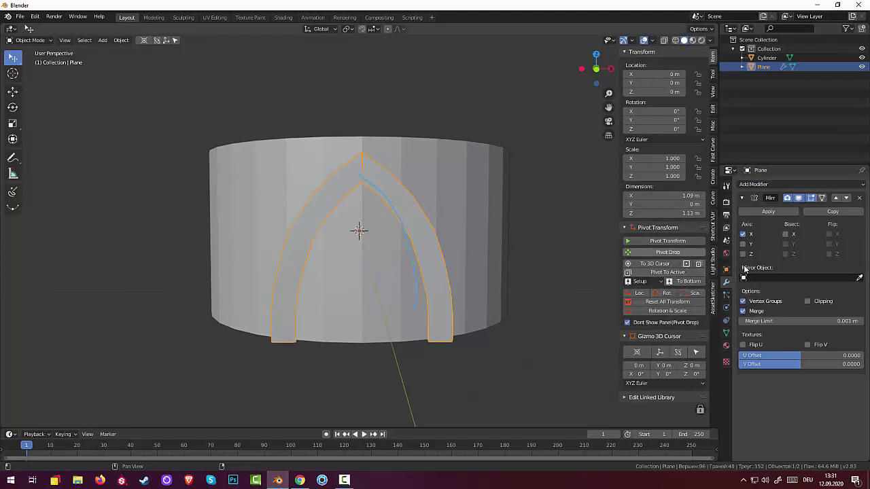
left_click(808, 302)
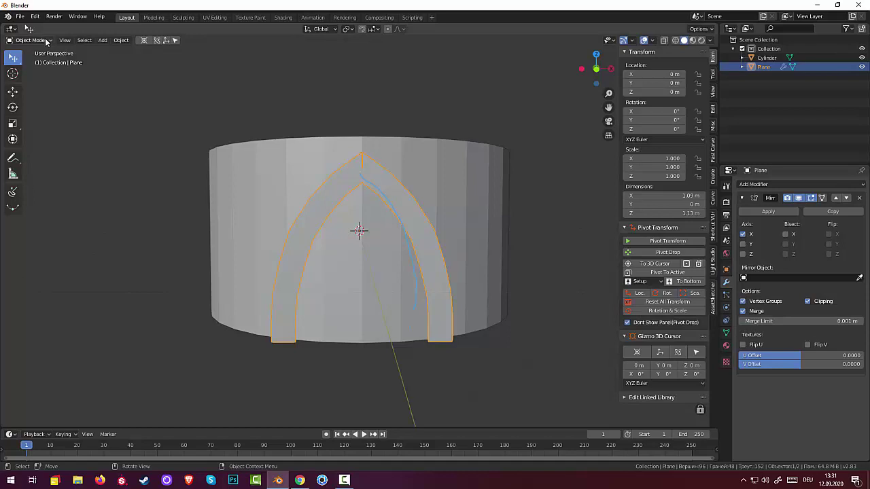
left_click(765, 212)
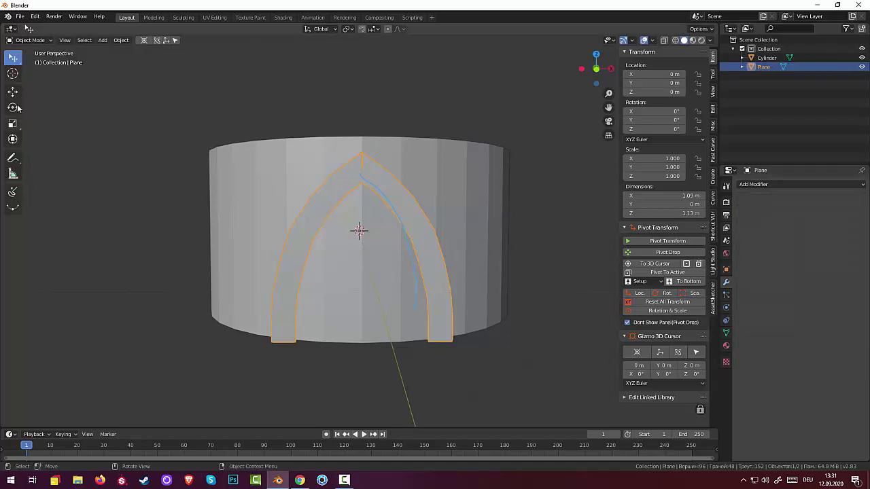
left_click(28, 41)
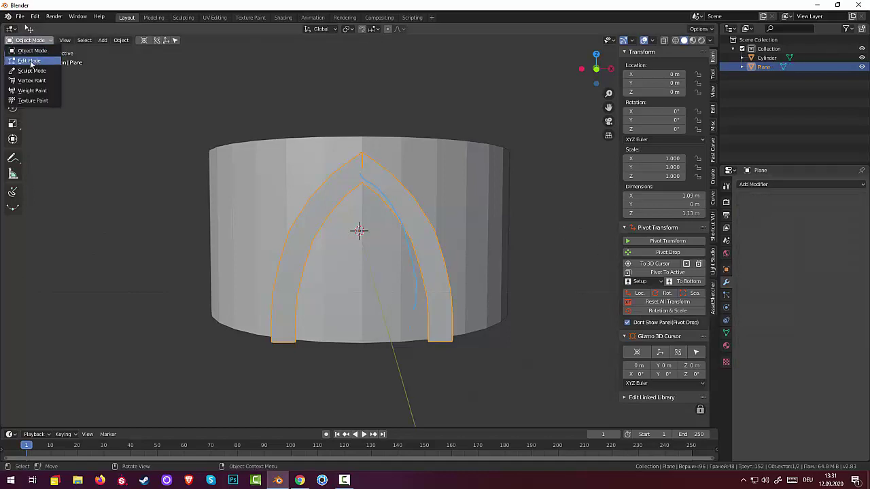
In Edit Mode with vertex select, merge the two peak vertices At Center
left_click(32, 62)
scroll(406, 124, "up", 2)
scroll(405, 124, "up", 4)
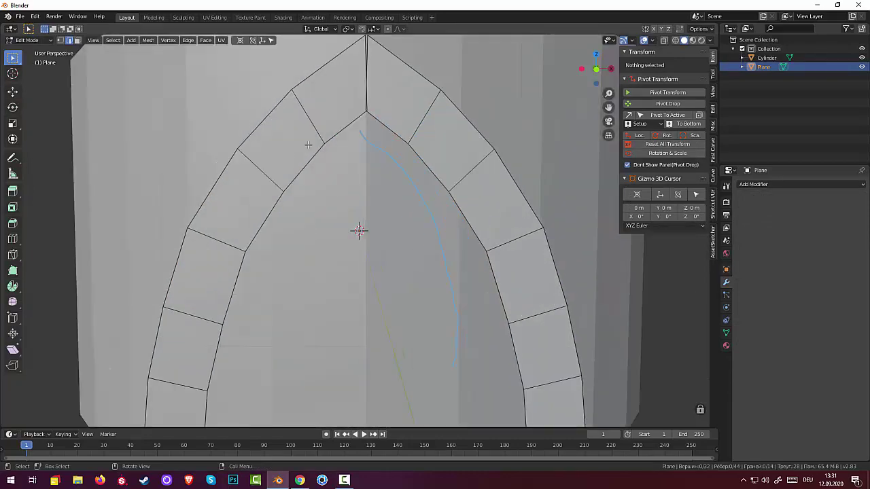
scroll(406, 125, "up", 3)
mouse_move(405, 125)
middle_mouse_down("shift")
mouse_move(413, 208)
mouse_move(405, 186)
middle_mouse_up("shift")
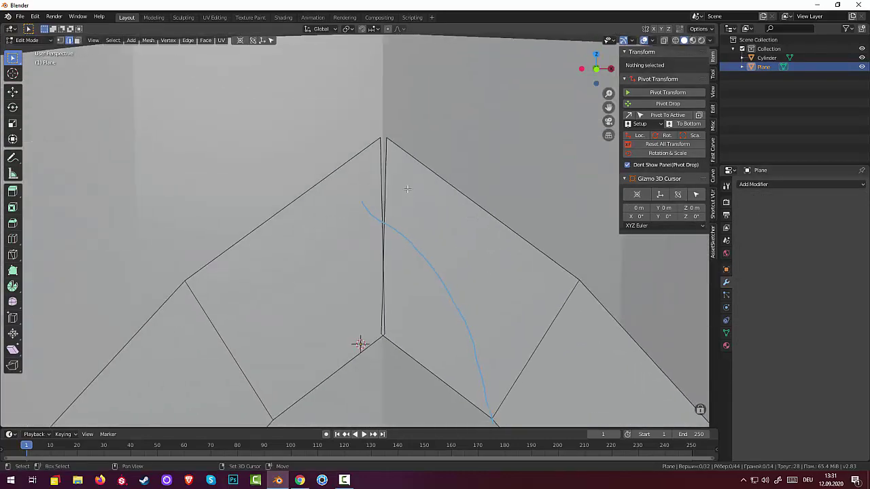
left_click(60, 40)
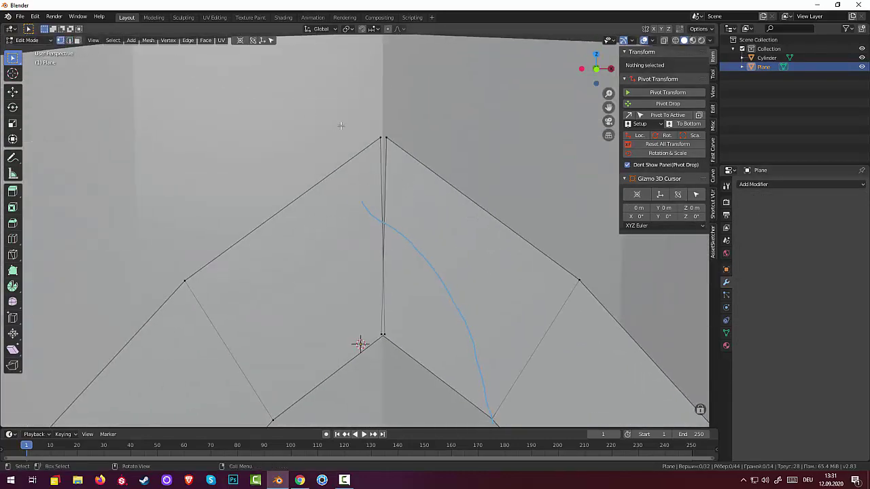
left_click(385, 138)
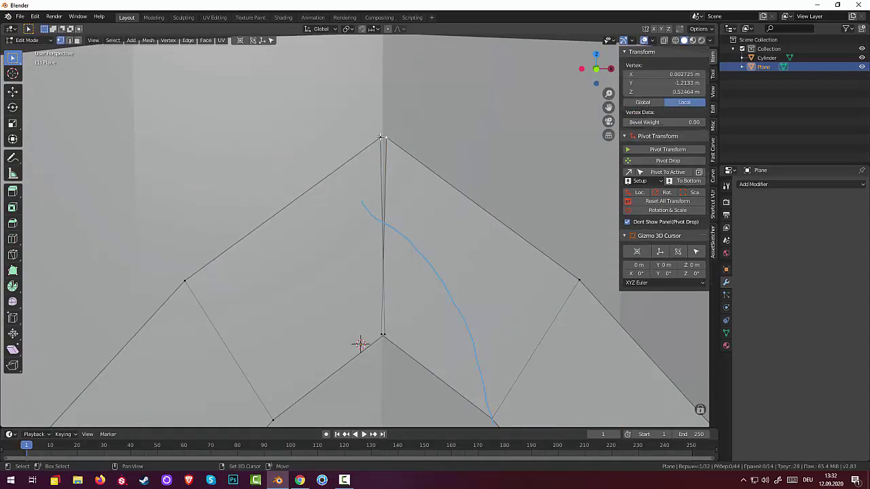
left_click(381, 138, "shift")
key("alt")
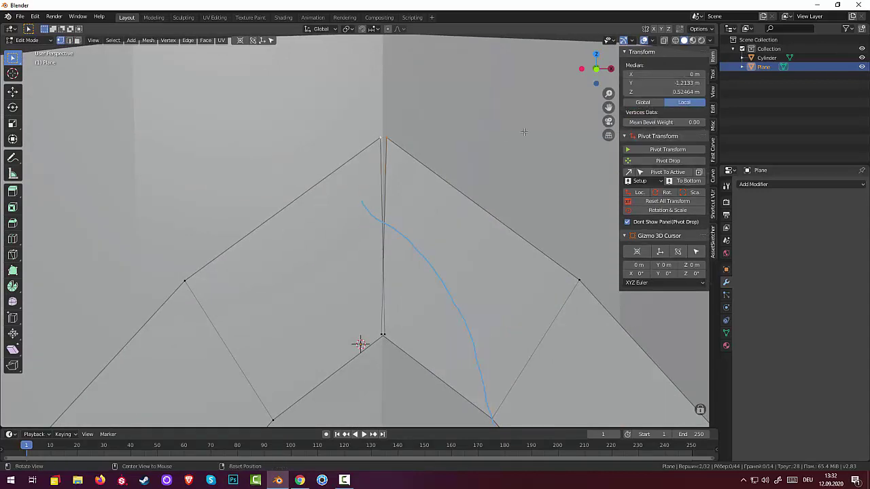
key("m")
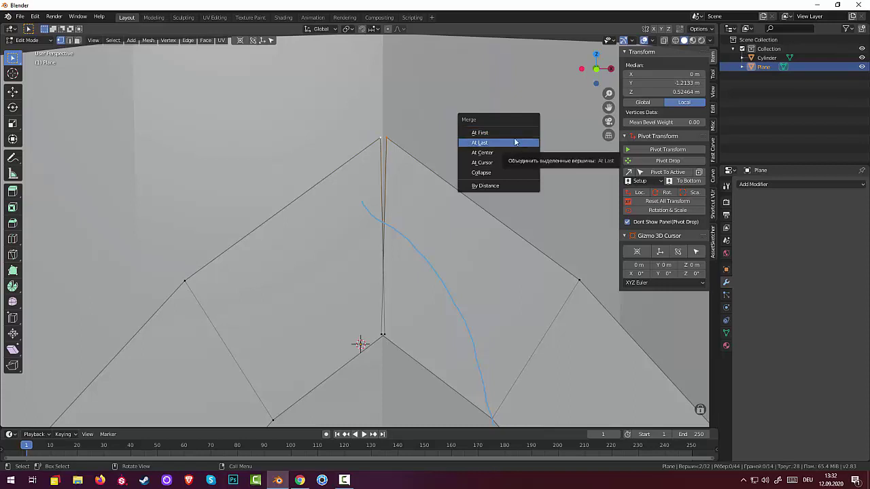
left_click(508, 152)
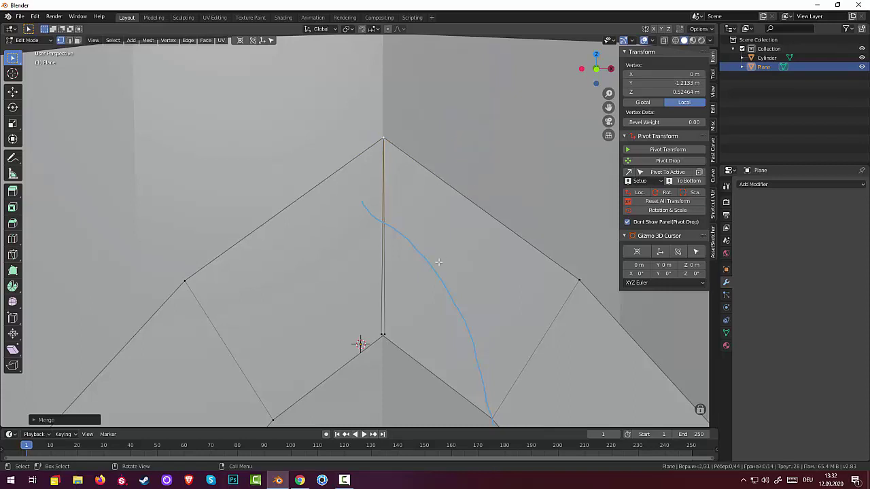
Merge the bottom and top vertices of the centre seam At Center
left_click(385, 335)
left_click(383, 140, "shift")
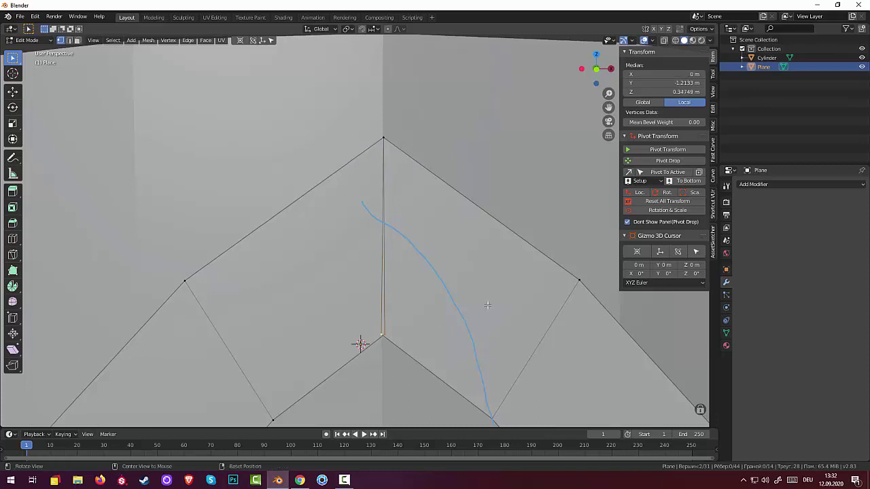
key("alt+m")
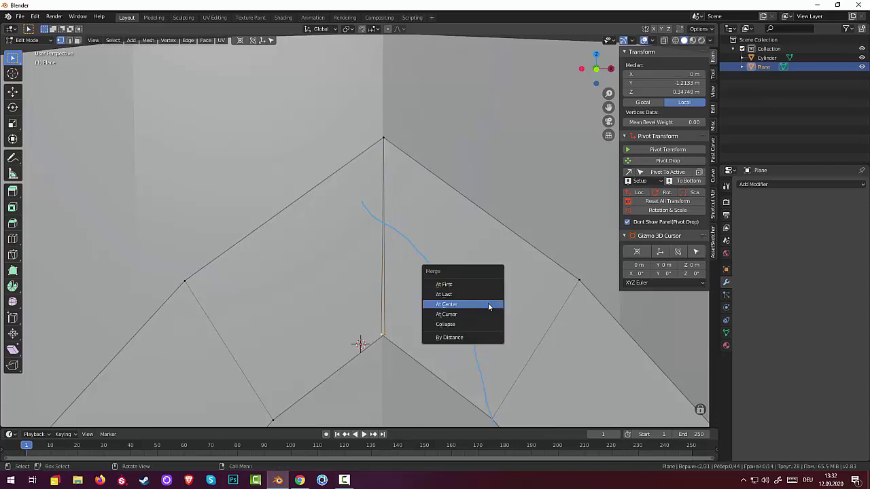
left_click(488, 303)
mouse_move(488, 303)
middle_mouse_down()
mouse_move(537, 188)
mouse_move(508, 248)
mouse_move(524, 206)
mouse_move(462, 153)
mouse_move(445, 184)
mouse_move(234, 320)
middle_mouse_up()
scroll(537, 188, "down", 5)
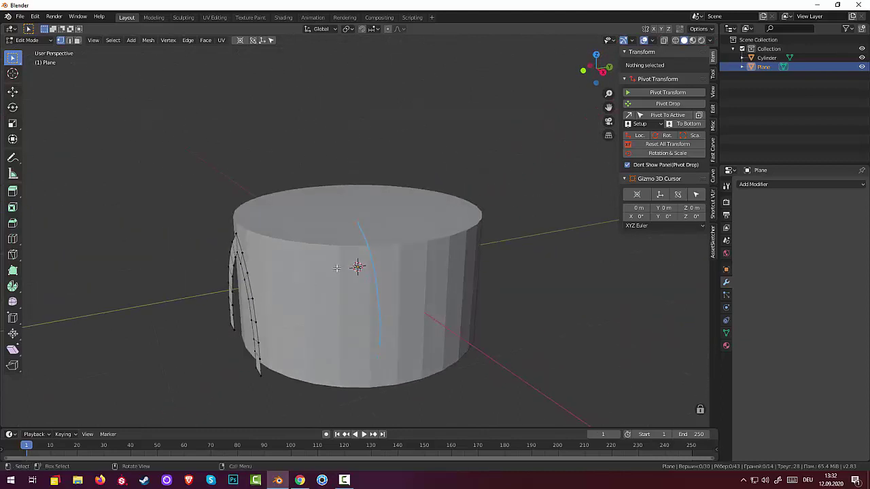
mouse_move(338, 284)
middle_mouse_down()
mouse_move(370, 269)
mouse_move(408, 141)
middle_mouse_up()
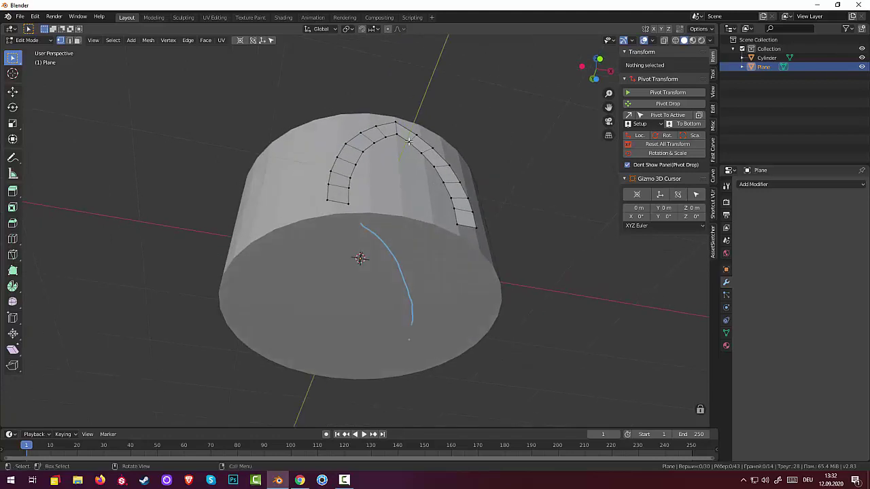
middle_click_drag(443, 175, 436, 282)
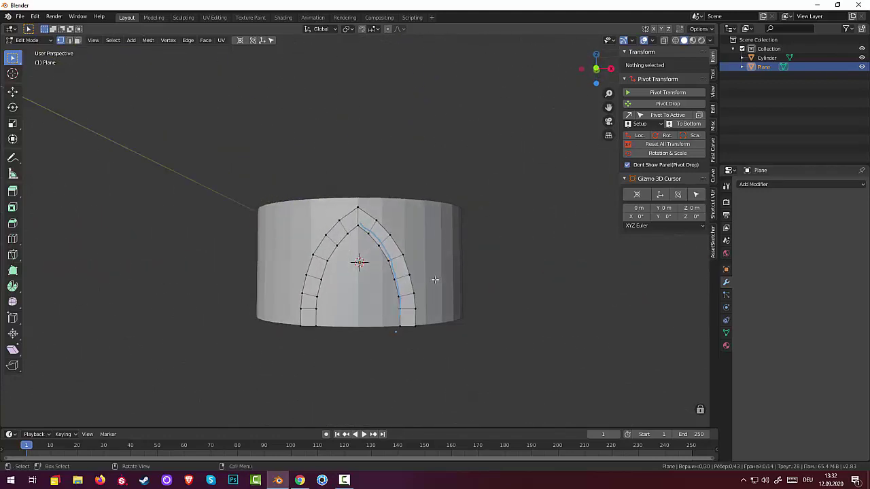
left_click(77, 40)
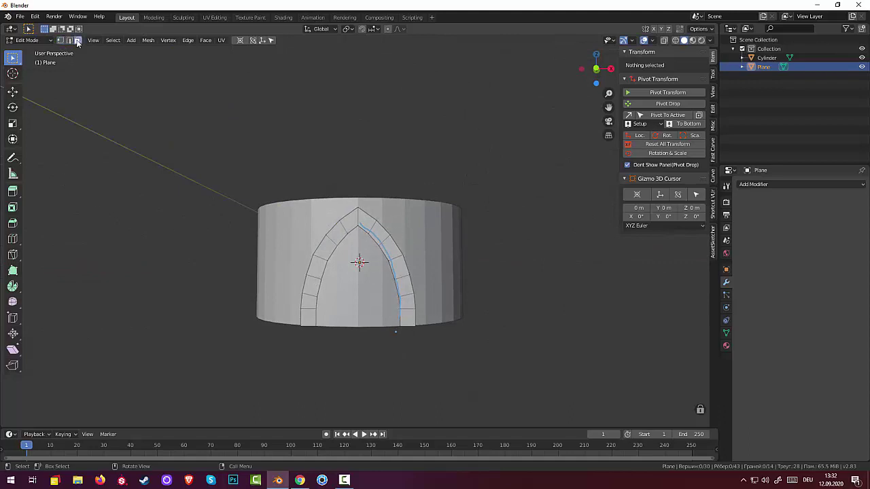
left_click(397, 261, "alt")
mouse_move(543, 263)
middle_mouse_down()
mouse_move(547, 272)
mouse_move(476, 272)
middle_mouse_up()
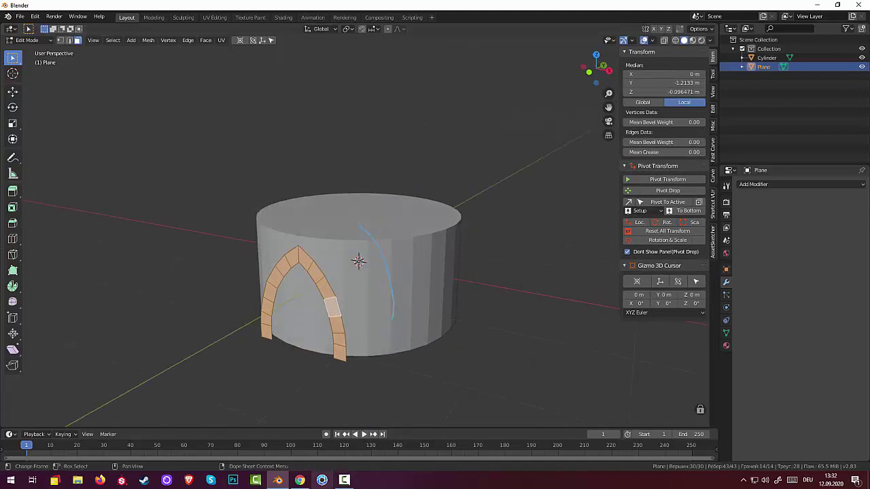
left_click(764, 184)
Add a Shrinkwrap modifier to the arch with the Cylinder as its target
left_click(344, 481)
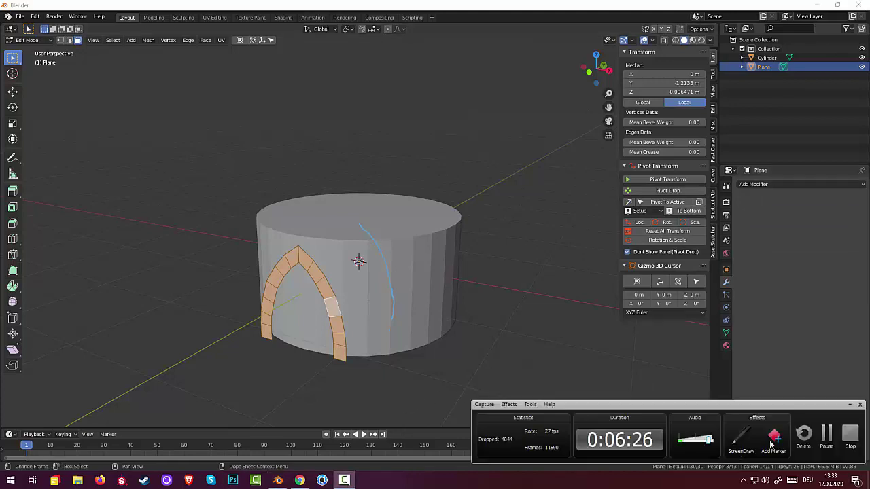
left_click(827, 438)
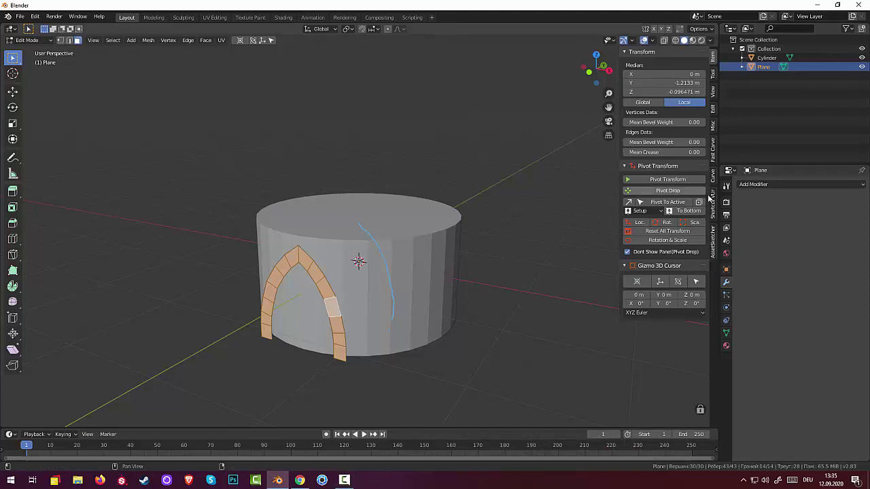
left_click(762, 186)
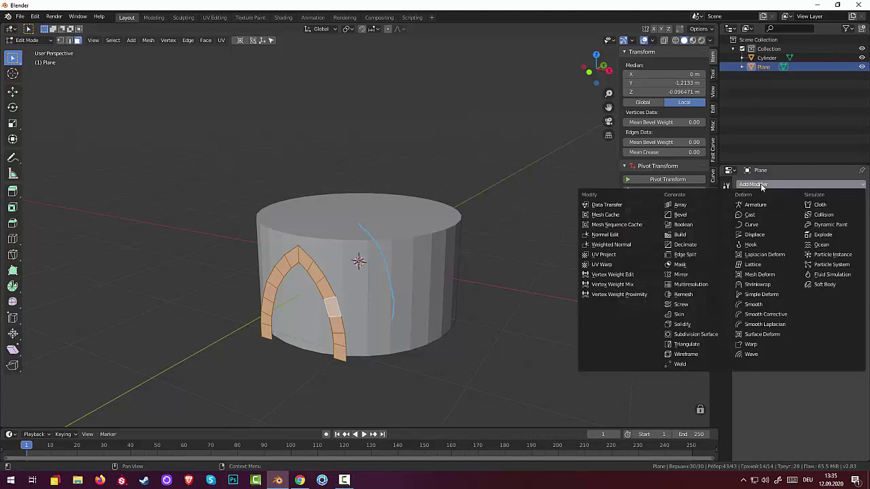
left_click(764, 285)
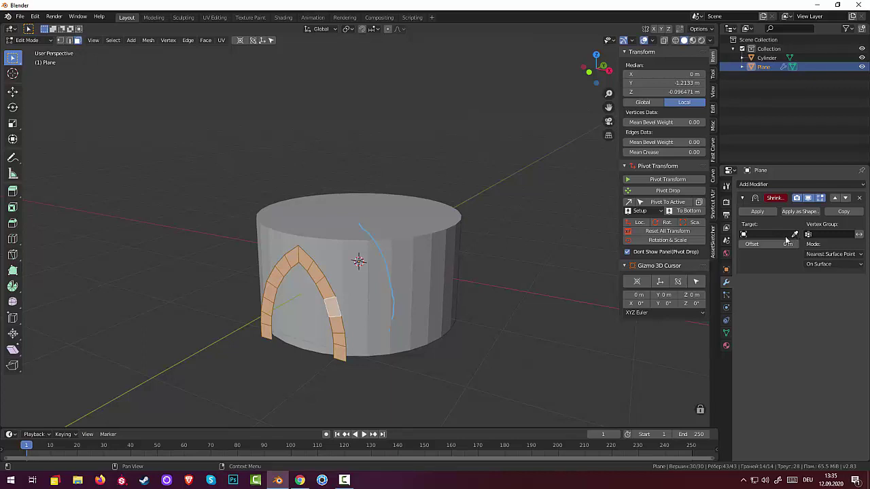
left_click(744, 236)
left_click(755, 247)
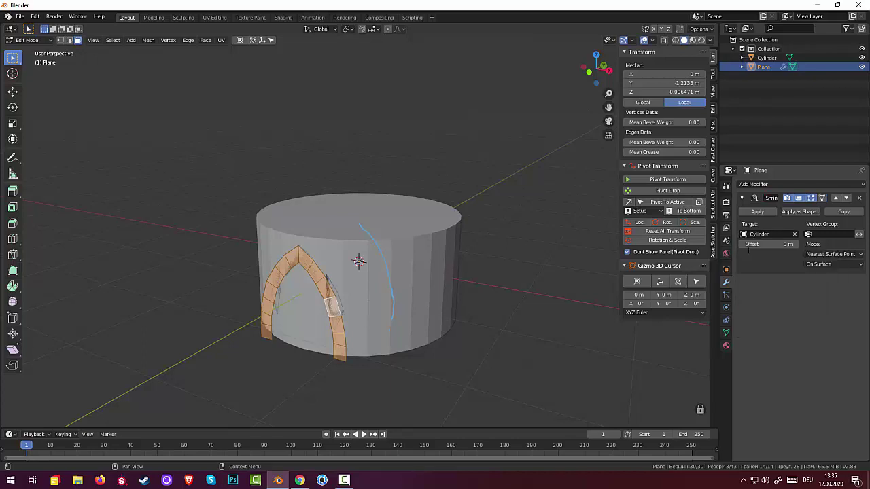
mouse_move(537, 278)
middle_mouse_down()
mouse_move(524, 285)
mouse_move(560, 315)
mouse_move(567, 338)
mouse_move(501, 274)
mouse_move(501, 287)
mouse_move(462, 293)
mouse_move(442, 278)
mouse_move(443, 252)
mouse_move(558, 260)
mouse_move(607, 271)
mouse_move(592, 277)
mouse_move(605, 283)
mouse_move(597, 274)
middle_mouse_up()
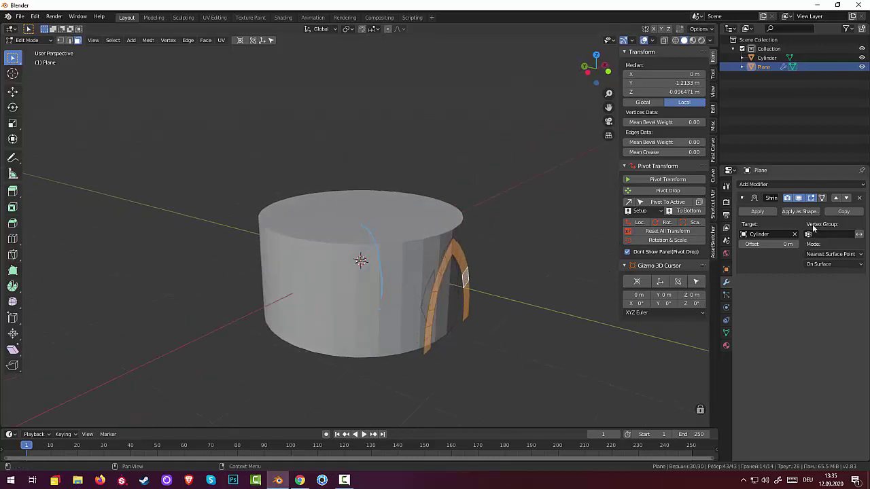
Switch to Object Mode and apply the Shrinkwrap modifier to the arch mesh
left_click(758, 212)
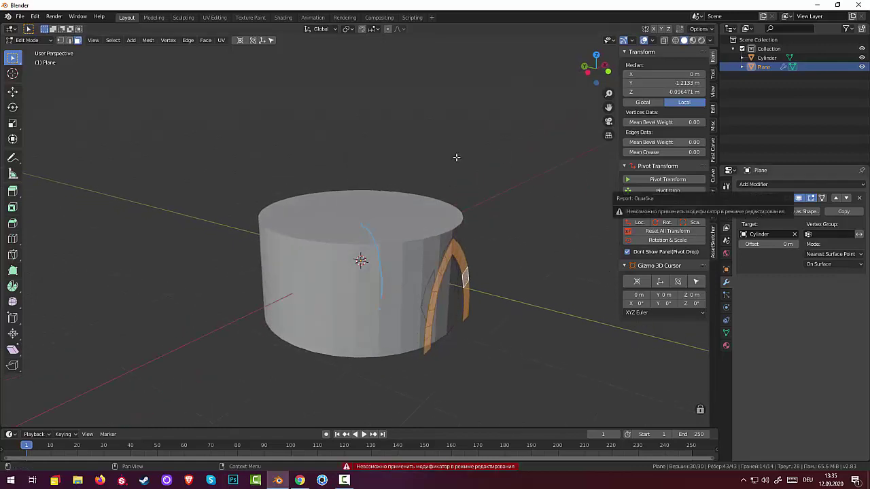
left_click(27, 39)
left_click(31, 51)
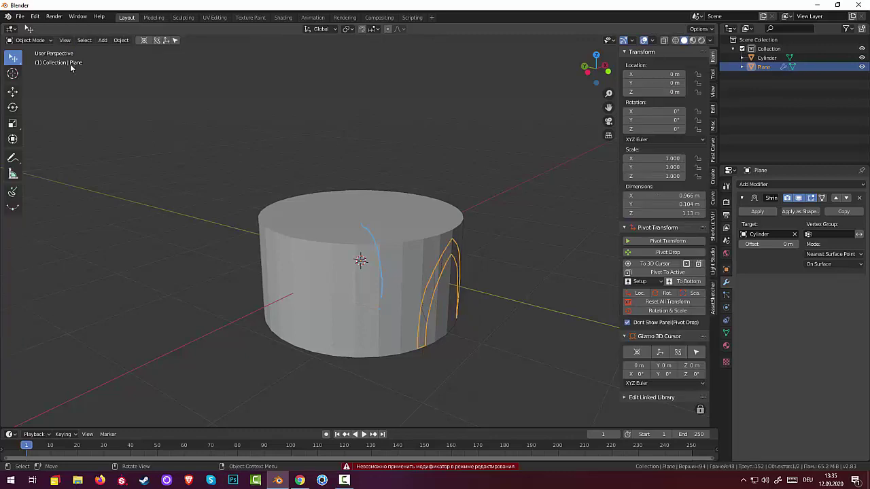
mouse_move(504, 197)
middle_mouse_down()
mouse_move(419, 170)
mouse_move(397, 191)
middle_mouse_up()
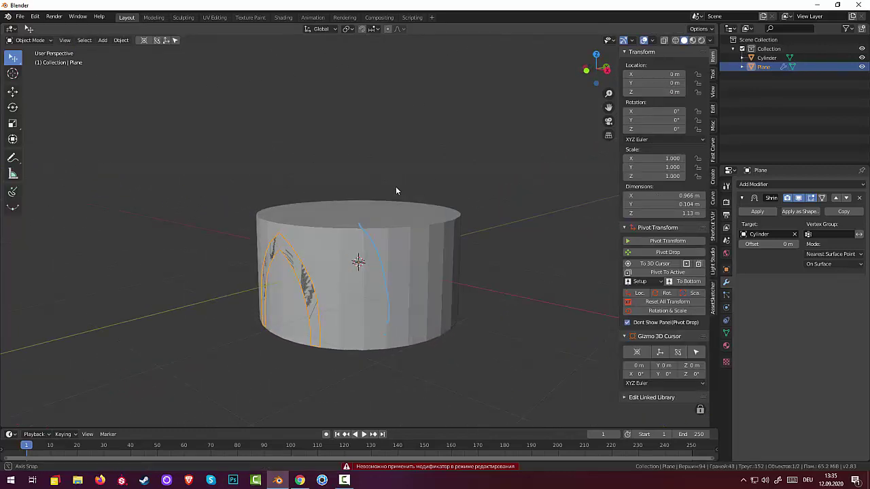
left_click(760, 211)
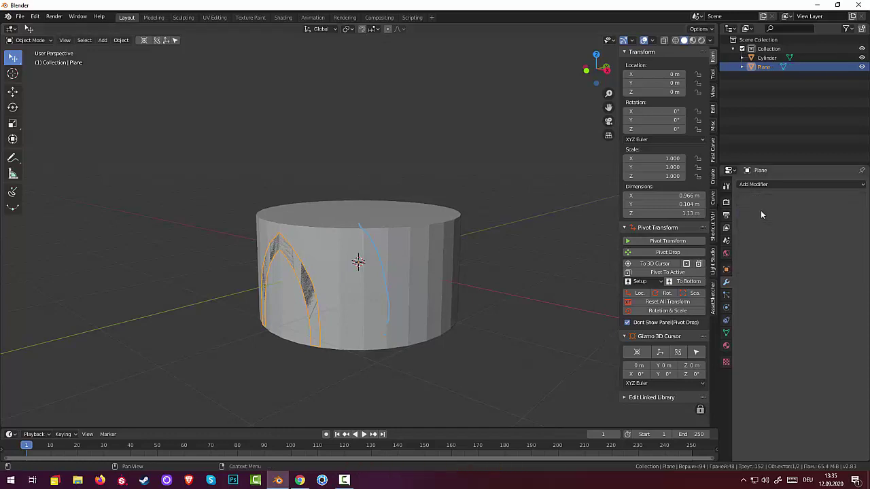
Hide the Cylinder using its eye icon in the Outliner
left_click(342, 275)
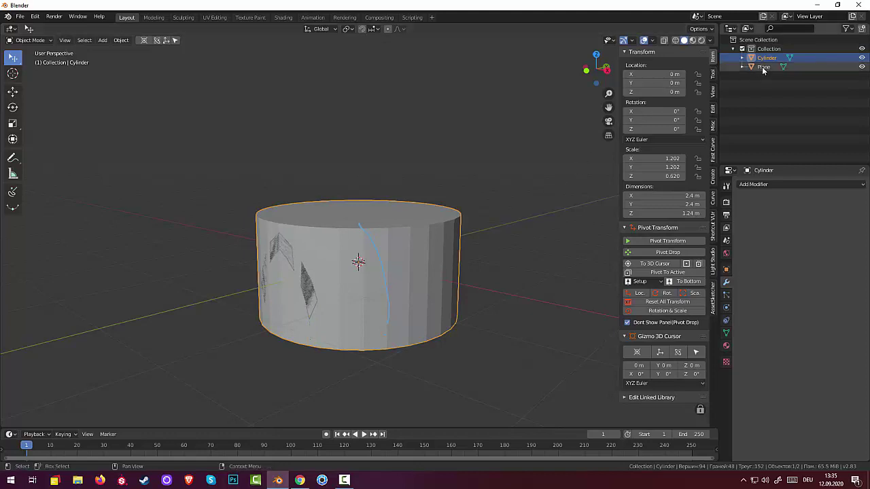
left_click(862, 59)
mouse_move(460, 252)
middle_mouse_down()
mouse_move(513, 264)
mouse_move(517, 227)
mouse_move(600, 247)
mouse_move(505, 260)
mouse_move(455, 280)
mouse_move(444, 262)
middle_mouse_up()
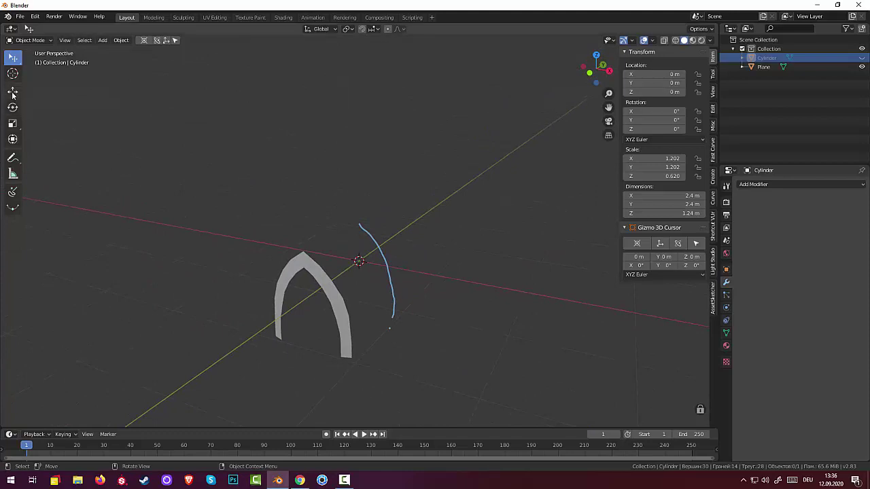
Remove the blue annotation stroke with the Annotate Eraser
left_click(11, 158)
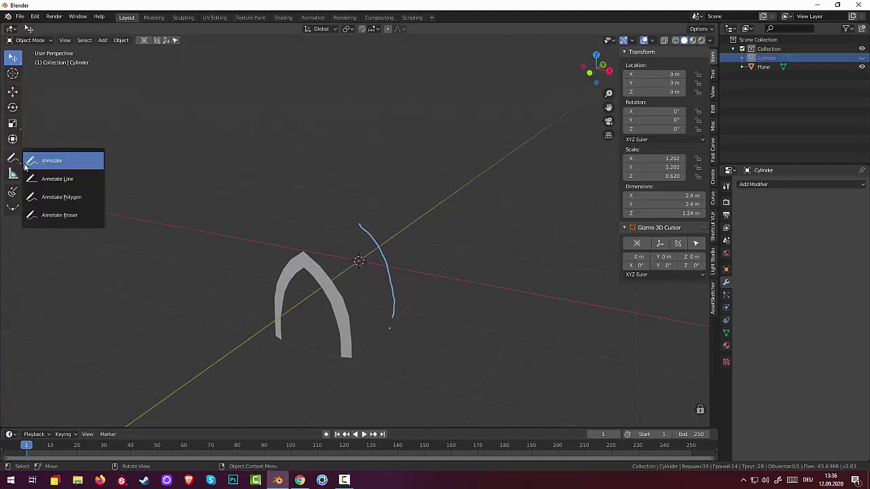
left_click(66, 216)
left_click_drag(353, 218, 396, 331)
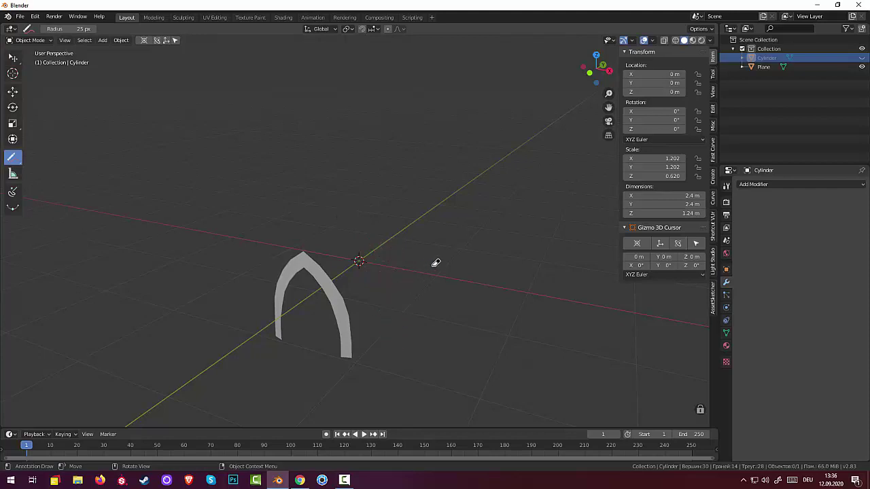
mouse_move(435, 263)
middle_mouse_down()
mouse_move(472, 259)
mouse_move(445, 258)
middle_mouse_up()
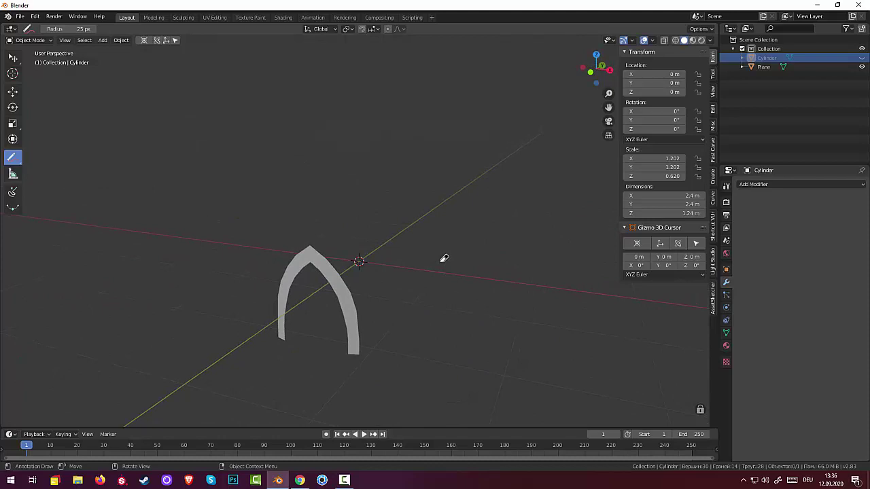
mouse_move(442, 254)
middle_mouse_down()
mouse_move(442, 229)
mouse_move(435, 278)
mouse_move(414, 303)
middle_mouse_up()
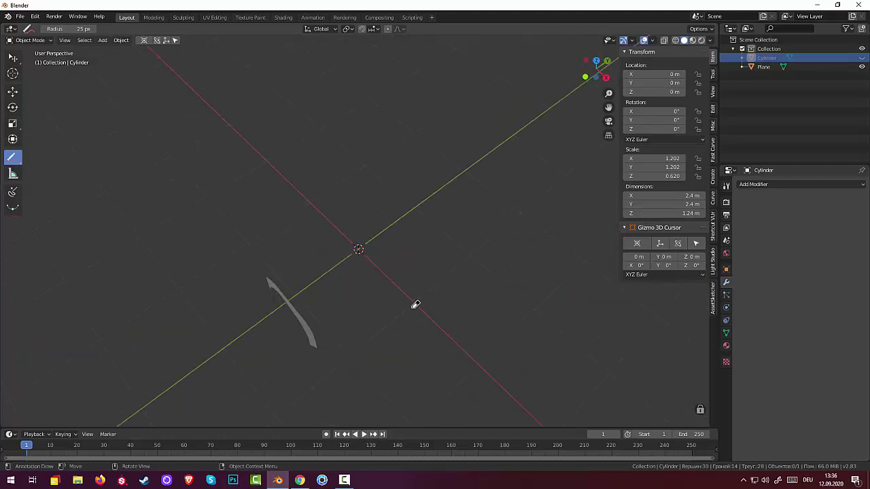
Return to the normal selection tool and select the Plane arch
left_click(25, 42)
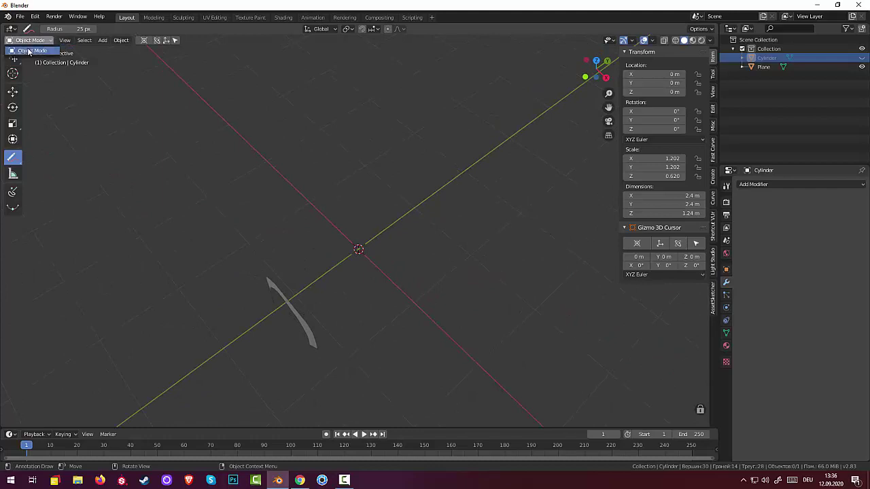
left_click(31, 51)
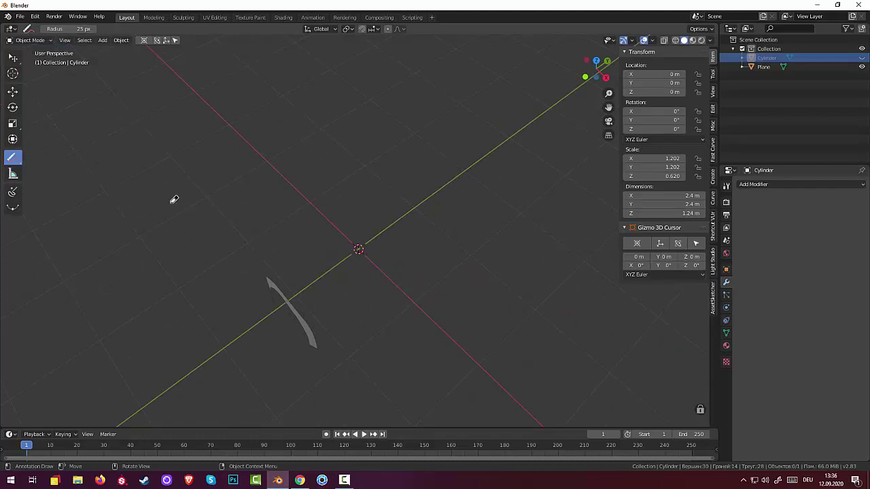
left_click(26, 42)
left_click(29, 52)
left_click_drag(13, 58, 24, 62)
left_click(27, 61)
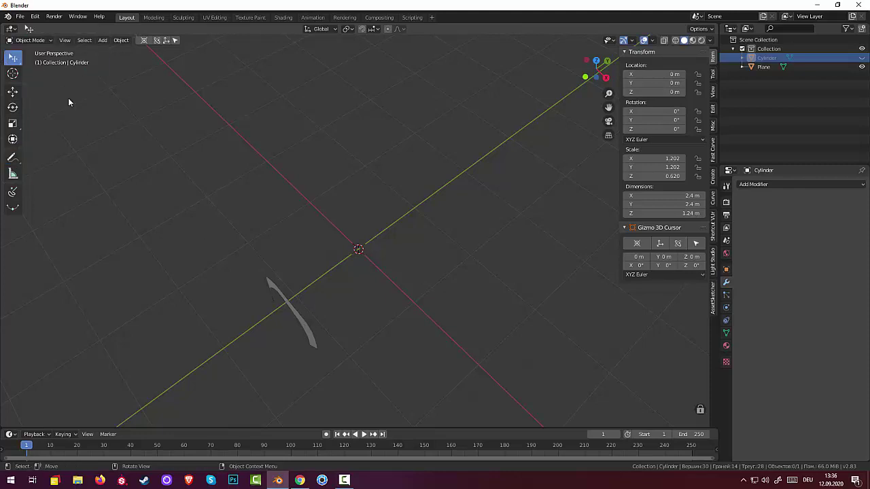
left_click(313, 331)
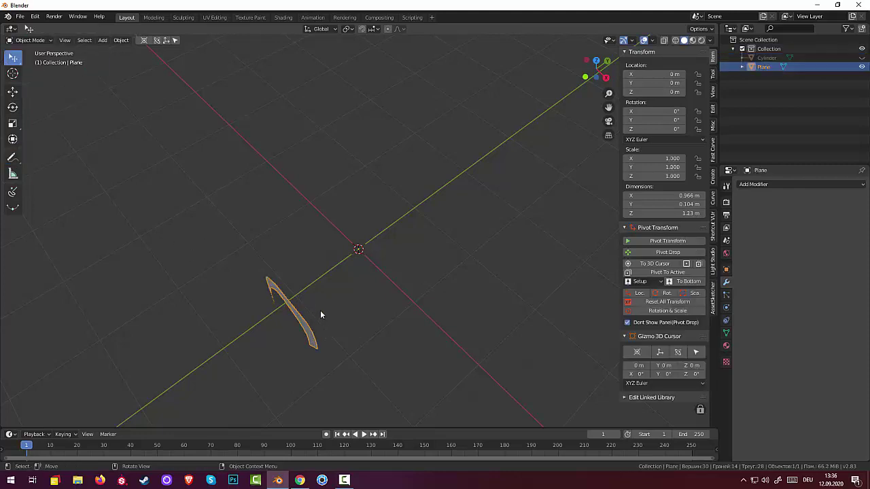
Put the arch into Edit Mode and select the face at its top
left_click(30, 40)
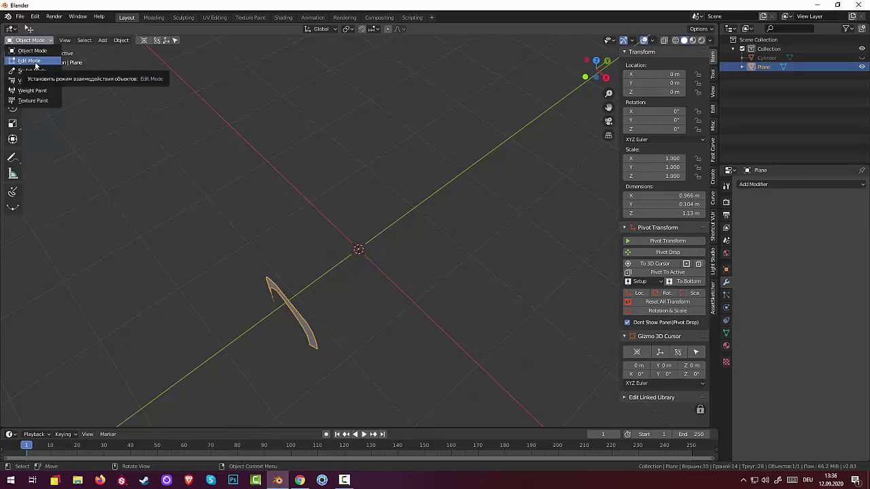
left_click(30, 61)
mouse_move(361, 285)
middle_mouse_down()
mouse_move(444, 264)
mouse_move(509, 263)
mouse_move(505, 237)
mouse_move(381, 265)
mouse_move(377, 292)
middle_mouse_up()
left_click(293, 290)
In edge select mode, select an edge at the arch's top and view from above
middle_click_drag(301, 282, 328, 271)
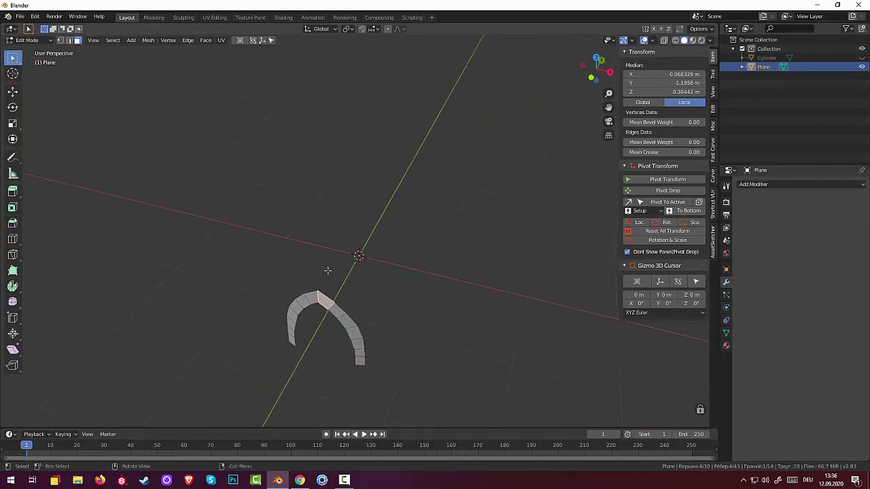
left_click(69, 40)
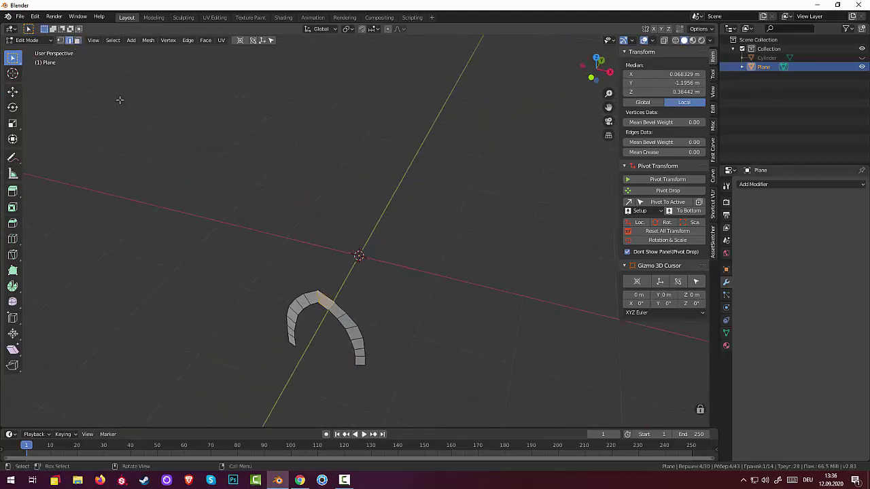
left_click(318, 297)
middle_click_drag(428, 295, 397, 294)
key("KP_7")
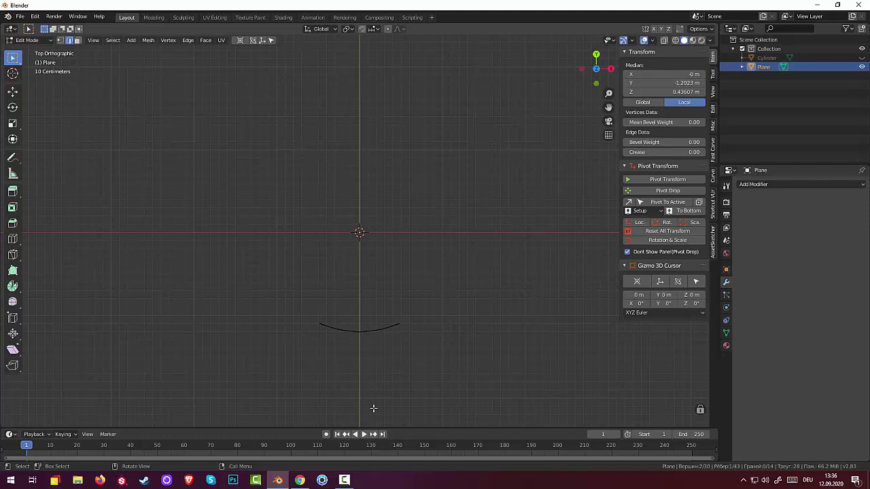
key("g")
key("y")
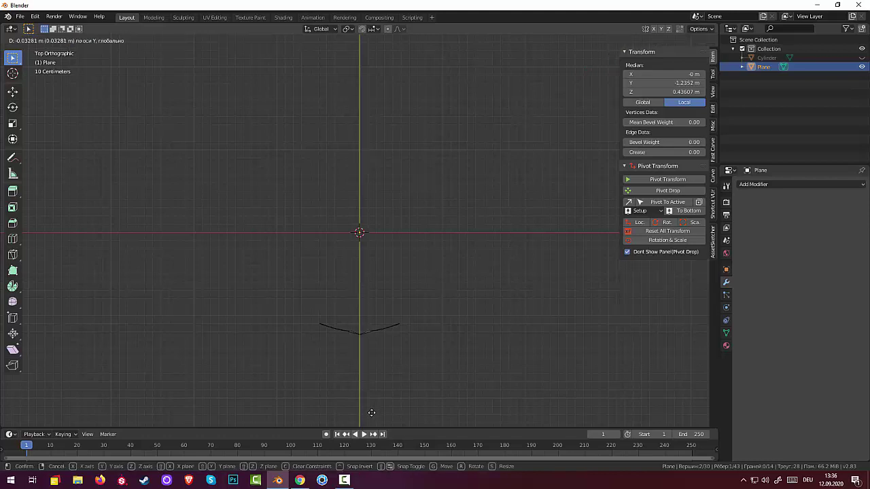
left_click(370, 418)
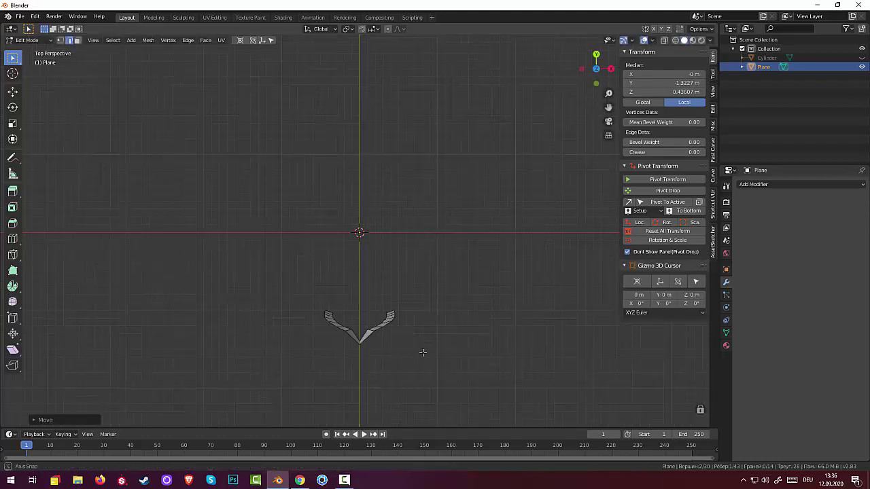
mouse_move(424, 352)
middle_mouse_down()
mouse_move(420, 286)
mouse_move(364, 295)
middle_mouse_up()
left_click(364, 296)
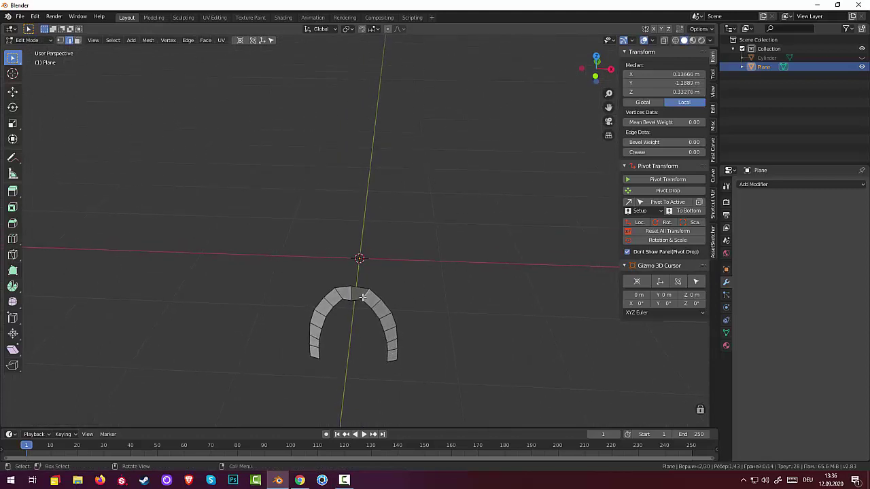
left_click(367, 293, "shift")
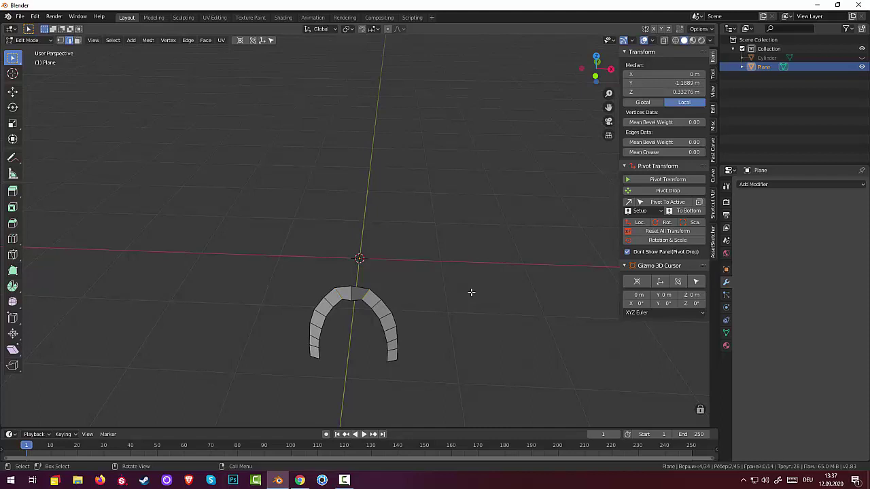
key("g")
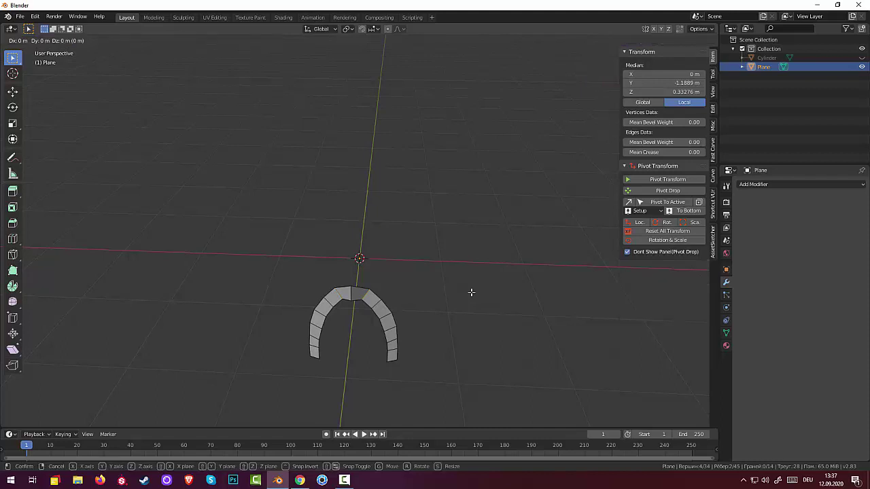
key("y")
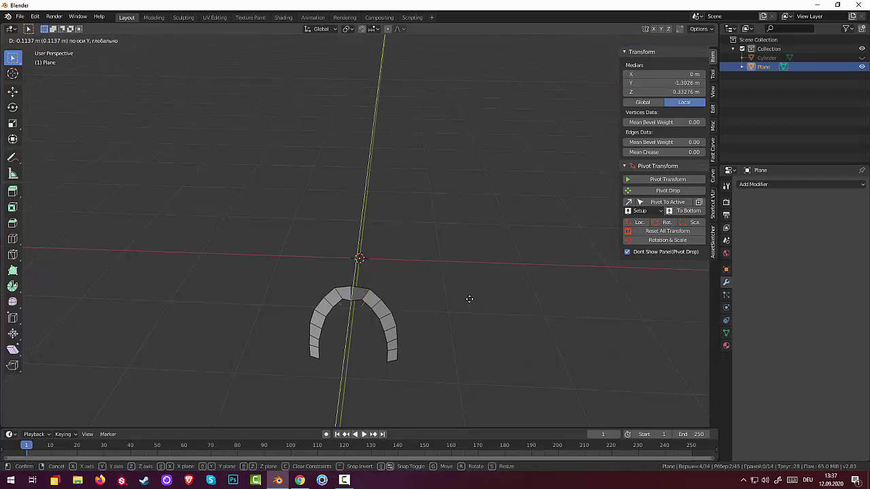
key("Escape")
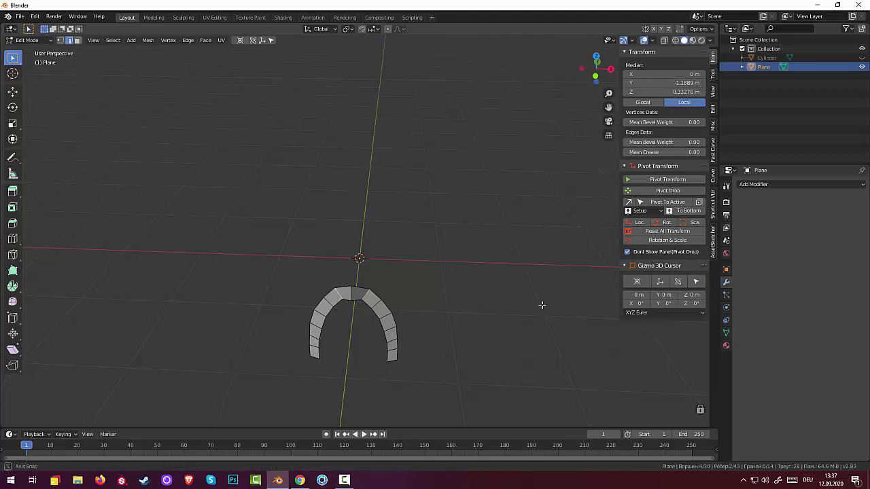
middle_click_drag(542, 303, 476, 328)
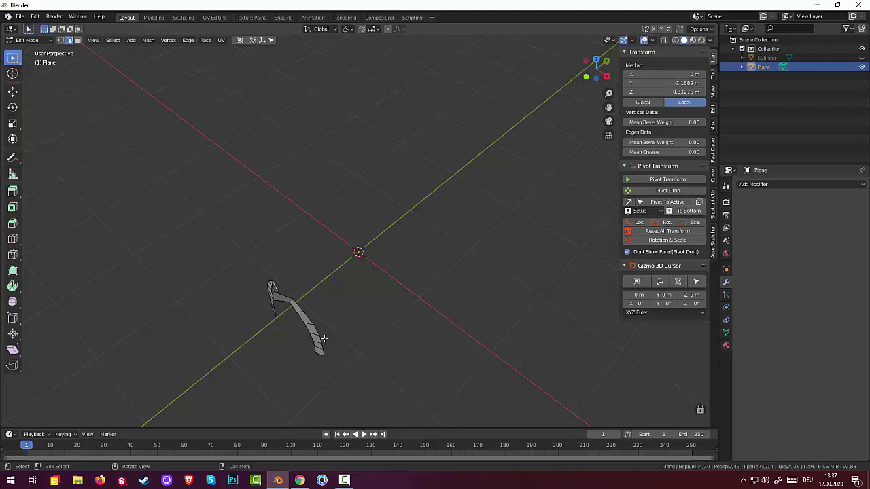
Move the selected part of the arch about 0.06 m along Y
key("g")
key("y")
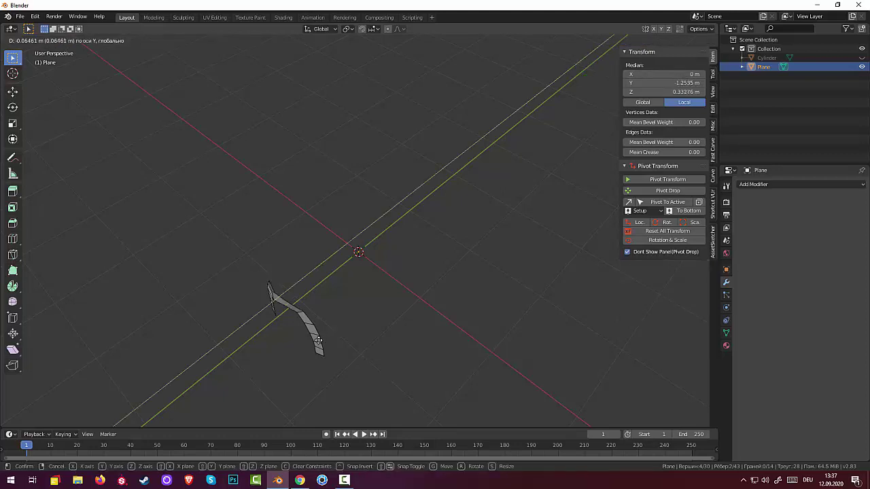
left_click(318, 339)
Select two mirrored edges, start a Y move, then cancel it and deselect everything
left_click(300, 311)
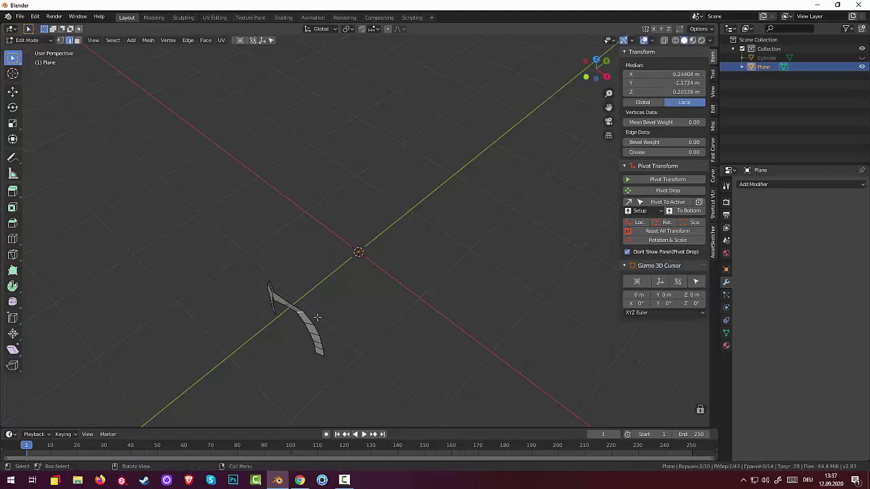
mouse_move(317, 311)
middle_mouse_down()
mouse_move(409, 284)
mouse_move(374, 337)
middle_mouse_up()
left_click(400, 307, "shift")
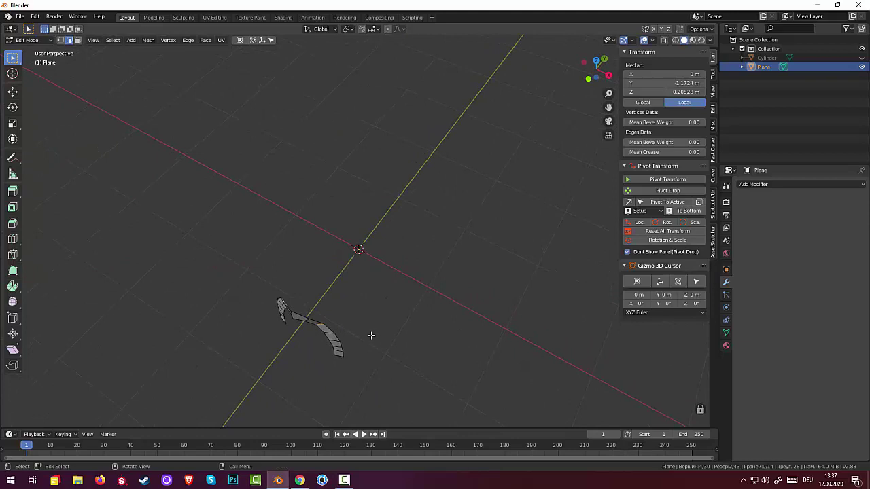
key("g")
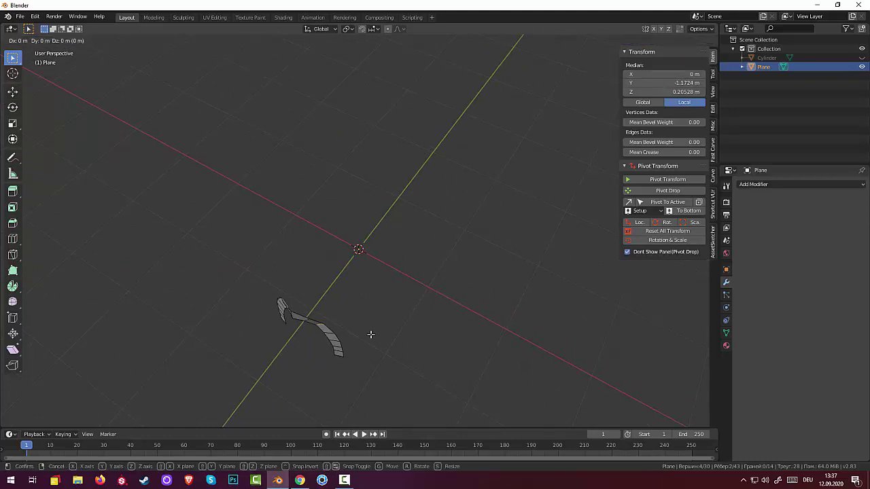
key("y")
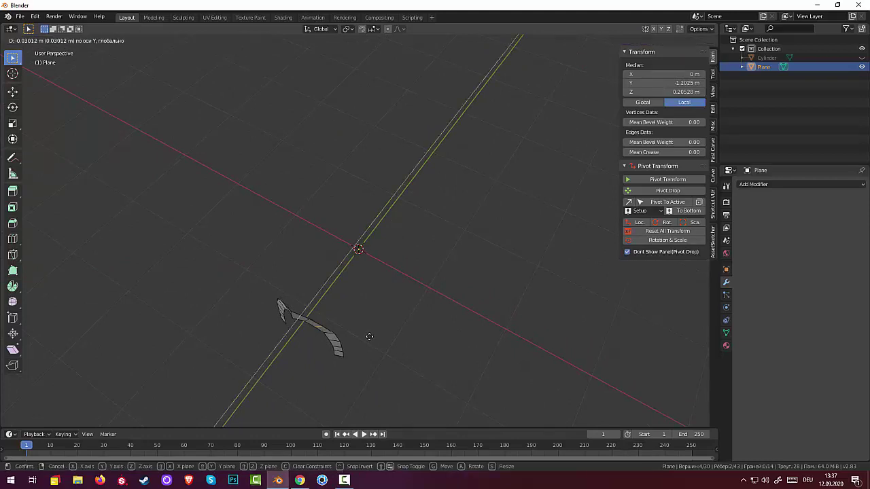
right_click(369, 337)
right_click(421, 337)
left_click(475, 294)
mouse_move(476, 294)
middle_mouse_down()
mouse_move(565, 285)
mouse_move(579, 256)
mouse_move(577, 221)
mouse_move(571, 211)
mouse_move(548, 210)
mouse_move(492, 227)
mouse_move(479, 241)
mouse_move(489, 237)
mouse_move(479, 223)
mouse_move(466, 237)
middle_mouse_up()
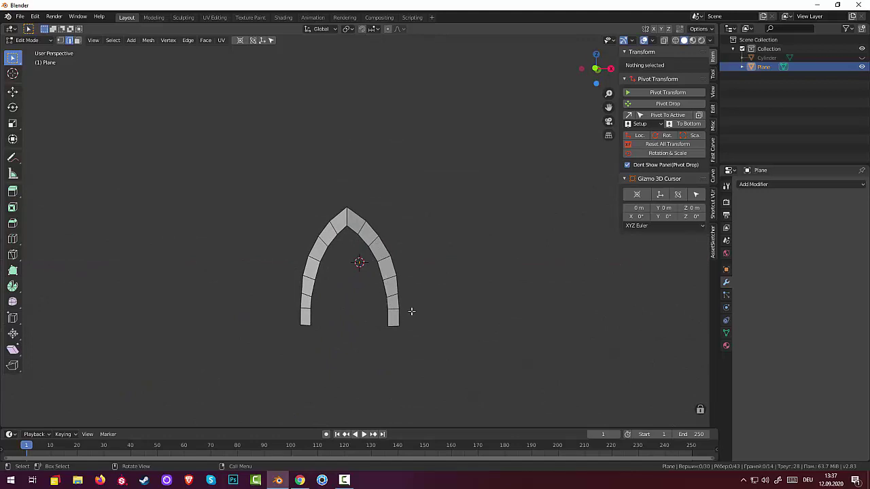
From the front view in vertex mode, scale a mirrored leg vertex pair inward along X
key("KP_7")
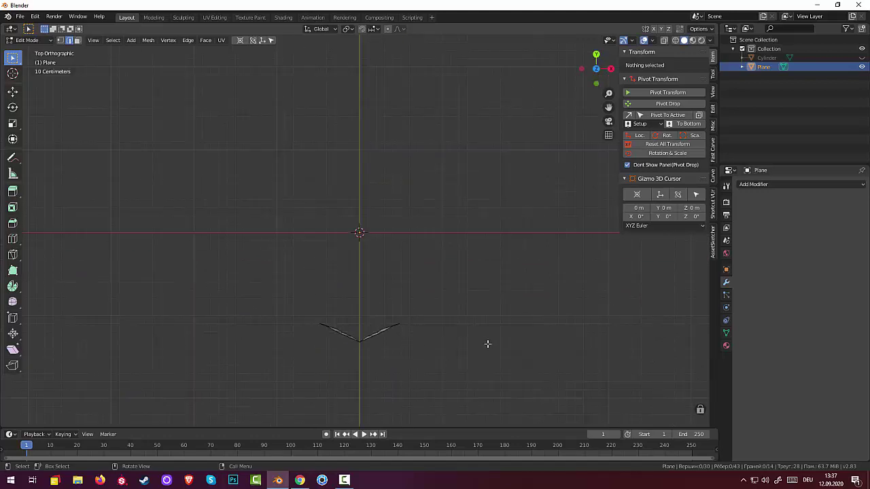
key("KP_1")
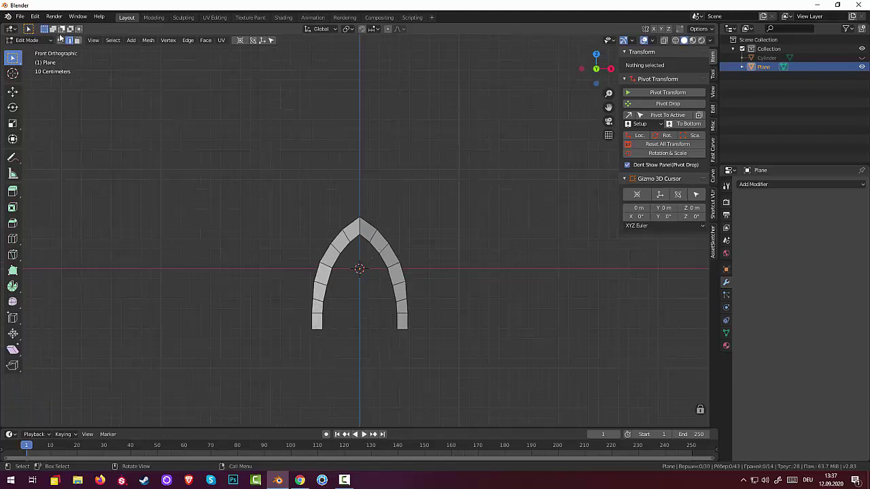
key("1")
left_click(324, 301)
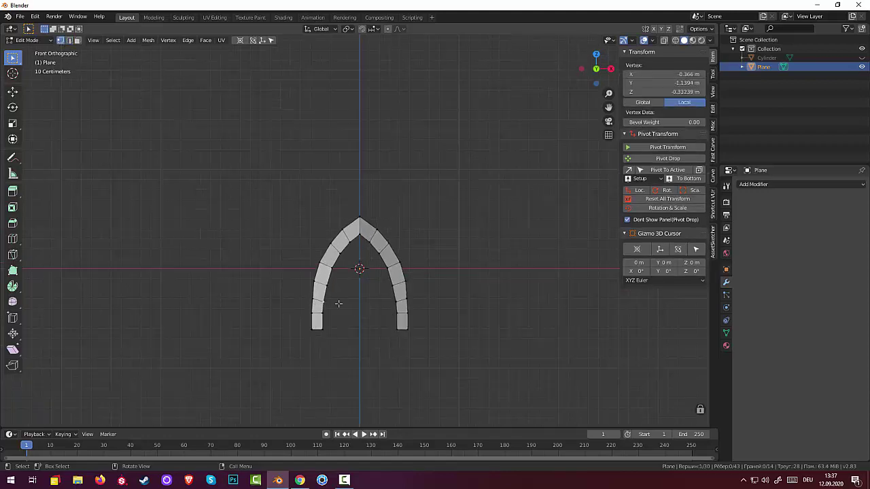
left_click(397, 301, "ctrl")
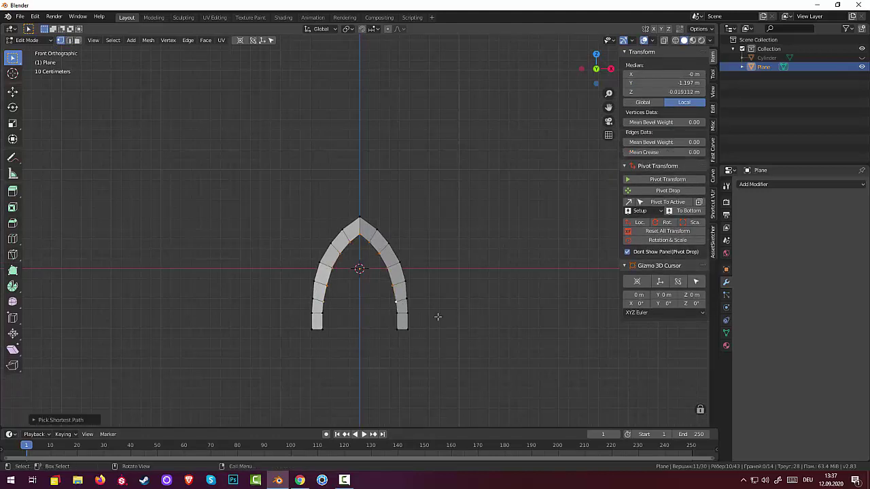
left_click(395, 301)
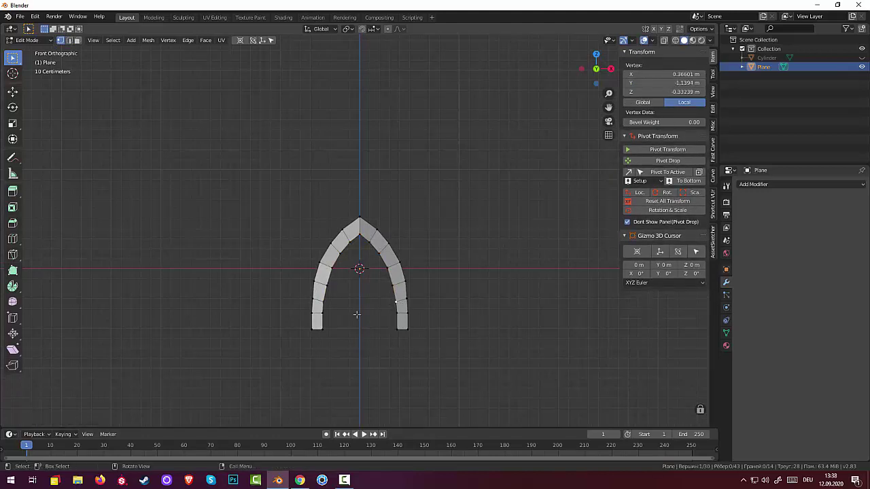
left_click(324, 302, "shift")
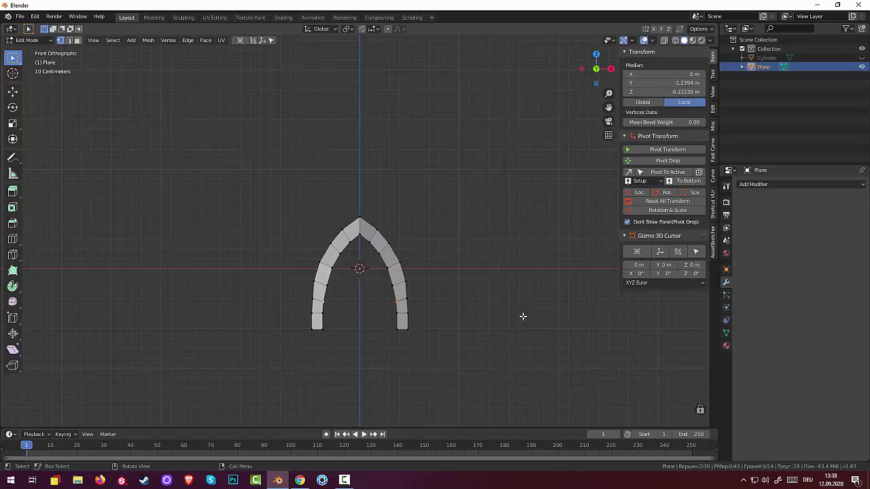
key("s")
key("x")
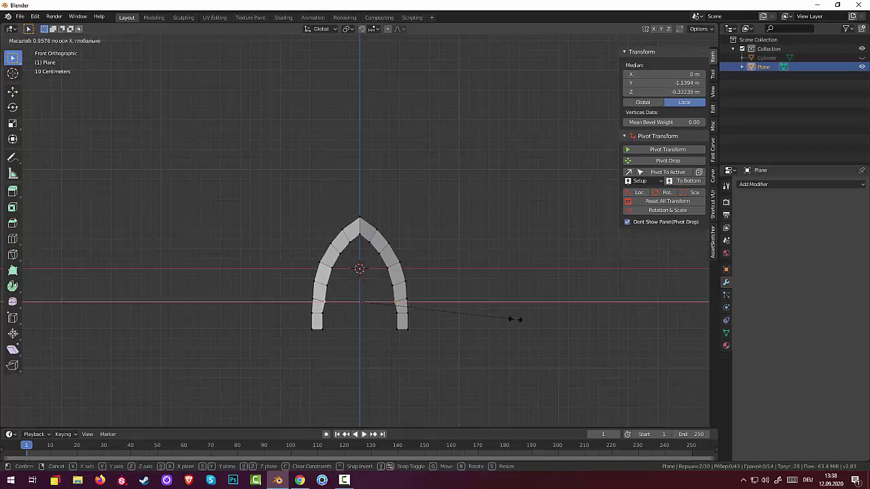
left_click(510, 322)
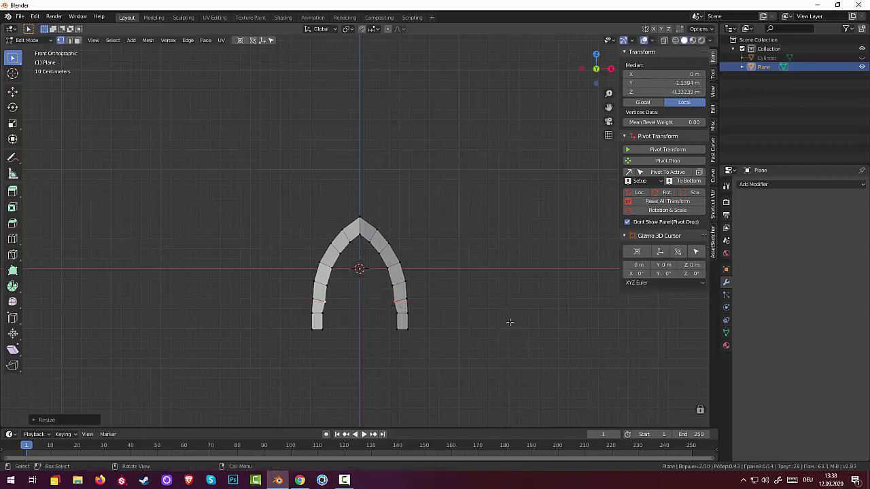
Scale the next lower mirrored vertex pair inward along X
left_click(397, 314)
left_click(325, 315, "shift")
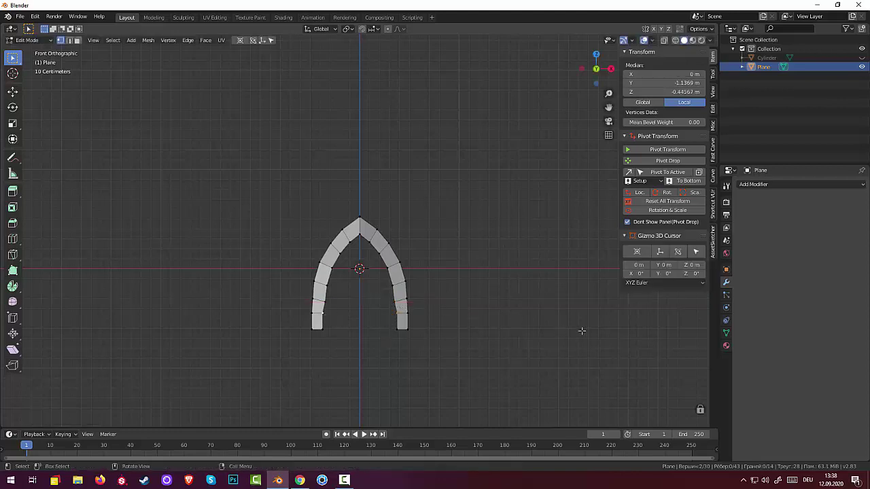
key("s")
key("x")
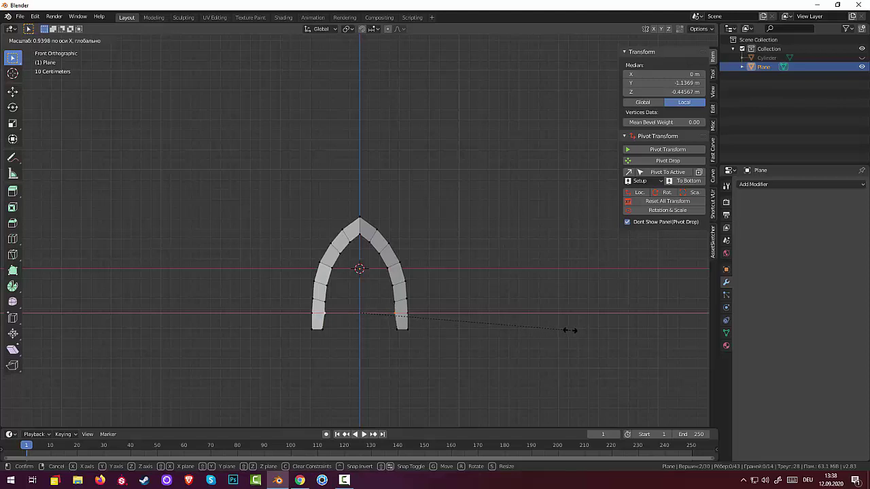
left_click(569, 331)
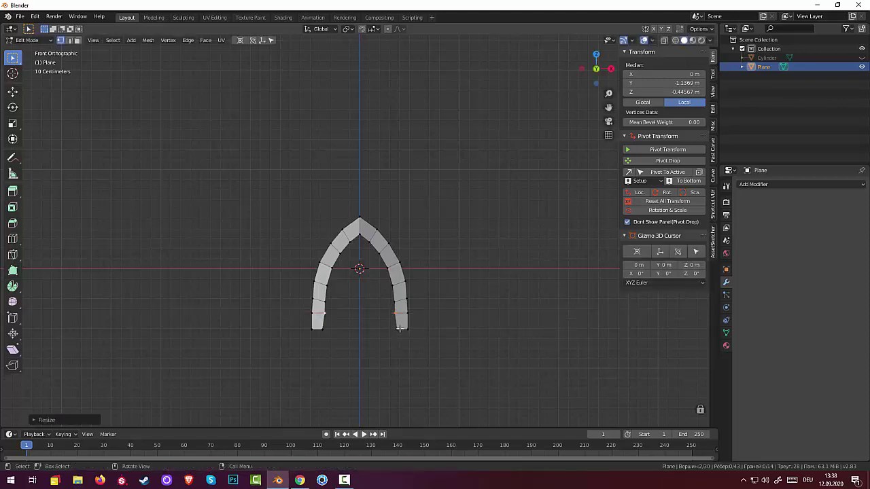
Scale the bottom vertex pair of both legs by 0.9102, then deselect
left_click(400, 328)
left_click(321, 329, "shift")
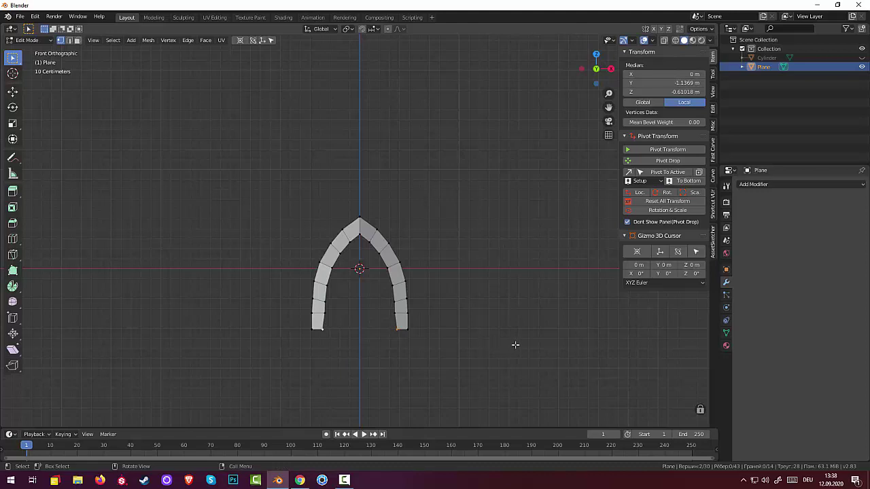
key("s")
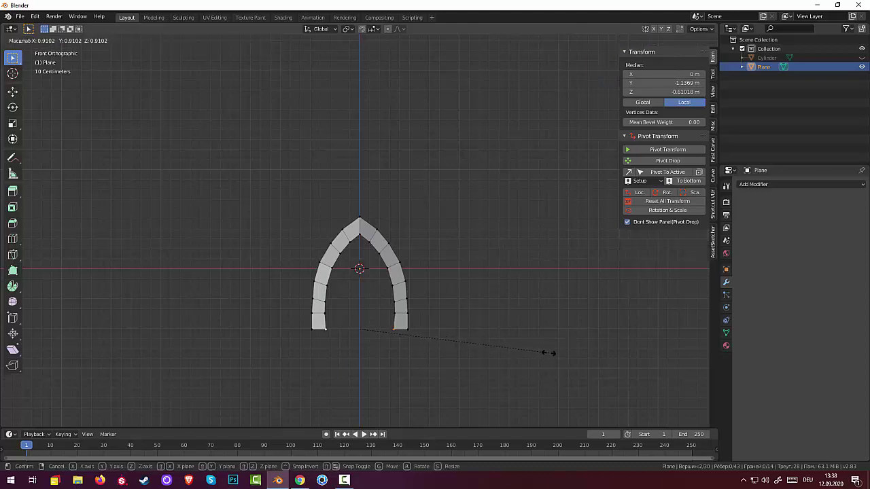
left_click(554, 354)
left_click(510, 377)
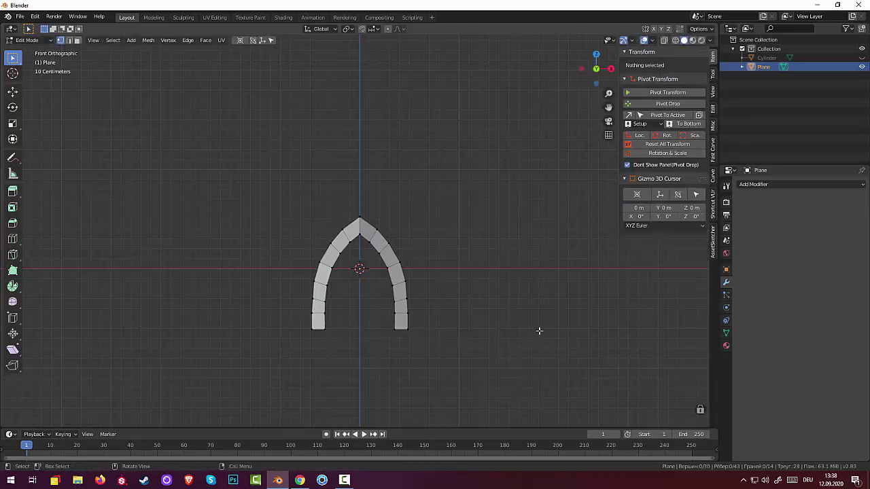
mouse_move(537, 331)
middle_mouse_down()
mouse_move(566, 417)
mouse_move(548, 356)
mouse_move(521, 344)
mouse_move(530, 347)
mouse_move(534, 375)
mouse_move(36, 100)
middle_mouse_up()
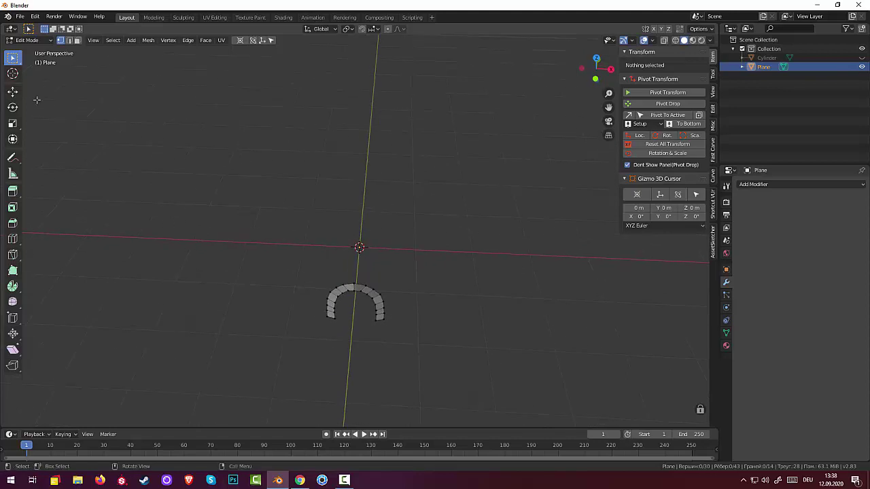
Select all arch faces and extrude them to give the arch thickness
left_click(77, 41)
key("a")
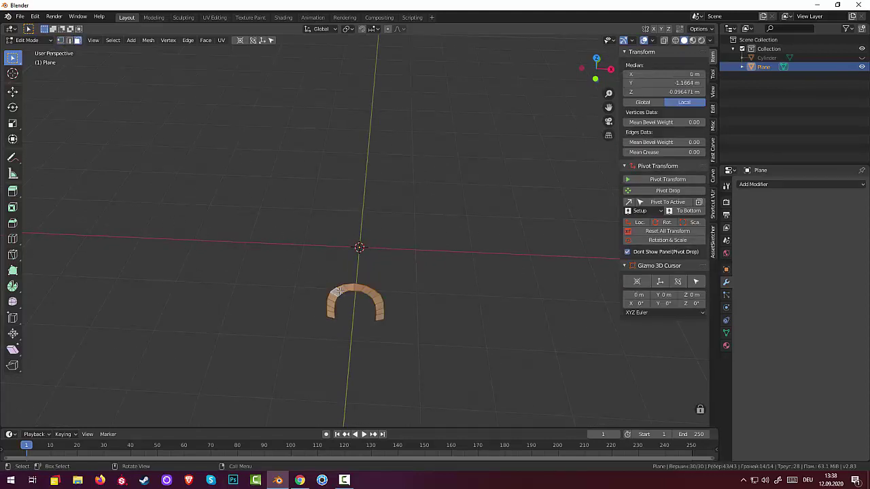
mouse_move(435, 308)
middle_mouse_down()
mouse_move(458, 313)
mouse_move(507, 286)
mouse_move(503, 297)
middle_mouse_up()
key("e")
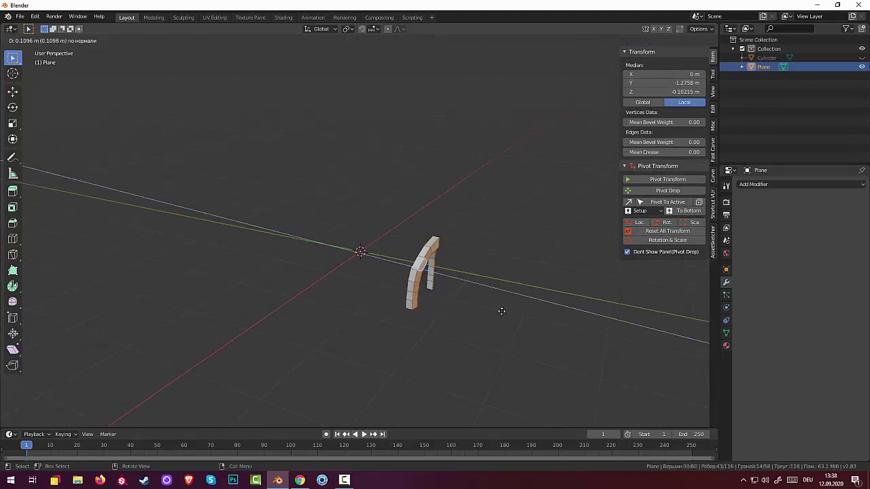
left_click(501, 311)
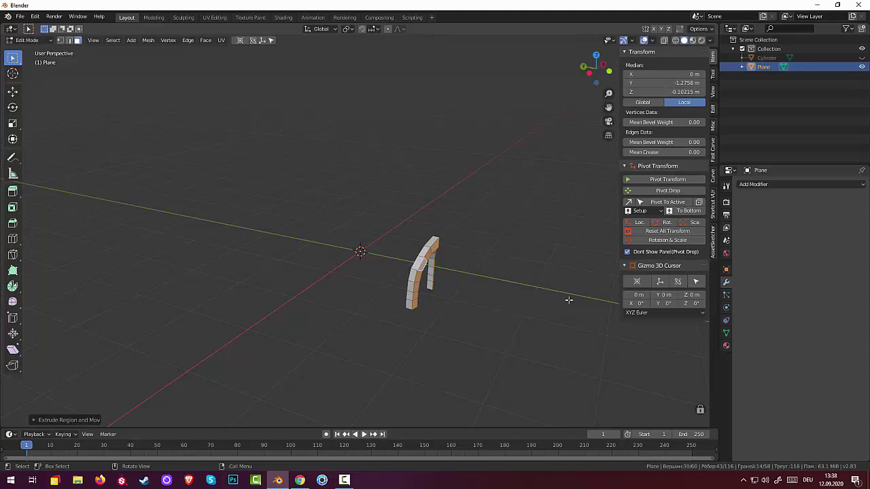
mouse_move(569, 300)
middle_mouse_down()
mouse_move(519, 316)
mouse_move(444, 313)
middle_mouse_up()
mouse_move(367, 292)
middle_mouse_down()
mouse_move(395, 293)
mouse_move(391, 311)
mouse_move(445, 284)
mouse_move(497, 280)
middle_mouse_up()
key("a")
key("alt+a")
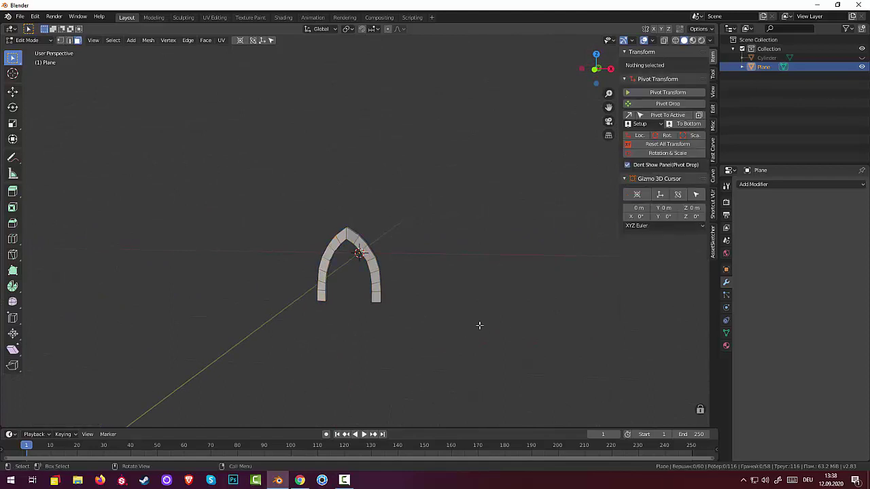
Add a loop cut near the arch's bottom end, then clear the selection
middle_click_drag(557, 221, 480, 251)
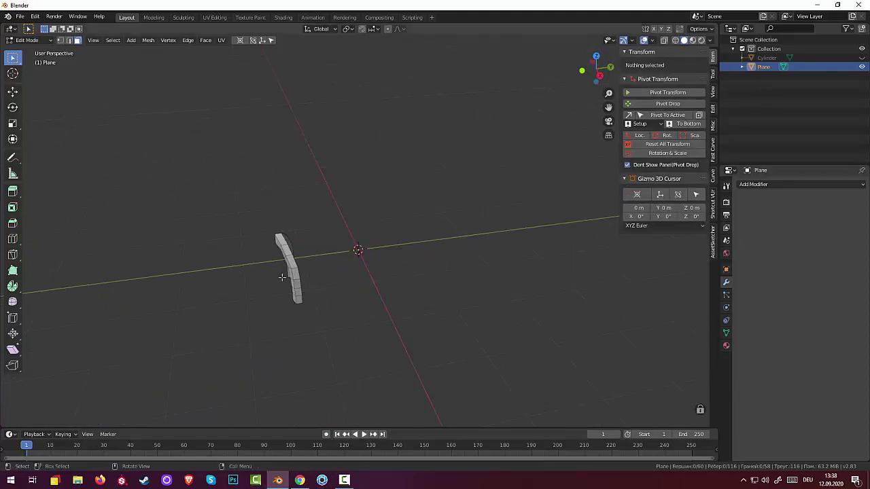
middle_click_drag(282, 275, 283, 279)
left_click(271, 328)
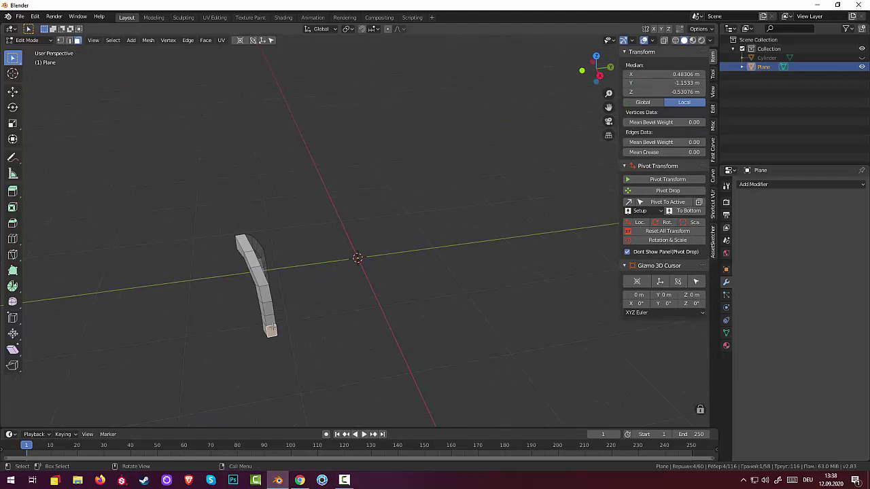
key("ctrl+r")
left_click(272, 329)
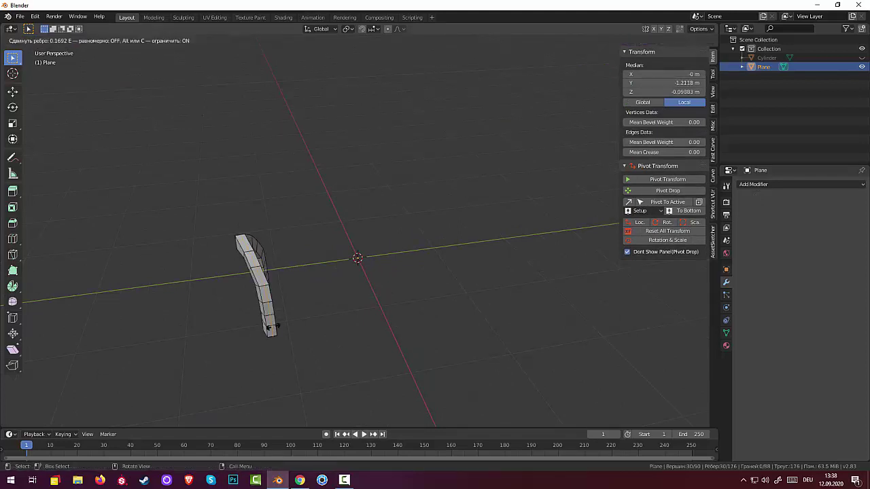
left_click(275, 327)
key("alt+a")
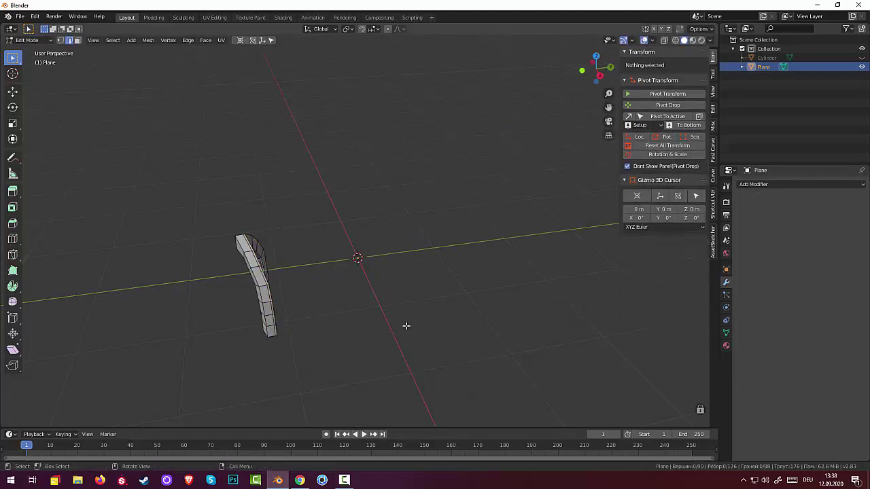
mouse_move(405, 324)
middle_mouse_down()
mouse_move(459, 288)
mouse_move(338, 338)
mouse_move(384, 347)
mouse_move(432, 339)
mouse_move(381, 334)
mouse_move(466, 271)
mouse_move(445, 295)
mouse_move(435, 288)
mouse_move(458, 288)
middle_mouse_up()
Add a Catmull-Clark Subdivision Surface modifier to the arch
left_click(756, 184)
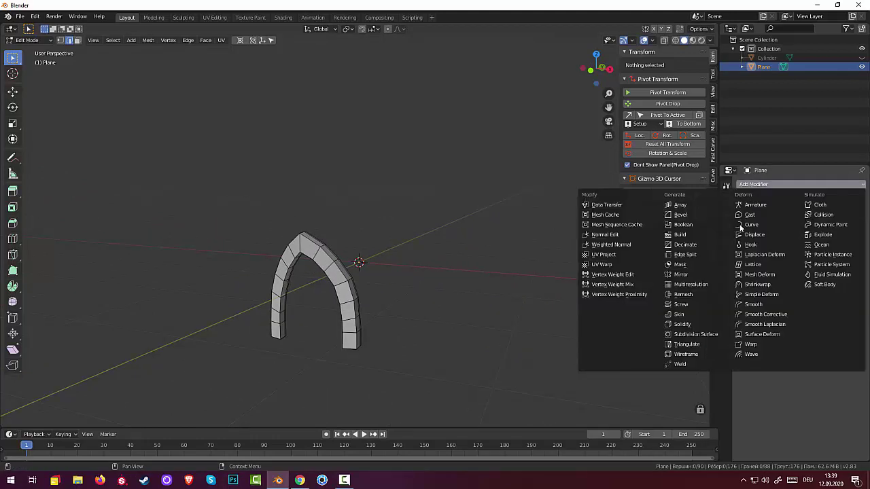
left_click(703, 334)
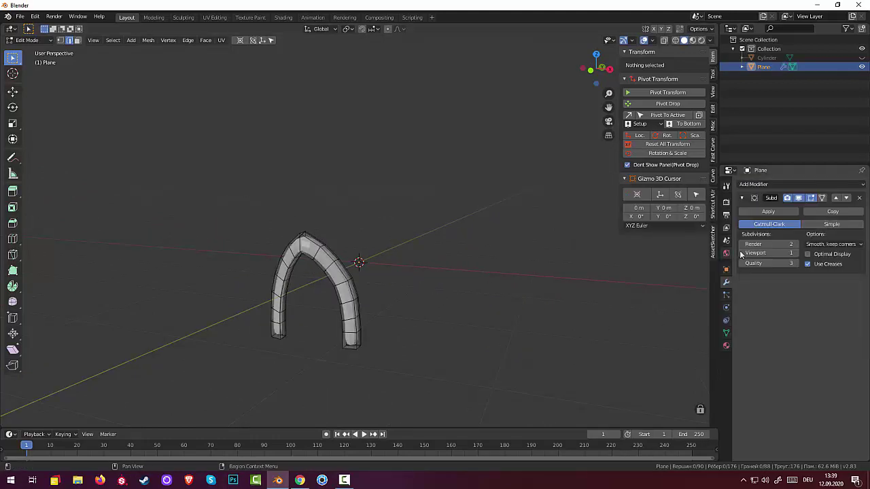
middle_click_drag(381, 262, 393, 261)
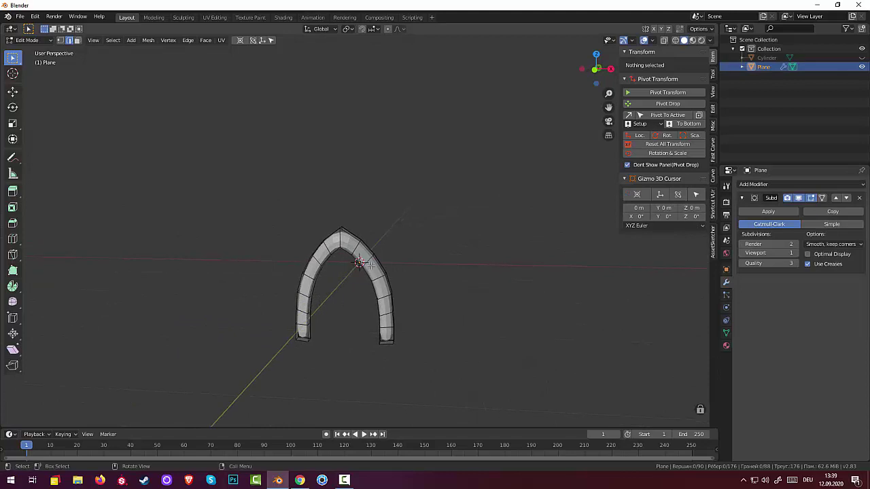
scroll(371, 266, "up", 2)
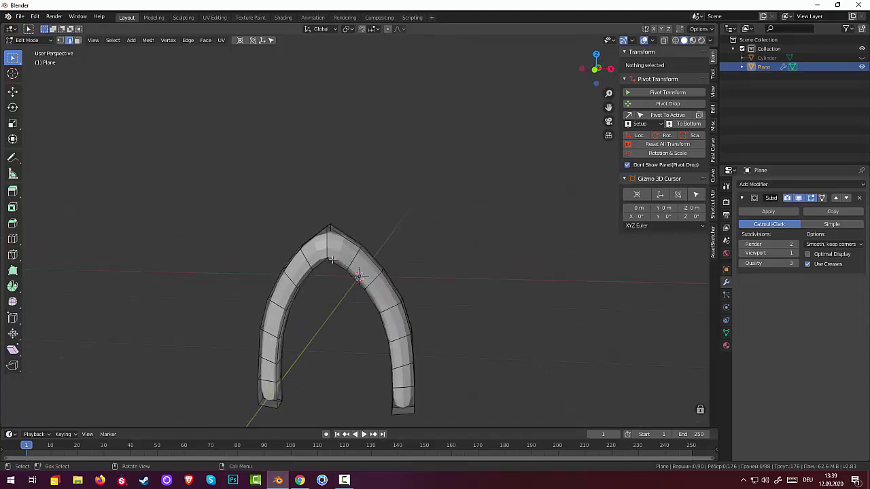
Cut two edge loops on either side of the arch's pointed apex
left_click(332, 263)
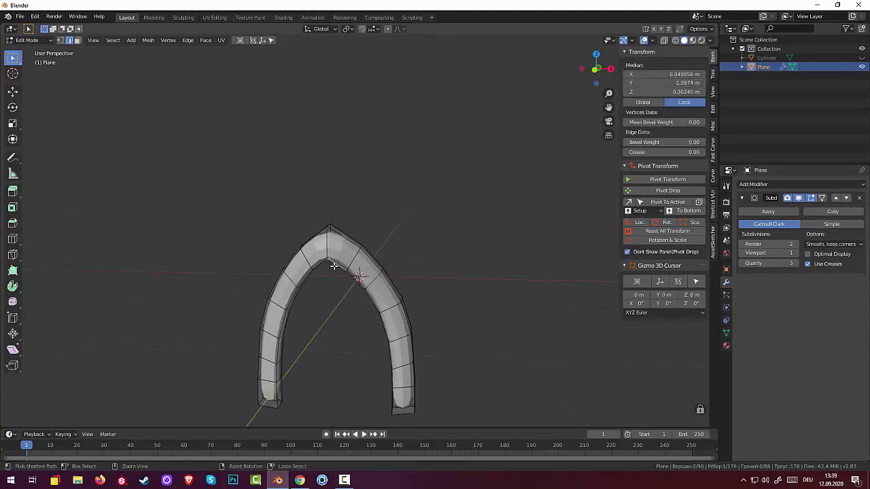
key("ctrl+r")
left_click(334, 265)
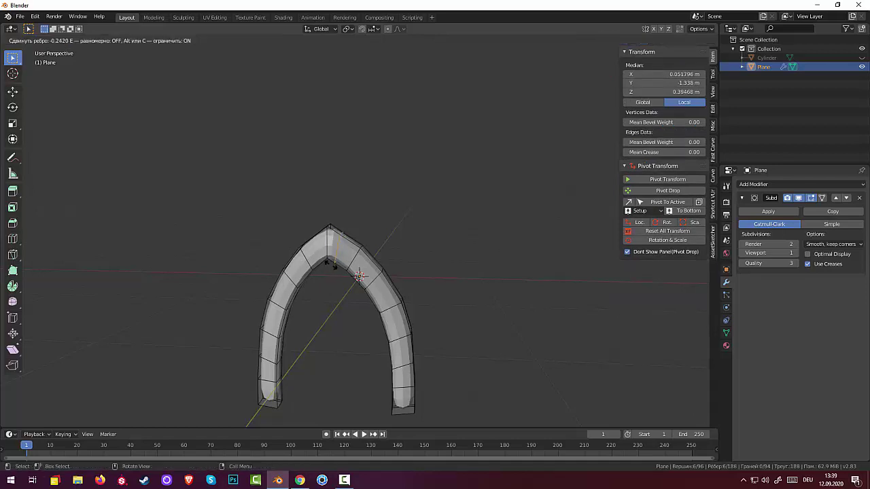
left_click(326, 262)
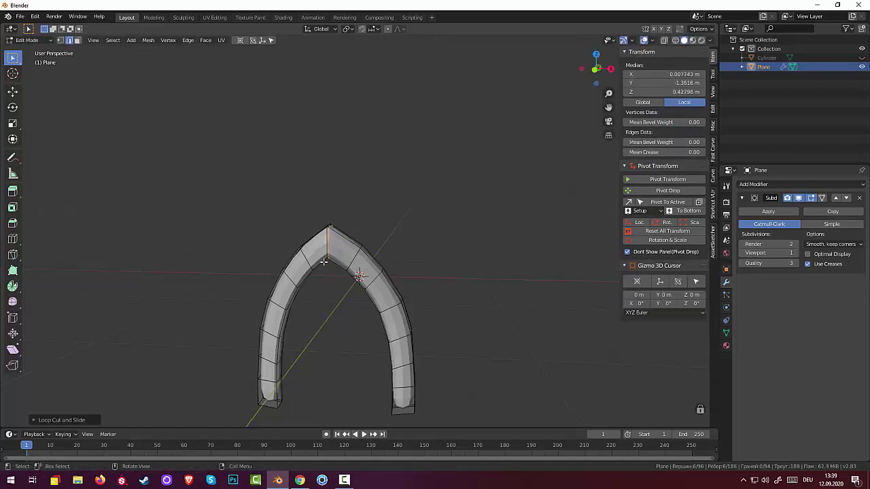
left_click(324, 262)
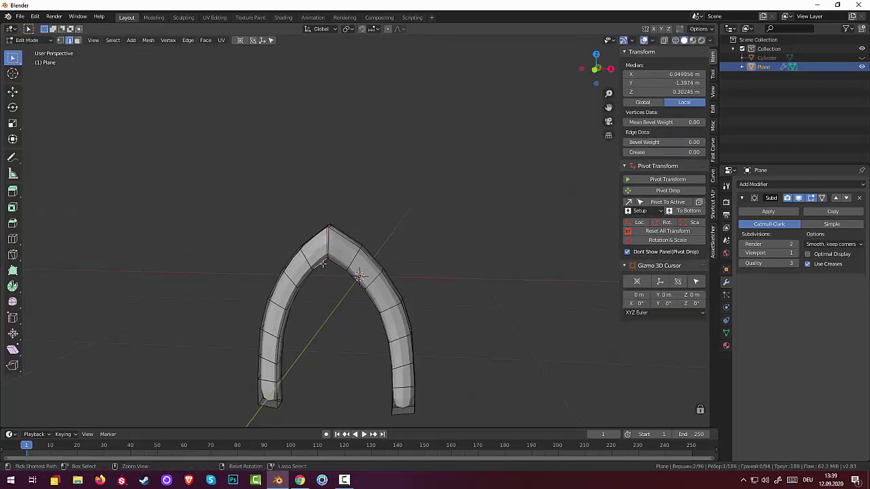
key("ctrl+r")
left_click(323, 264)
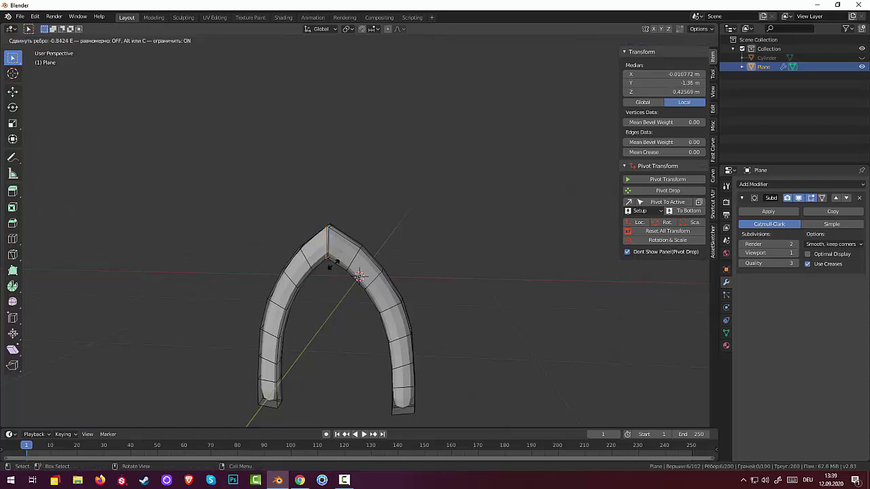
left_click(356, 279)
Cut an edge loop near the base of the right pillar
left_click(410, 410)
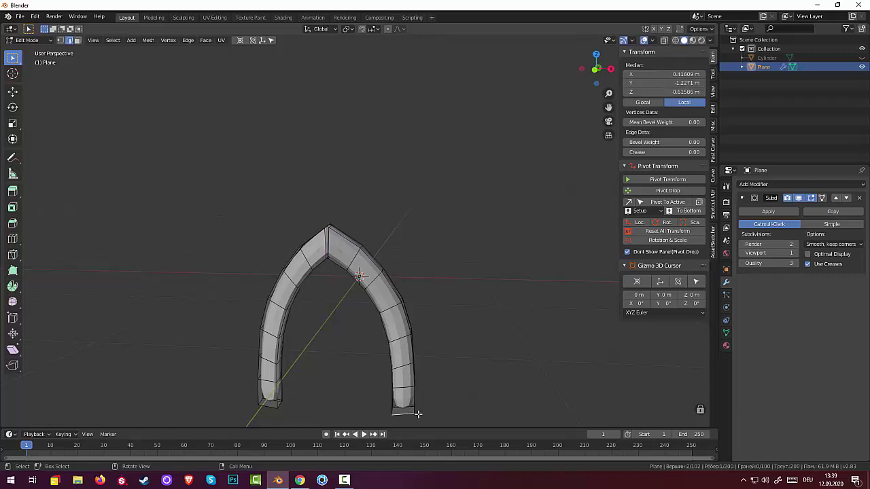
key("ctrl+r")
left_click(419, 412)
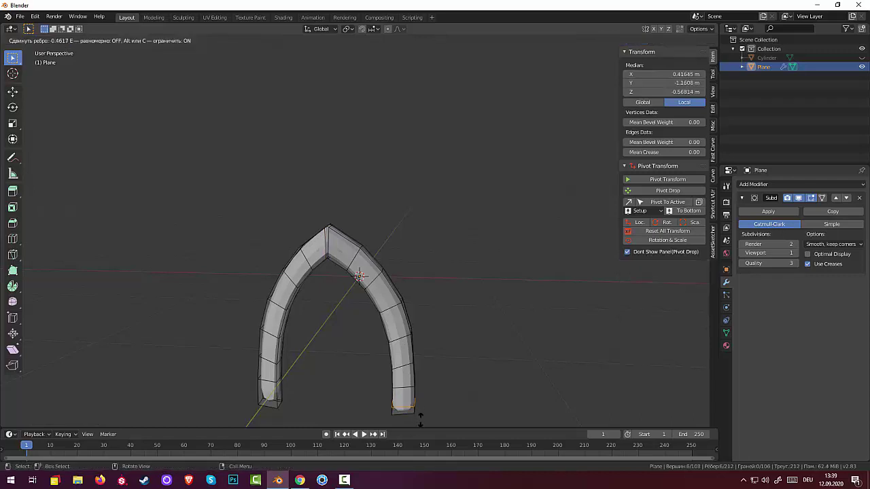
left_click(420, 416)
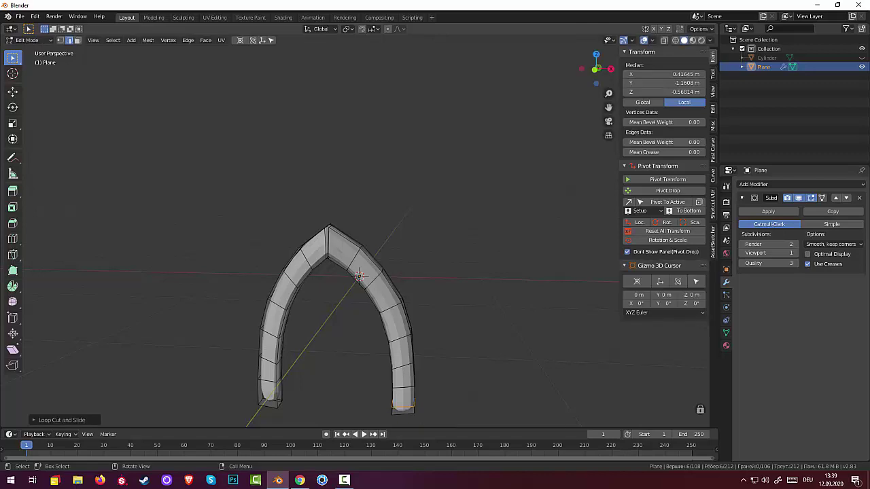
Cut an edge loop near the left pillar's base, redoing a misplaced cut, then deselect
left_click(276, 397)
key("ctrl")
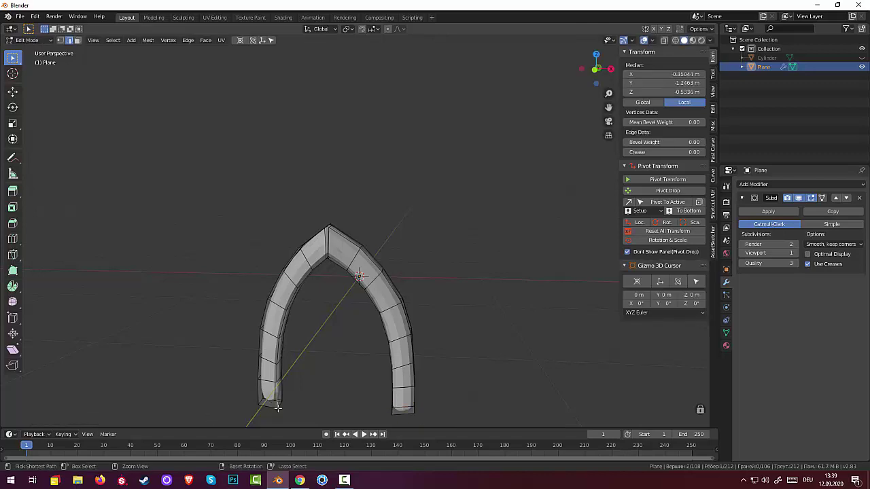
left_click(278, 408, "ctrl")
key("g")
key("g")
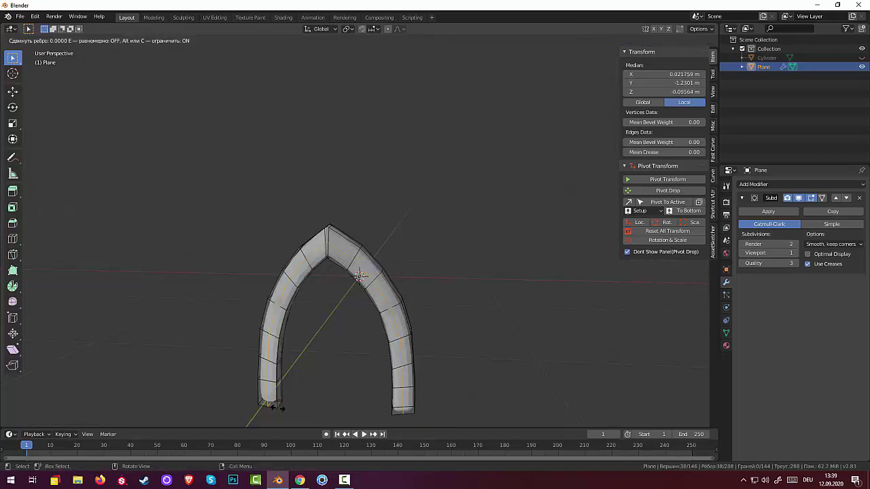
key("ctrl")
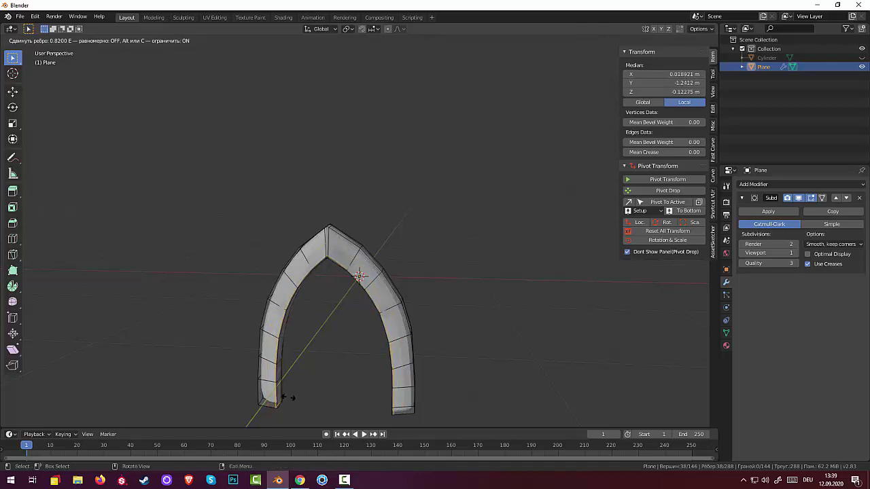
left_click(288, 398)
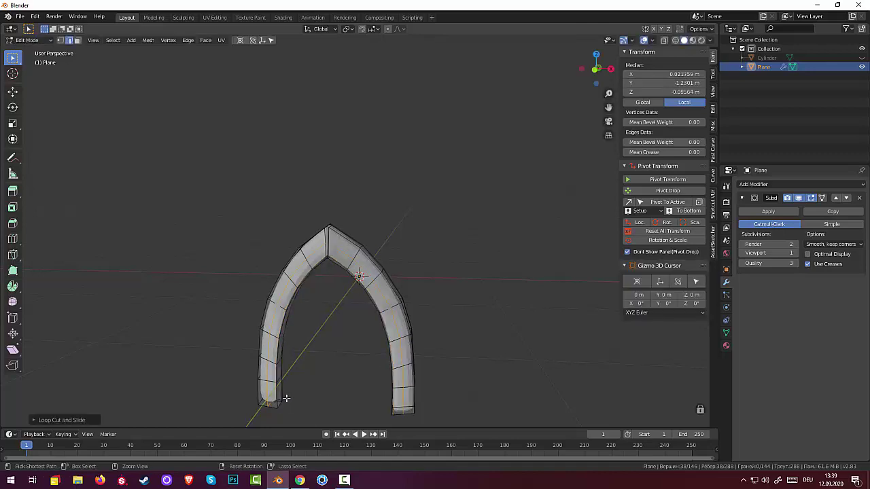
key("ctrl+z")
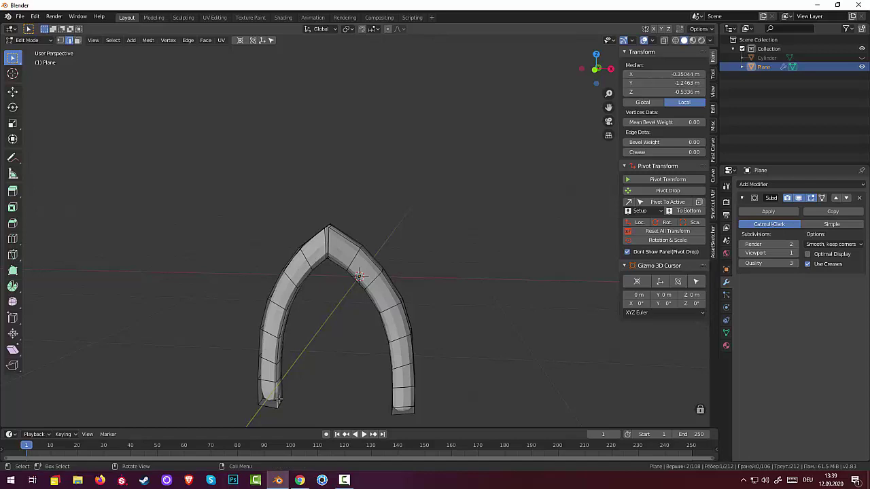
key("ctrl+r")
left_click(277, 399)
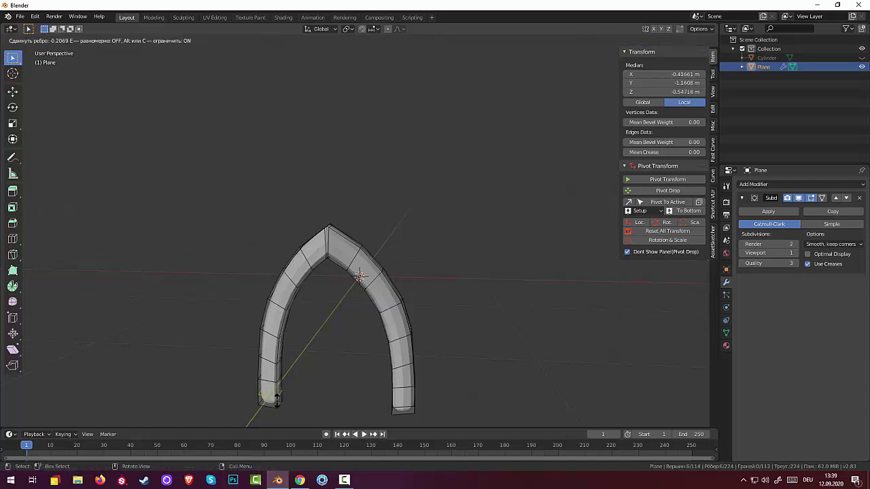
left_click(277, 408)
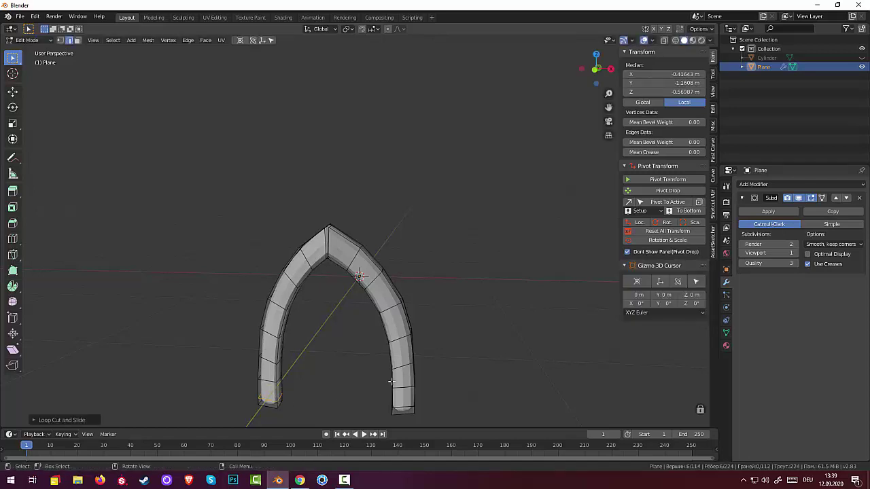
key("alt+a")
mouse_move(501, 336)
middle_mouse_down()
mouse_move(511, 300)
mouse_move(499, 307)
middle_mouse_up()
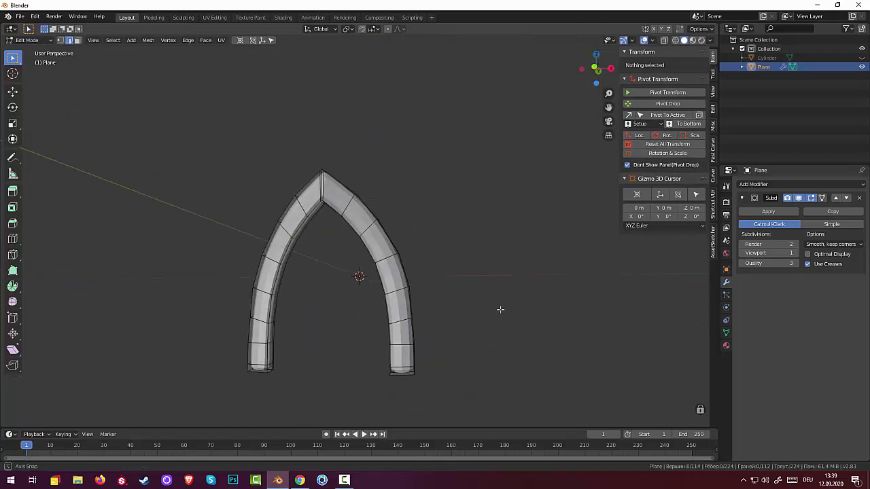
Set the Subdivision modifier's viewport level to 3
left_click(795, 253)
left_click(795, 253)
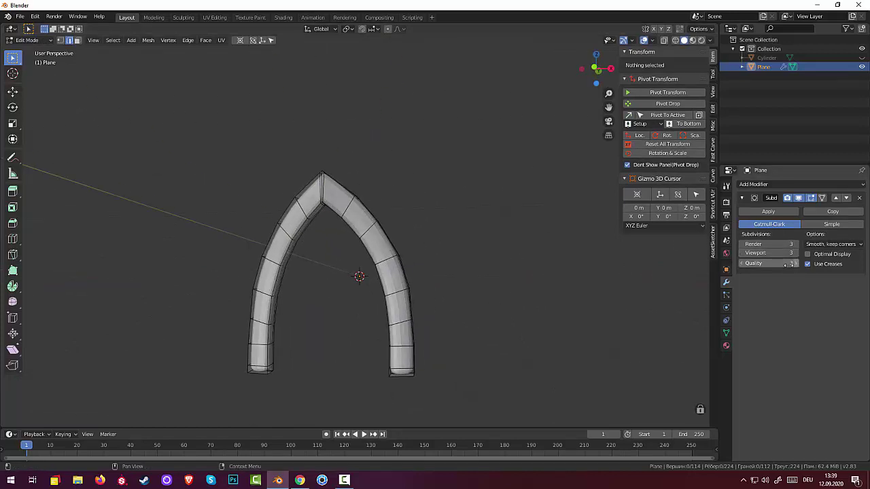
right_click(240, 202)
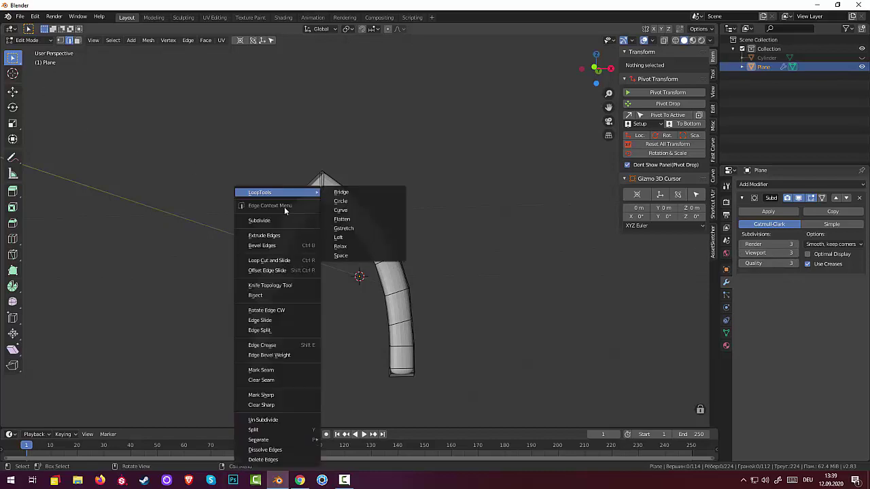
Return to Object Mode, shade the arch smooth, and deselect it
left_click(26, 40)
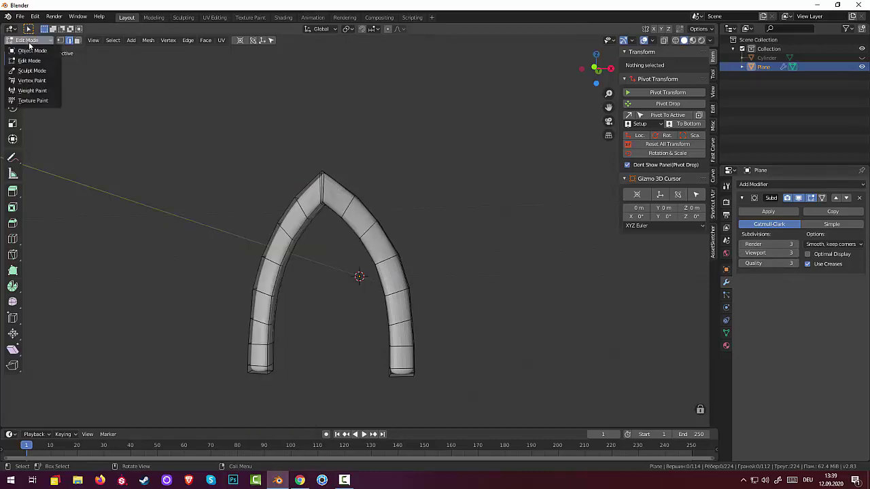
left_click(31, 53)
right_click(289, 202)
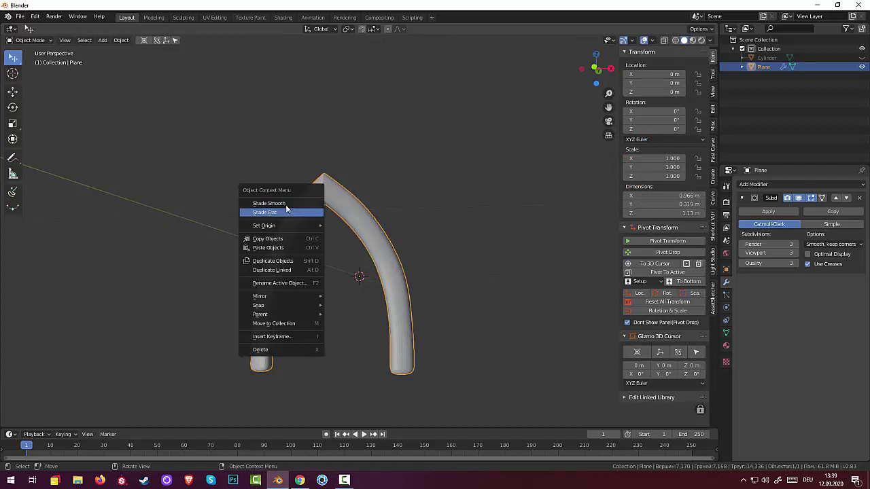
left_click(276, 202)
left_click(307, 252)
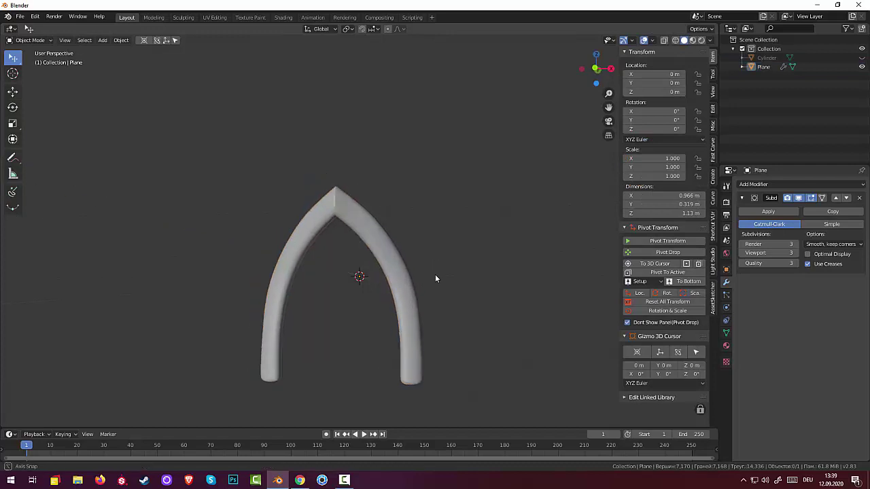
mouse_move(435, 278)
middle_mouse_down()
mouse_move(348, 290)
mouse_move(303, 272)
mouse_move(258, 272)
mouse_move(351, 283)
mouse_move(382, 249)
mouse_move(445, 288)
mouse_move(447, 270)
mouse_move(411, 315)
mouse_move(412, 284)
mouse_move(412, 326)
mouse_move(404, 301)
mouse_move(324, 334)
mouse_move(146, 155)
middle_mouse_up()
scroll(448, 270, "down", 3)
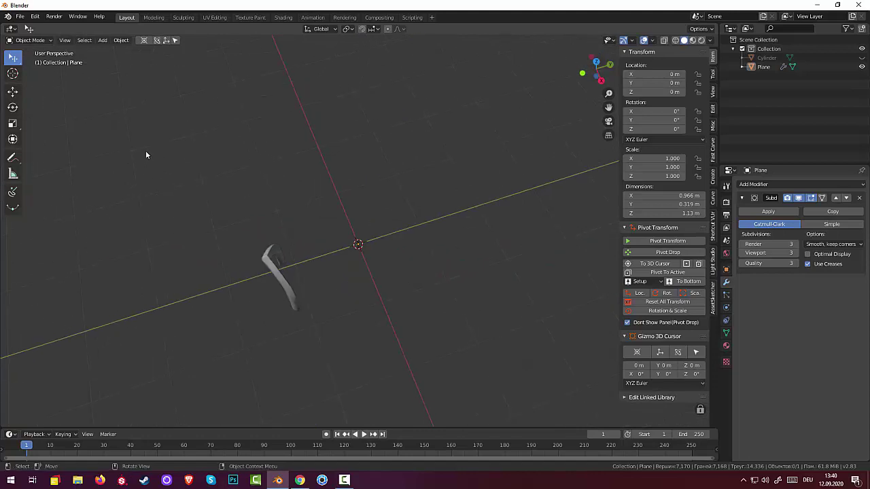
Move the arch's origin to the 3D cursor
left_click(121, 41)
mouse_move(135, 59)
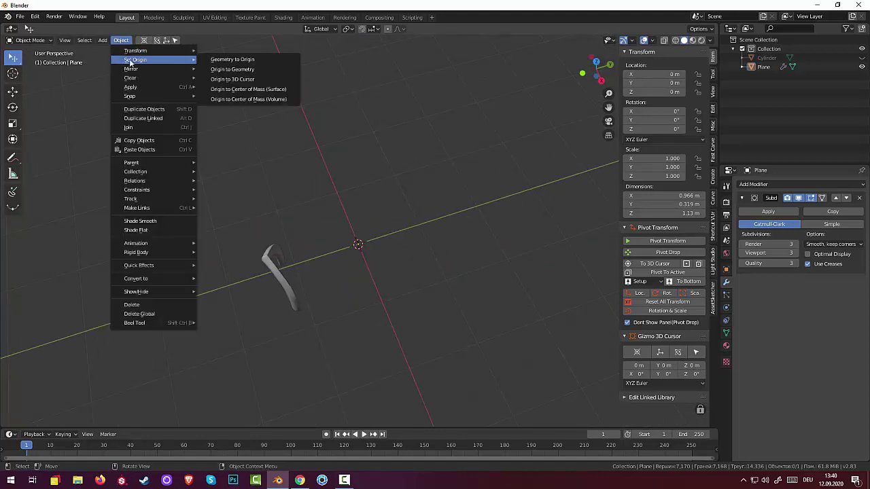
left_click(252, 79)
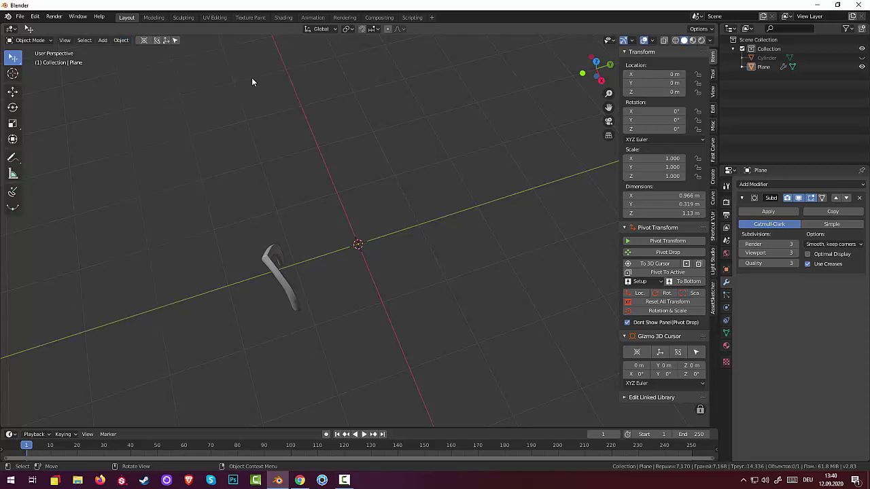
mouse_move(421, 237)
middle_mouse_down()
mouse_move(464, 174)
mouse_move(429, 239)
mouse_move(396, 250)
mouse_move(461, 205)
mouse_move(455, 227)
mouse_move(493, 209)
mouse_move(410, 269)
middle_mouse_up()
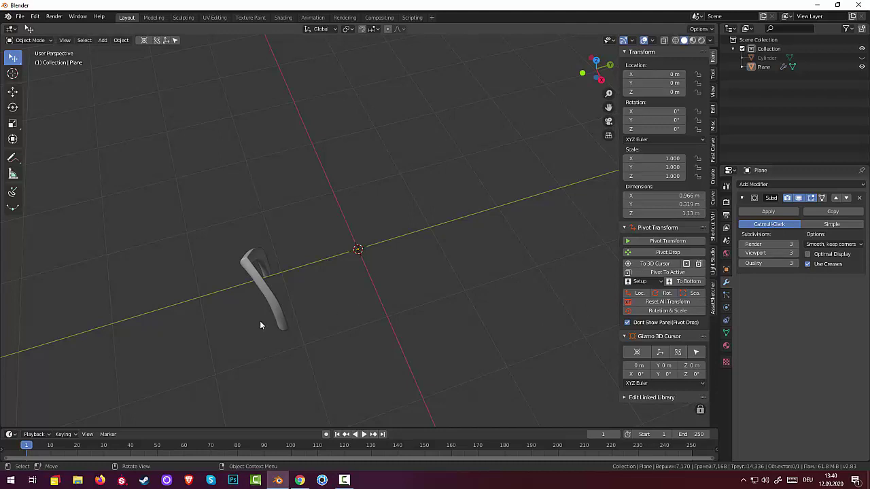
Set the arch's origin to its geometry and scale it up by 1.386
left_click(279, 318)
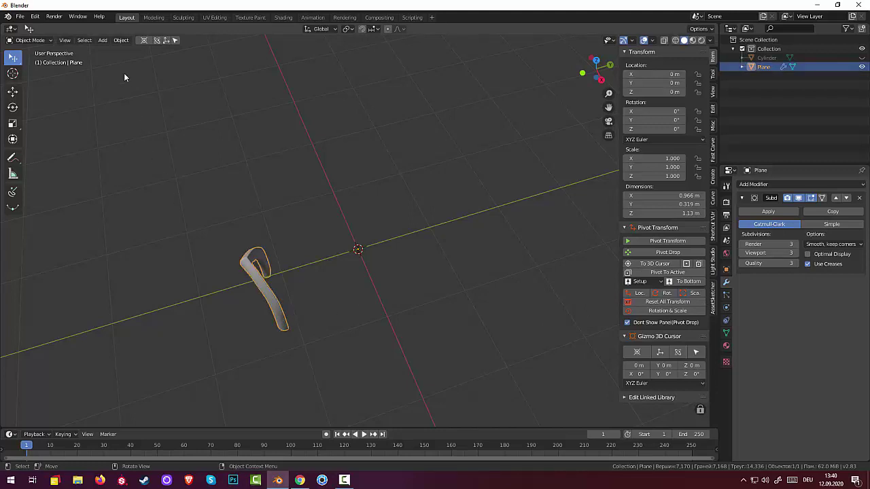
left_click(122, 43)
mouse_move(135, 50)
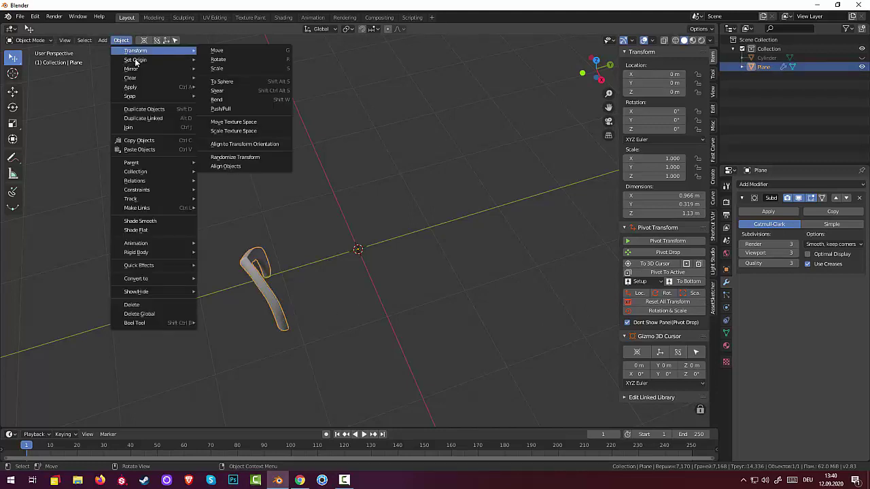
left_click(231, 70)
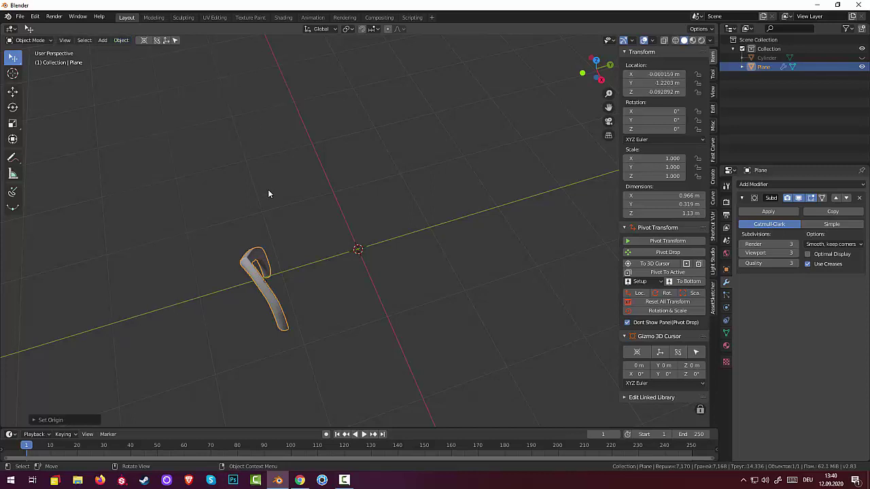
key("s")
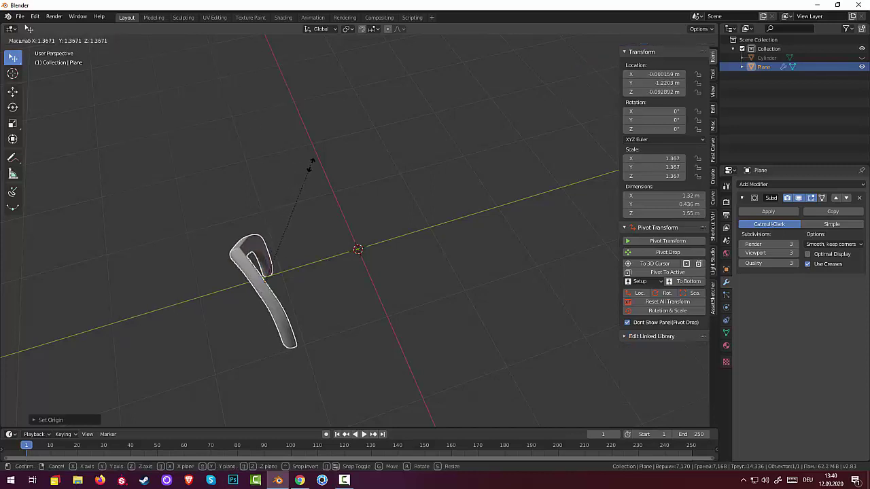
left_click(324, 155)
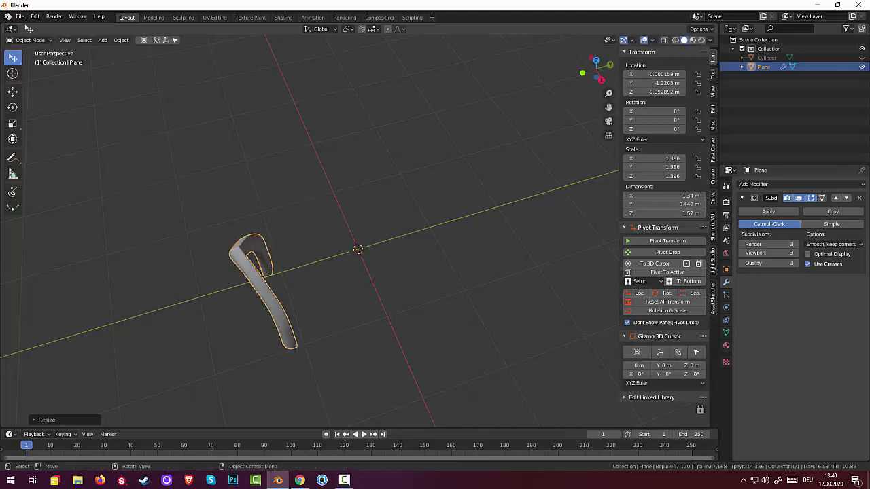
left_click(438, 170)
mouse_move(439, 168)
middle_mouse_down()
mouse_move(522, 110)
mouse_move(550, 106)
mouse_move(580, 126)
mouse_move(577, 147)
mouse_move(524, 192)
mouse_move(422, 178)
middle_mouse_up()
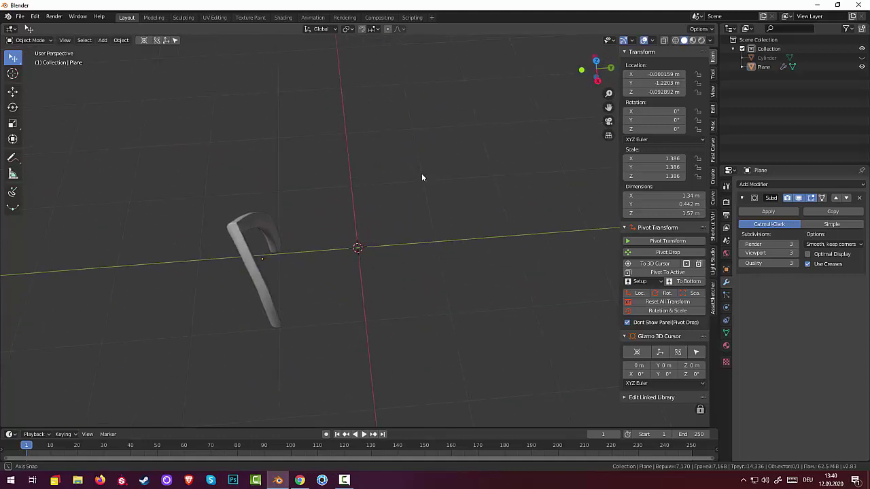
Move the arch's origin to the world centre and apply its rotation and scale
left_click(121, 40)
mouse_move(135, 60)
left_click(271, 77)
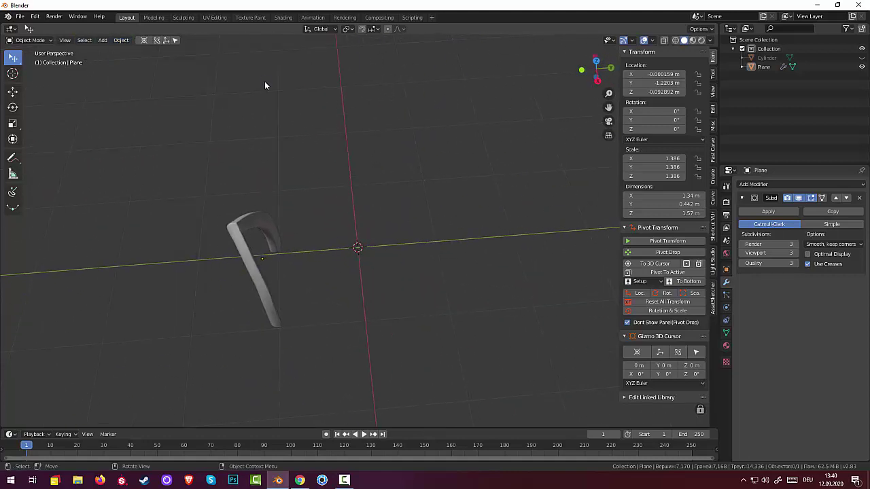
left_click(121, 40)
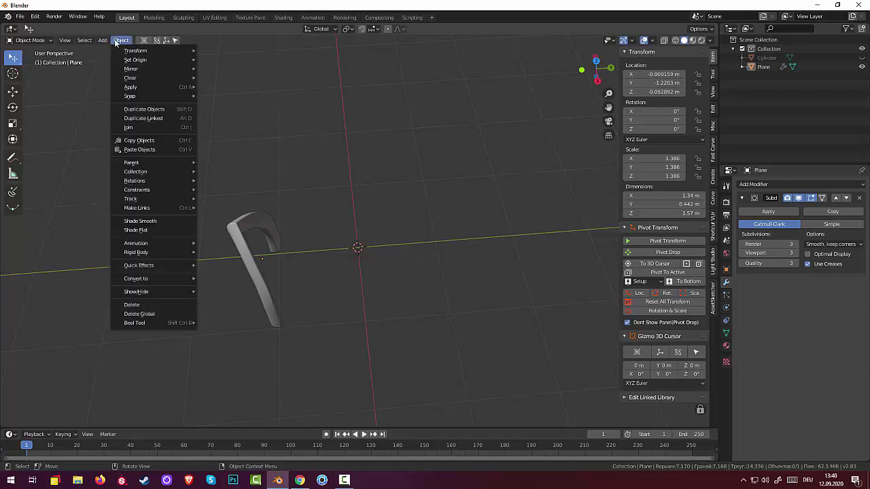
left_click(249, 259)
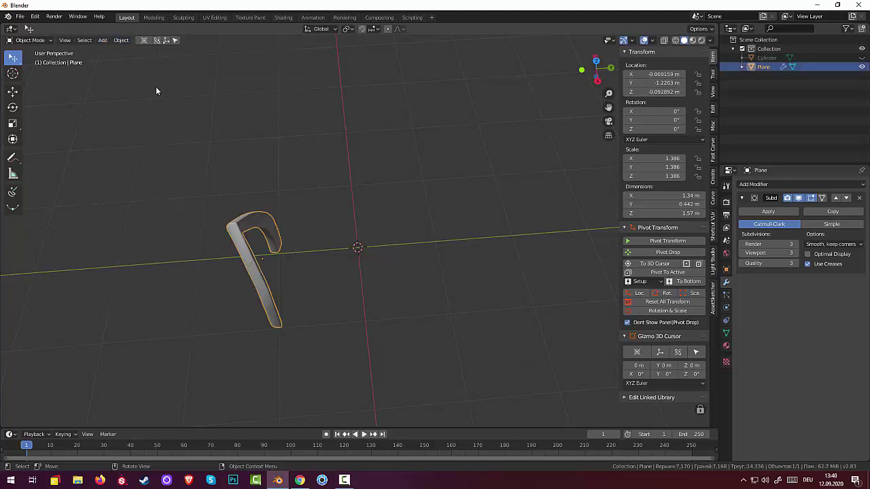
left_click(121, 40)
mouse_move(135, 60)
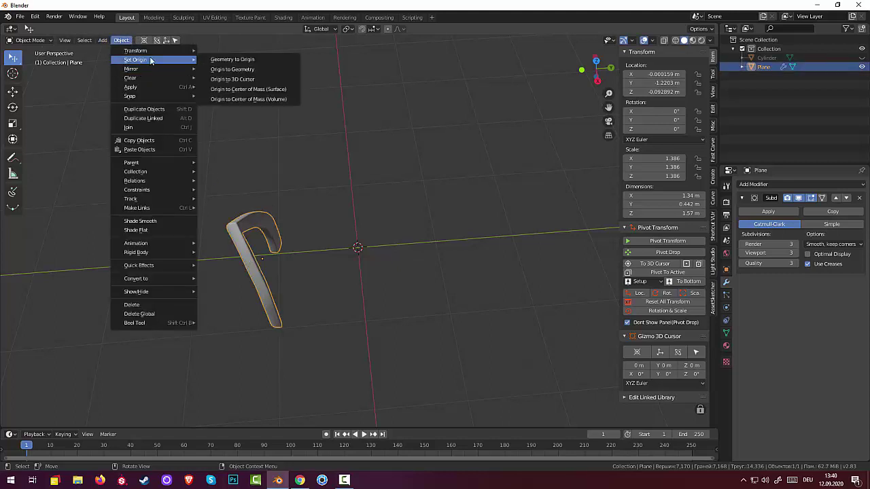
left_click(261, 77)
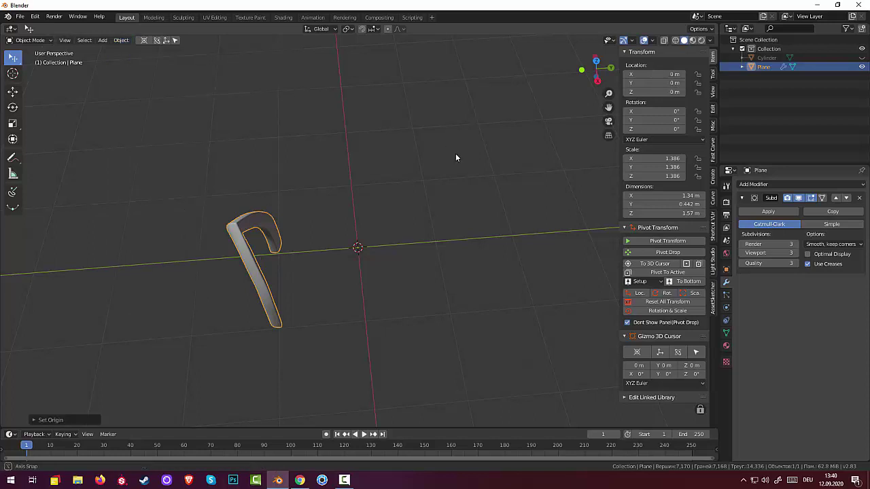
middle_click_drag(456, 153, 469, 163)
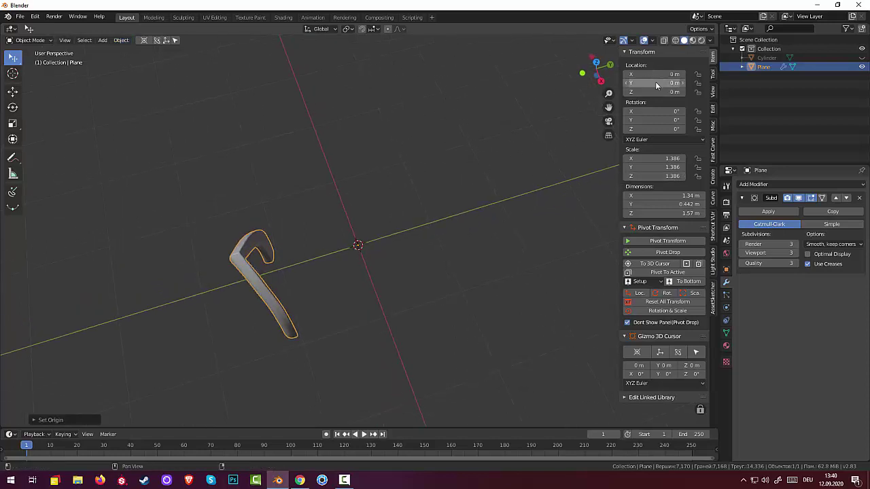
left_click(663, 311)
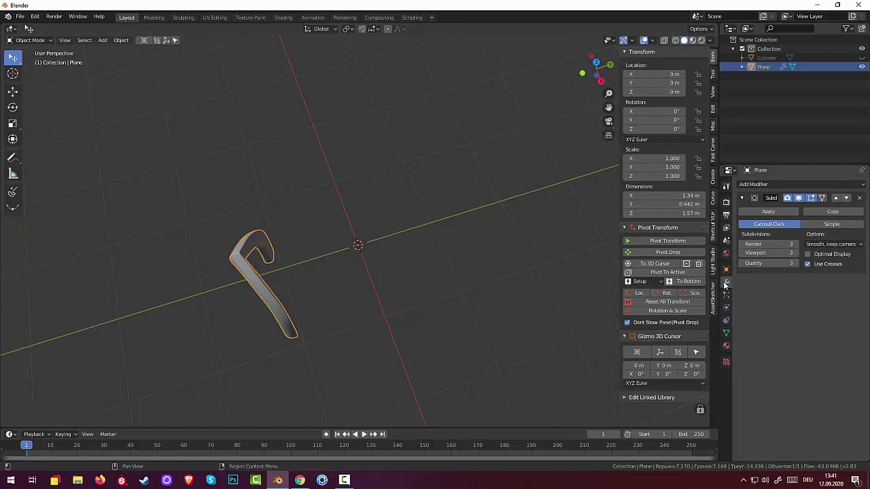
Add an Array modifier with Relative Offset unchecked and Constant and Object Offset enabled
left_click(749, 185)
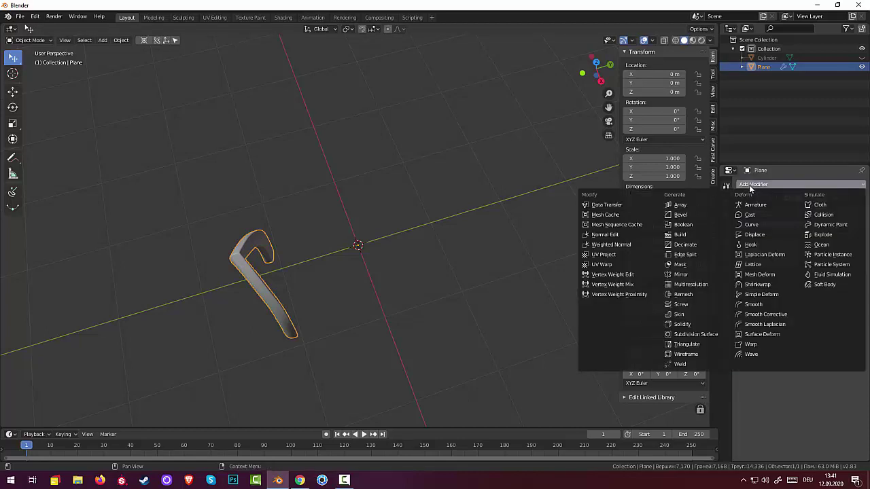
left_click(683, 206)
scroll(518, 238, "down", 2)
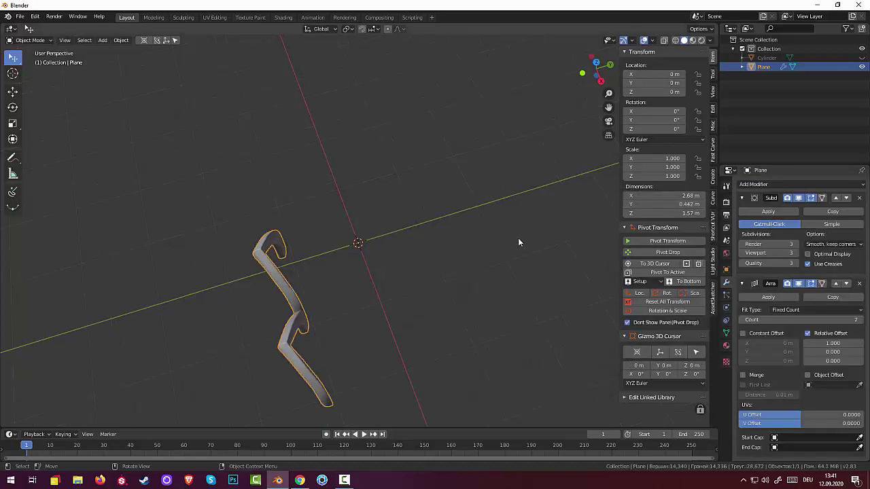
scroll(518, 238, "down", 2)
scroll(518, 239, "down", 1)
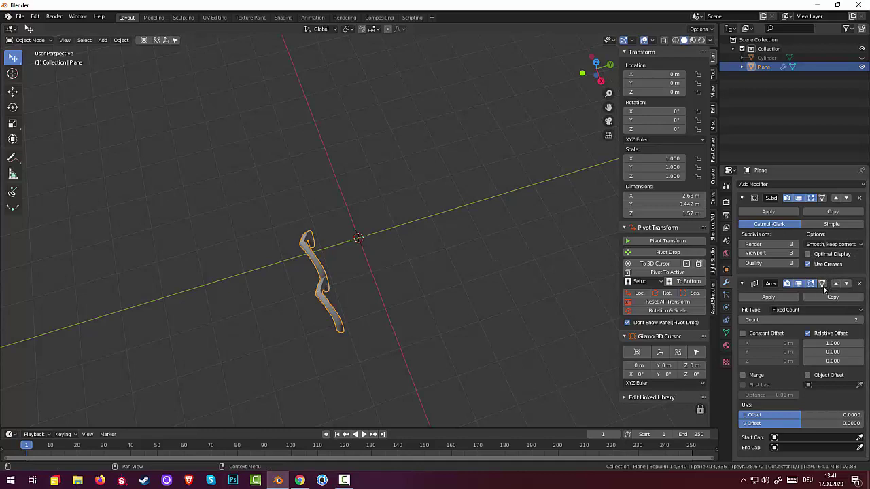
left_click(808, 333)
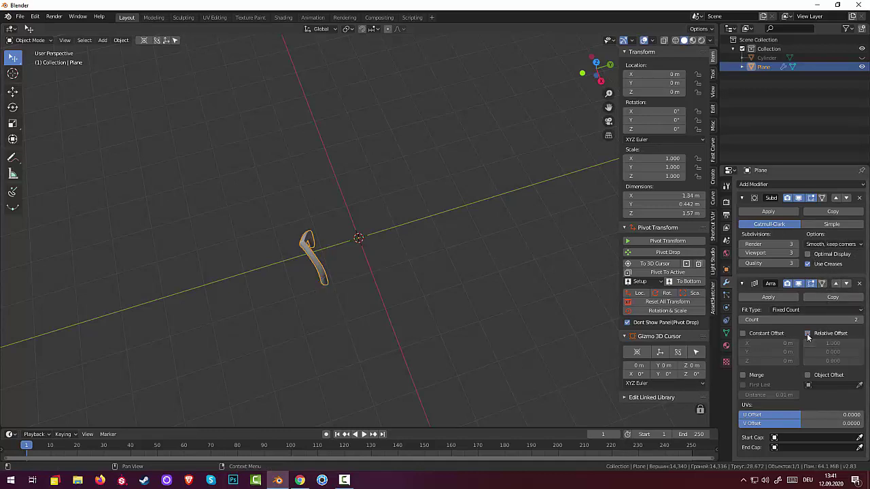
left_click(743, 334)
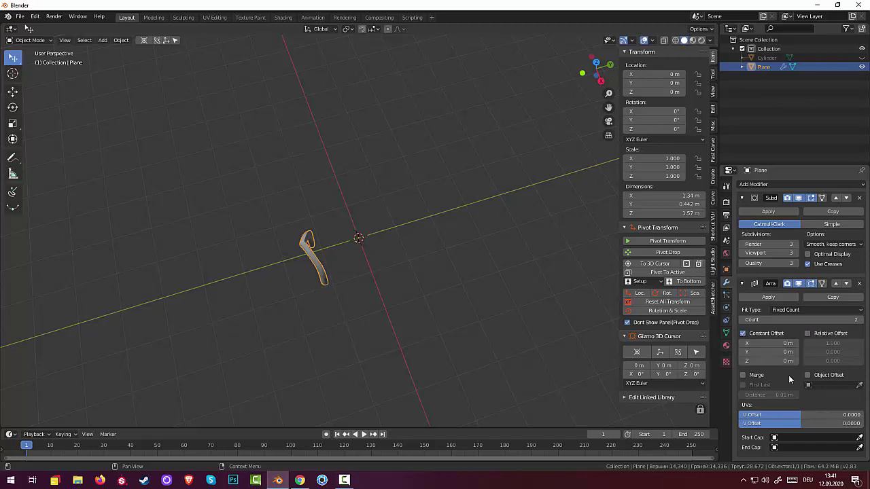
left_click(808, 377)
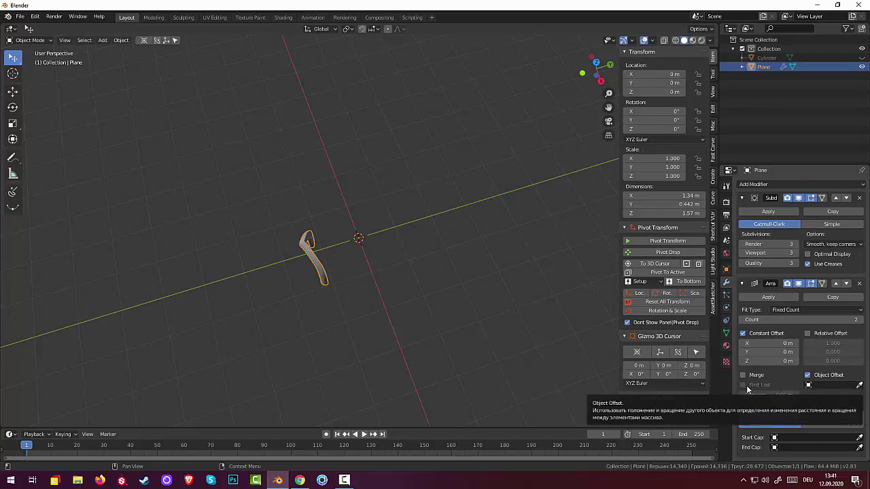
Add a Plain Axes Empty at the world centre
left_click(10, 40)
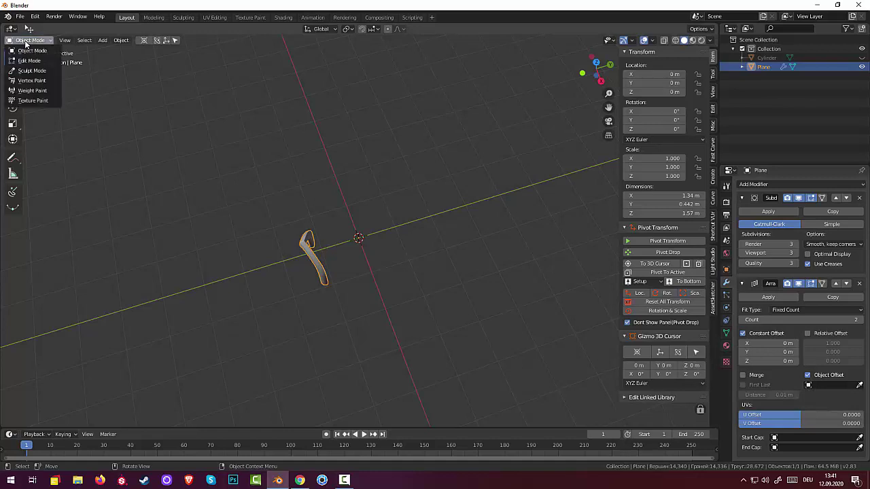
key("shift+a")
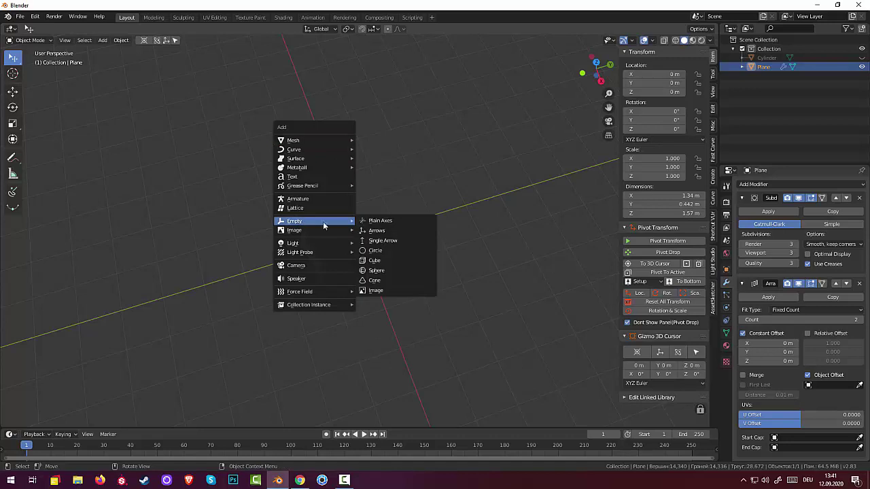
left_click(373, 223)
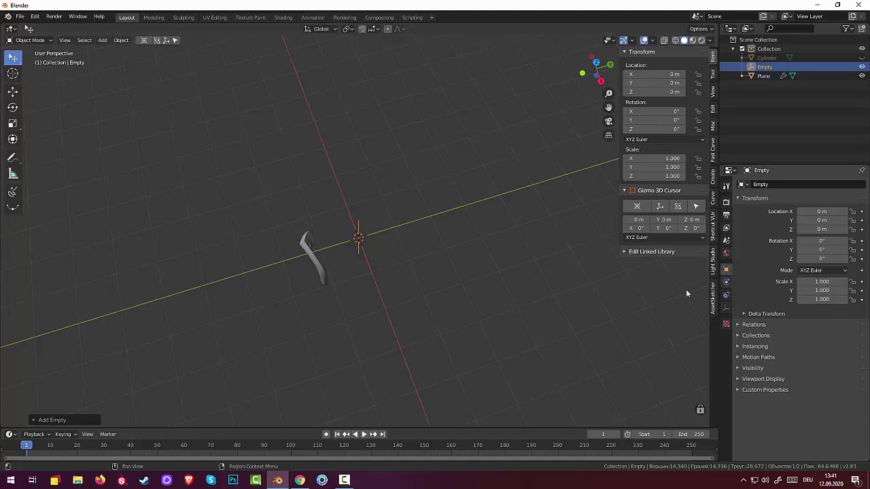
Make the Empty the arch's array offset object and raise Count to 6
left_click(323, 275)
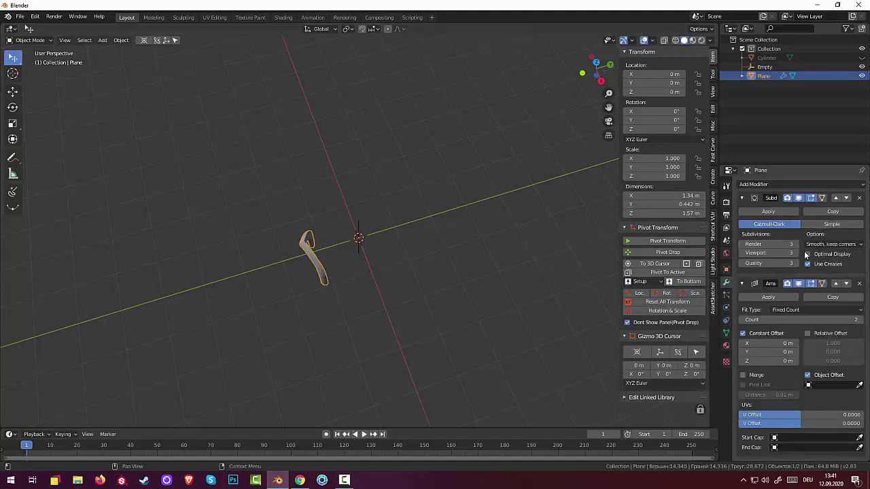
left_click(809, 385)
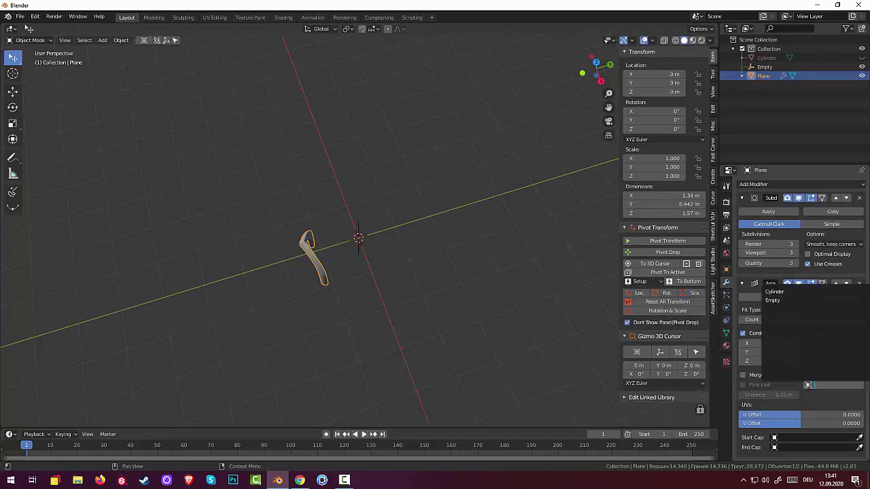
left_click(773, 301)
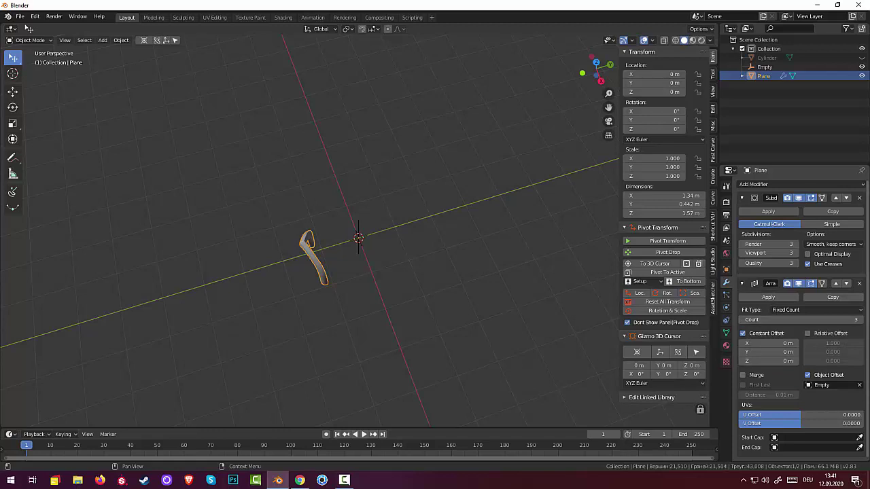
left_click_drag(862, 320, 867, 320)
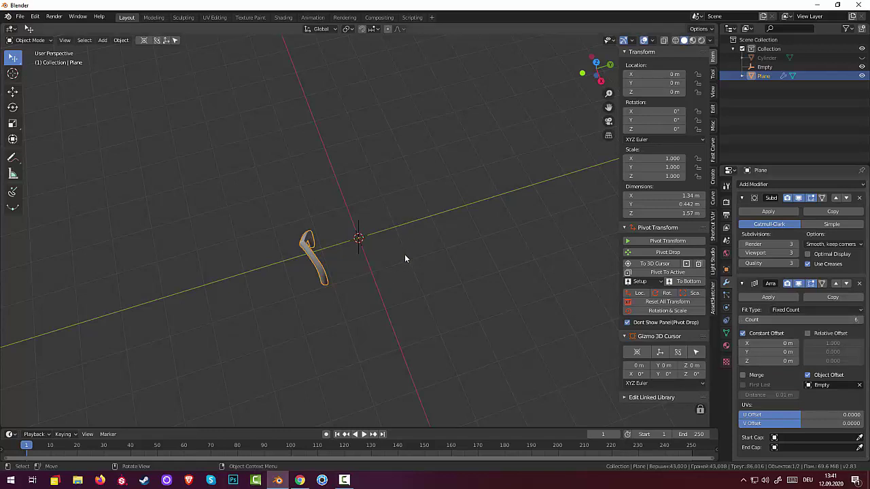
Rotate the arch around the Z axis
key("r")
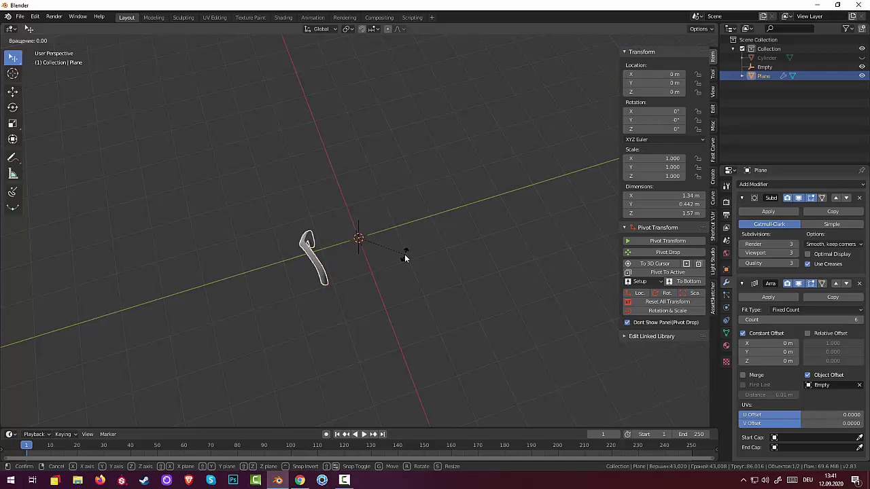
key("z")
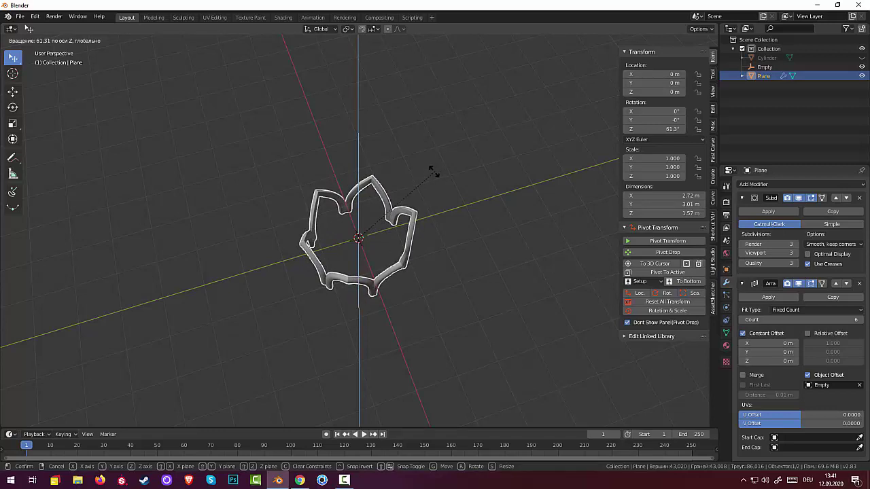
left_click(416, 204)
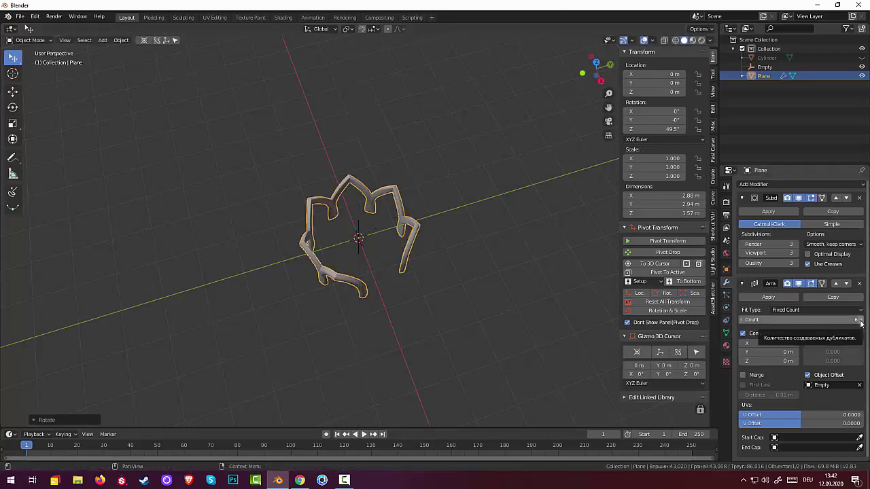
Raise the array count to 8, closing the ring of arches
left_click(859, 320)
mouse_move(419, 312)
middle_mouse_down()
mouse_move(254, 282)
mouse_move(263, 302)
mouse_move(342, 298)
middle_mouse_up()
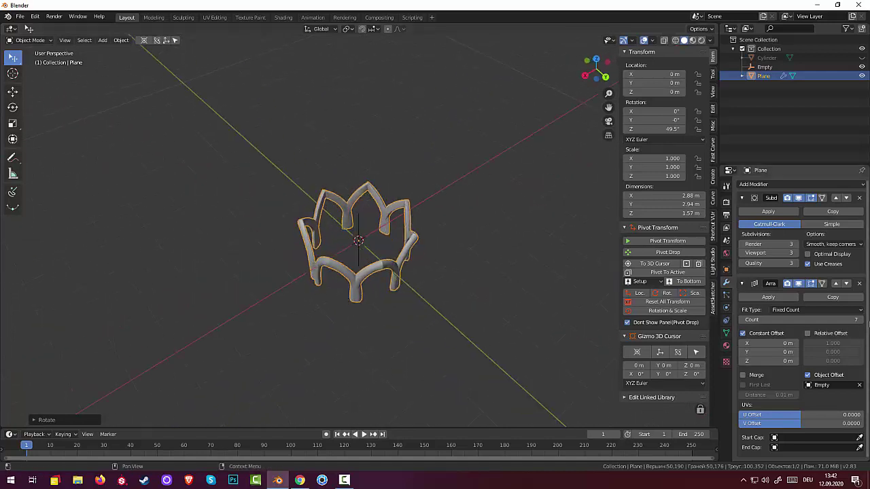
left_click(858, 320)
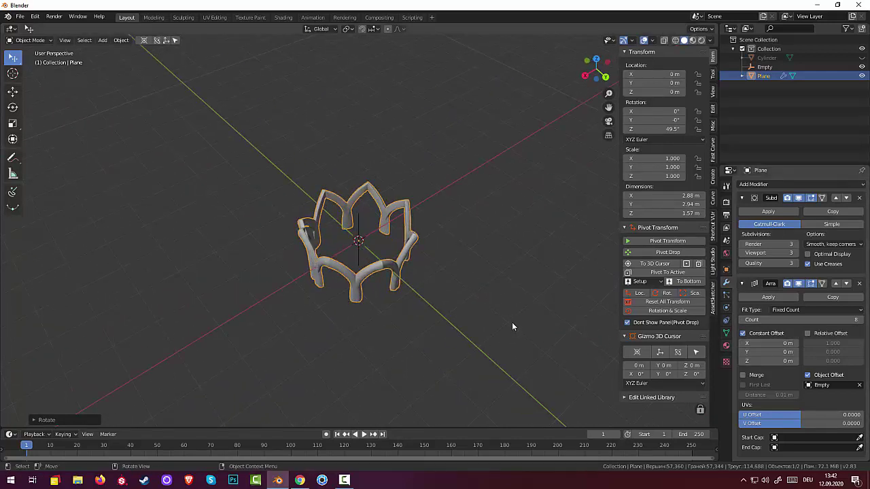
middle_click_drag(512, 322, 522, 342)
Try another rotation of the arch, then undo it to restore Z 49.5°
key("r")
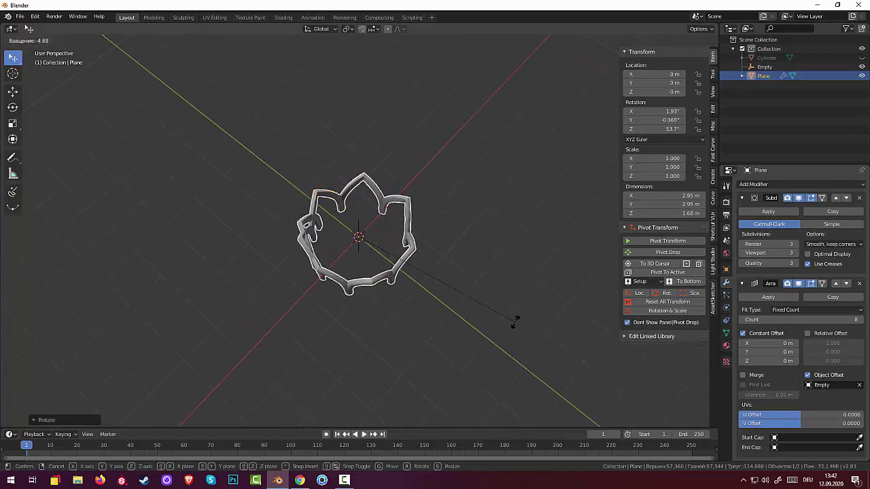
left_click(582, 302)
mouse_move(531, 295)
middle_mouse_down()
mouse_move(656, 233)
mouse_move(681, 231)
middle_mouse_up()
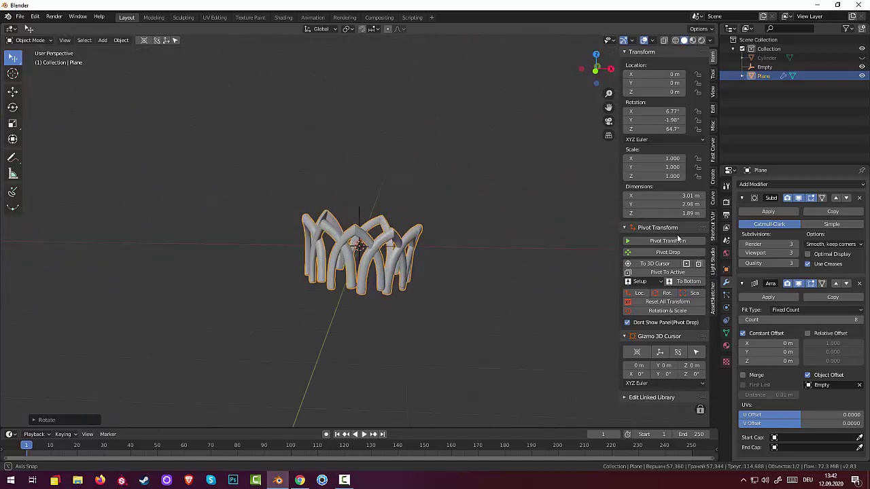
scroll(544, 241, "down", 2)
mouse_move(515, 252)
middle_mouse_down()
mouse_move(525, 228)
mouse_move(498, 289)
mouse_move(499, 332)
middle_mouse_up()
key("ctrl+z")
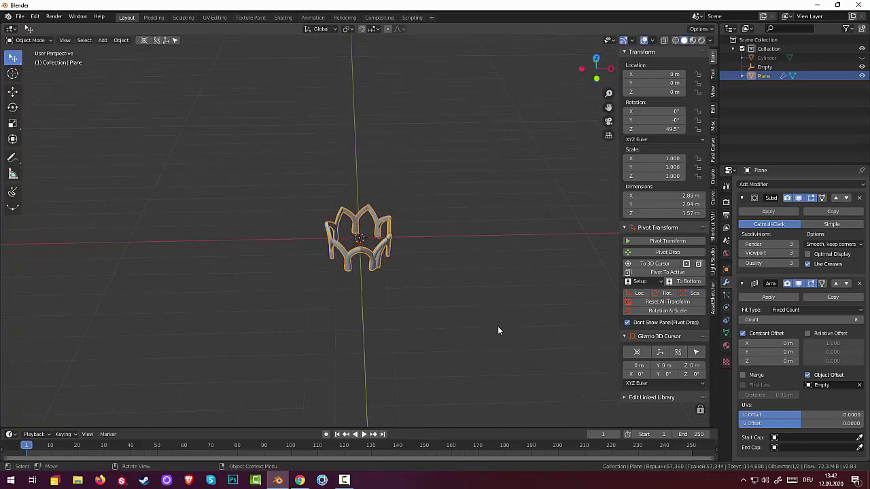
Lower the array count to 5 and rotate the arch to about Z 32.5° from top view
left_click(745, 319)
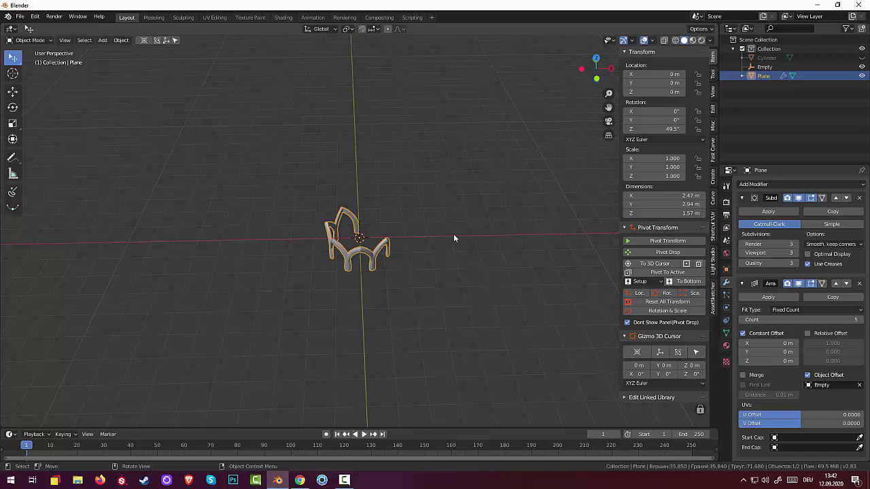
key("KP_7")
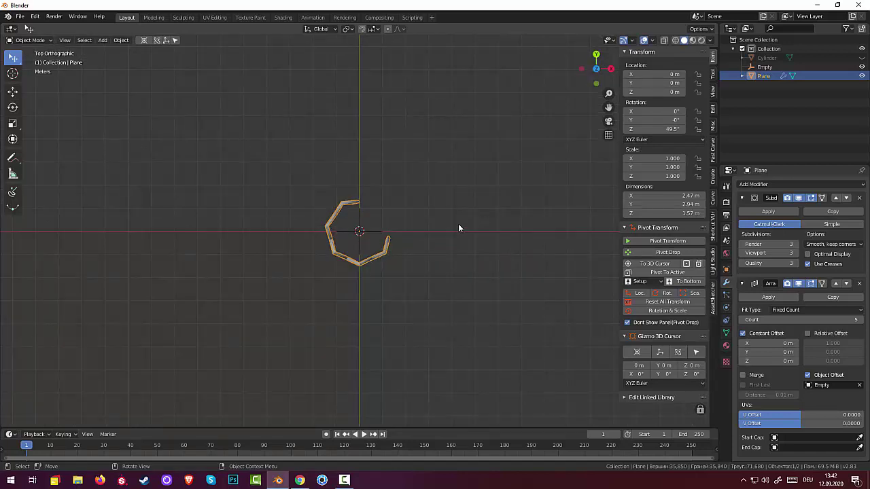
key("r")
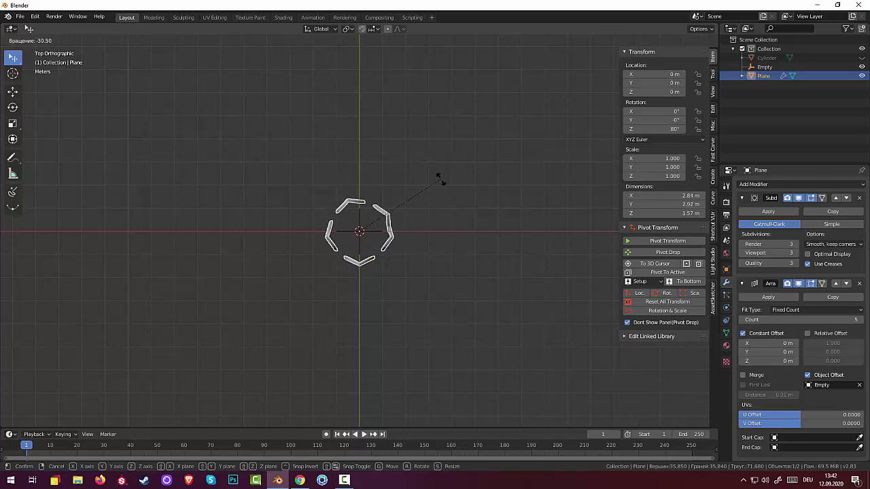
left_click(444, 238)
mouse_move(451, 250)
middle_mouse_down()
mouse_move(462, 169)
mouse_move(522, 154)
mouse_move(473, 252)
middle_mouse_up()
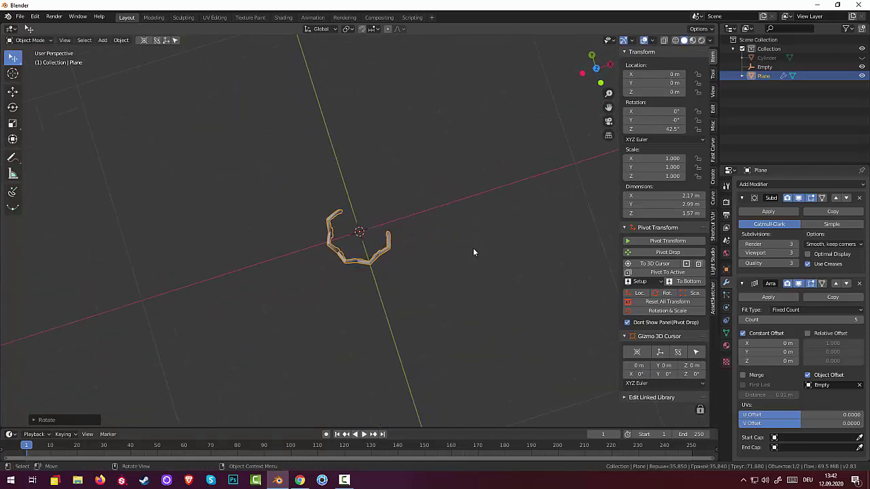
key("r")
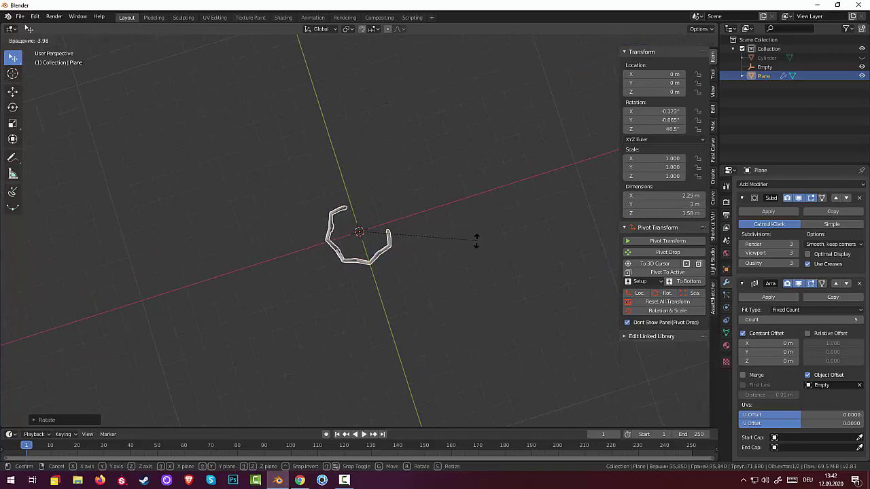
left_click(471, 268)
mouse_move(472, 267)
middle_mouse_down()
mouse_move(480, 156)
mouse_move(546, 181)
mouse_move(453, 238)
mouse_move(402, 200)
mouse_move(424, 169)
mouse_move(484, 170)
mouse_move(461, 179)
middle_mouse_up()
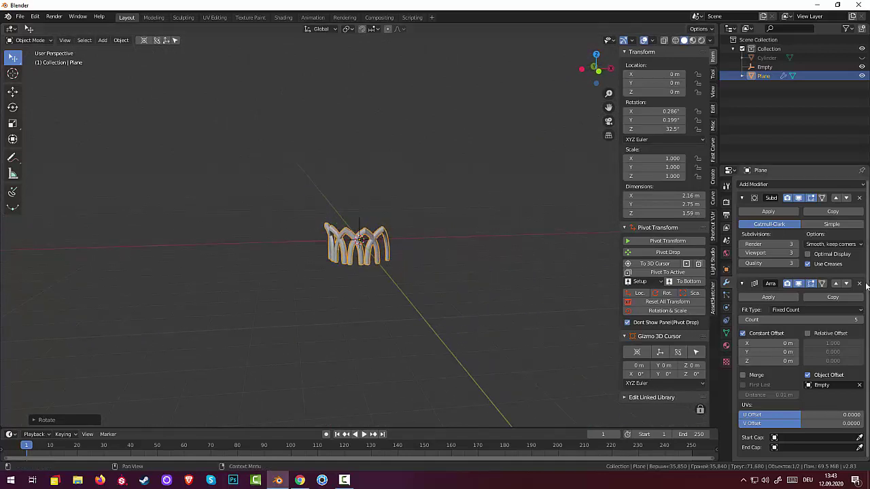
Step the array count up to 11 to close the ring of arches
left_click(860, 321)
left_click(861, 320)
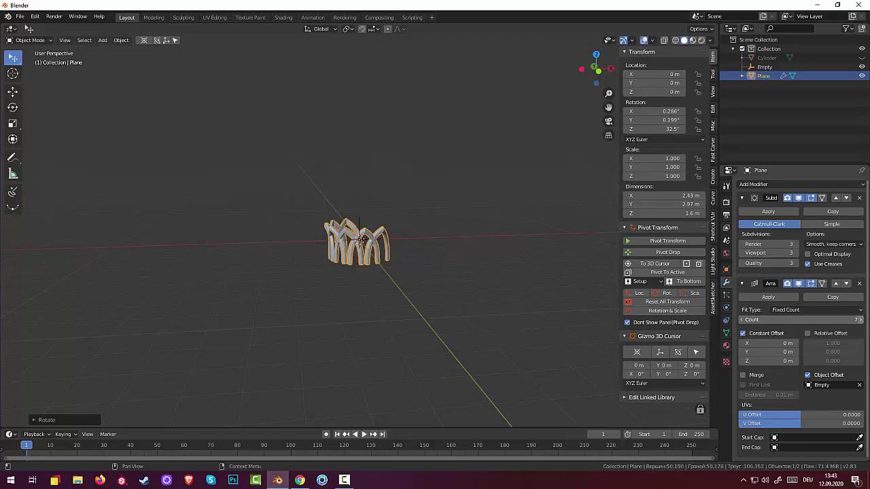
left_click(861, 320)
left_click(861, 320)
left_click(861, 320)
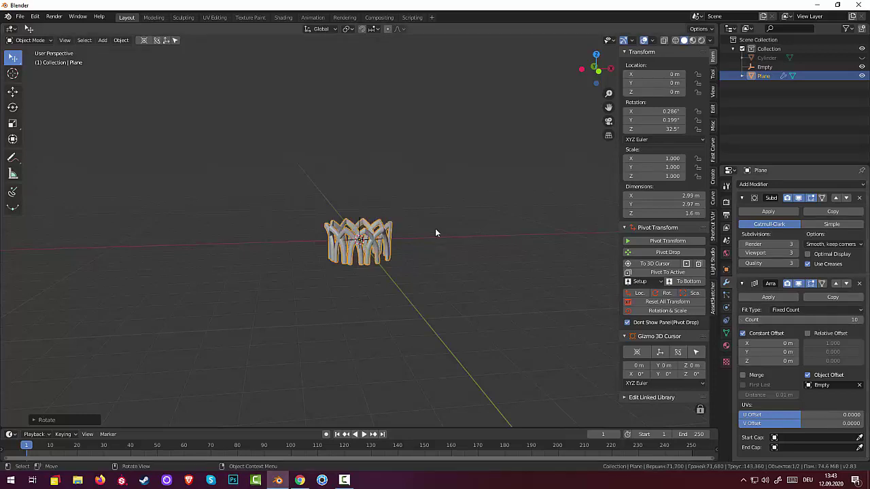
middle_click_drag(435, 229, 340, 228)
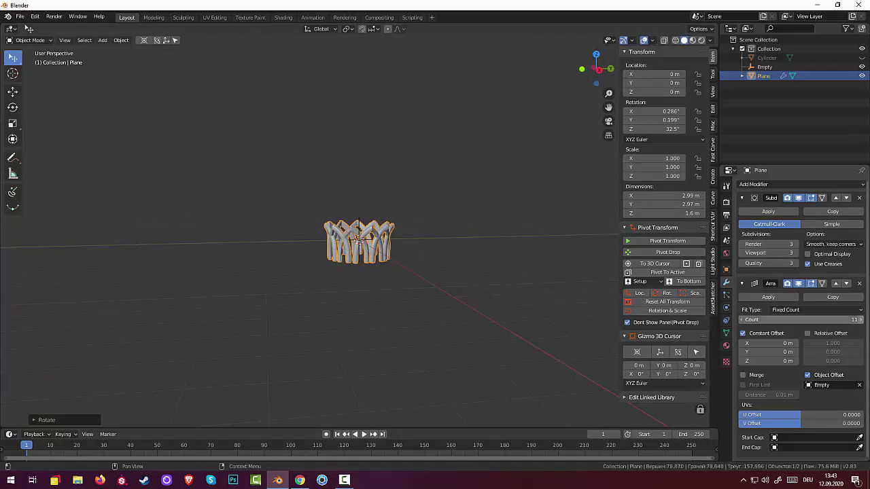
mouse_move(507, 312)
middle_mouse_down()
mouse_move(484, 381)
mouse_move(424, 295)
mouse_move(365, 306)
mouse_move(332, 299)
mouse_move(293, 330)
mouse_move(339, 330)
mouse_move(393, 312)
mouse_move(371, 316)
middle_mouse_up()
Turn off the Array modifier's viewport display so only one arch shows
scroll(371, 316, "up", 2)
scroll(353, 305, "up", 2)
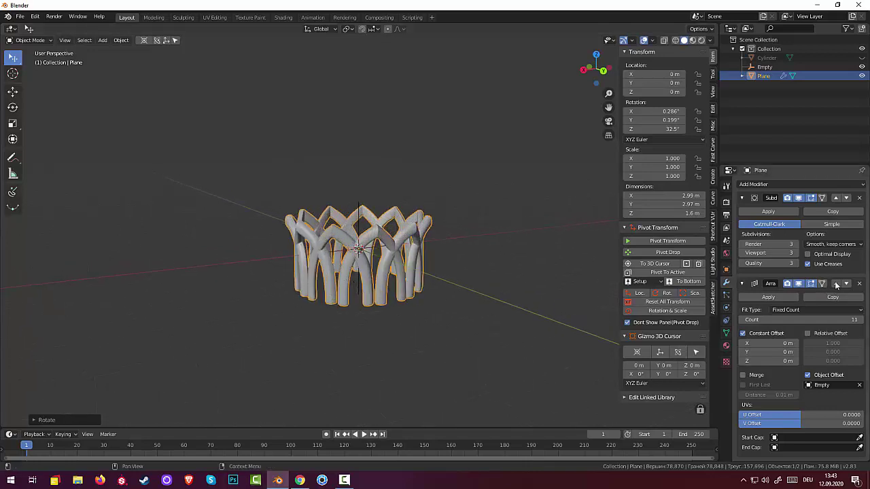
left_click(798, 284)
mouse_move(391, 306)
middle_mouse_down()
mouse_move(381, 310)
mouse_move(444, 309)
mouse_move(398, 294)
middle_mouse_up()
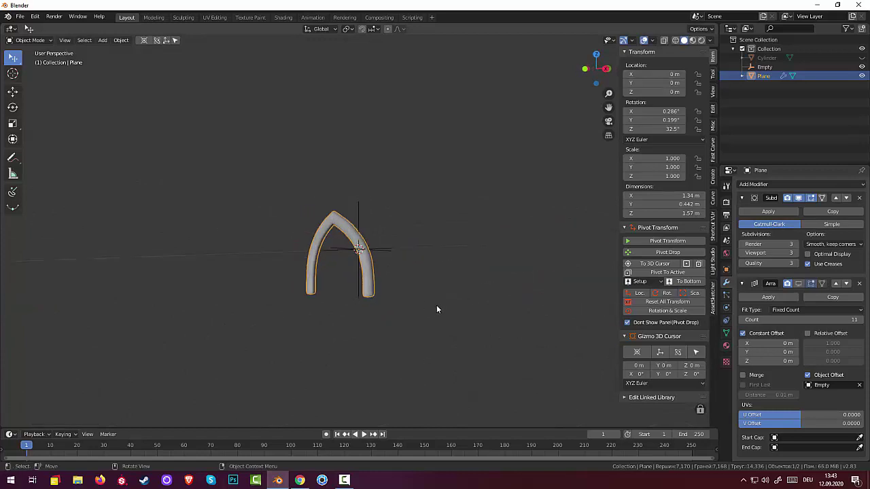
Squash the arch along Z to scale 0.575, keeping the array copies hidden
key("s")
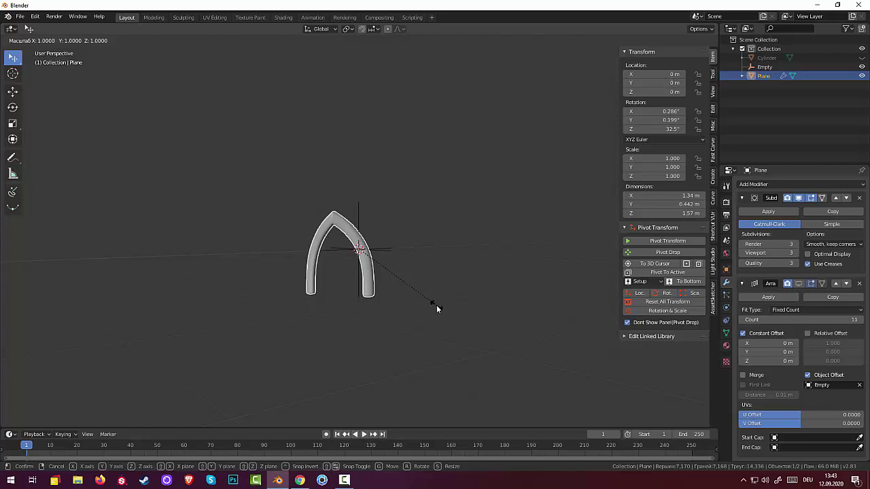
left_click(437, 307)
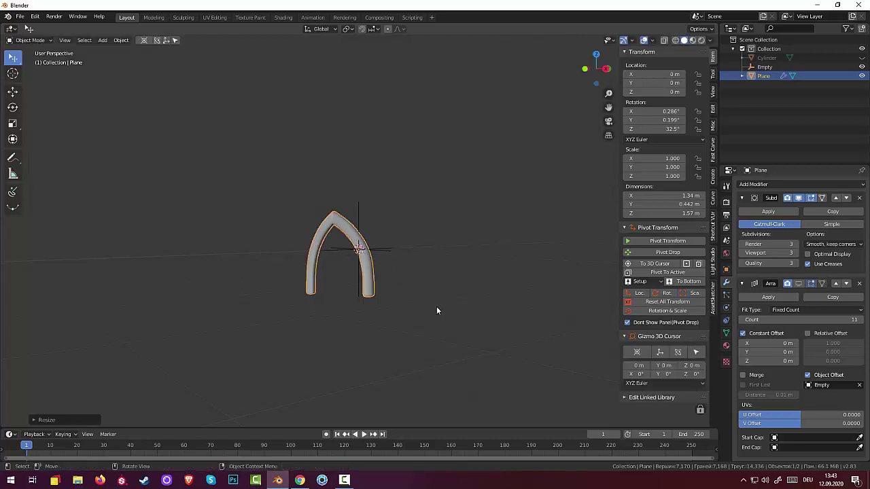
middle_click_drag(437, 307, 441, 373)
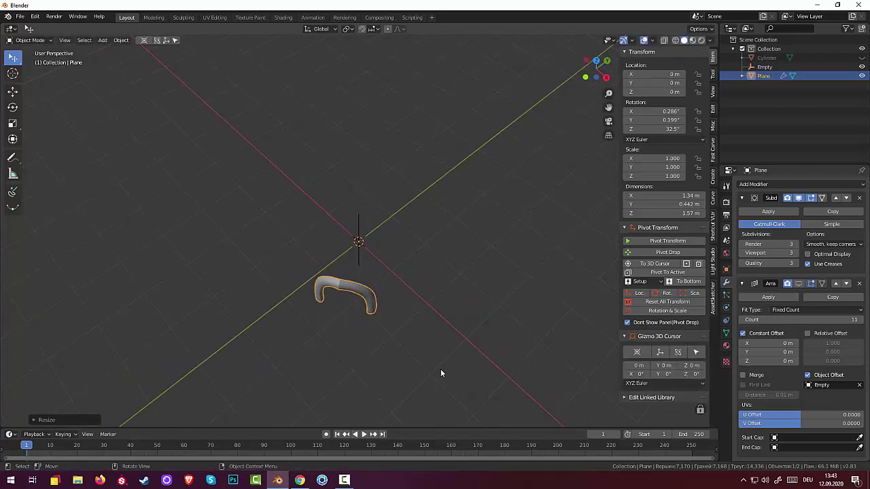
key("s")
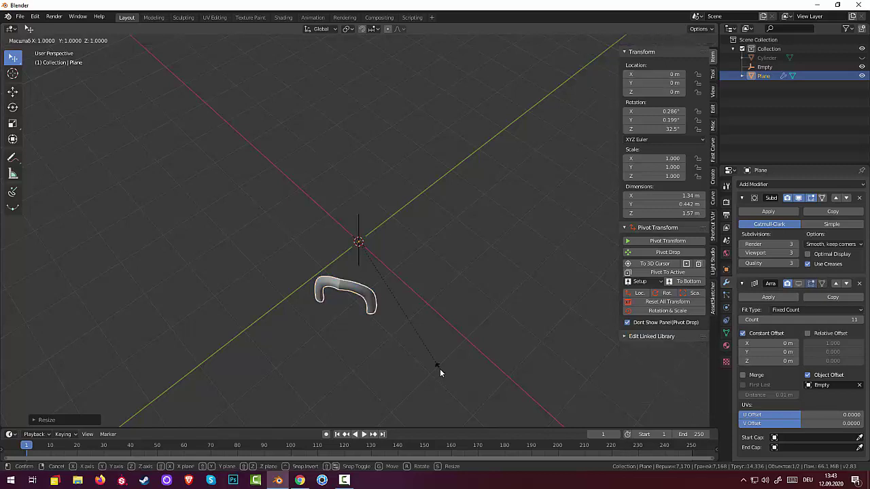
key("z")
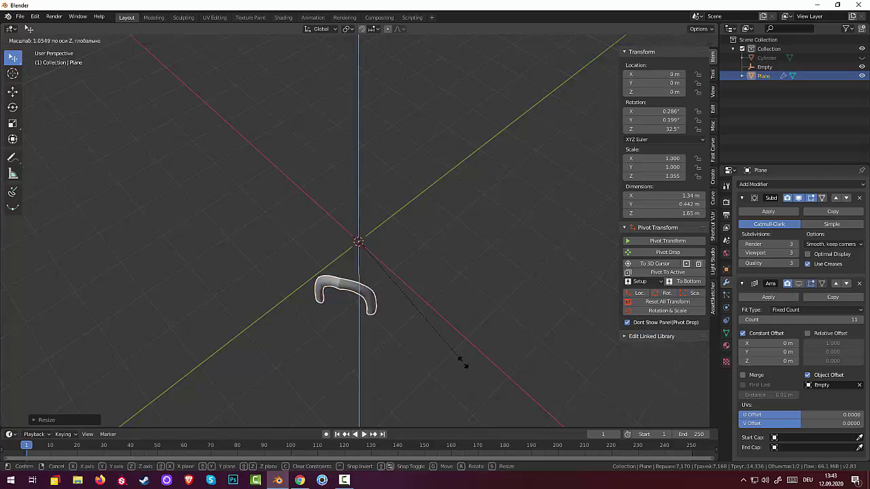
left_click(397, 320)
mouse_move(554, 304)
middle_mouse_down()
mouse_move(481, 220)
mouse_move(566, 284)
middle_mouse_up()
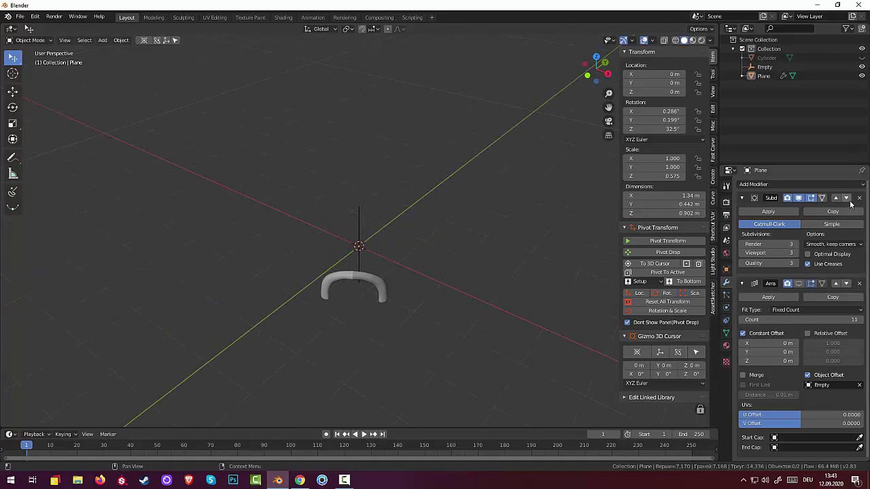
left_click(799, 284)
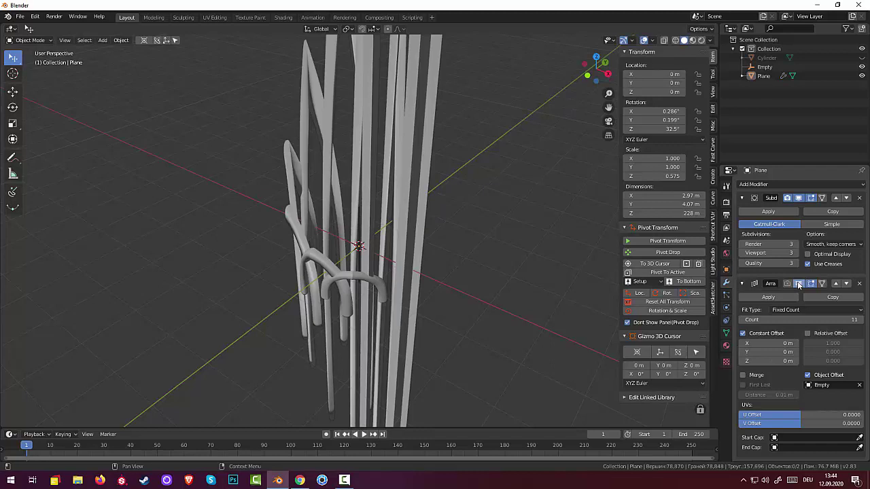
left_click(799, 284)
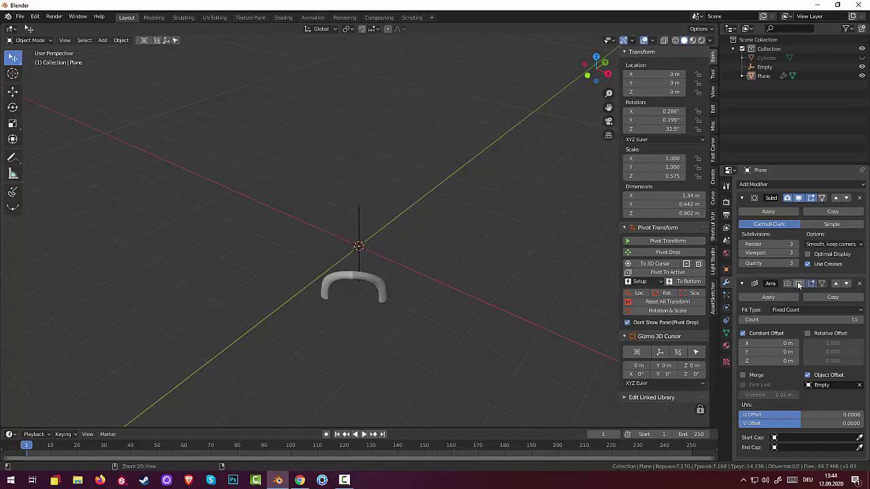
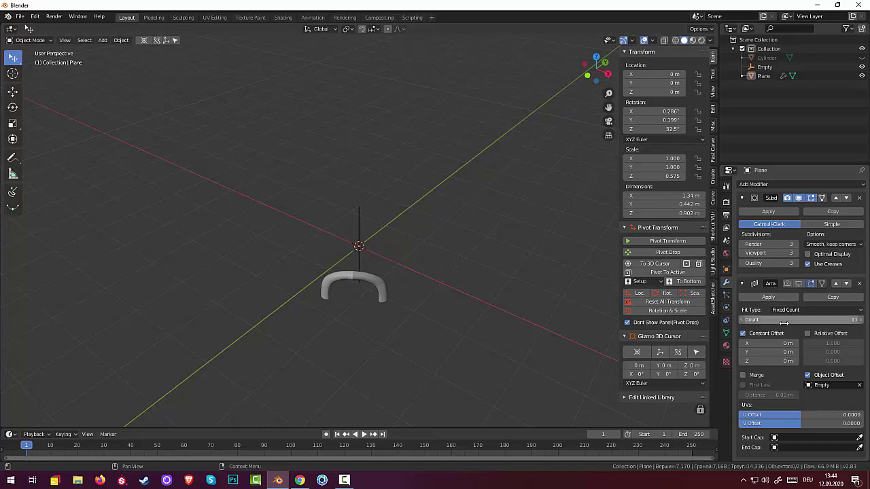
Turn on the Array modifier's viewport and edit-mode display to show the 11-arch crown
left_click(798, 283)
middle_click_drag(307, 217, 355, 242)
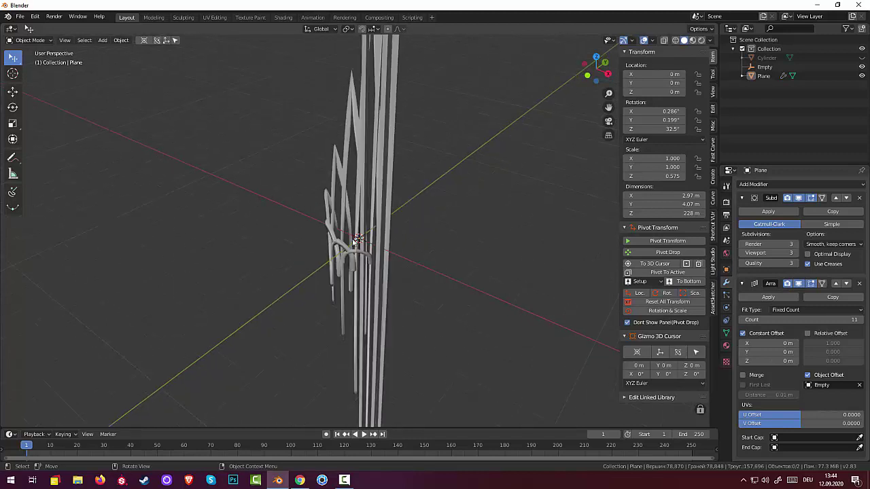
key("ctrl+z")
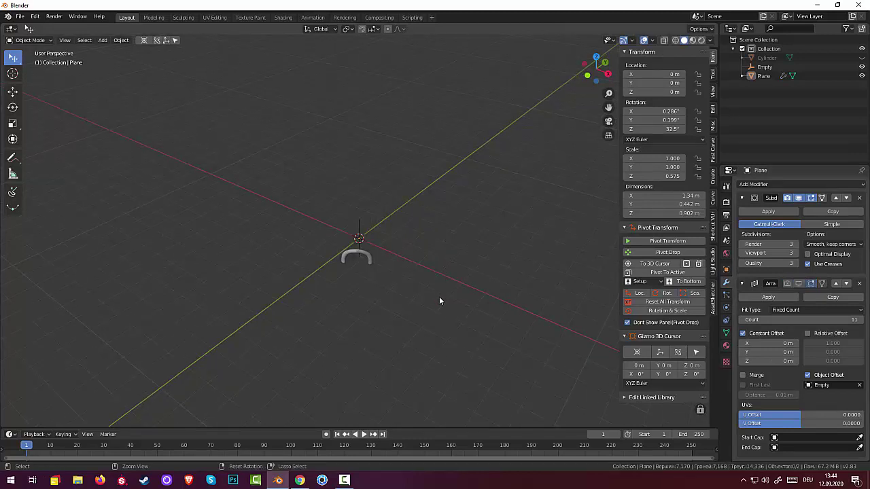
key("ctrl+z")
key("ctrl+z")
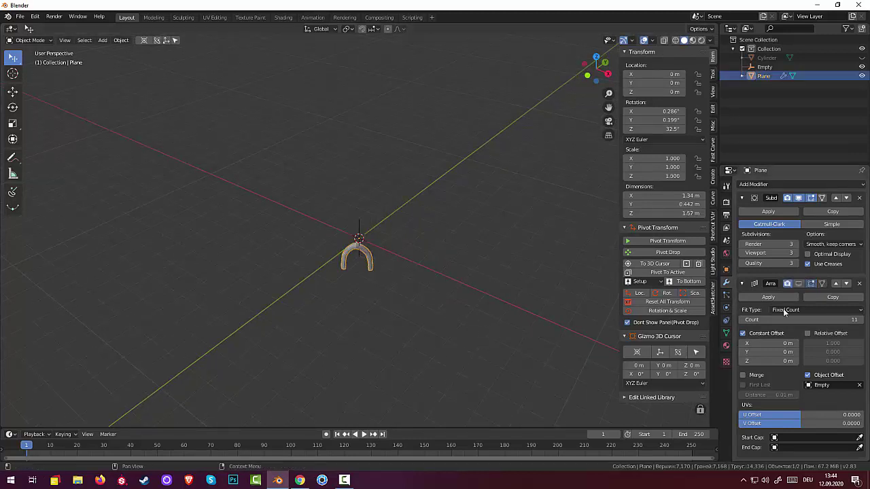
left_click(810, 284)
left_click(800, 286)
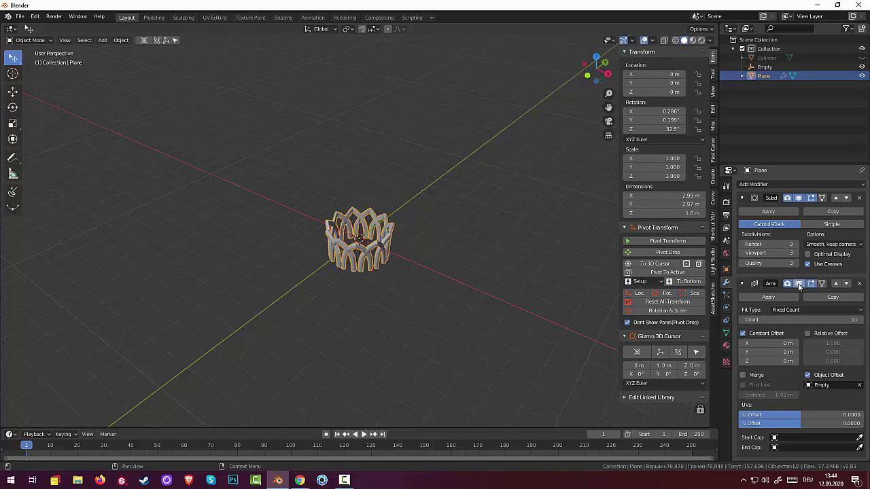
mouse_move(481, 308)
middle_mouse_down()
mouse_move(590, 261)
mouse_move(623, 263)
mouse_move(524, 297)
middle_mouse_up()
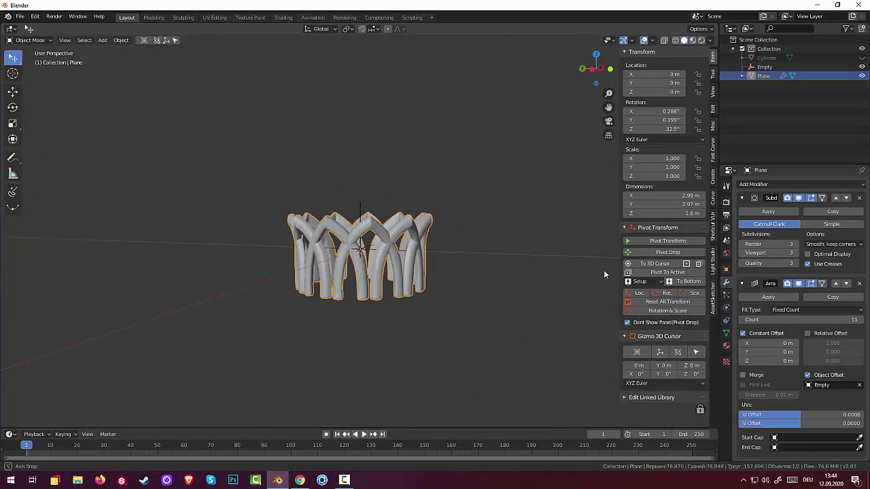
Deselect the arched strip and view the crown from above
left_click(442, 301)
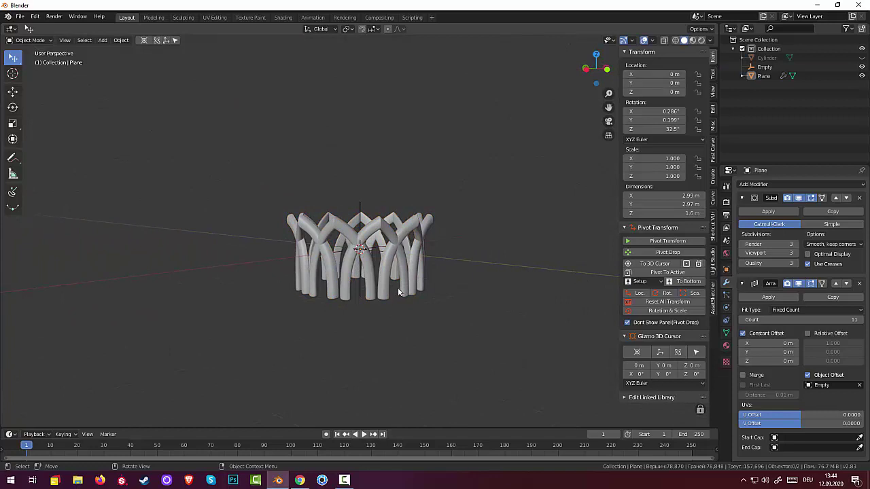
middle_click_drag(381, 291, 388, 305)
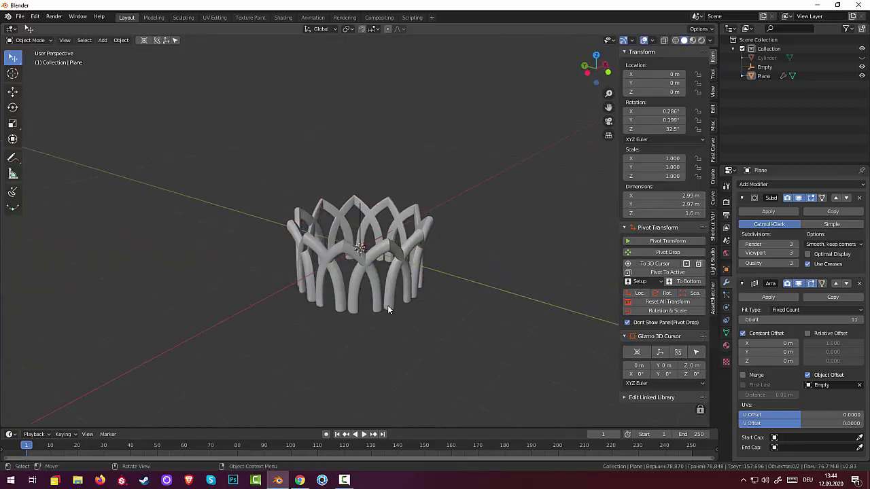
key("shift+a")
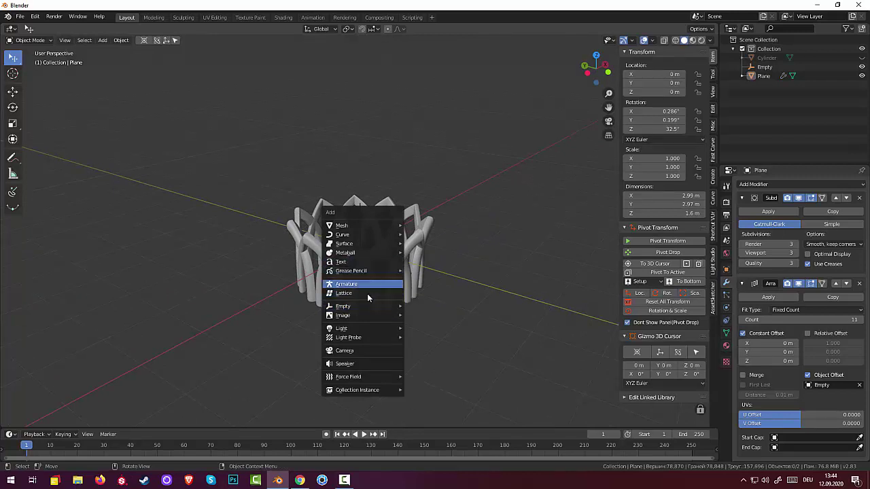
mouse_move(342, 225)
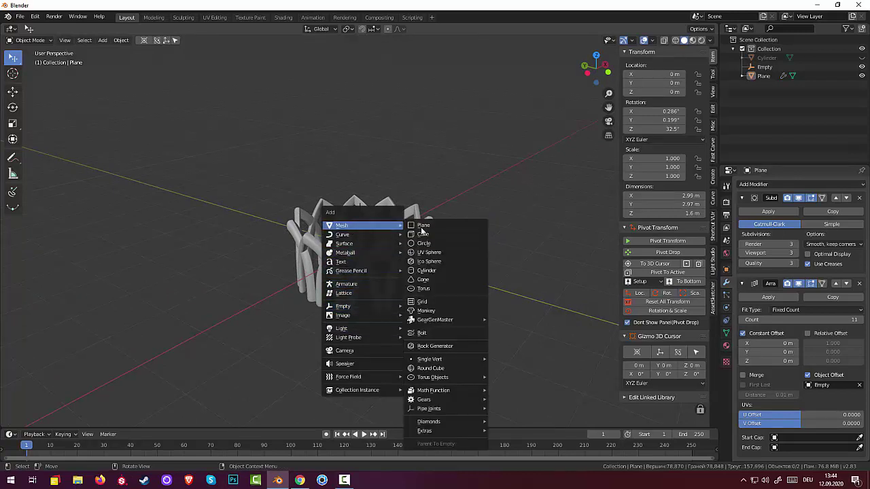
Add a cylinder, enlarge it, flatten it along Z and lower it beneath the arches
left_click(434, 271)
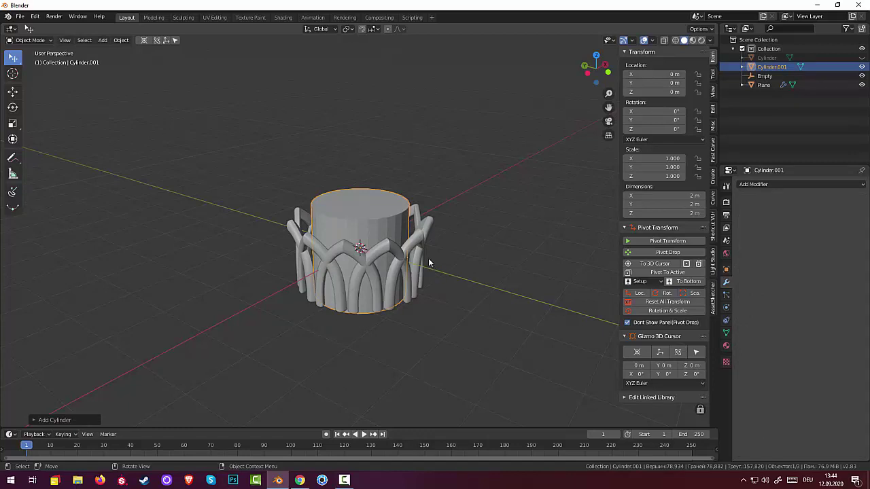
key("s")
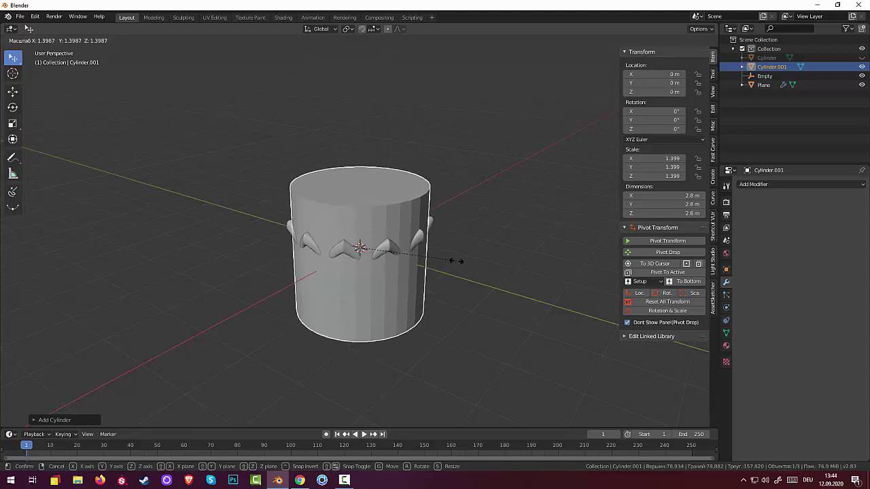
left_click(455, 260)
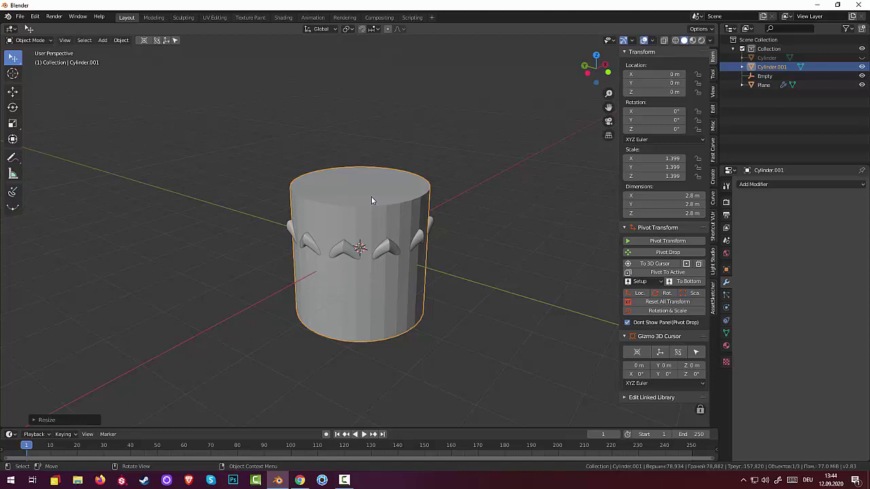
key("s")
key("z")
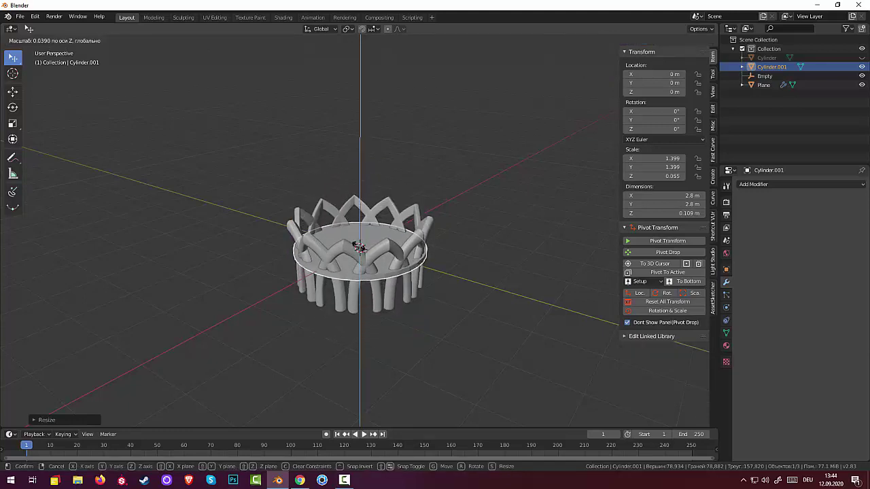
left_click(360, 248)
key("g")
key("z")
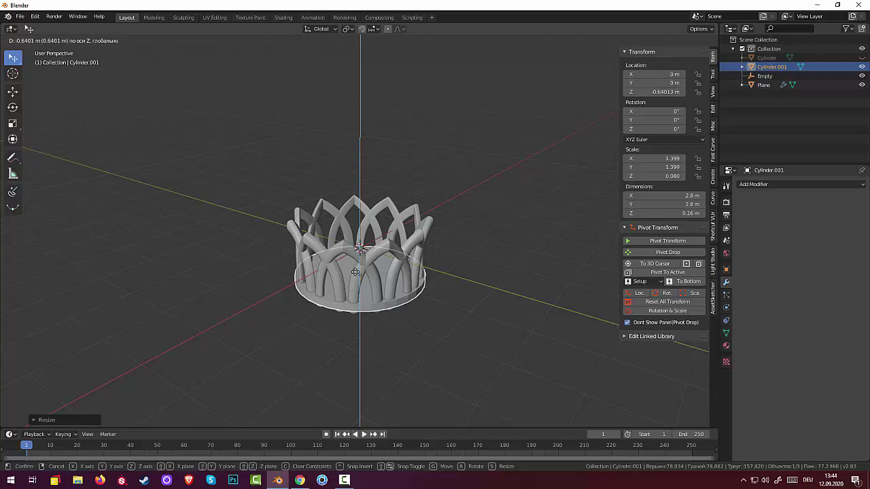
left_click(359, 273)
Thicken the base disc vertically and widen it to about 2.82 m across
key("s")
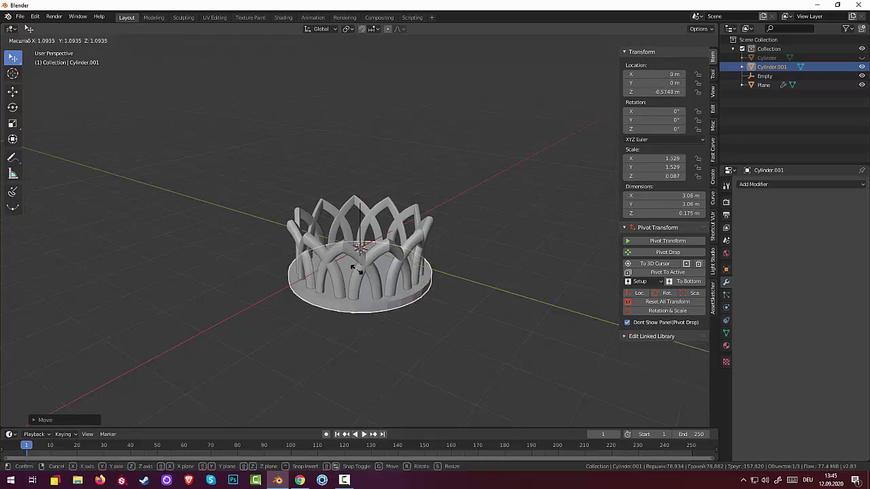
key("z")
left_click(358, 268)
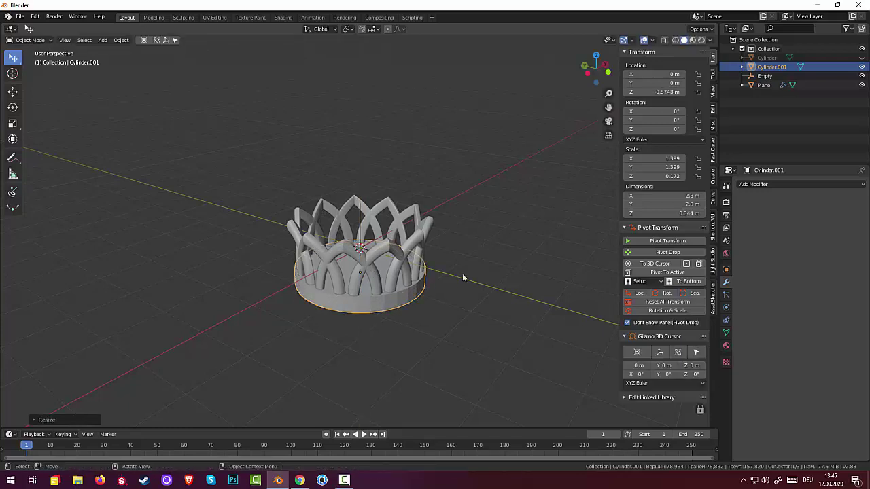
mouse_move(502, 255)
middle_mouse_down()
mouse_move(502, 216)
mouse_move(487, 227)
middle_mouse_up()
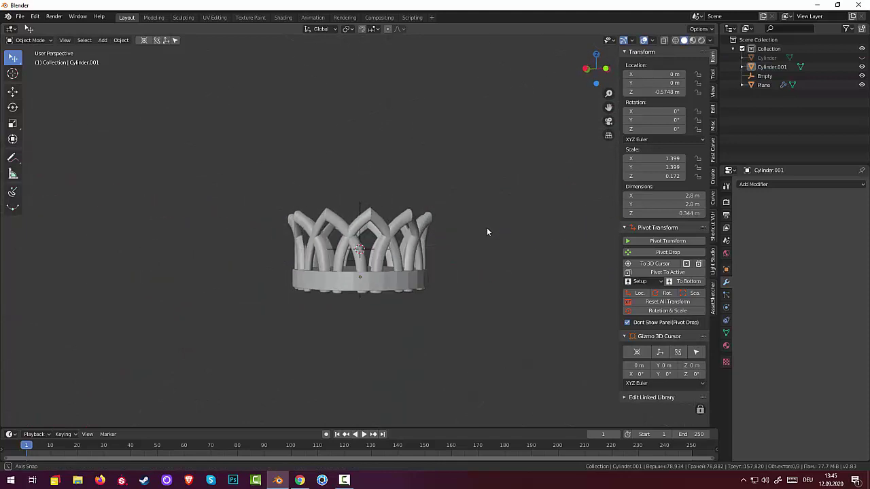
left_click(362, 280)
middle_click_drag(427, 289, 435, 305)
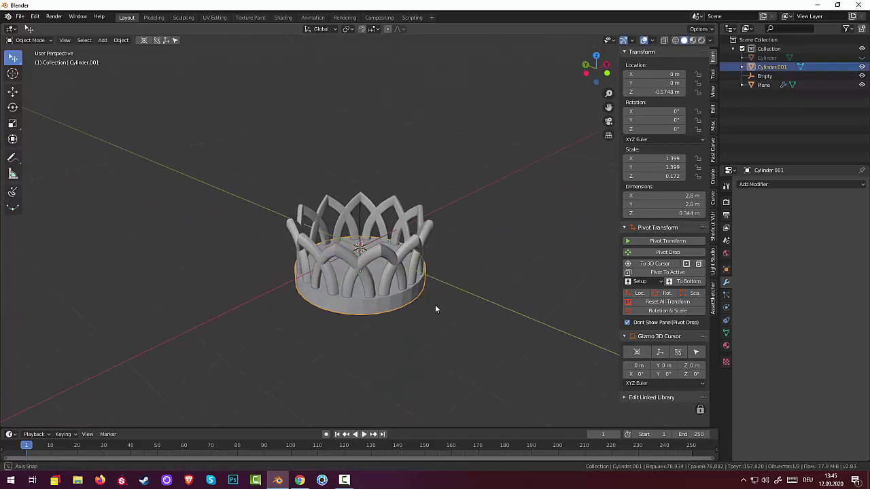
key("s")
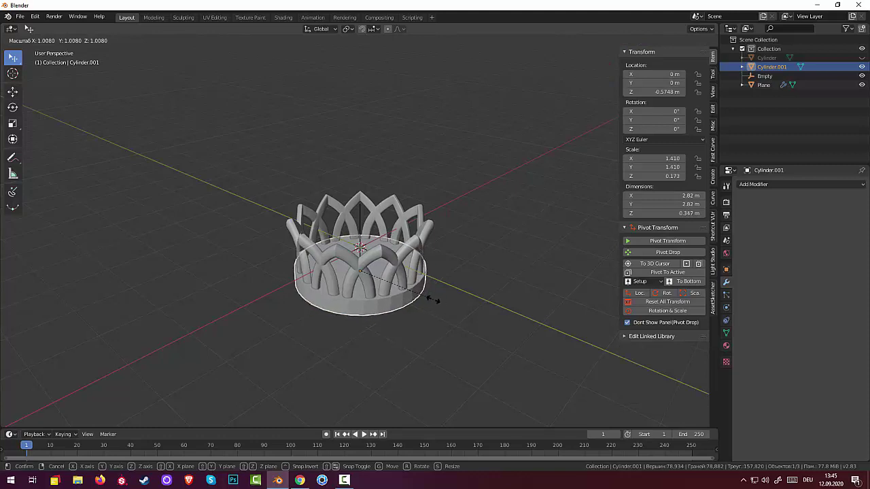
left_click(435, 292)
middle_click_drag(435, 290, 426, 282)
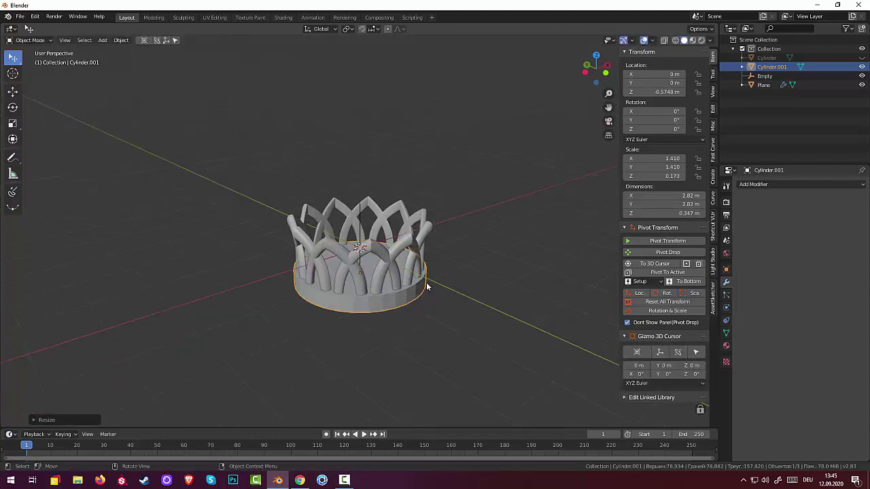
Lower the base disc to about Z −0.704 m under the crown
key("g")
key("z")
left_click(460, 274)
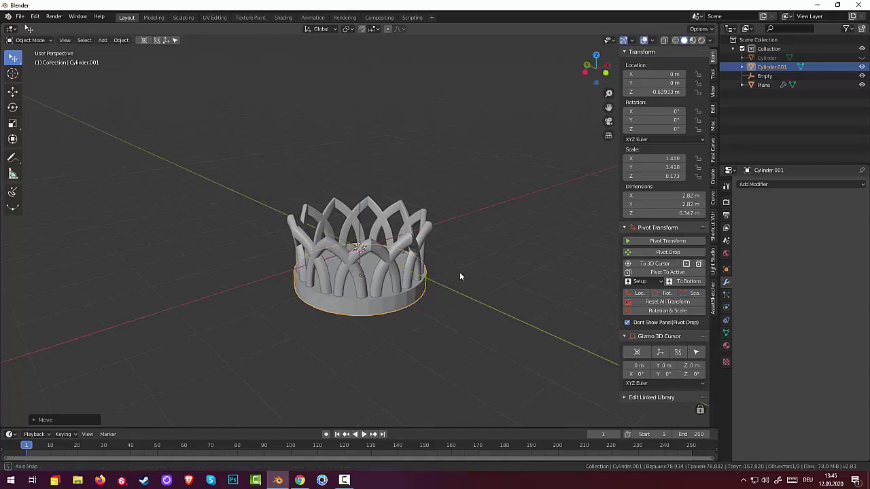
middle_click_drag(459, 274, 435, 198)
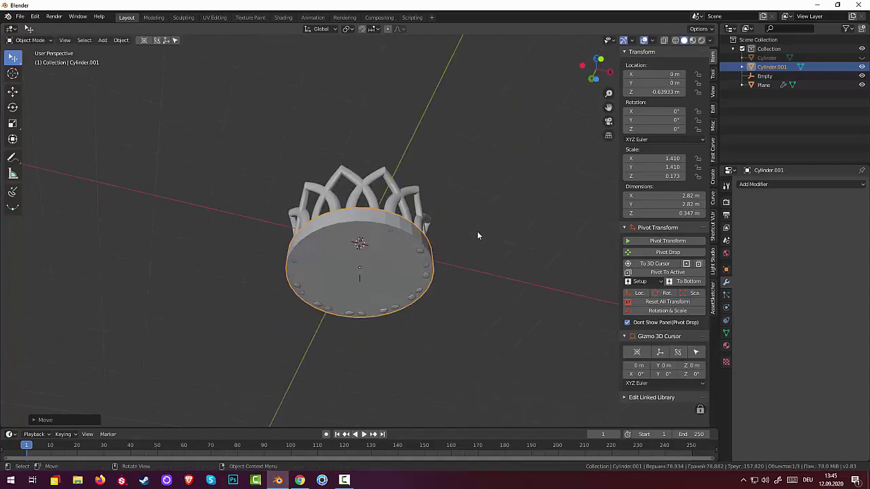
middle_click_drag(490, 221, 481, 259)
key("z")
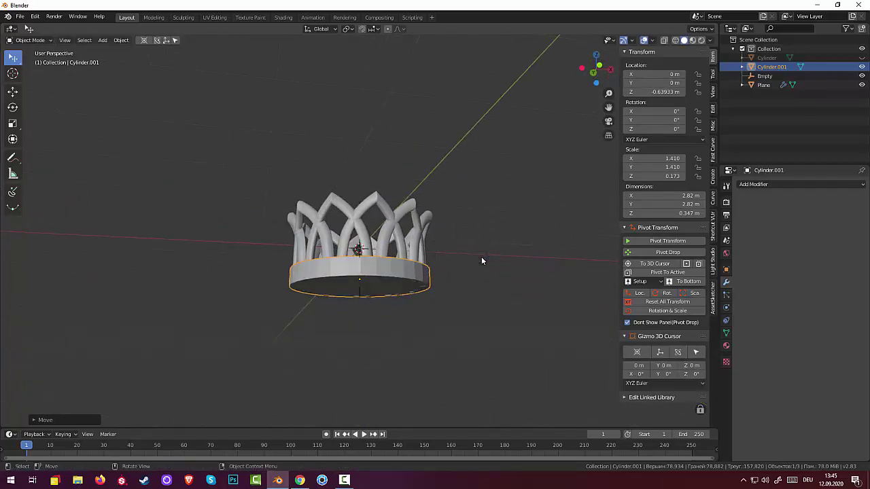
key("g")
key("z")
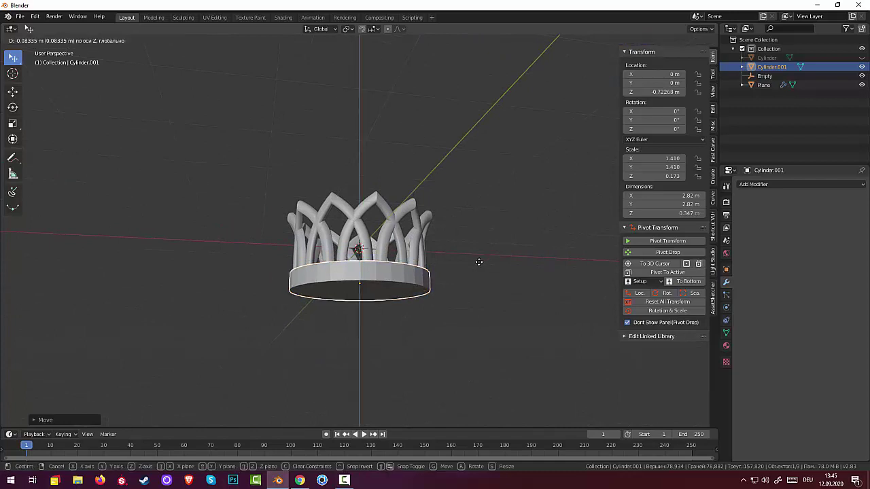
left_click(478, 260)
middle_click_drag(474, 260, 472, 306)
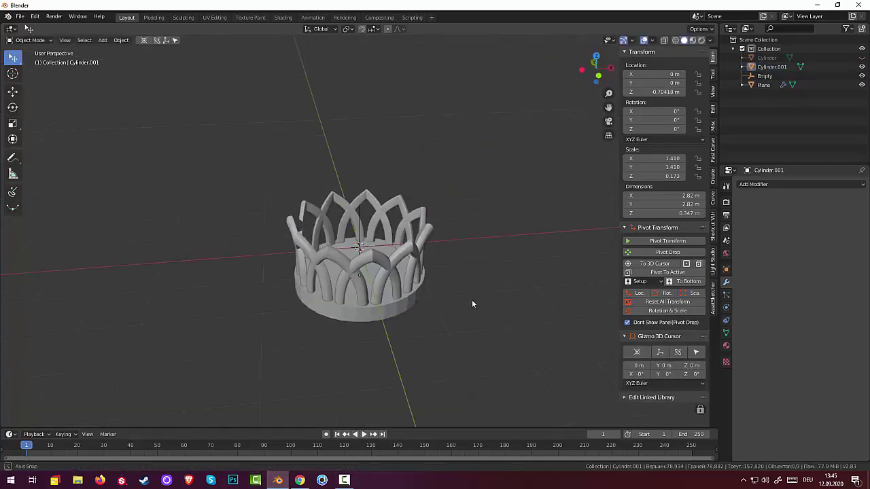
left_click(395, 312)
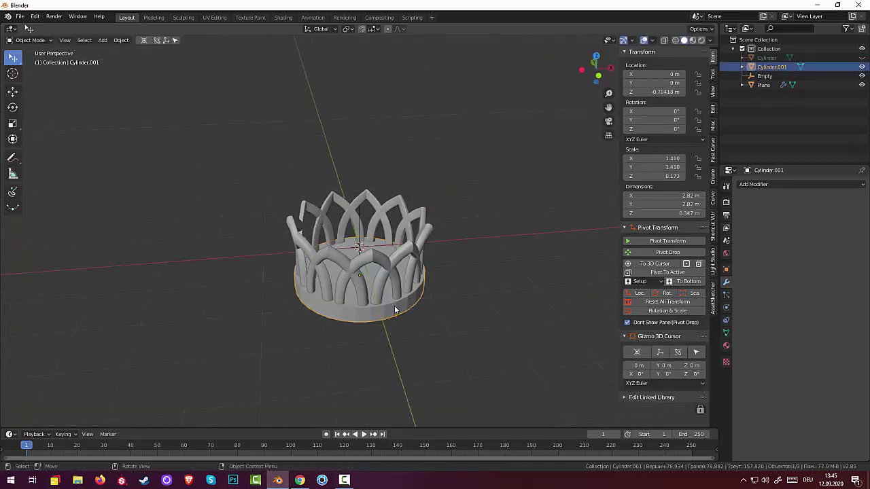
middle_click_drag(395, 307, 429, 318)
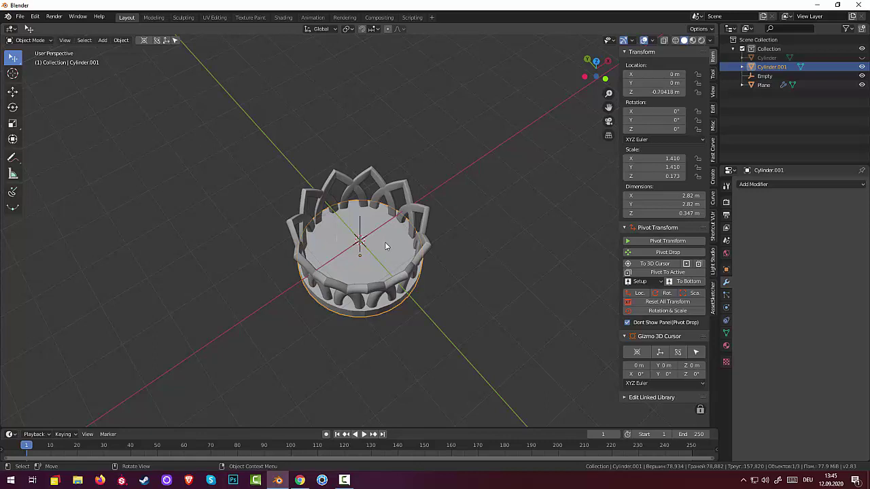
In Edit Mode with face select, select the disc's top and bottom faces
left_click(41, 39)
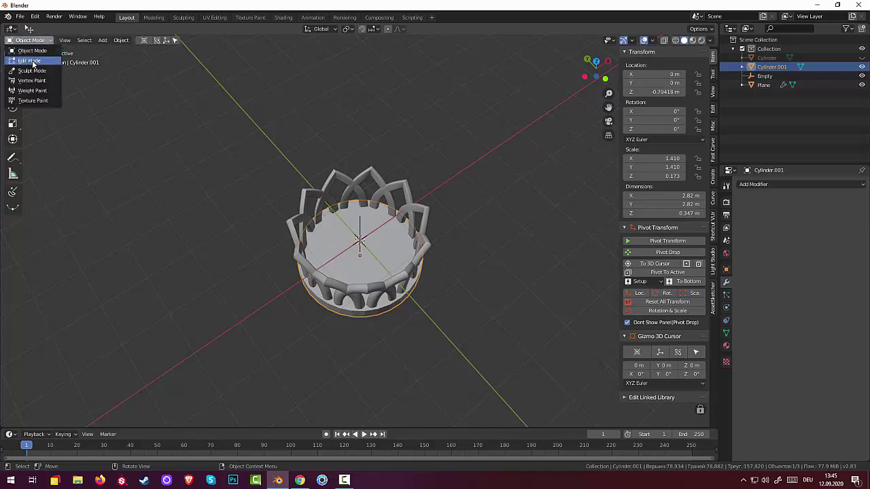
left_click(34, 62)
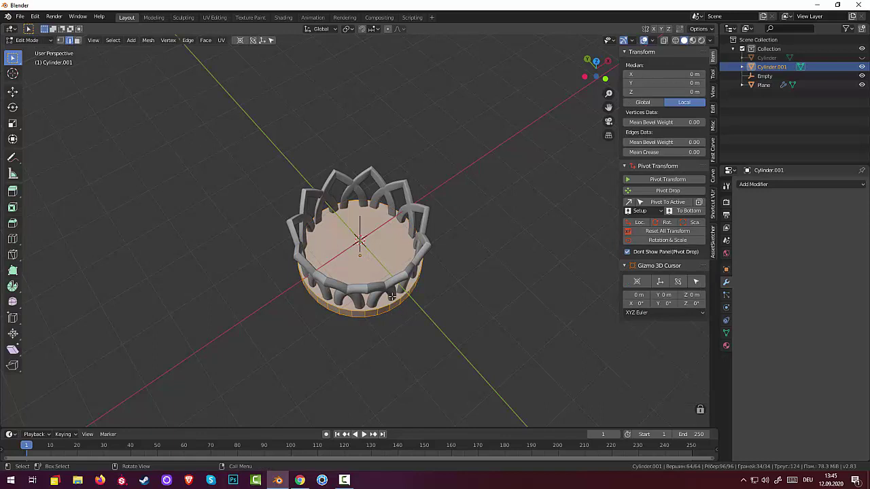
left_click(390, 270)
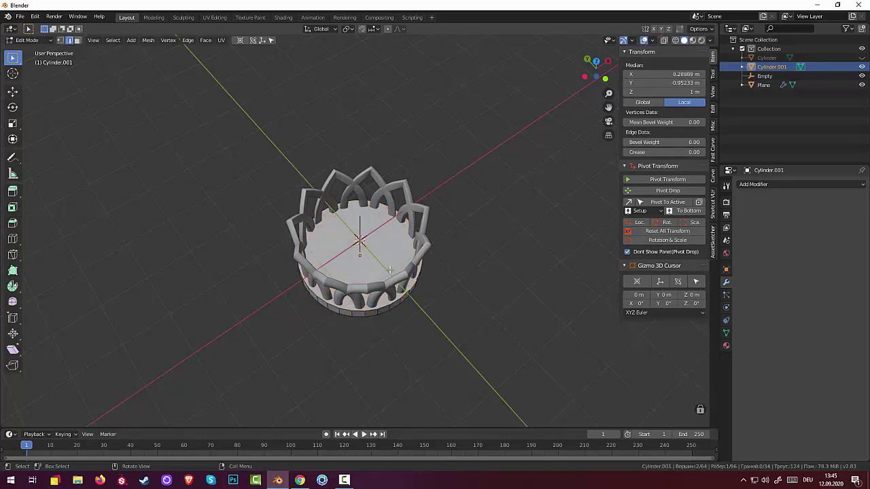
left_click(77, 39)
left_click(339, 260)
mouse_move(471, 340)
middle_mouse_down()
mouse_move(445, 235)
mouse_move(435, 232)
middle_mouse_up()
left_click(394, 244, "shift")
mouse_move(508, 218)
middle_mouse_down()
mouse_move(486, 317)
mouse_move(482, 222)
middle_mouse_up()
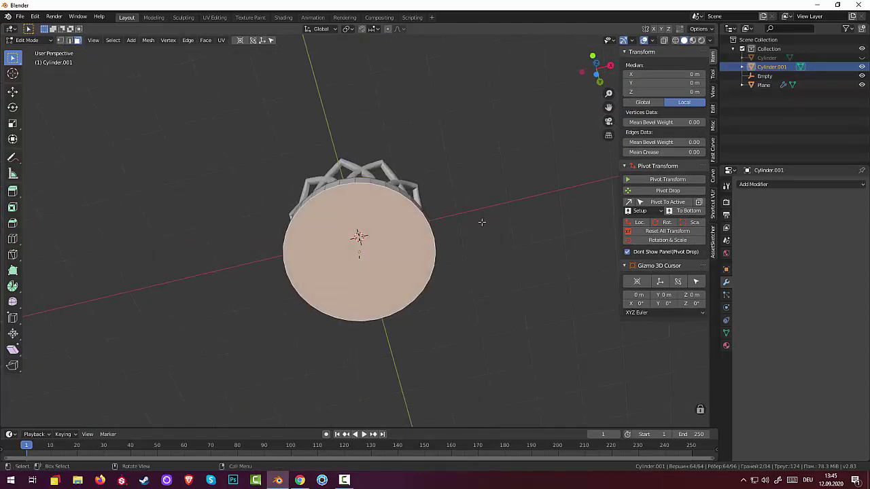
Bevel the base faces inward and Bridge Edge Loops to hollow the disc into a ring
left_click(12, 223)
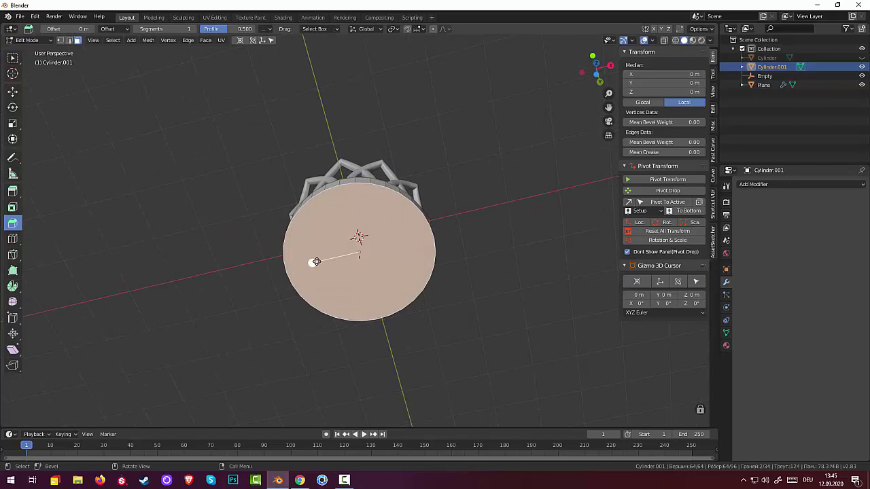
left_click_drag(314, 263, 301, 267)
left_click(301, 267)
mouse_move(480, 255)
middle_mouse_down()
mouse_move(504, 300)
mouse_move(466, 364)
middle_mouse_up()
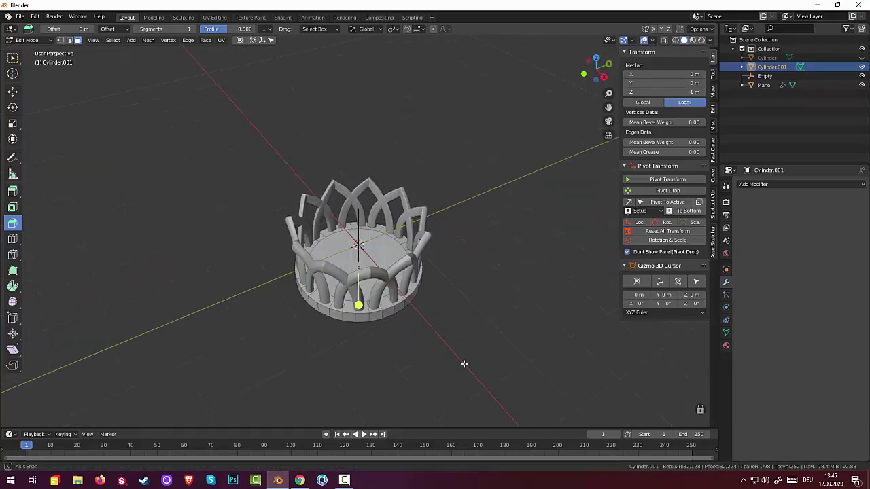
left_click(346, 238, "shift")
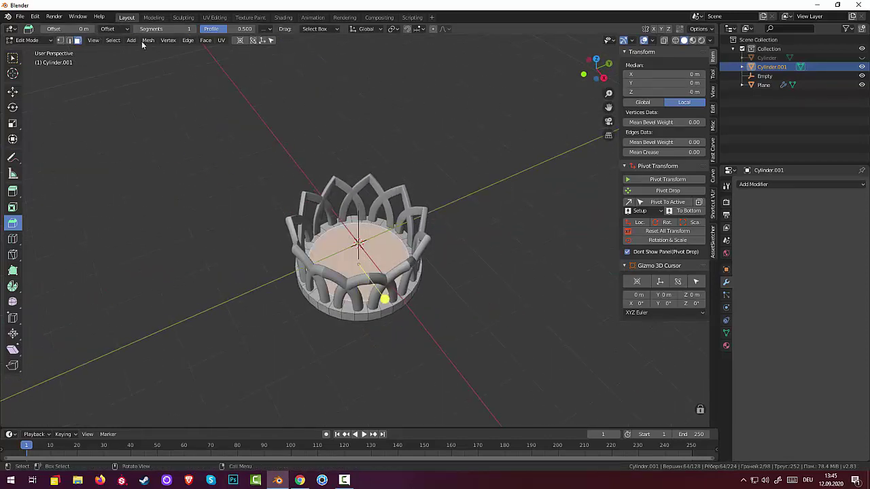
left_click(188, 40)
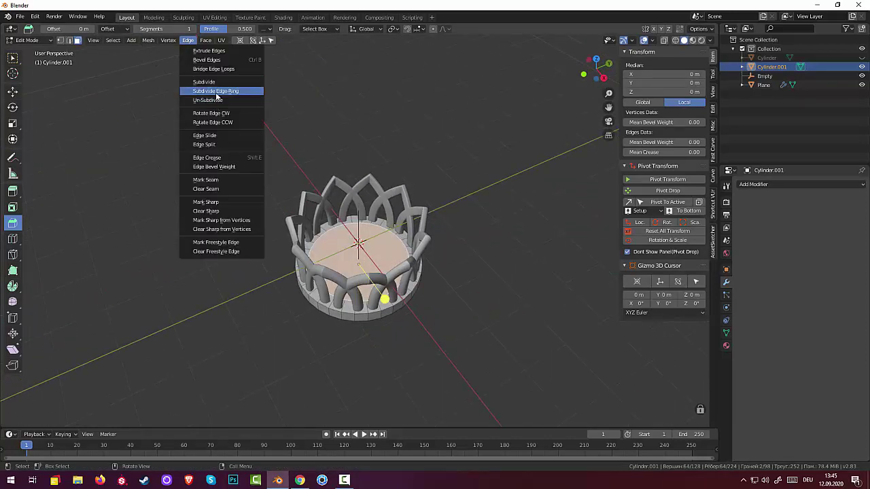
left_click(218, 69)
Add two loop cuts around the base band
left_click(530, 314)
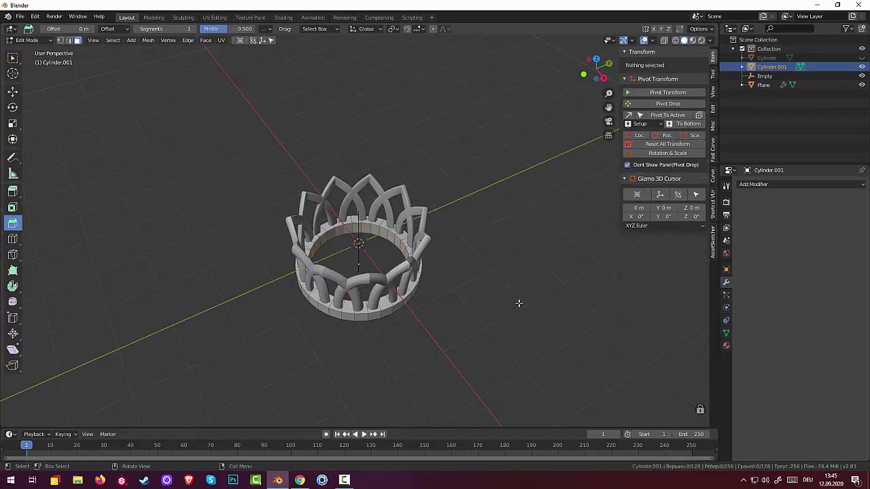
middle_click_drag(519, 303, 521, 243)
left_click(400, 279)
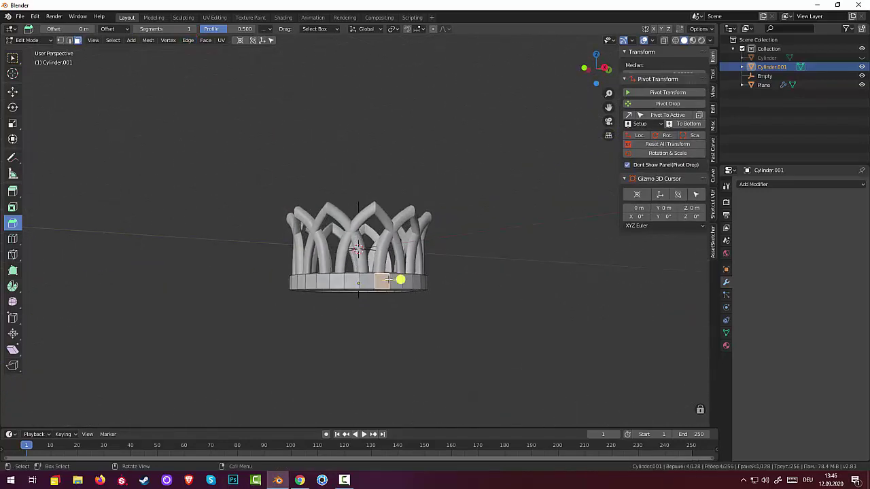
middle_click_drag(387, 280, 386, 301)
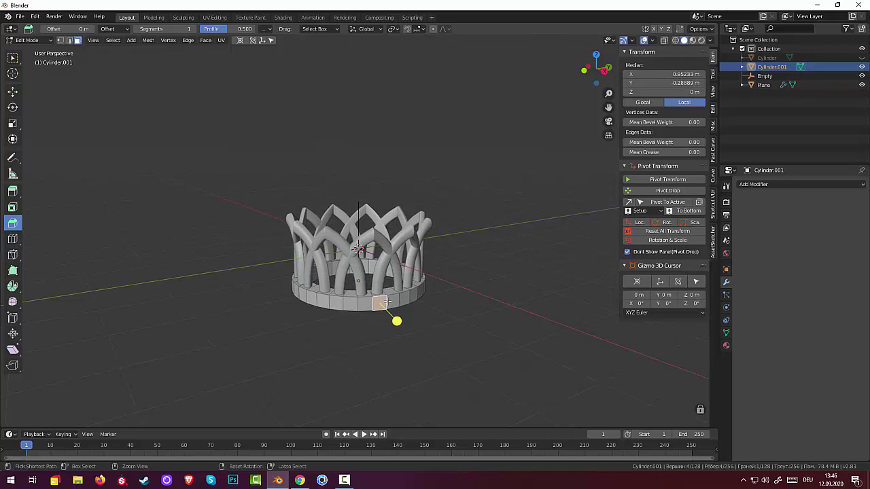
key("ctrl+r")
left_click(386, 299)
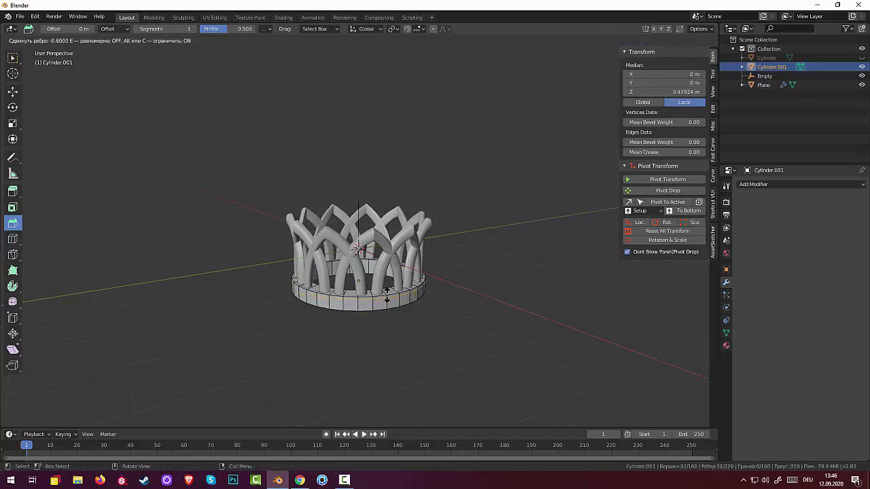
left_click(386, 291)
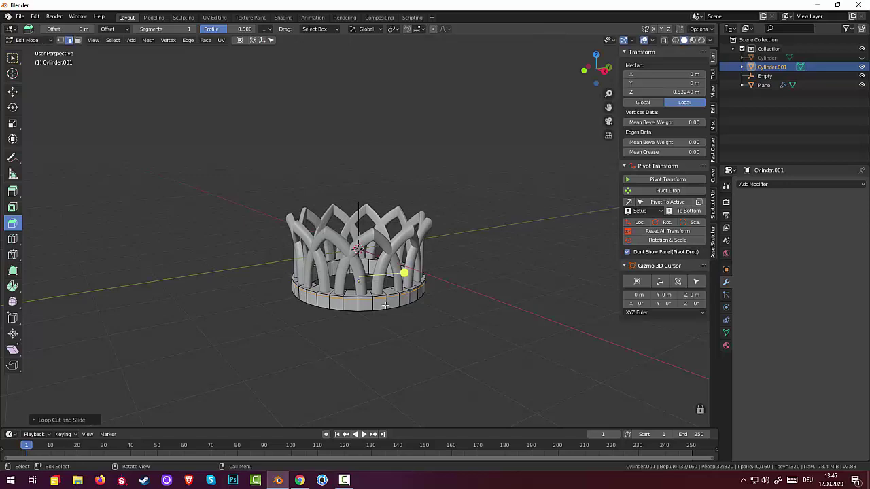
left_click(386, 304)
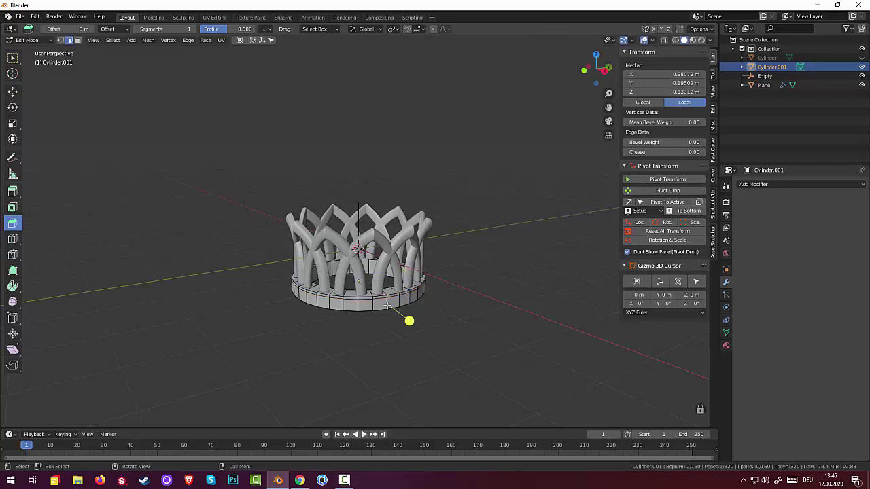
key("ctrl+r")
left_click(386, 305)
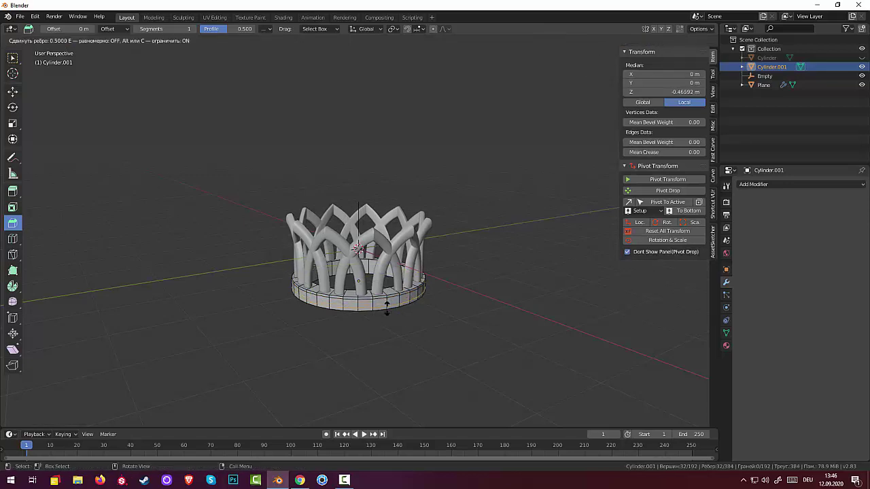
left_click(386, 307)
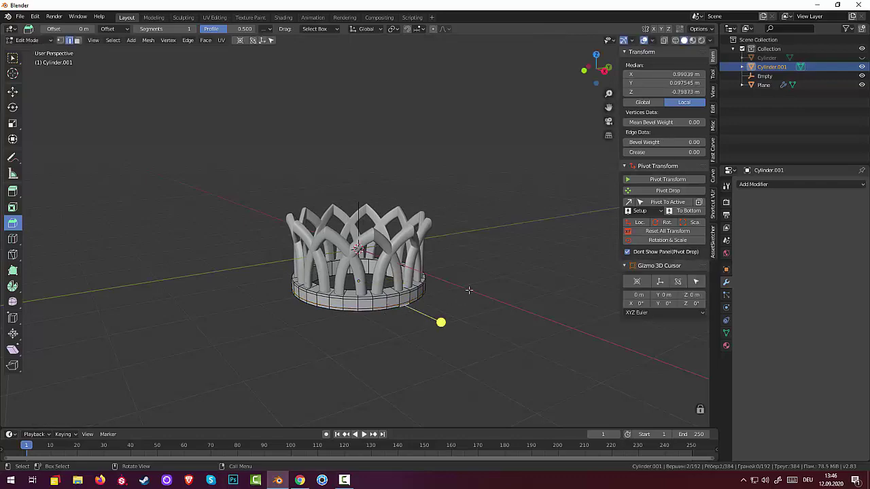
Snap the 3D cursor to the selected base geometry
mouse_move(442, 320)
middle_mouse_down()
mouse_move(486, 346)
mouse_move(392, 279)
middle_mouse_up()
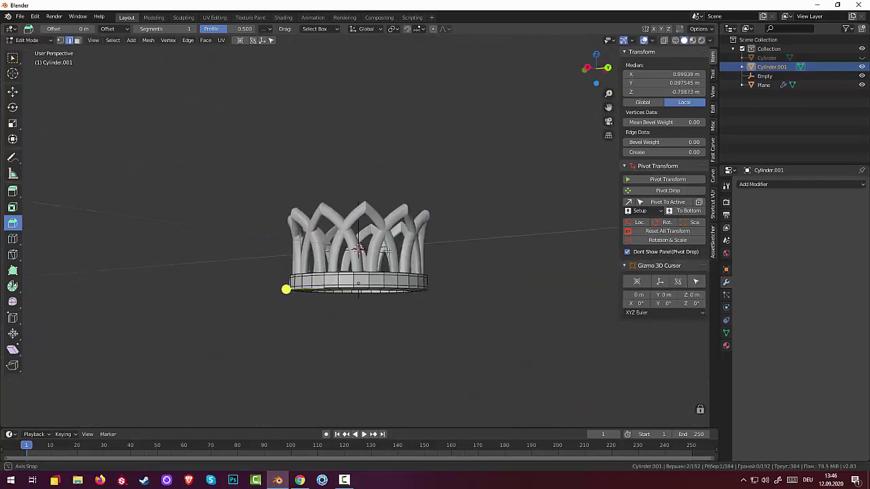
scroll(392, 279, "down", 4)
scroll(401, 277, "down", 3)
scroll(410, 274, "up", 4)
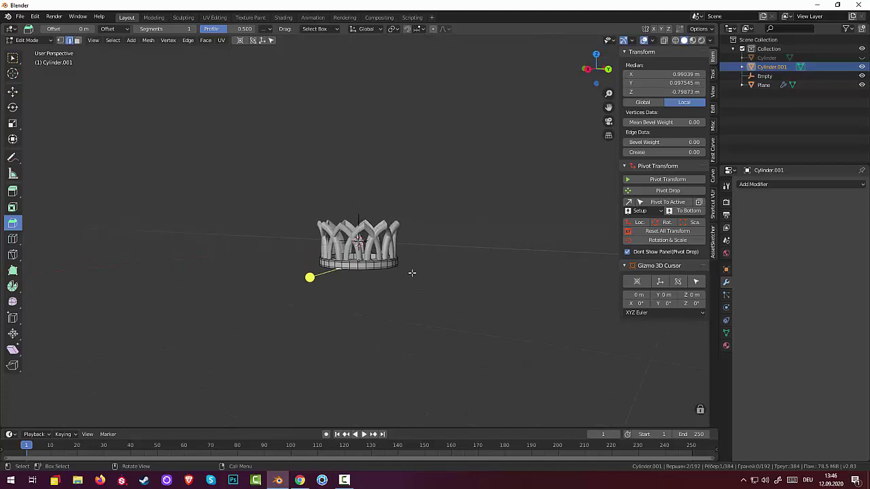
scroll(411, 272, "up", 2)
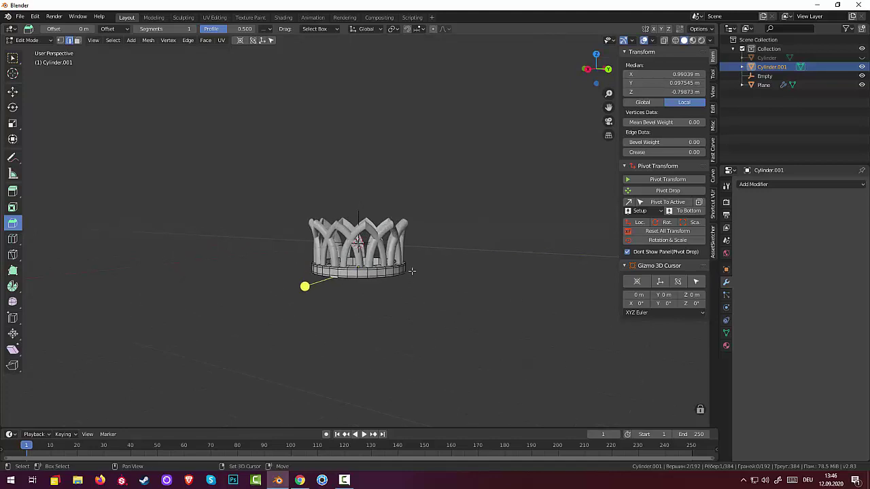
key("shift+s")
left_click(568, 234)
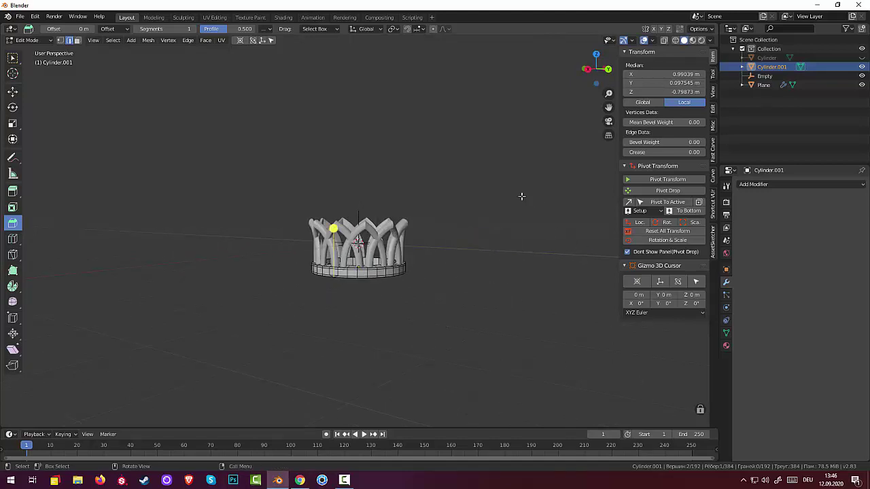
key("shift+a")
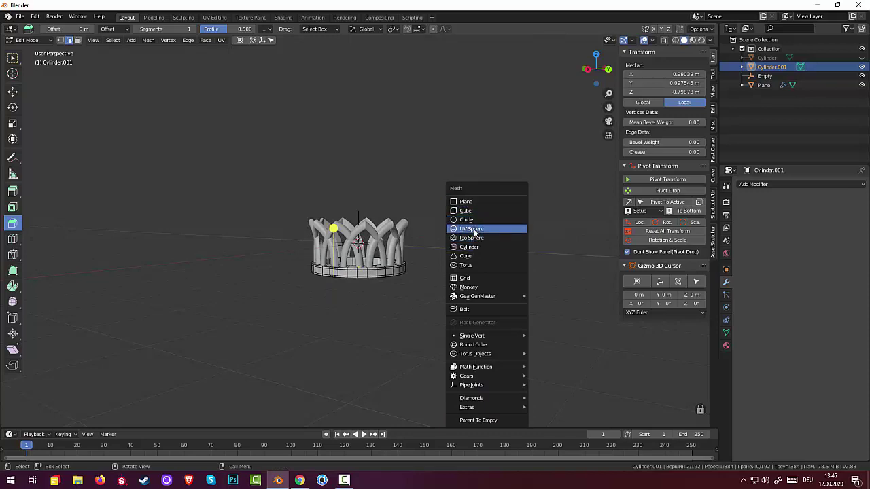
Add a UV sphere, raise it along Z and scale it to about double size
left_click(474, 229)
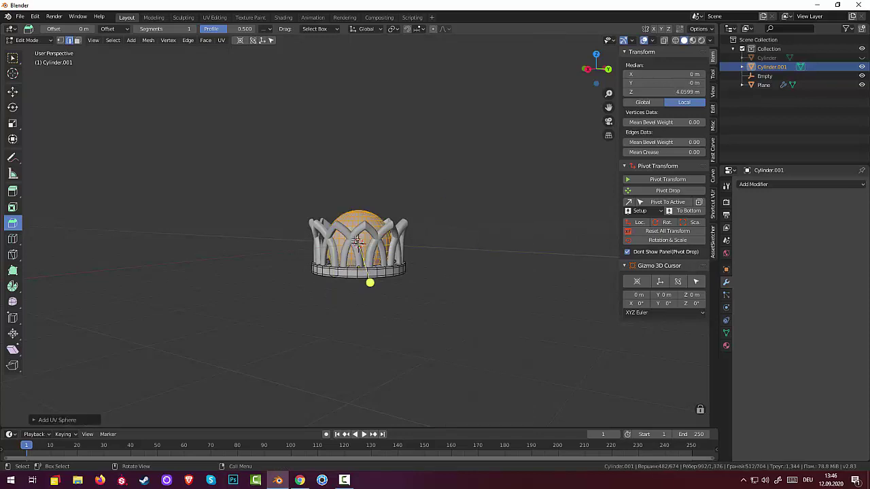
left_click_drag(12, 60, 34, 63)
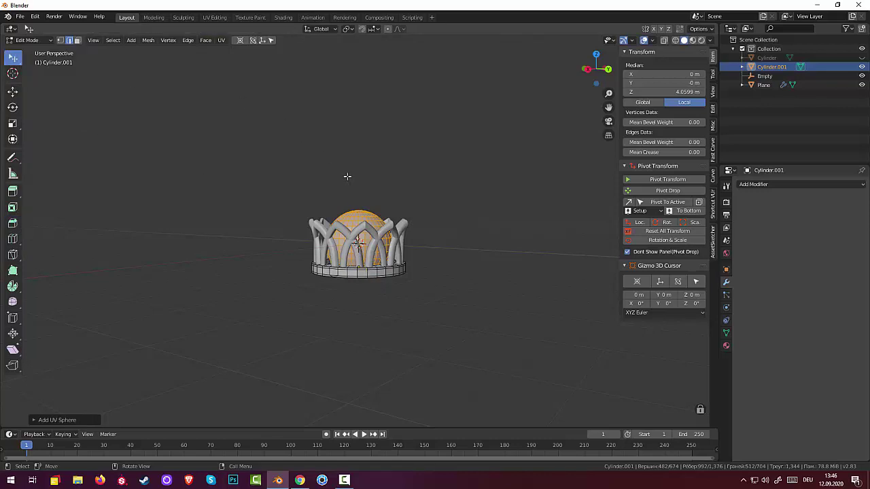
key("g")
key("z")
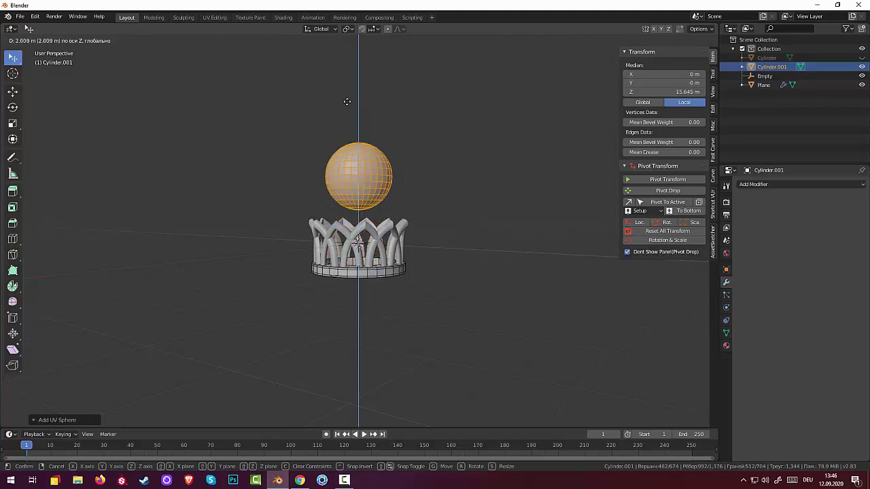
left_click(348, 76)
key("s")
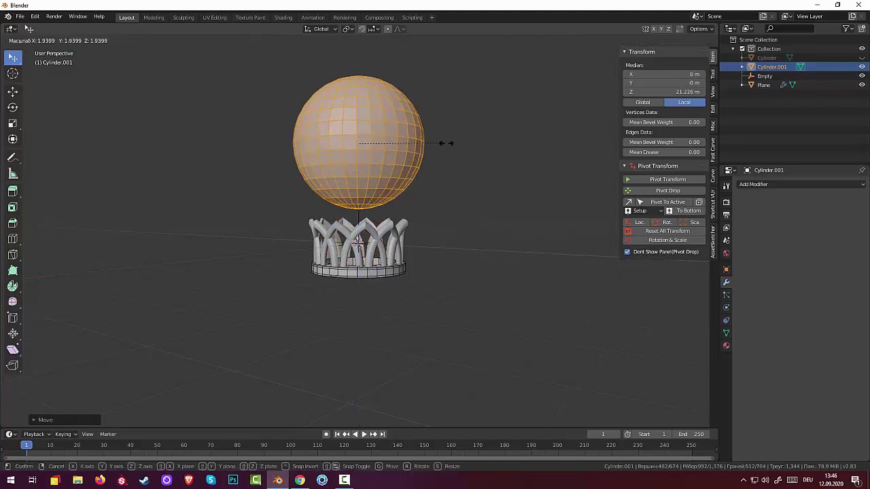
left_click(455, 156)
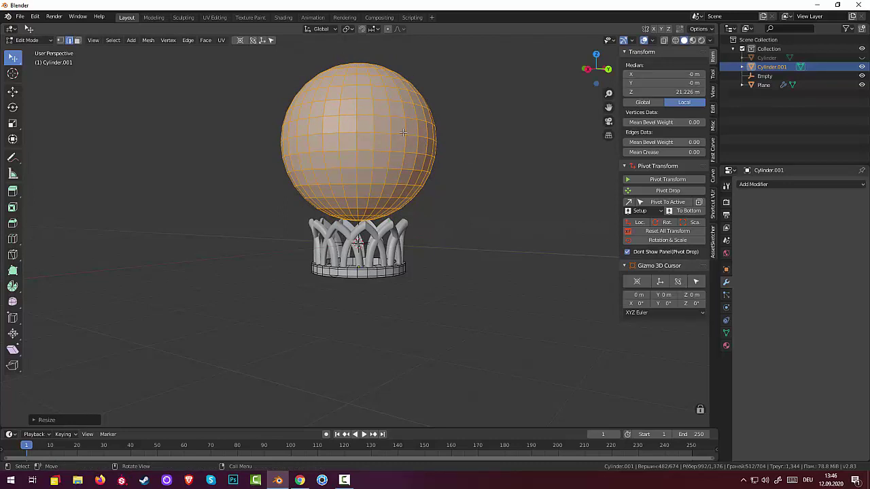
Lower the sphere onto the crown along Z and shrink it slightly
key("g")
key("z")
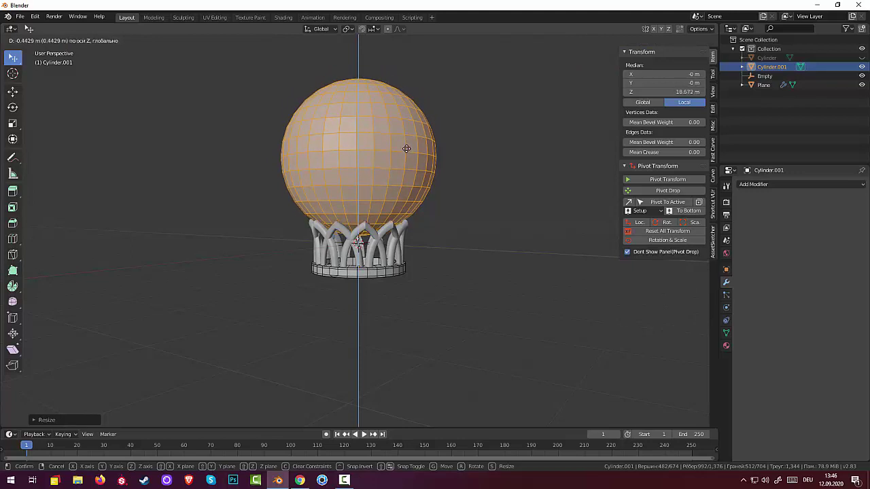
left_click(407, 149)
scroll(499, 151, "down", 3)
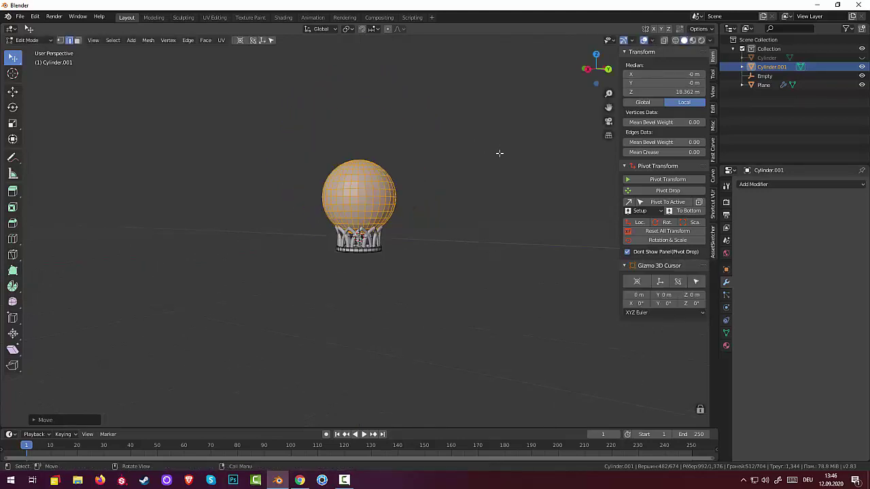
scroll(499, 151, "down", 3)
scroll(498, 162, "up", 2)
mouse_move(498, 162)
middle_mouse_down()
mouse_move(505, 218)
mouse_move(491, 189)
mouse_move(469, 202)
middle_mouse_up()
scroll(467, 204, "up", 3)
scroll(463, 207, "up", 1)
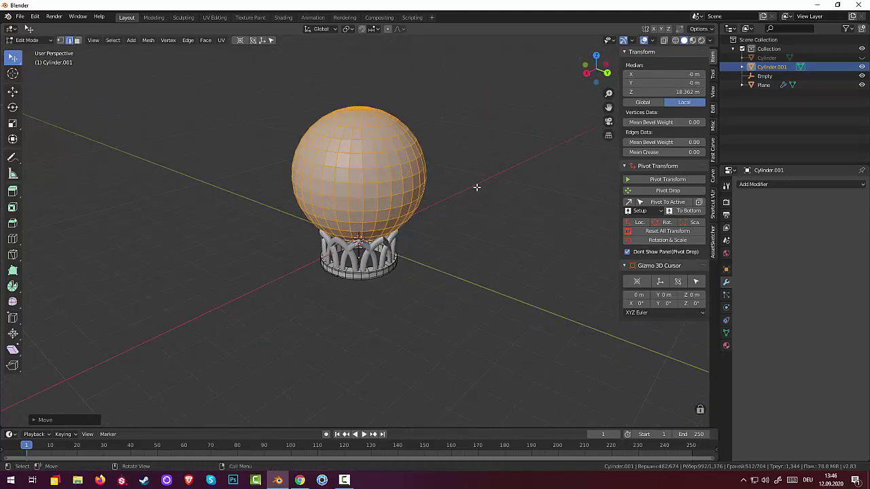
key("s")
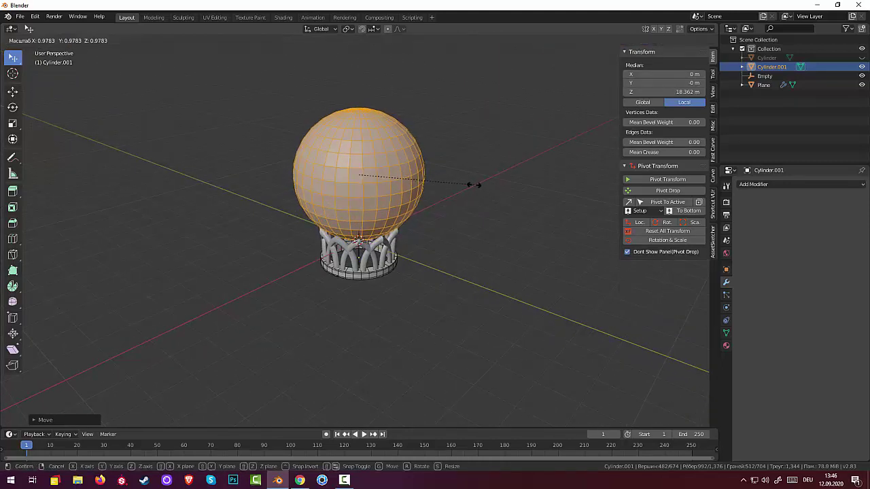
left_click(461, 192)
mouse_move(460, 193)
middle_mouse_down()
mouse_move(468, 159)
mouse_move(466, 169)
middle_mouse_up()
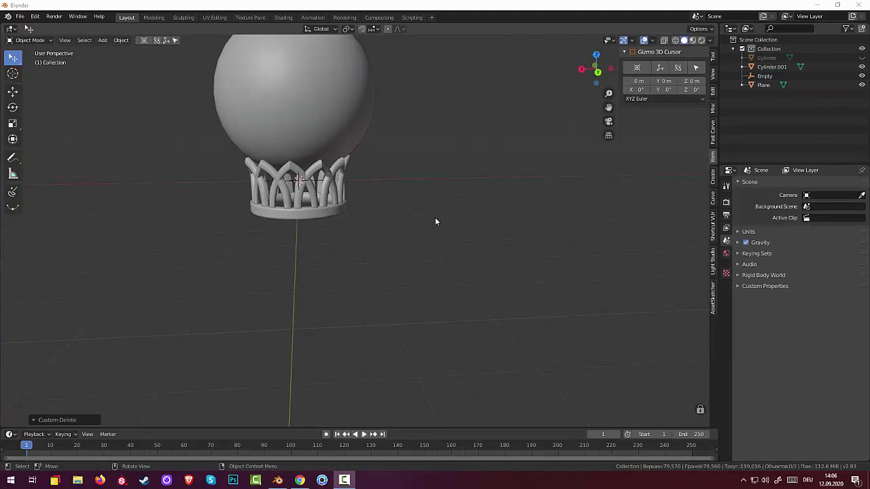
Add a plane, Plane.001, and move it along X to −4.5519 m beside the base
key("shift+a")
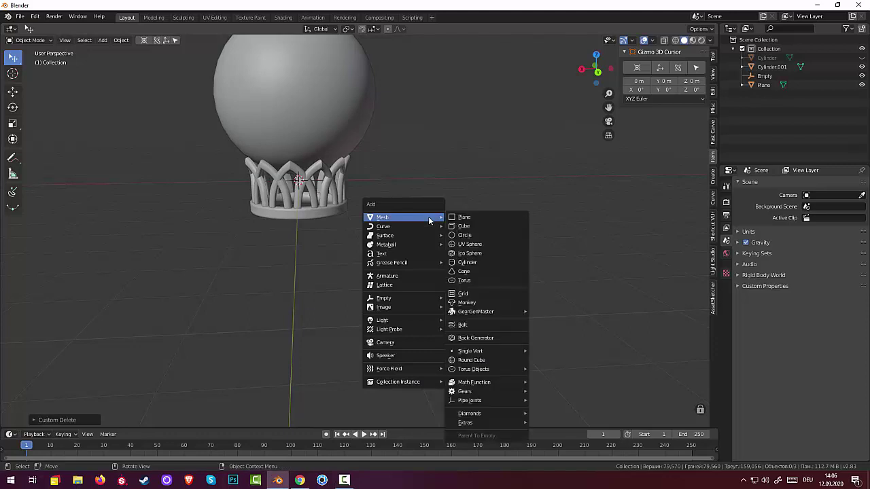
left_click(472, 218)
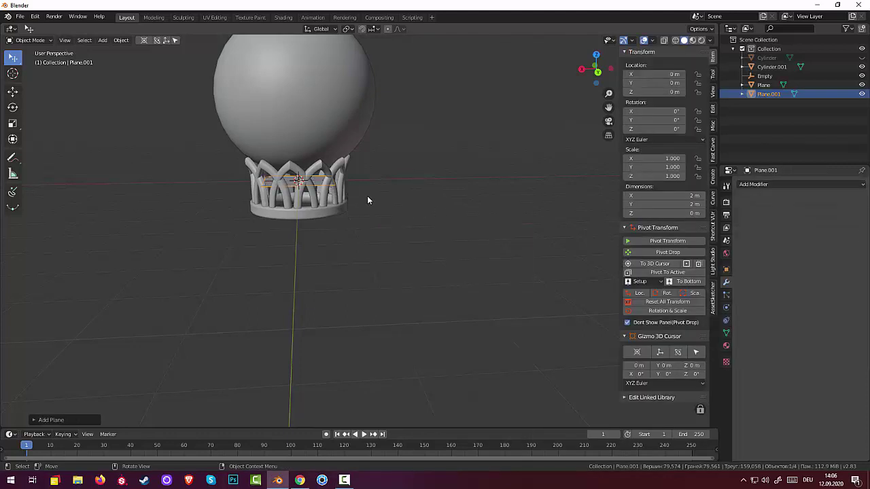
key("g")
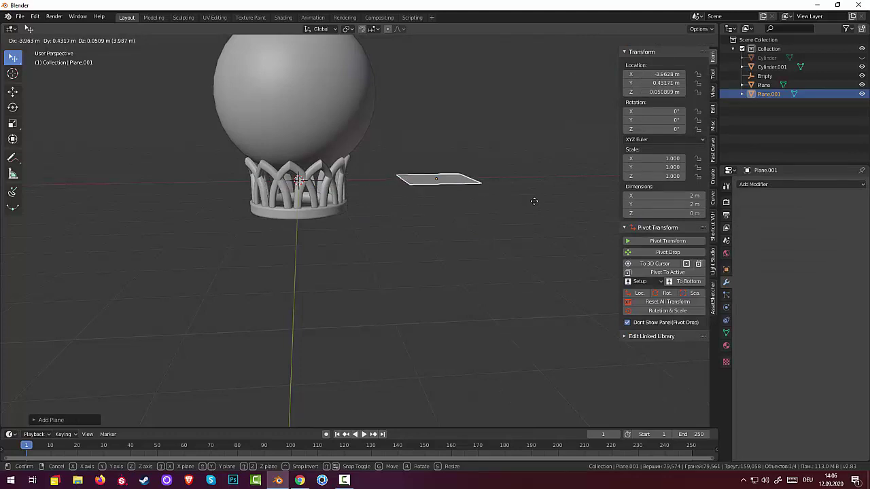
key("x")
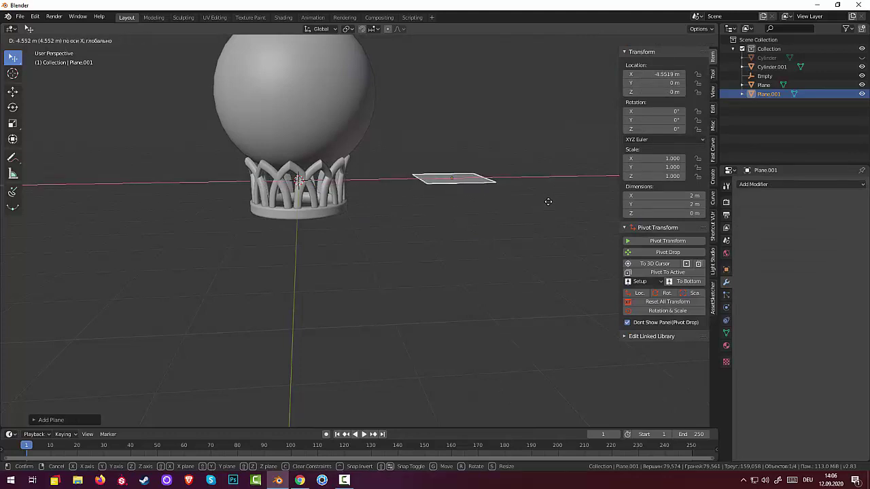
left_click(538, 201)
middle_click_drag(537, 201, 525, 245)
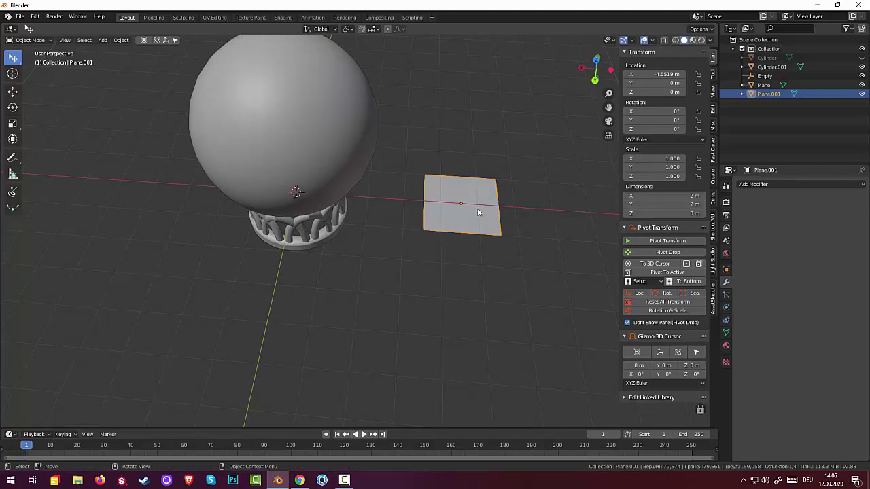
middle_click_drag(483, 208, 487, 202)
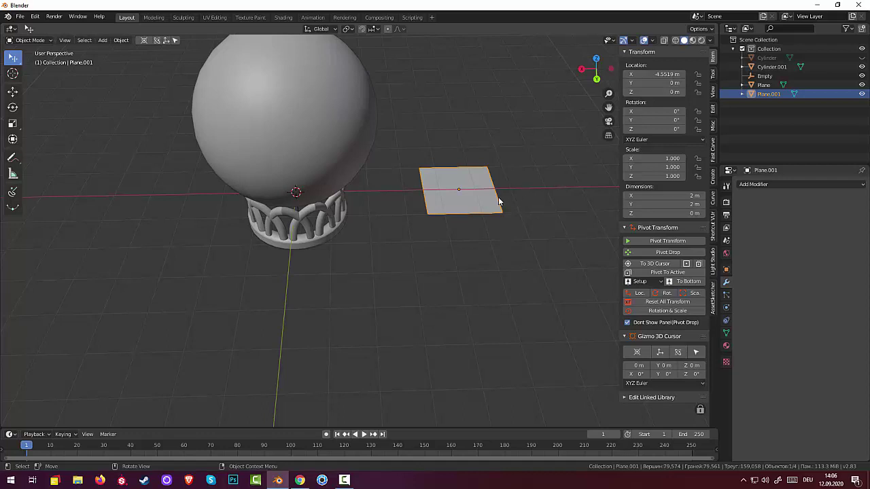
In Edit Mode, extrude Plane.001's face 0.3189 m upward into a thick slab
left_click(29, 41)
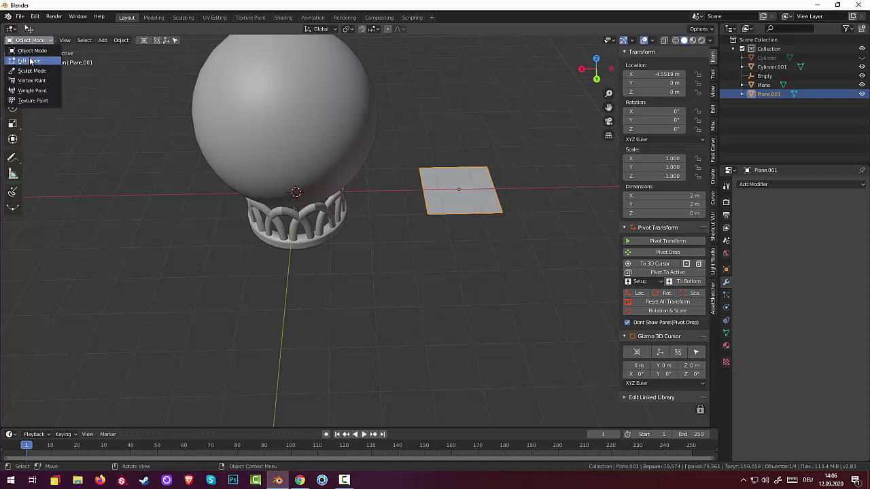
left_click(29, 60)
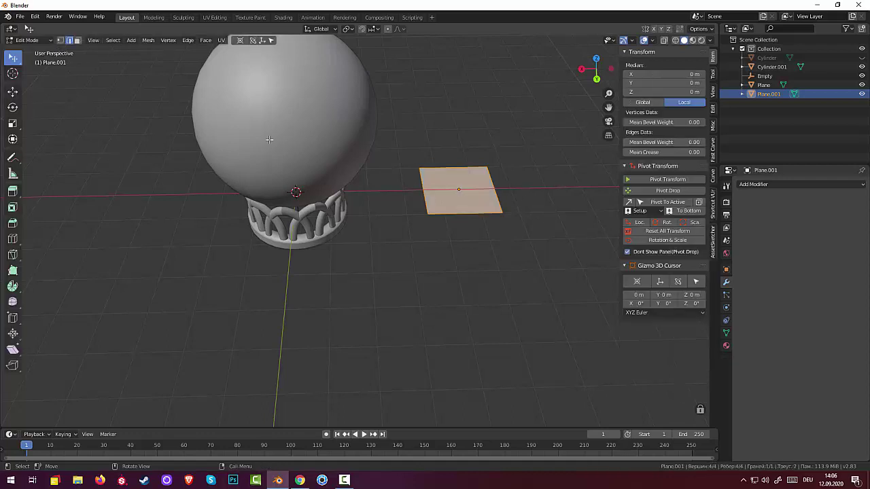
key("e")
left_click(464, 216)
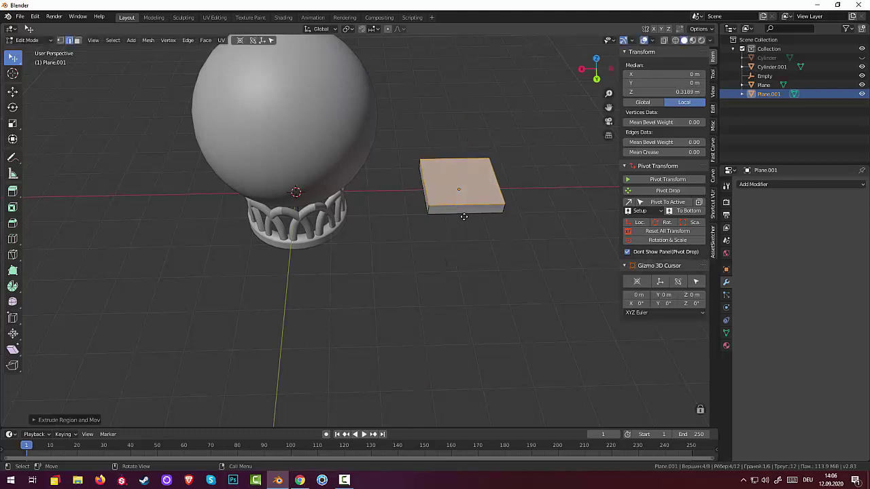
scroll(475, 233, "up", 2)
scroll(476, 229, "up", 2)
mouse_move(475, 229)
middle_mouse_down()
mouse_move(474, 249)
mouse_move(468, 240)
middle_mouse_up()
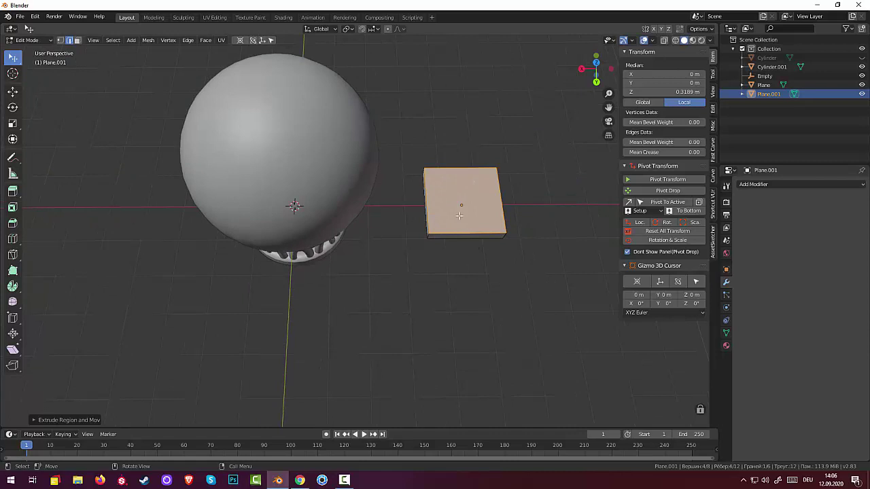
key("ctrl+r")
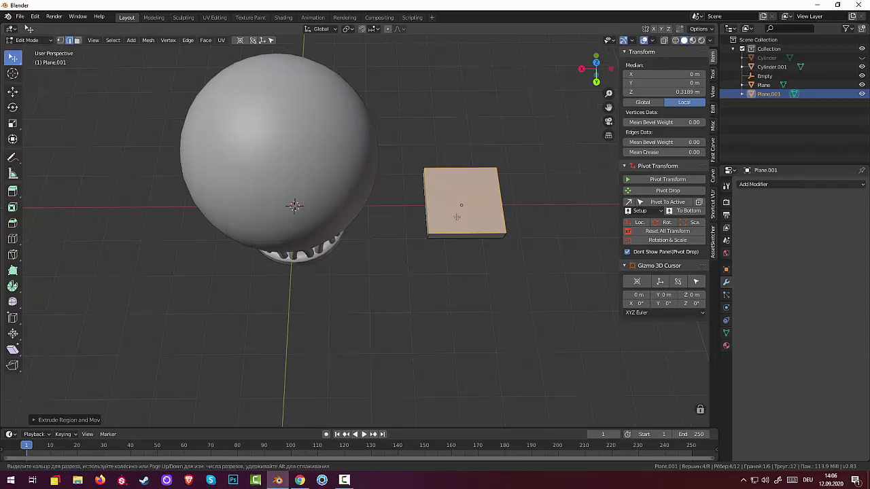
Add loop cuts near the slab's left and bottom sides, then slide one loop along Y
left_click(456, 221)
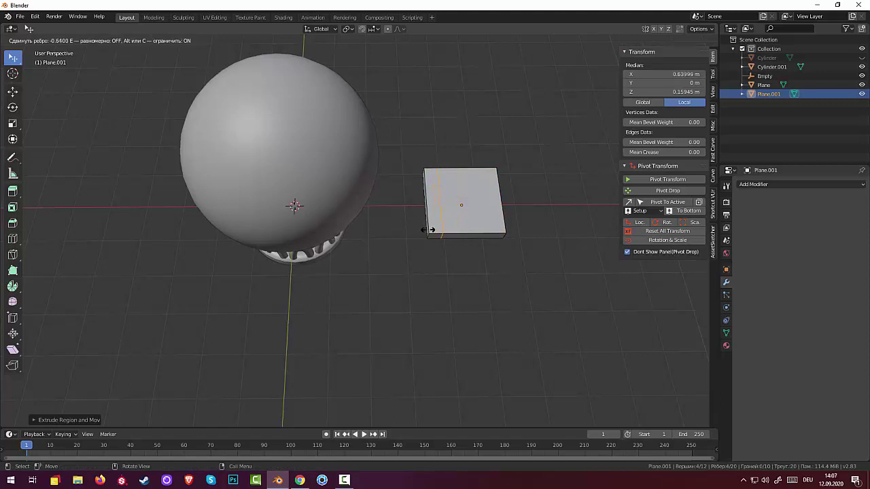
left_click(427, 230)
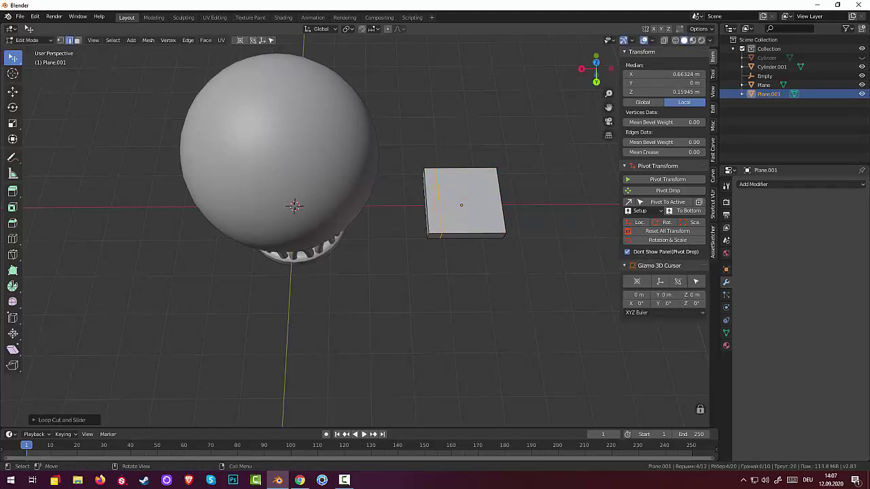
key("ctrl+r")
left_click(506, 230)
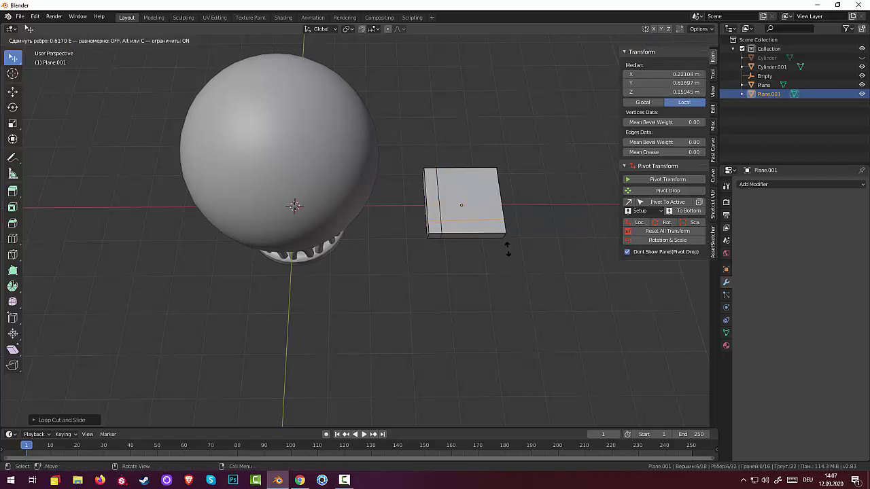
left_click(506, 251)
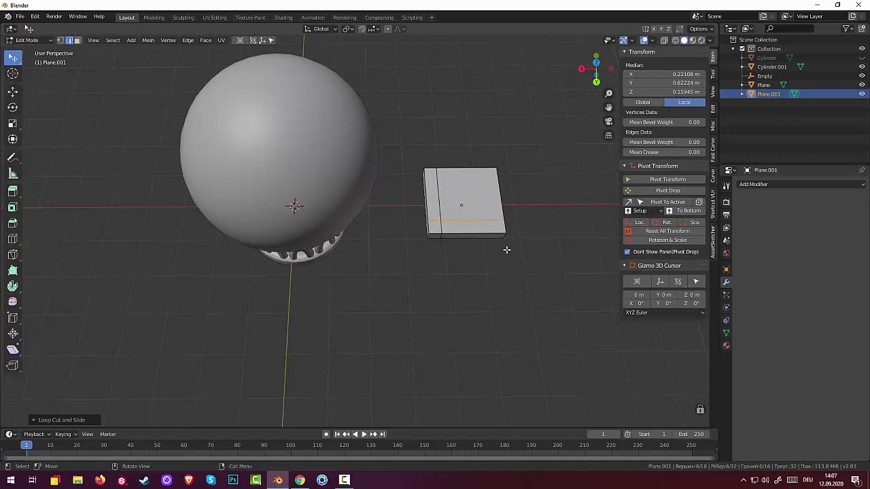
key("KP_7")
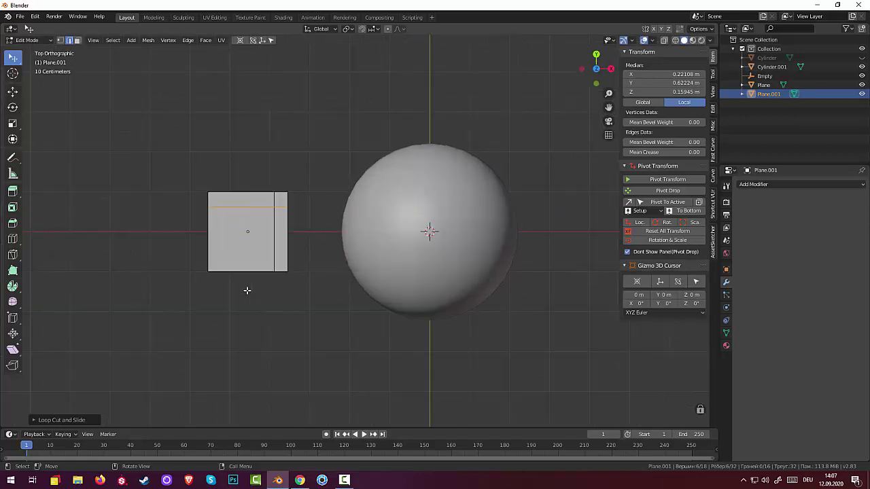
scroll(246, 290, "up", 1)
key("g")
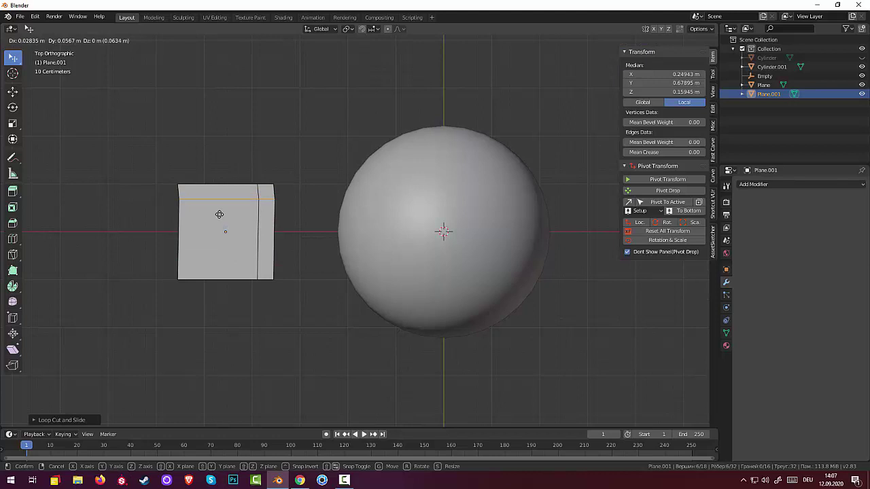
key("y")
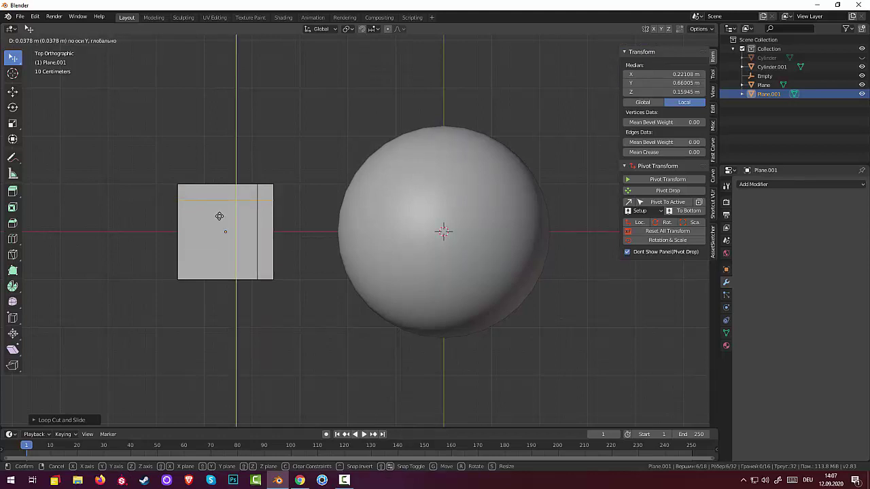
left_click(219, 216)
key("ctrl")
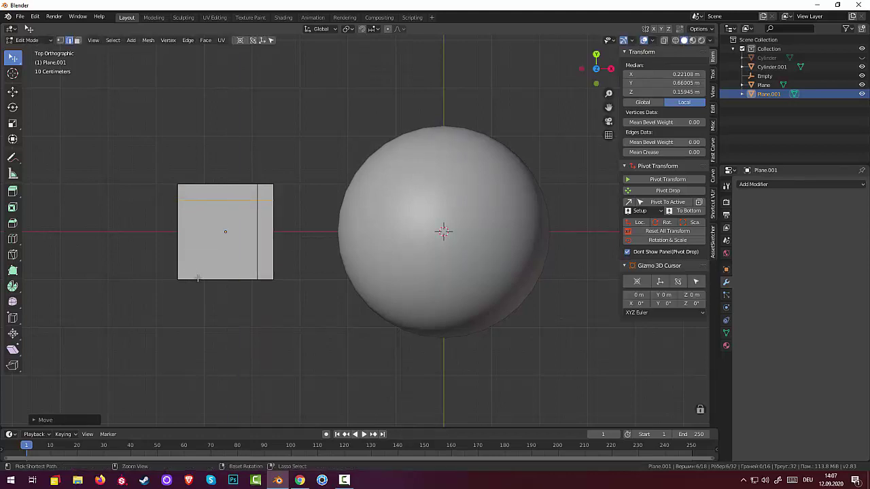
Add two more loop cuts near the remaining sides to frame a centre panel
key("ctrl+r")
left_click(196, 278)
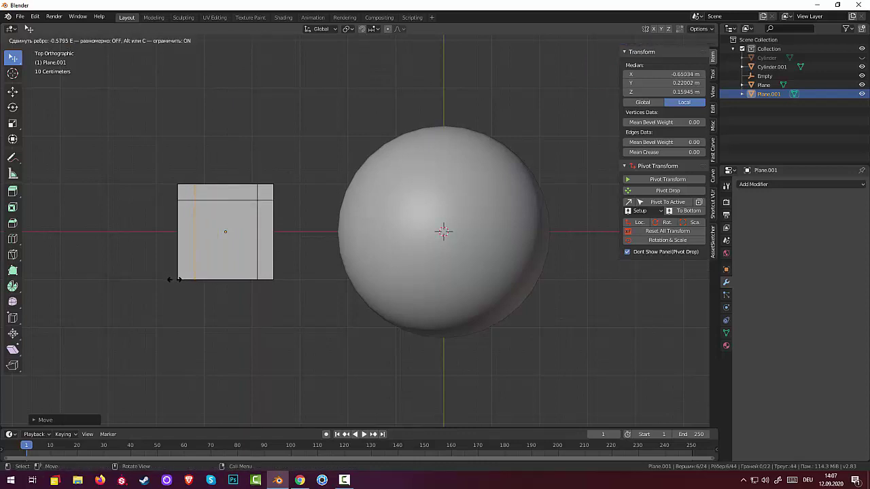
left_click(174, 279)
left_click(177, 276, "alt")
key("ctrl+r")
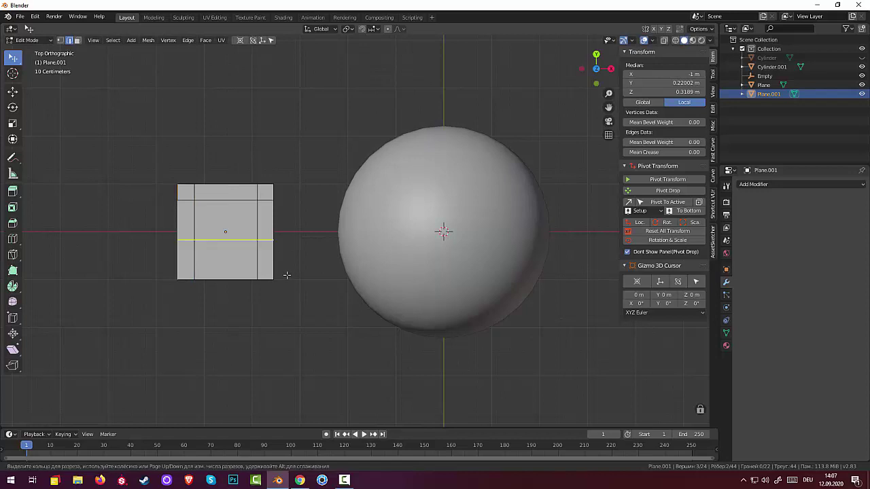
left_click(286, 275)
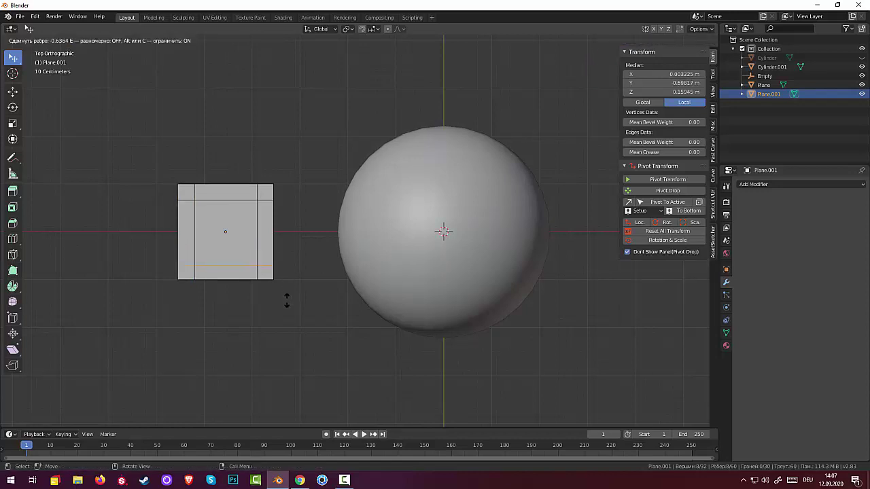
left_click(289, 300)
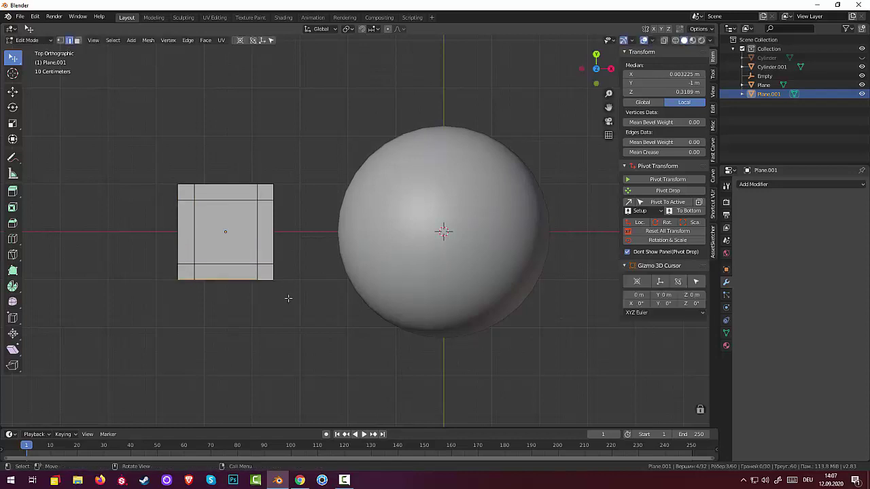
mouse_move(317, 231)
middle_mouse_down()
mouse_move(405, 168)
mouse_move(327, 205)
middle_mouse_up()
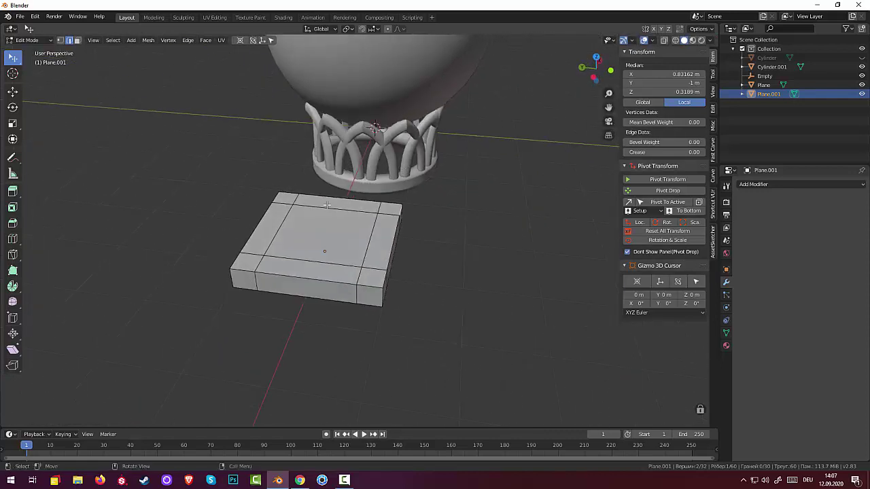
Select the four small corner square faces in face select mode
left_click(77, 40)
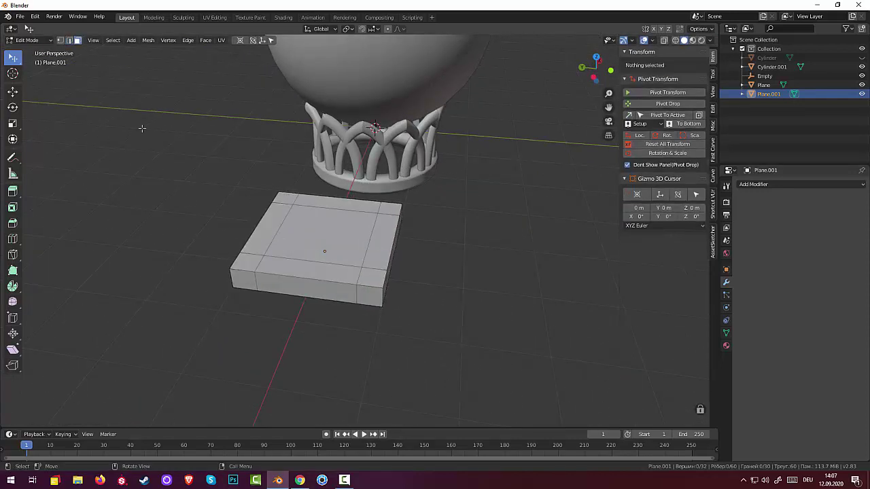
left_click(281, 197)
left_click(391, 211, "shift")
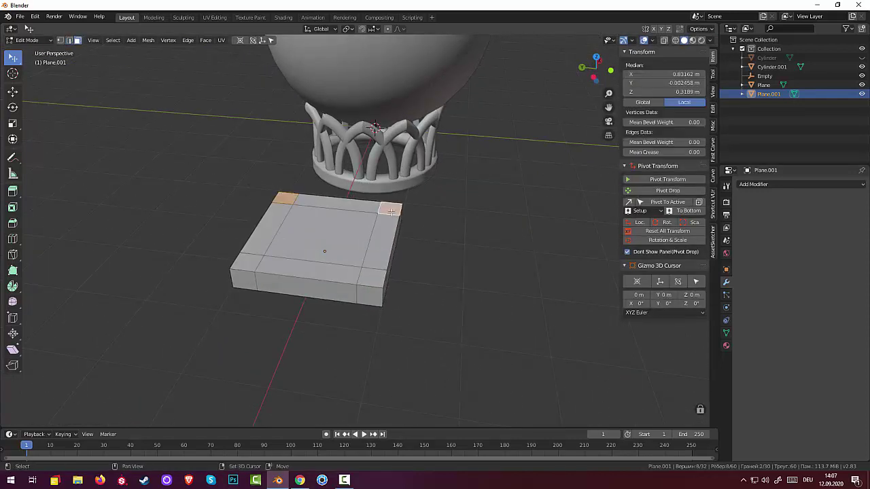
left_click(364, 276, "shift")
left_click(251, 264, "shift")
mouse_move(273, 265)
middle_mouse_down()
mouse_move(321, 304)
mouse_move(356, 281)
mouse_move(311, 290)
middle_mouse_up()
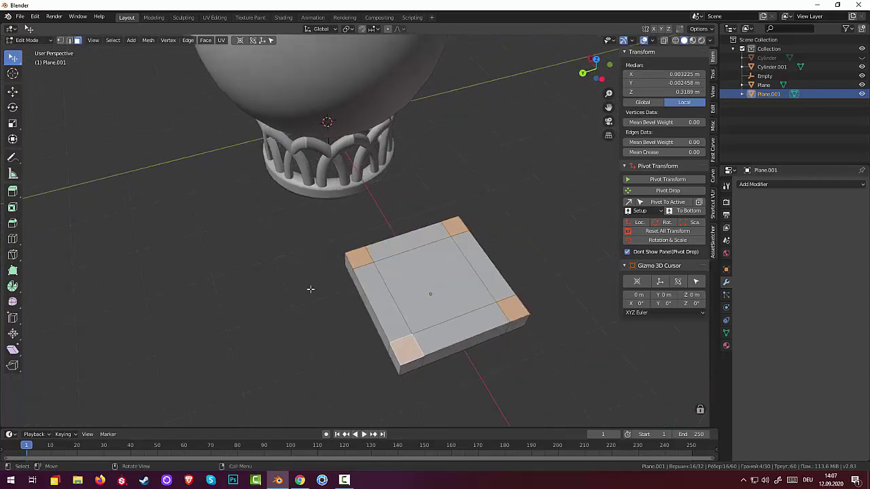
Shrink the four corner squares and extrude them upward into pillars about 0.67 m tall
key("s")
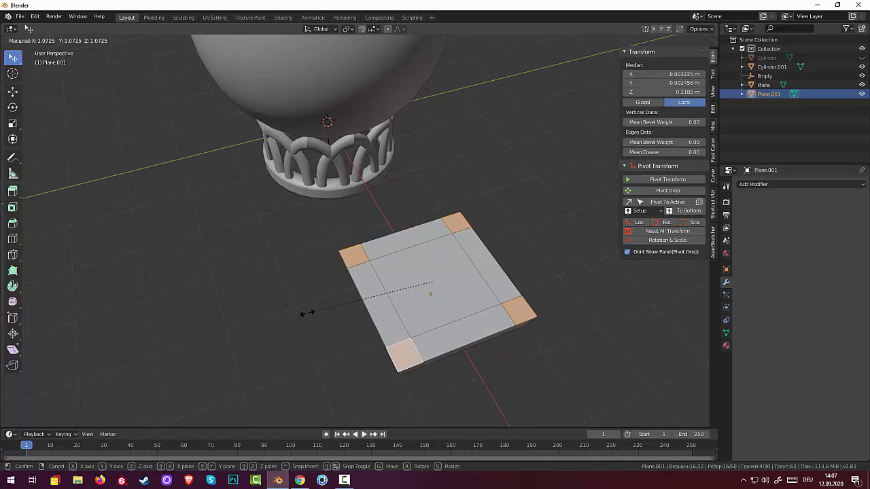
left_click(307, 313)
mouse_move(315, 288)
middle_mouse_down()
mouse_move(346, 263)
mouse_move(345, 277)
middle_mouse_up()
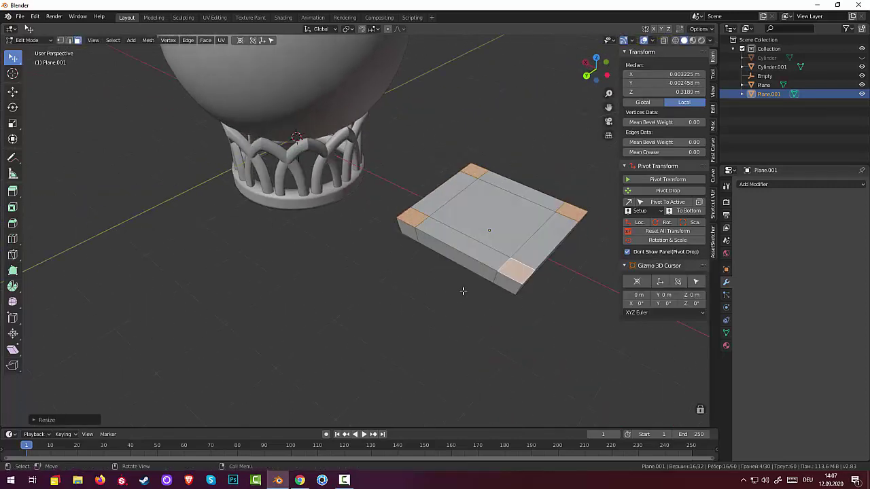
key("e")
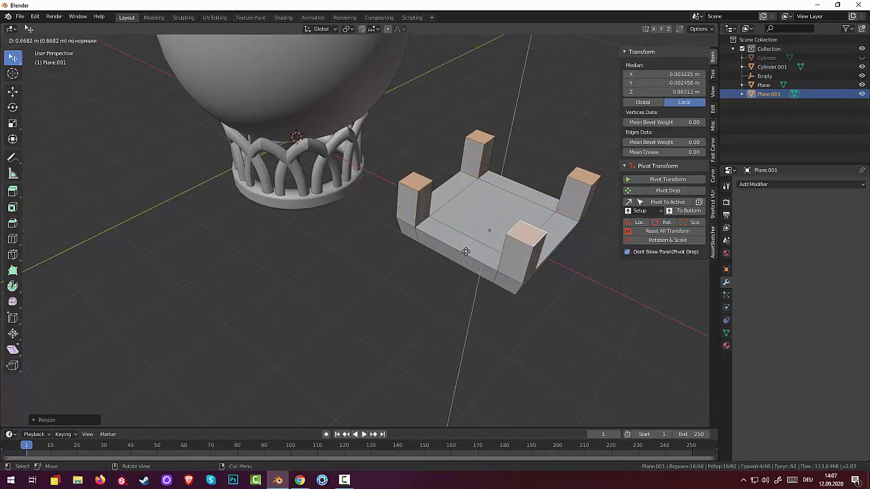
left_click(465, 247)
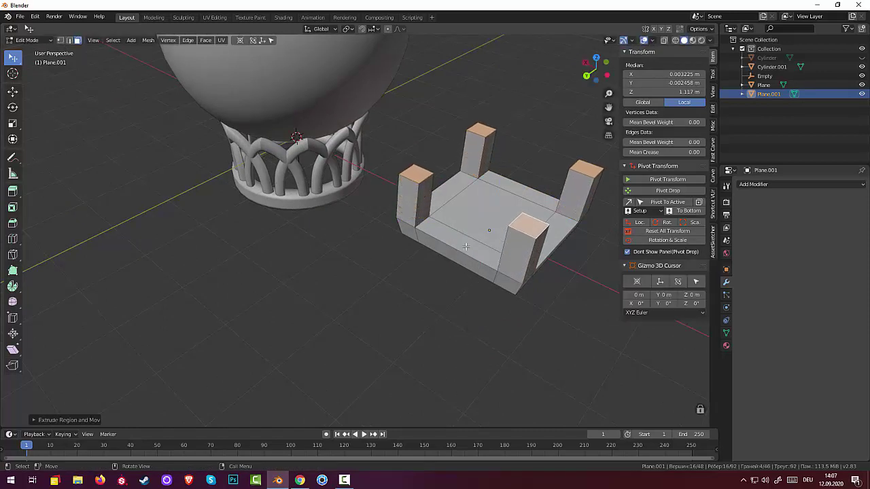
middle_click_drag(465, 246, 498, 251)
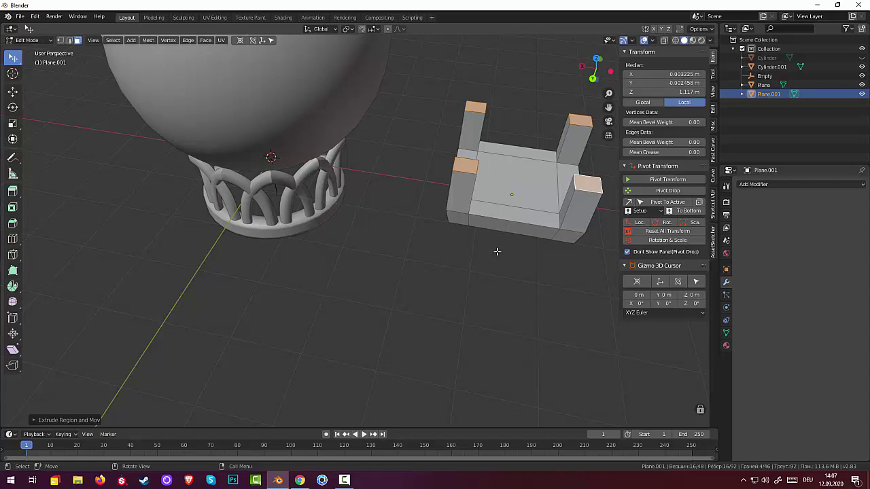
Taper the four pillar tops by scaling them to about 0.88, then deselect
key("s")
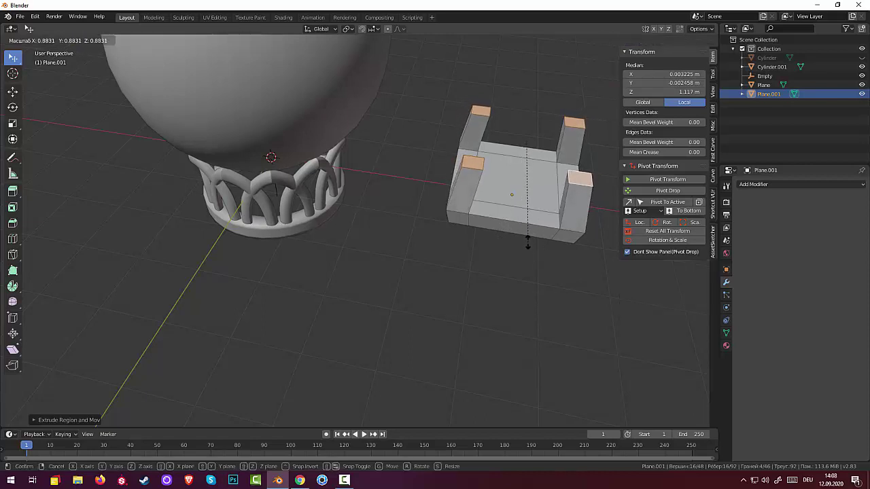
left_click(529, 242)
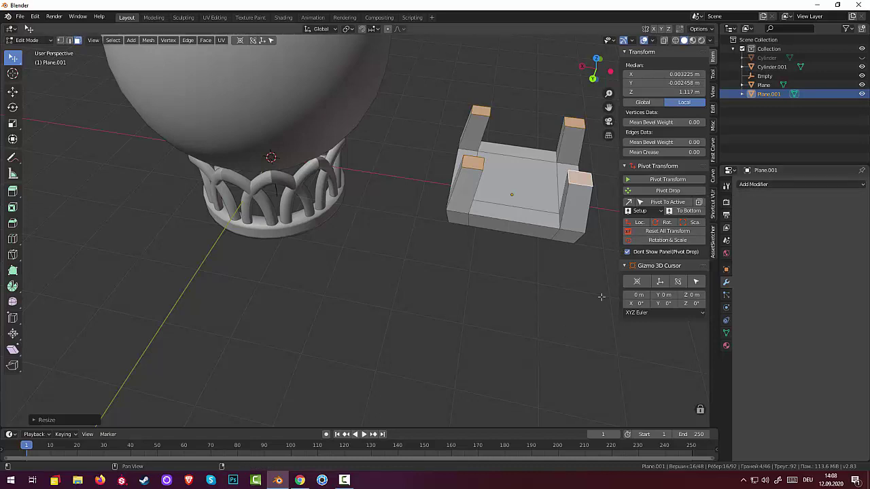
left_click(559, 335)
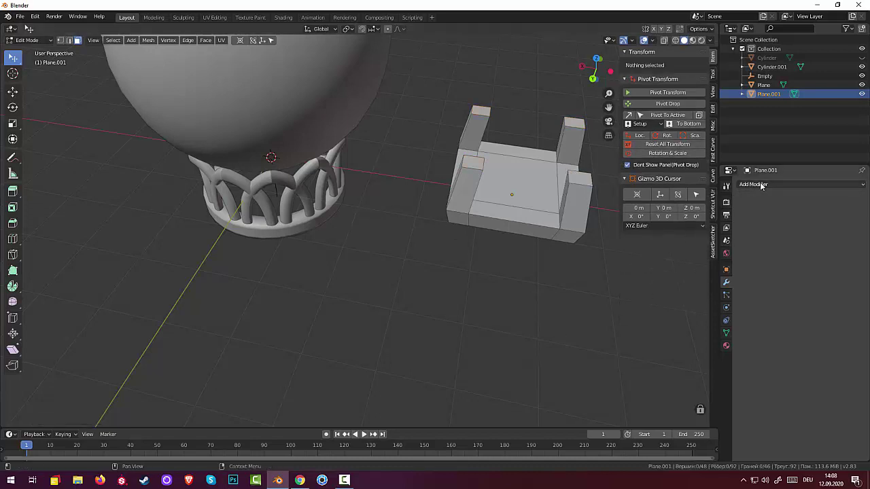
Add a Subdivision Surface modifier with render and viewport levels at 3, then select a left-pillar face
left_click(781, 184)
left_click(689, 335)
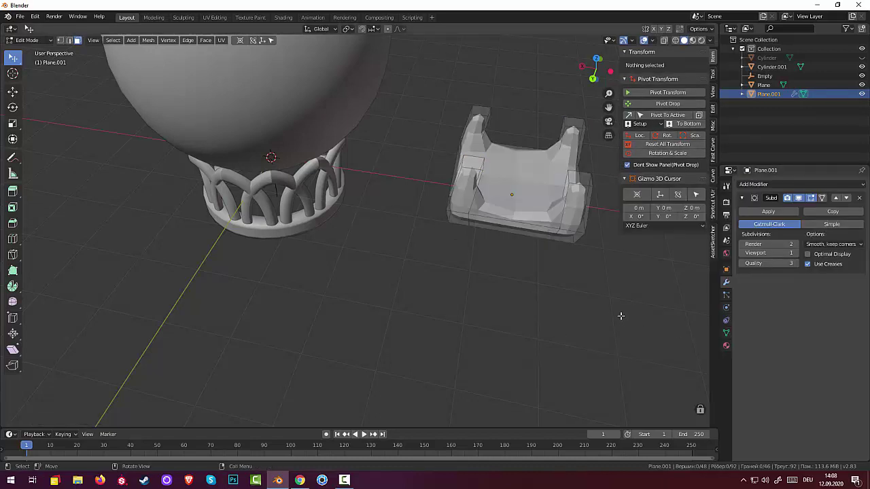
left_click(797, 244)
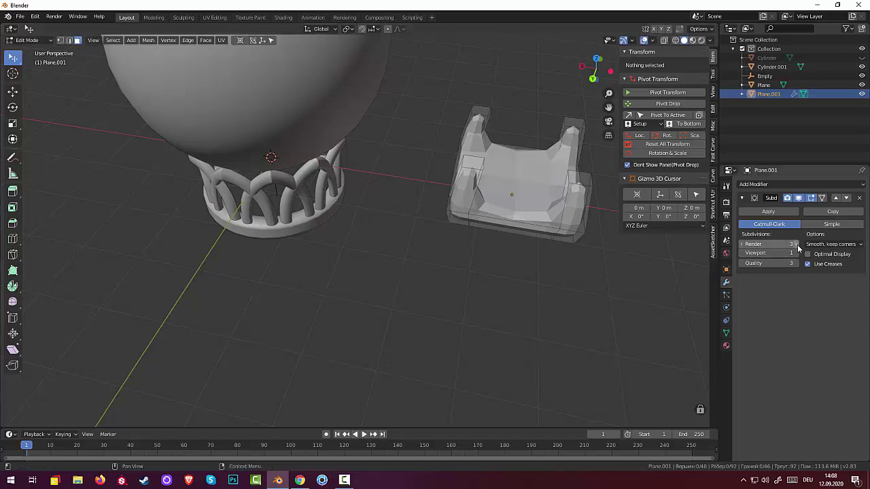
left_click(798, 253)
left_click(798, 253)
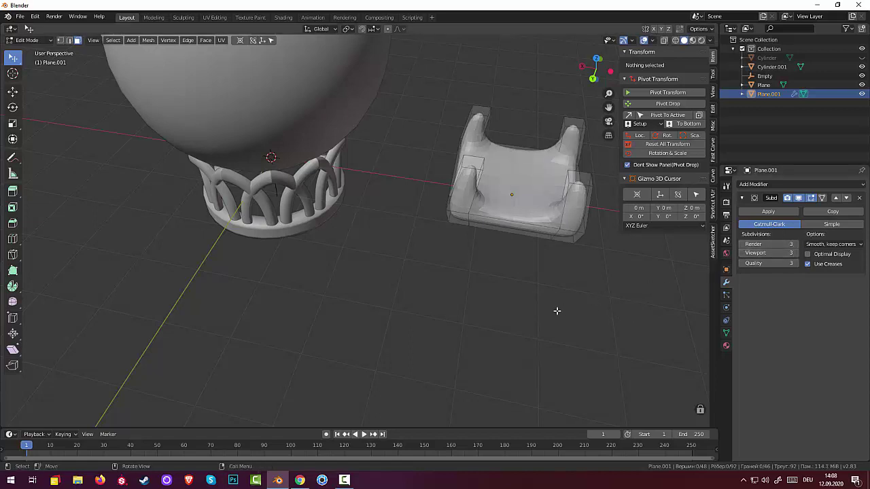
mouse_move(559, 290)
middle_mouse_down()
mouse_move(491, 303)
mouse_move(440, 261)
middle_mouse_up()
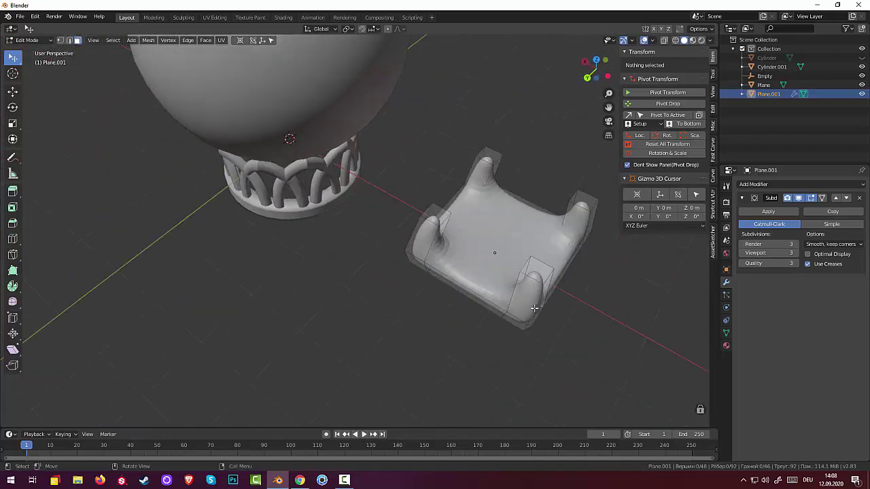
left_click(422, 244)
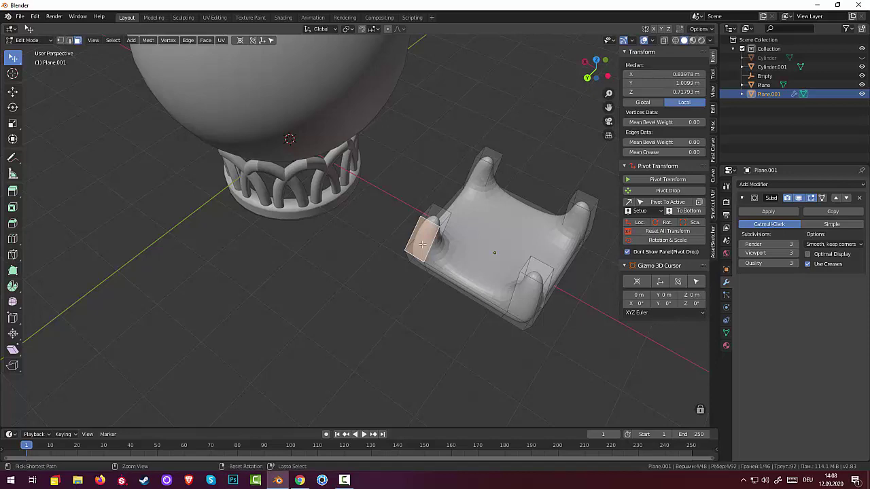
Add edge loops near the tops of the left and top pillars
key("ctrl+r")
left_click(422, 242)
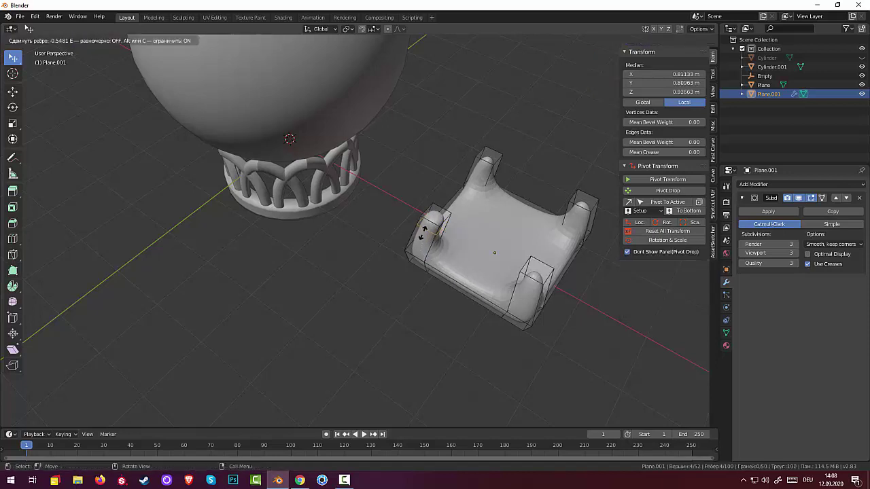
left_click(424, 229)
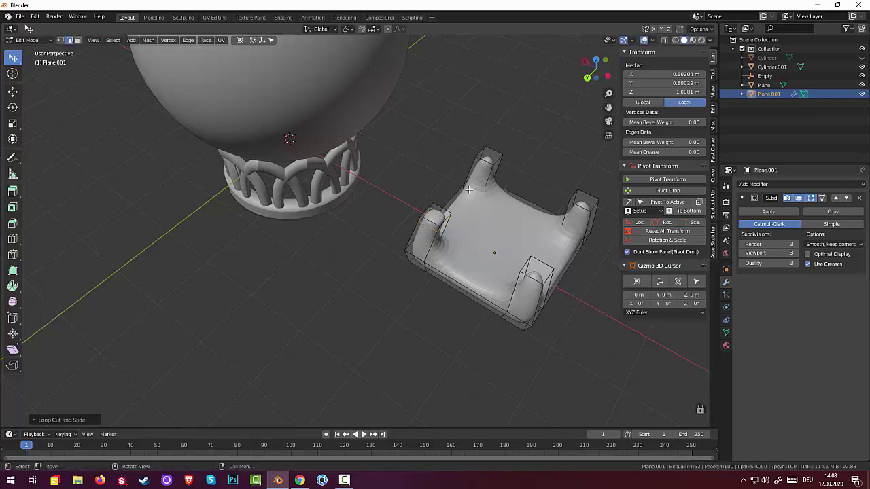
left_click(492, 171)
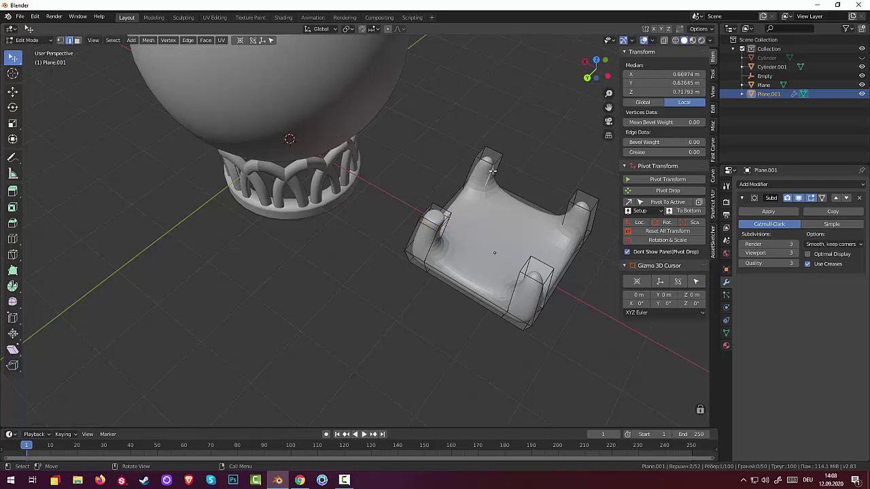
key("ctrl+r")
left_click(492, 171)
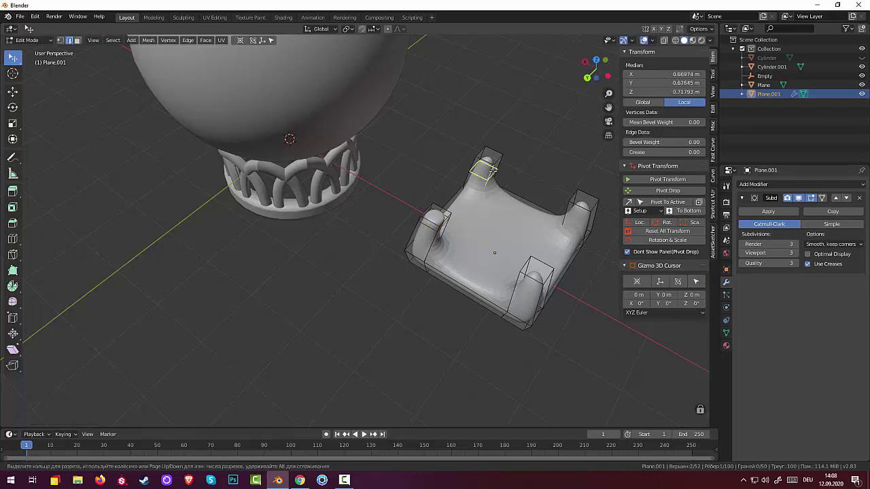
left_click(493, 170)
key("g")
key("g")
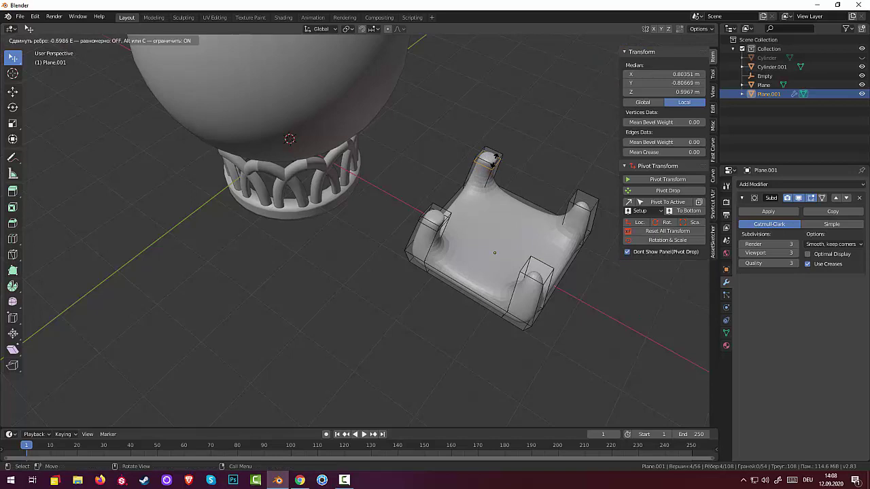
left_click(495, 158)
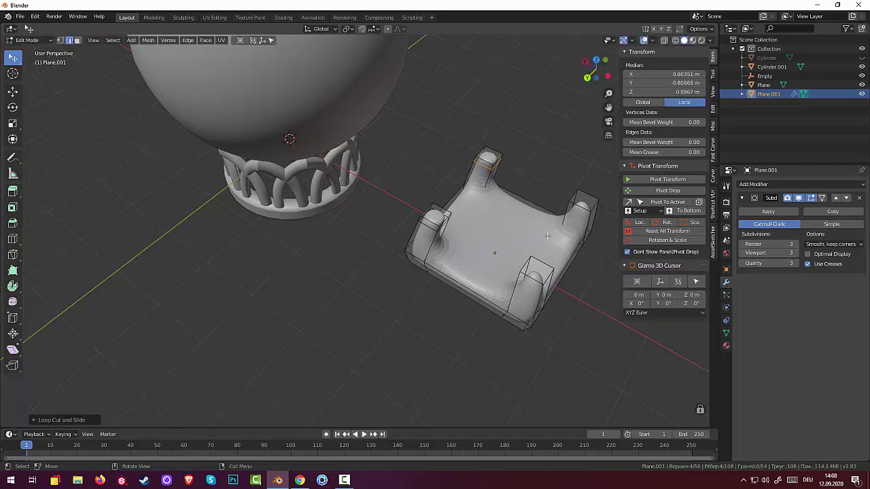
Add edge loops near the tops of the right and remaining pillars
left_click(589, 225)
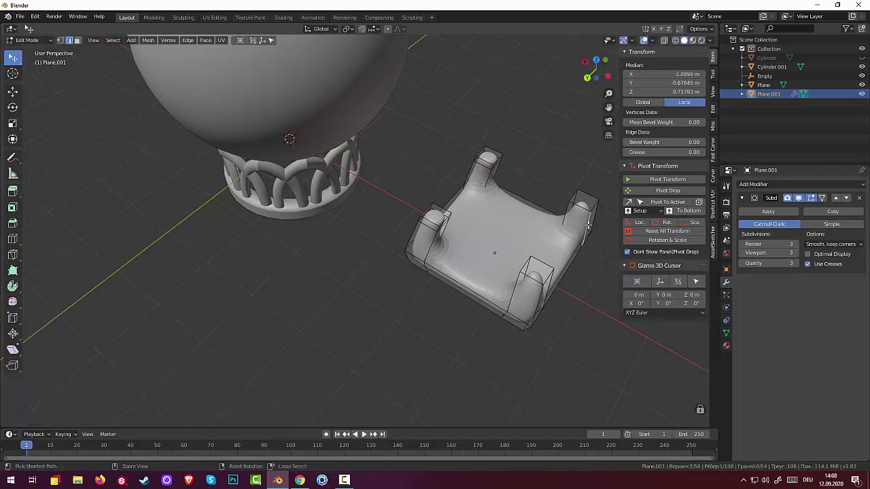
key("ctrl+r")
left_click(588, 223)
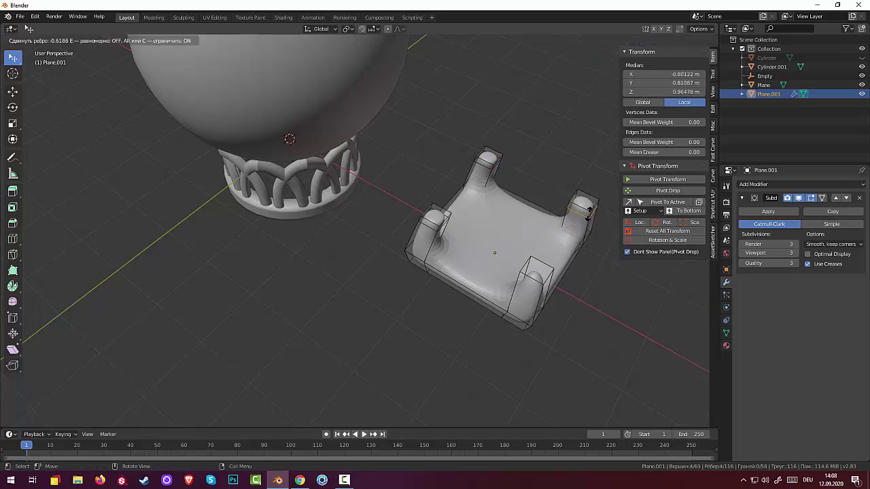
left_click(586, 219)
middle_click_drag(582, 263, 623, 294)
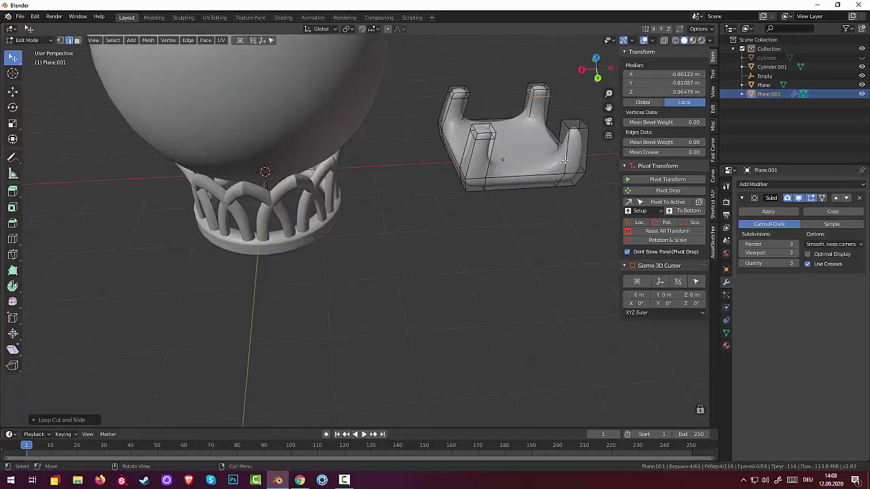
left_click(566, 148)
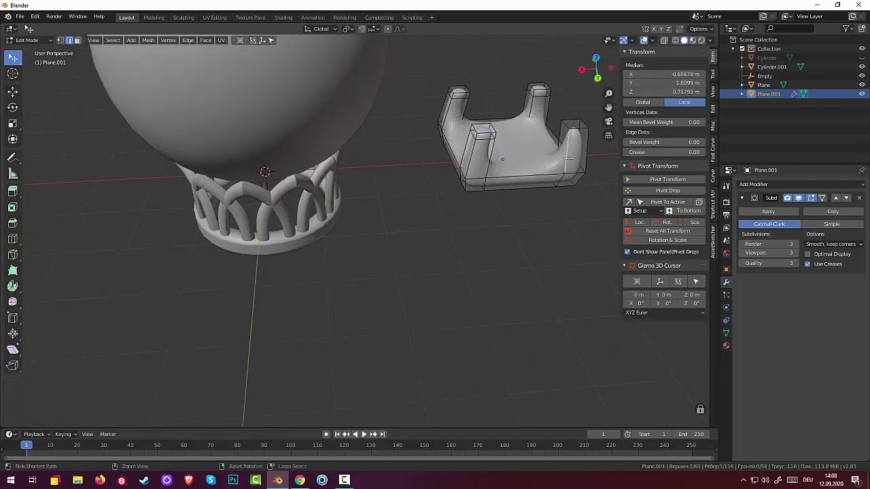
key("ctrl+r")
left_click(570, 155)
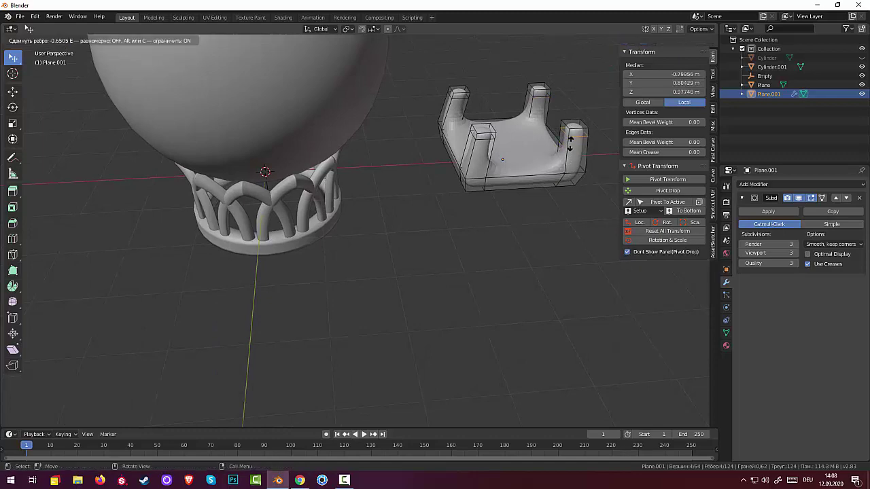
left_click(570, 143)
mouse_move(544, 204)
middle_mouse_down()
mouse_move(548, 257)
mouse_move(488, 243)
middle_mouse_up()
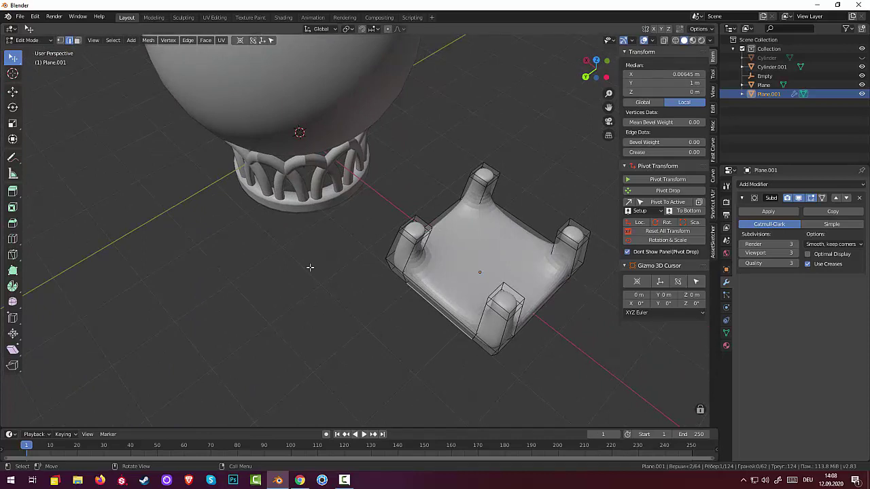
Subdivide the selected edges and return to Object Mode
right_click(527, 261)
left_click(469, 211)
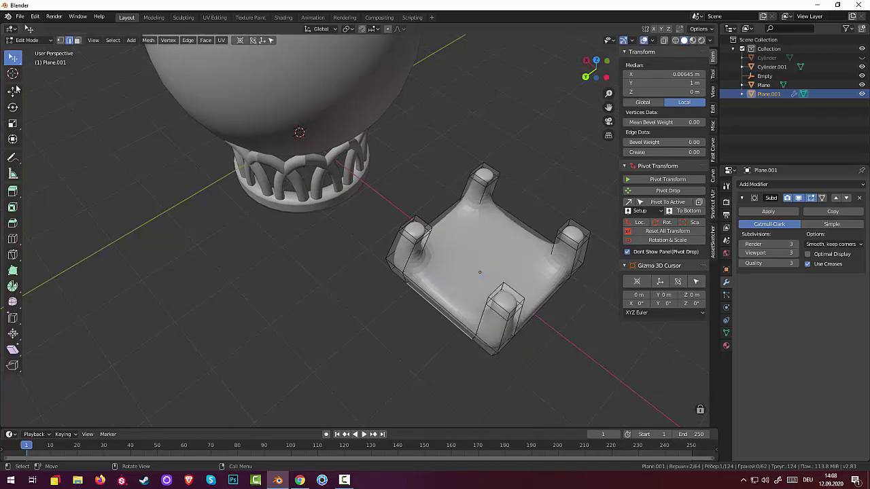
left_click(27, 40)
left_click(32, 51)
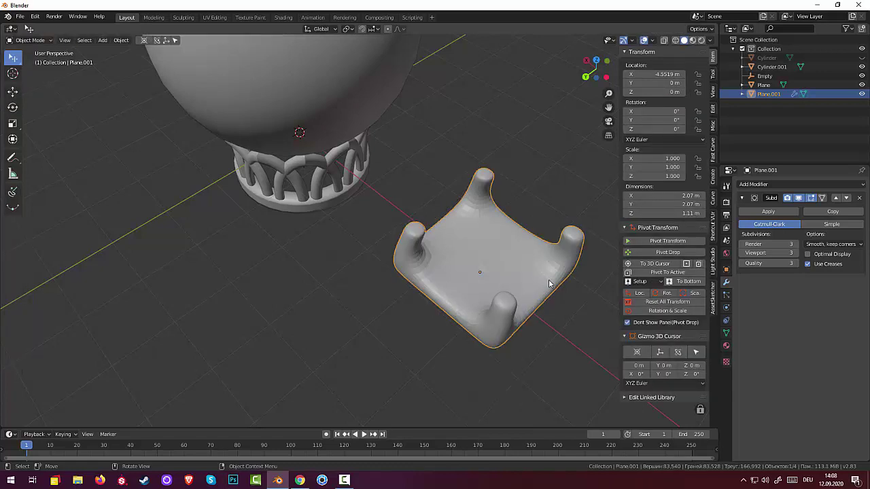
Apply Shade Smooth to the Plane.001 tray
right_click(528, 281)
left_click(490, 279)
right_click(495, 272)
left_click(475, 270)
mouse_move(489, 286)
middle_mouse_down()
mouse_move(580, 264)
mouse_move(523, 304)
mouse_move(534, 229)
middle_mouse_up()
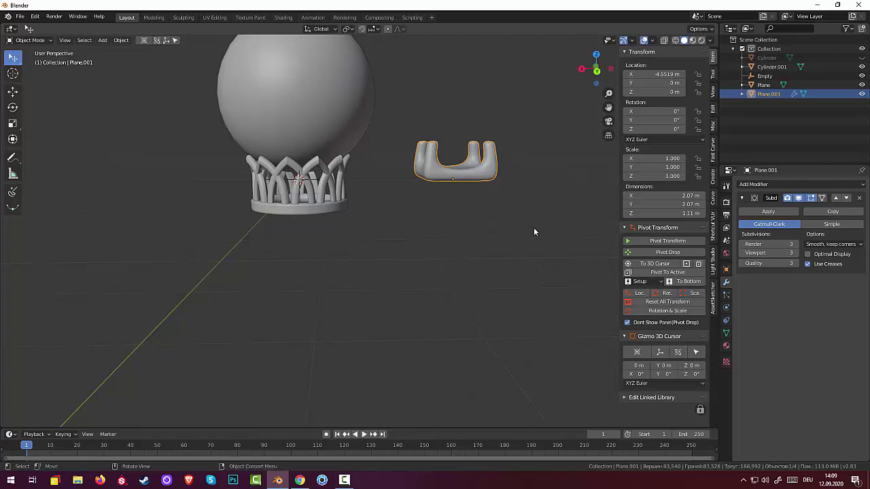
Scale the tray to 0.276 and rotate it -96.3° around the Y axis
key("s")
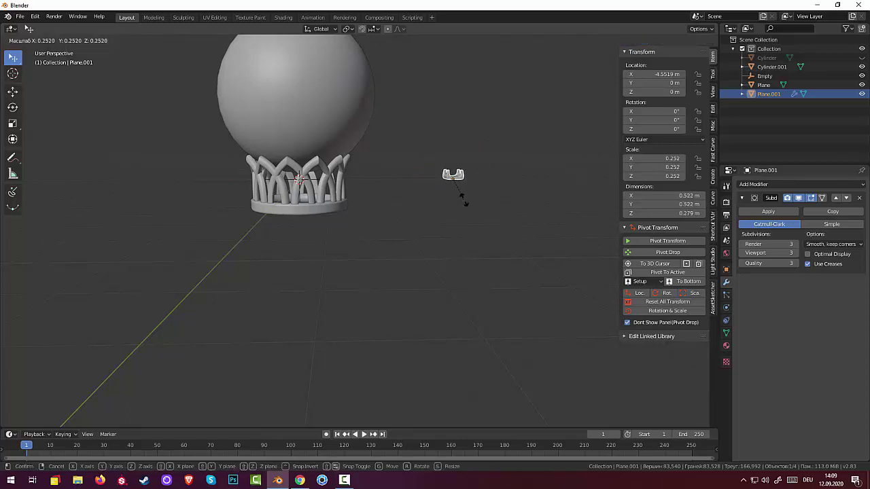
left_click(465, 201)
middle_click_drag(508, 185, 404, 198)
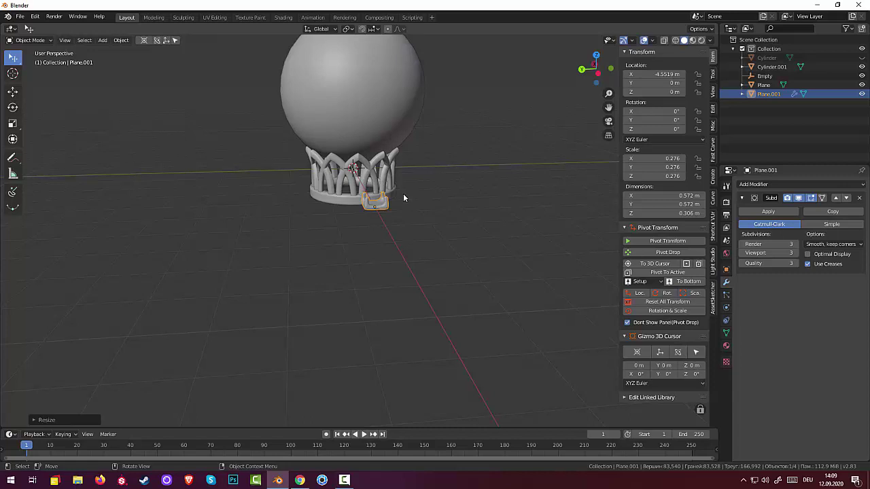
key("r")
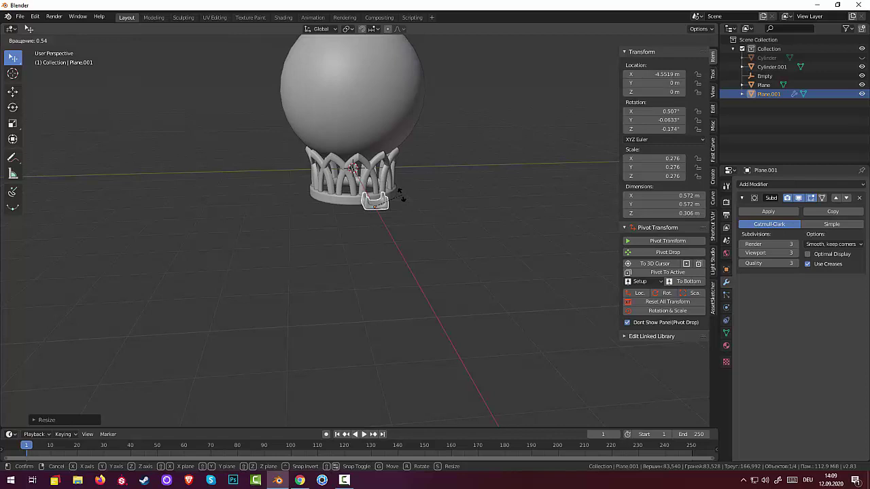
key("y")
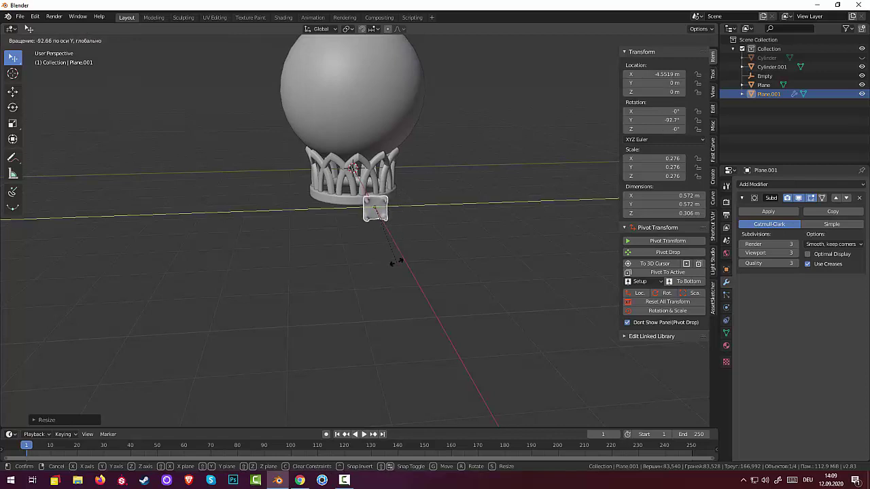
left_click(393, 262)
middle_click_drag(418, 225, 294, 228)
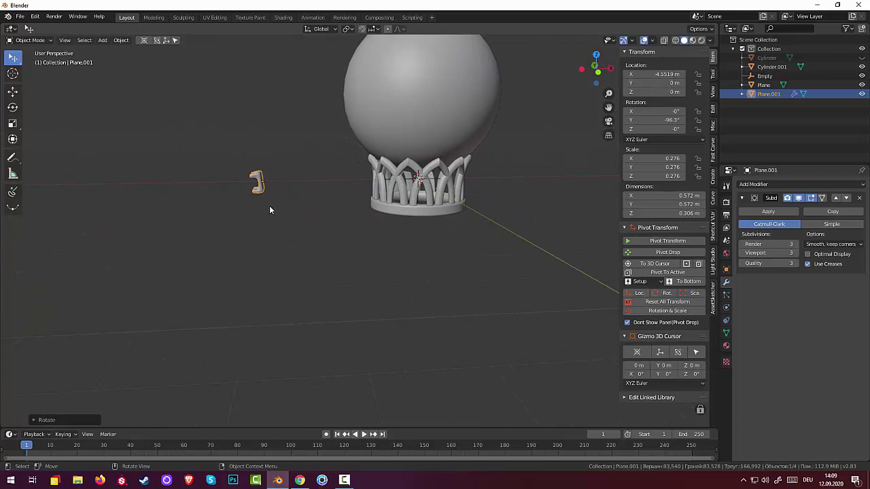
Move the prong beside the crown base and tilt it in front orthographic view
key("g")
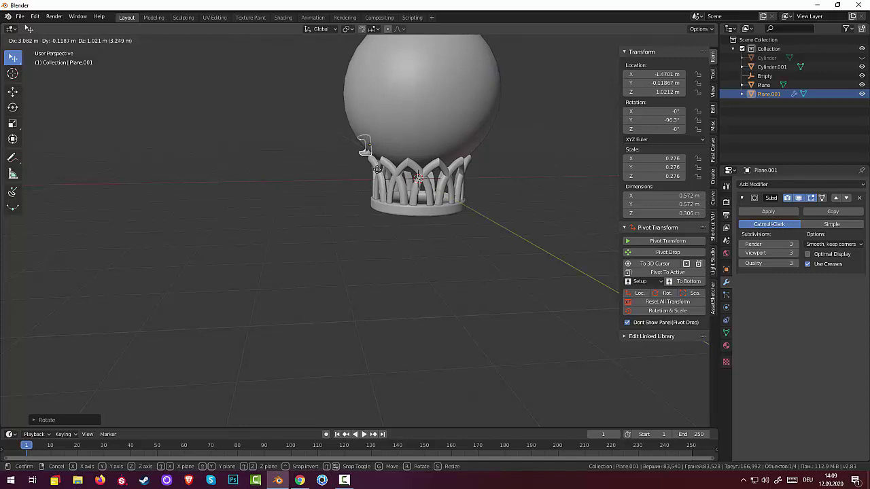
left_click(378, 169)
middle_click_drag(393, 155, 376, 152)
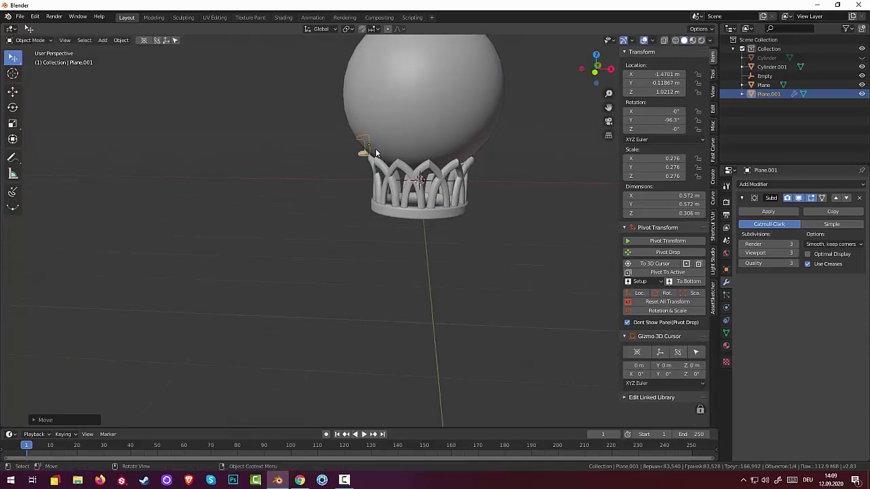
key("KP_1")
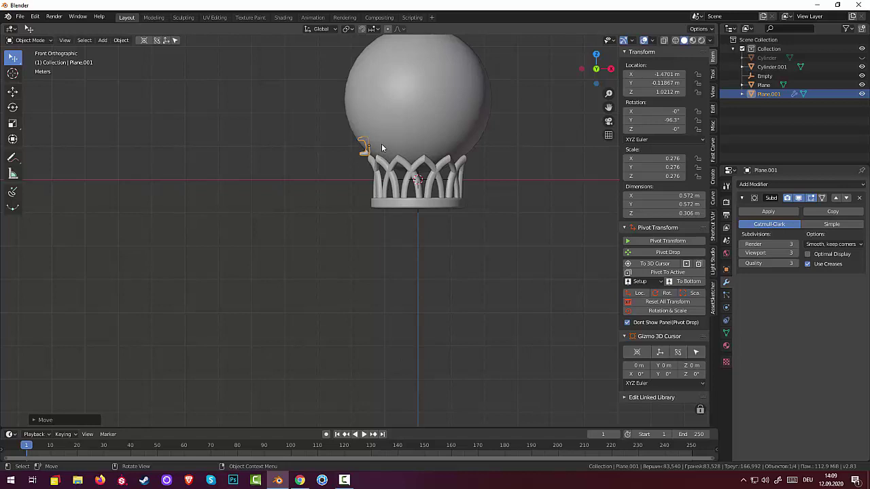
key("r")
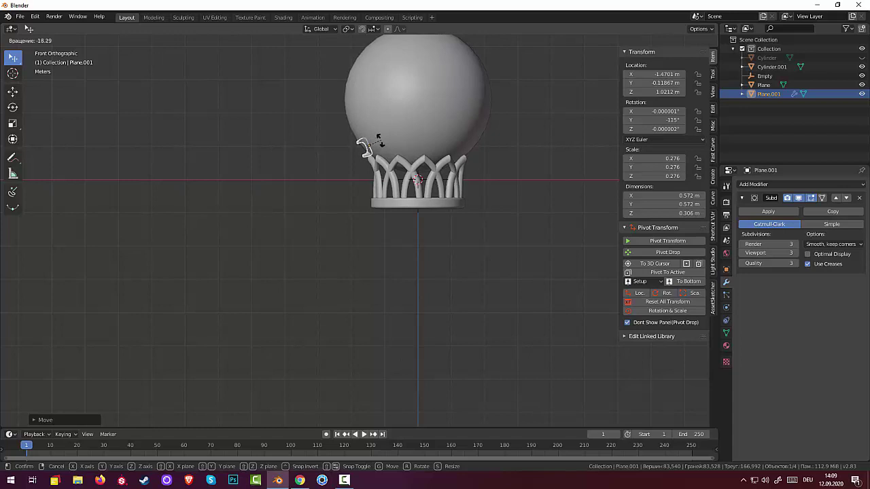
left_click(380, 143)
key("g")
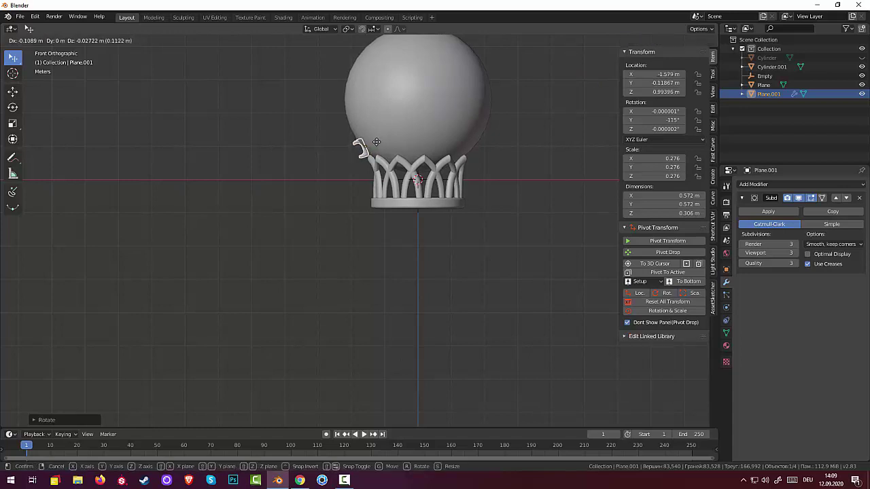
left_click(376, 142)
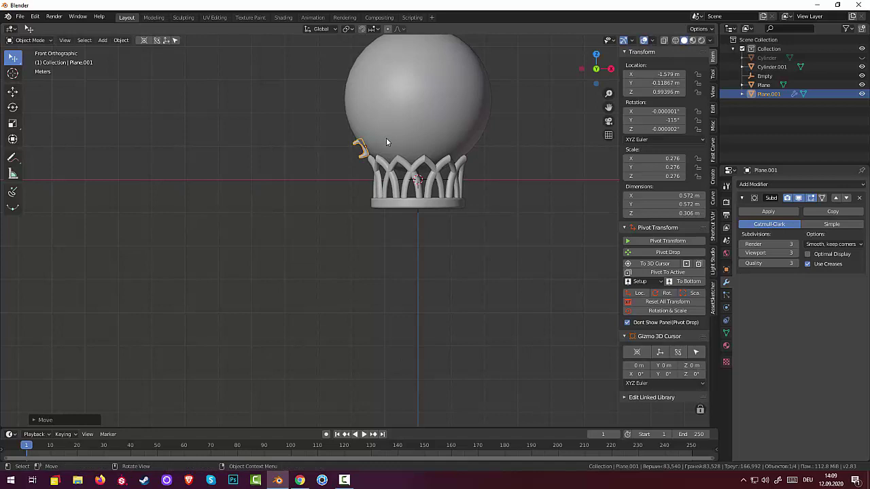
key("r")
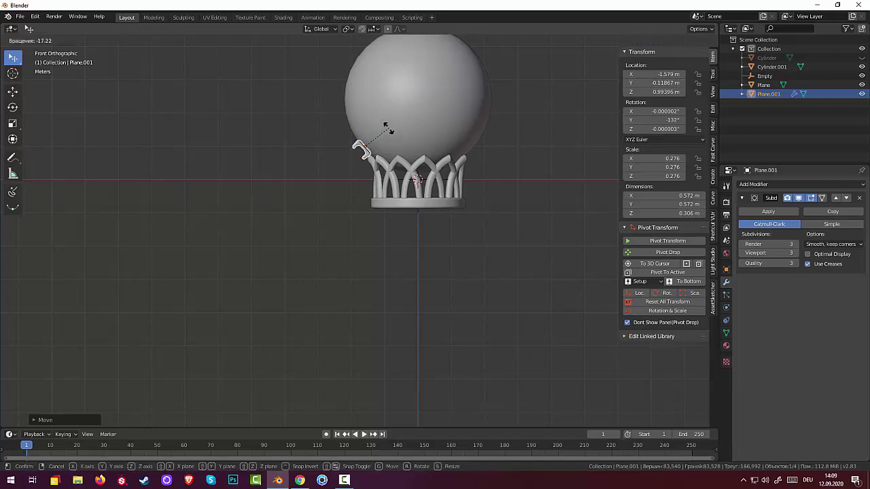
left_click(386, 129)
Reposition the prong against the sphere using the right and left side views
mouse_move(396, 131)
middle_mouse_down()
mouse_move(534, 111)
mouse_move(521, 129)
mouse_move(482, 129)
mouse_move(494, 121)
middle_mouse_up()
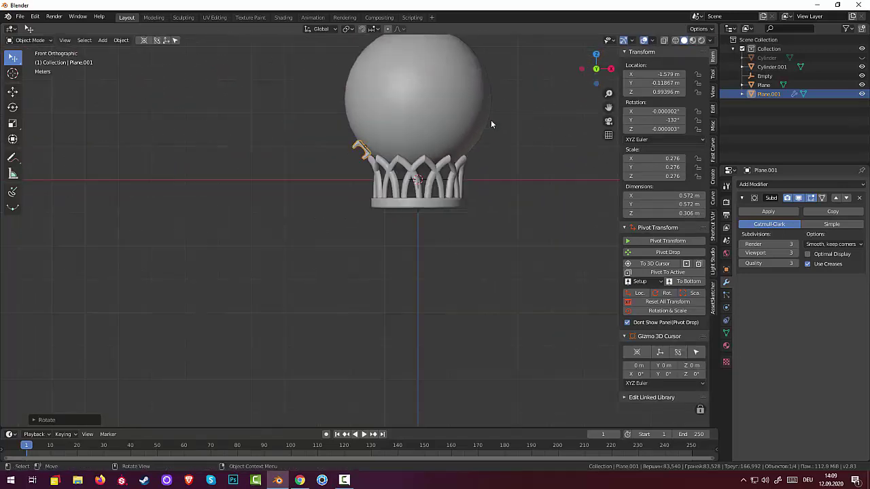
key("KP_3")
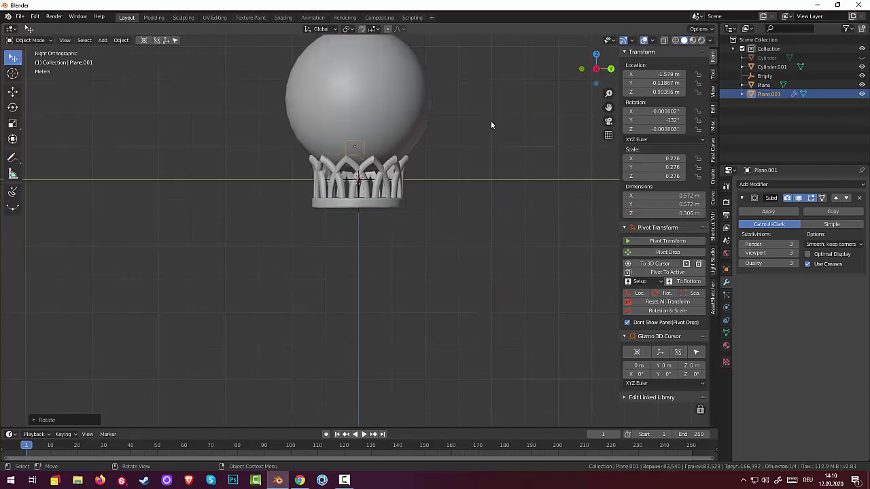
key("ctrl+KP_3")
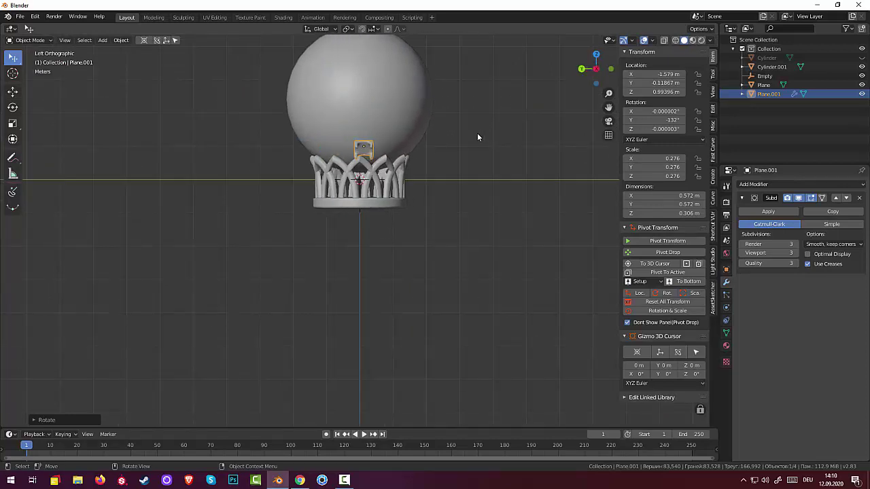
scroll(425, 155, "up", 2)
scroll(416, 150, "up", 1)
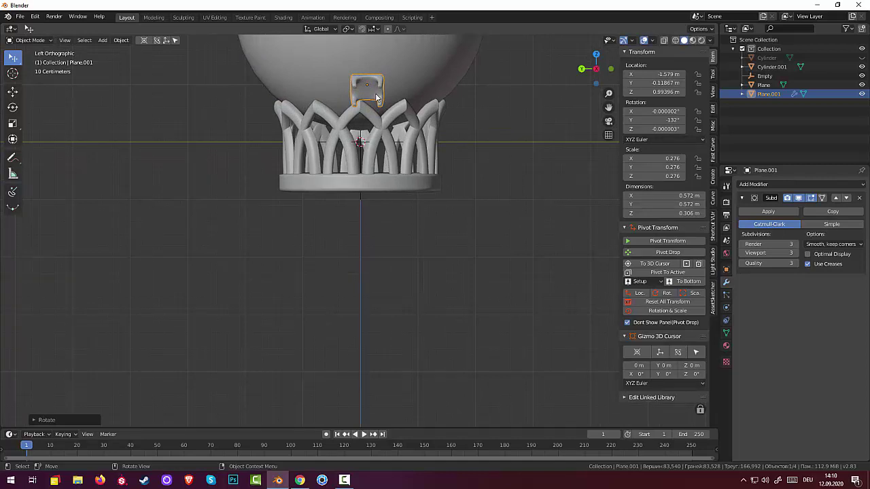
key("g")
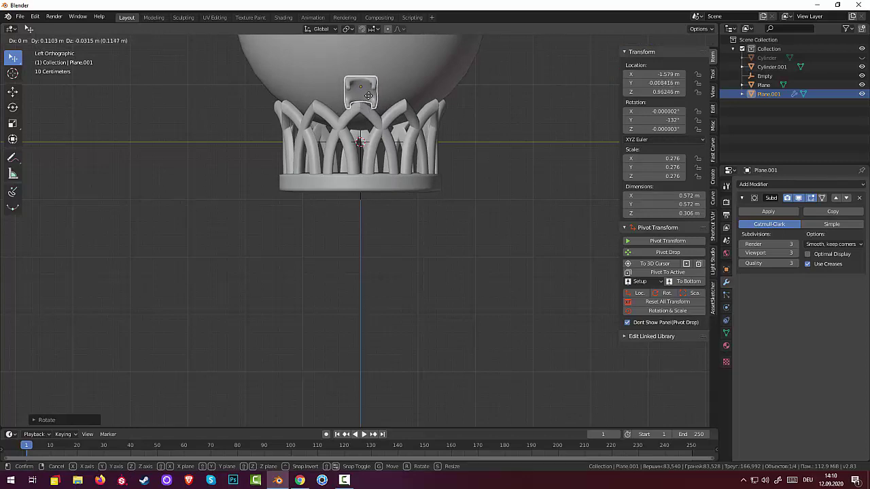
left_click(367, 95)
mouse_move(367, 95)
middle_mouse_down()
mouse_move(367, 126)
mouse_move(315, 141)
mouse_move(315, 115)
mouse_move(397, 107)
mouse_move(418, 83)
mouse_move(410, 99)
middle_mouse_up()
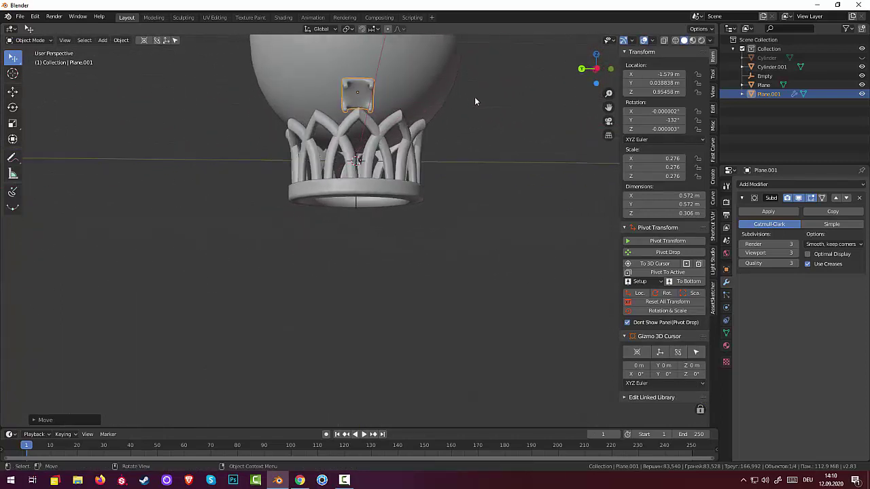
Scale the prong down to 0.188 and settle it against the sphere in front view
key("s")
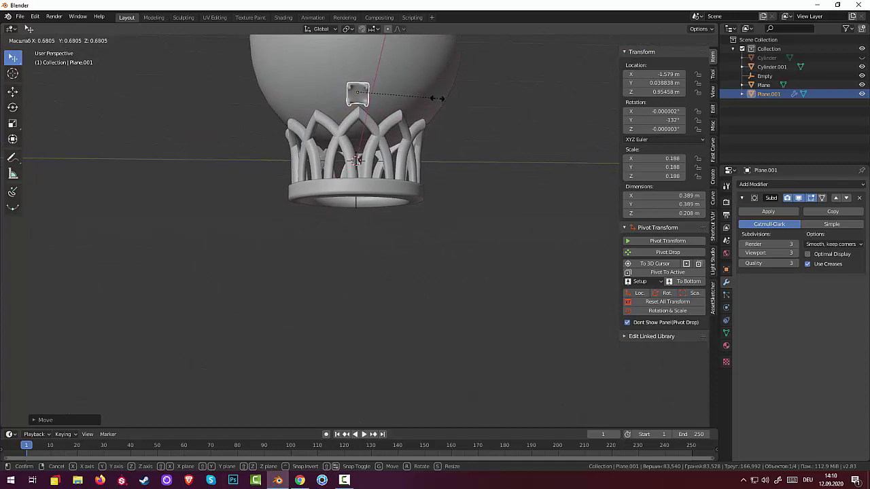
left_click(438, 98)
mouse_move(436, 97)
middle_mouse_down()
mouse_move(369, 116)
mouse_move(334, 105)
middle_mouse_up()
key("KP_1")
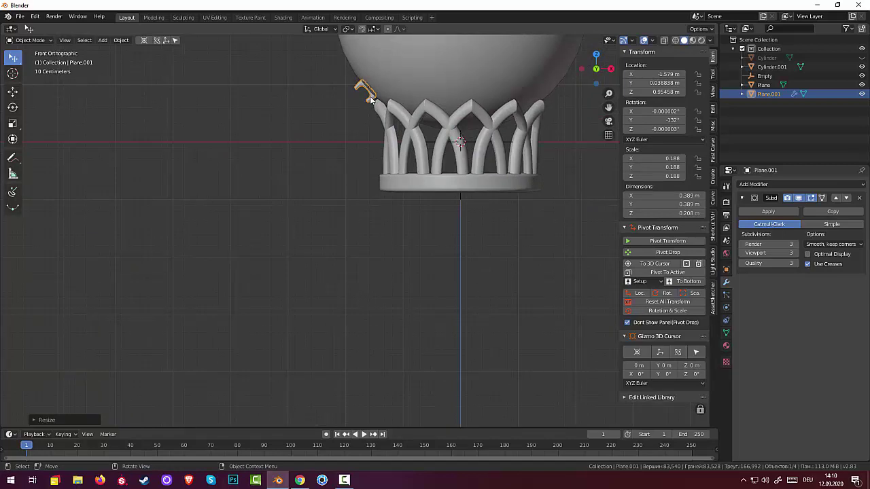
key("g")
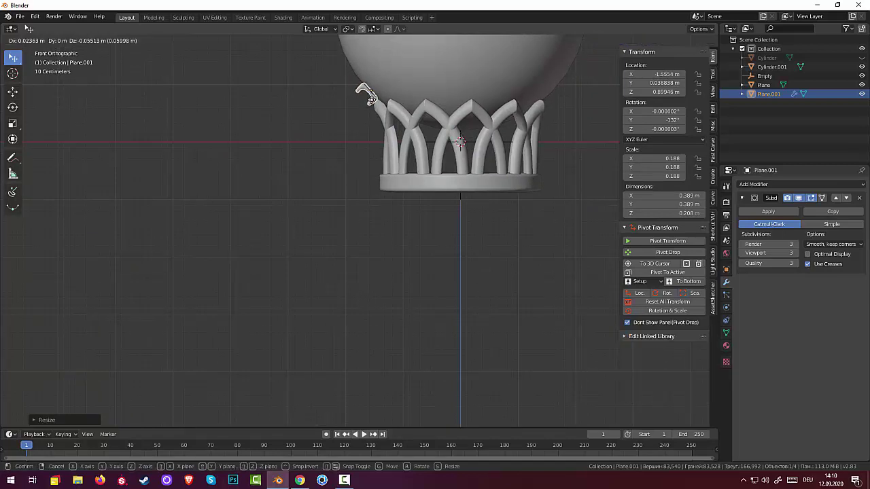
key("Return")
left_click(764, 85)
mouse_move(449, 136)
middle_mouse_down()
mouse_move(493, 106)
mouse_move(511, 111)
mouse_move(476, 124)
middle_mouse_up()
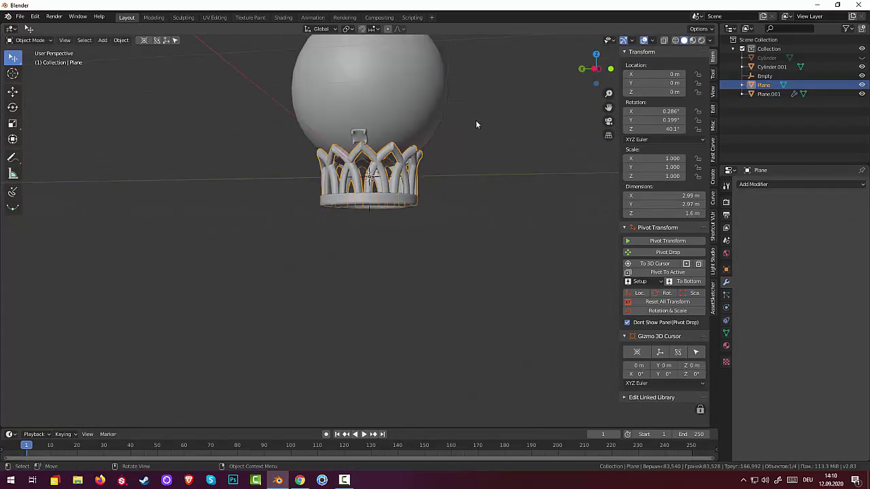
Select the small prong piece and add a Solidify modifier
scroll(474, 122, "up", 3)
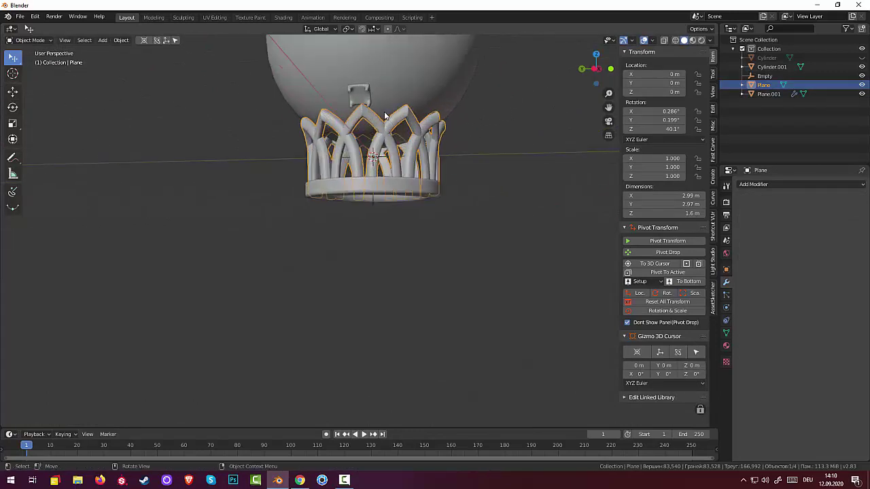
middle_click_drag(388, 117, 397, 84)
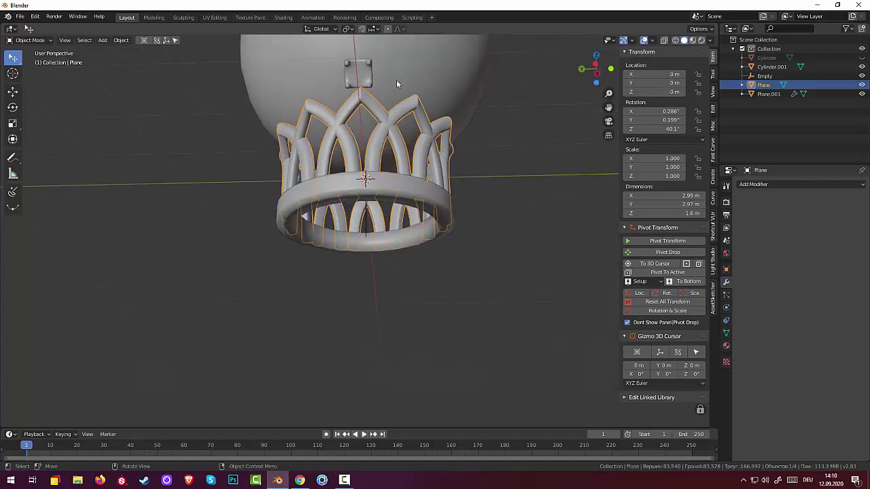
left_click(362, 74)
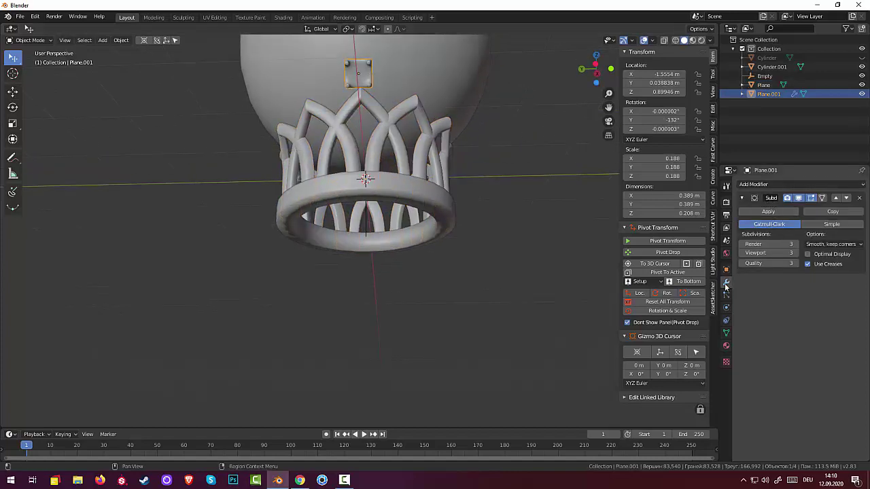
left_click(751, 185)
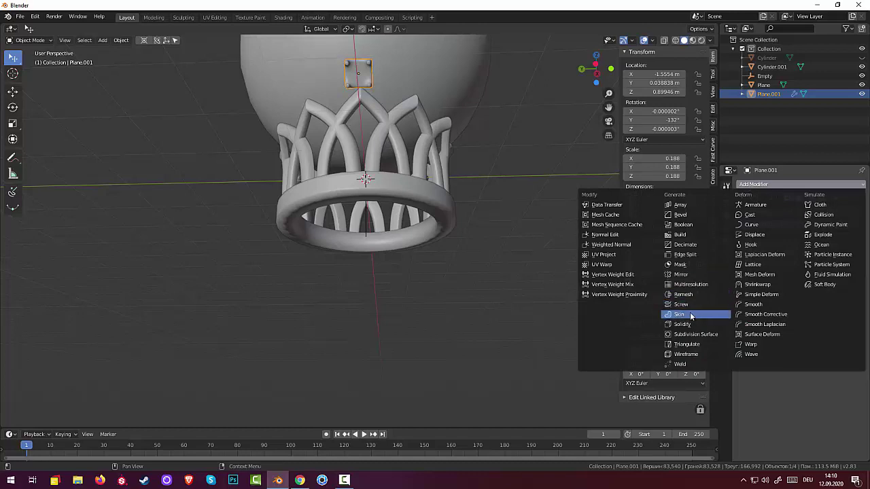
left_click(683, 324)
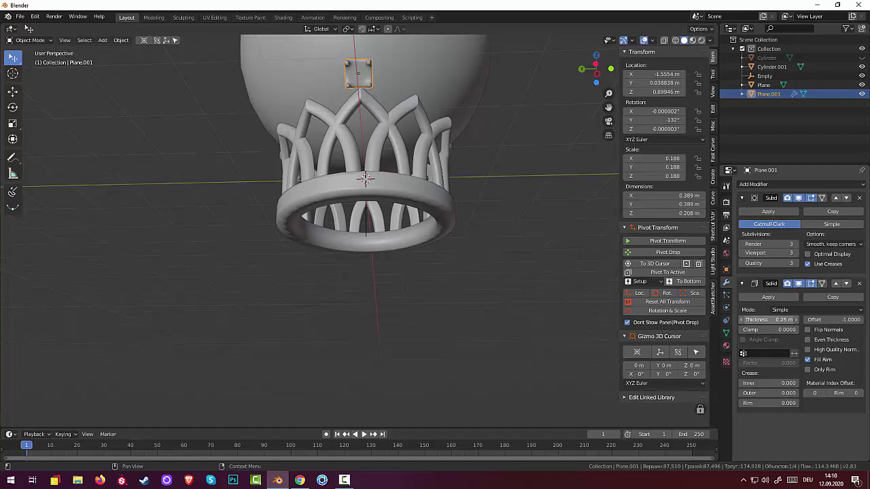
Adjust the Solidify thickness and apply the modifier into the prong's mesh
left_click_drag(767, 319, 802, 319)
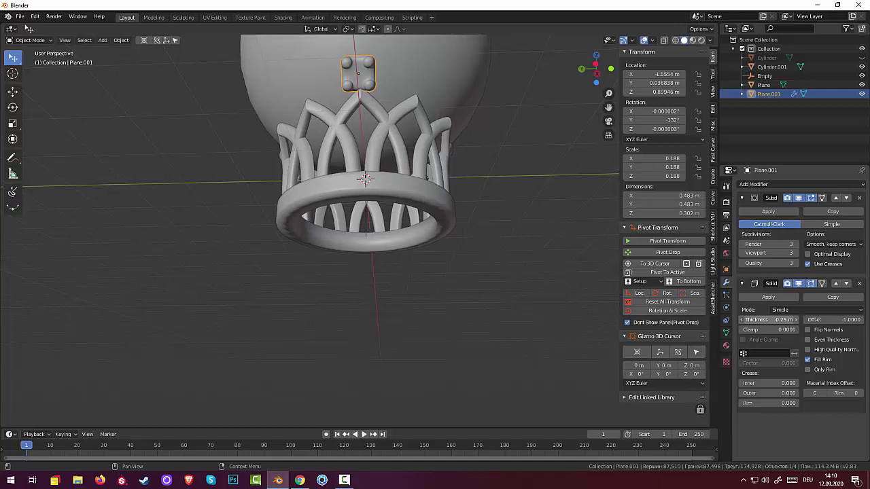
left_click_drag(787, 319, 769, 320)
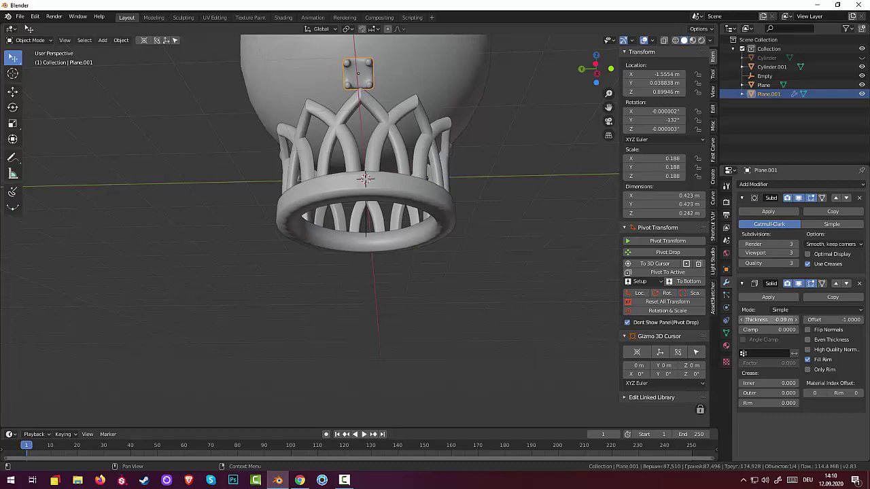
left_click(768, 297)
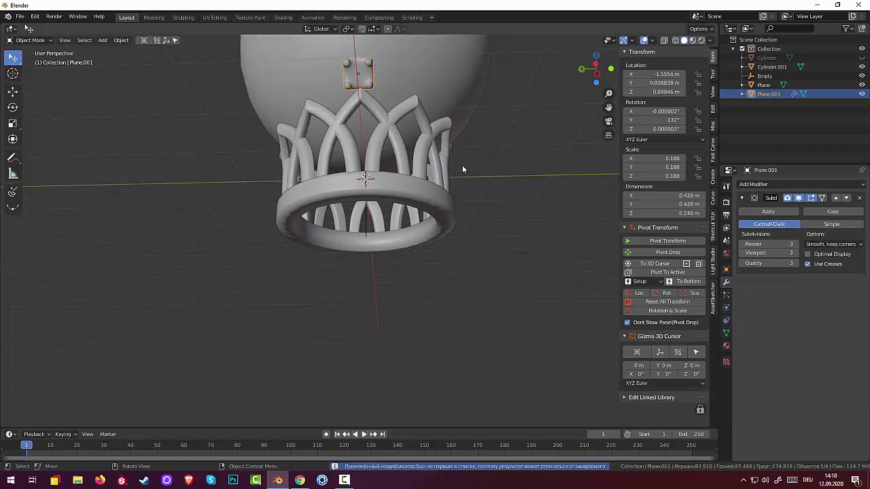
scroll(462, 166, "up", 3)
mouse_move(462, 166)
middle_mouse_down()
mouse_move(363, 158)
mouse_move(565, 179)
mouse_move(480, 158)
mouse_move(438, 174)
mouse_move(353, 182)
mouse_move(365, 127)
middle_mouse_up()
scroll(479, 158, "up", 2)
scroll(479, 158, "up", 2)
scroll(365, 127, "down", 2)
scroll(382, 178, "down", 2)
mouse_move(383, 176)
middle_mouse_down()
mouse_move(463, 105)
mouse_move(462, 119)
middle_mouse_up()
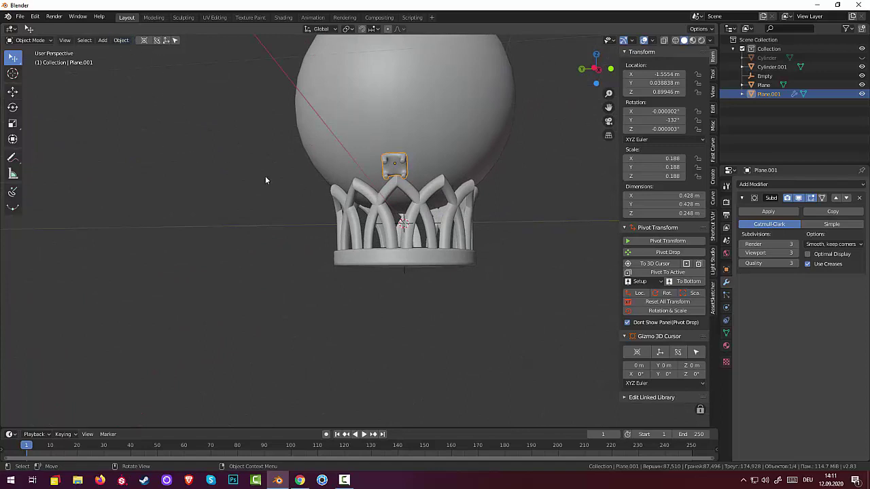
Select the Empty, then reselect the small prong piece
left_click(766, 77)
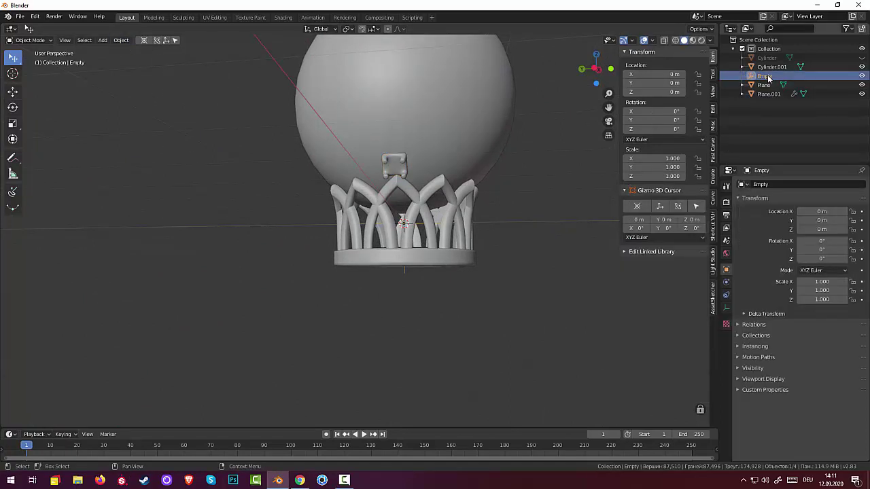
right_click(768, 79)
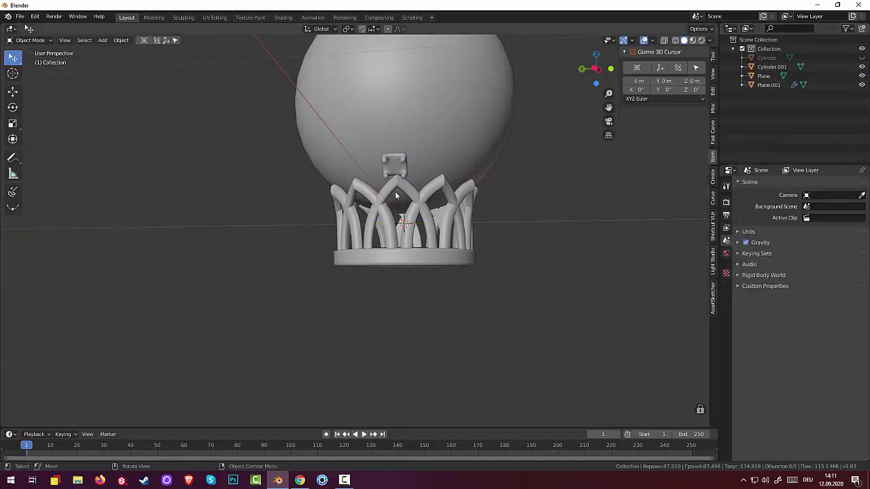
left_click(393, 168)
mouse_move(440, 197)
middle_mouse_down()
mouse_move(457, 183)
mouse_move(448, 141)
middle_mouse_up()
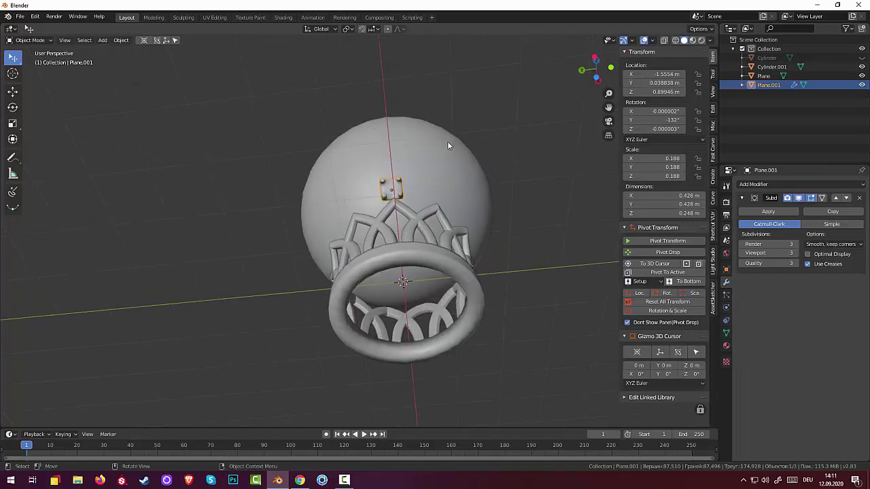
Raise the prong against the globe to about Z 0.923 m, checking side, front and top views
key("KP_3")
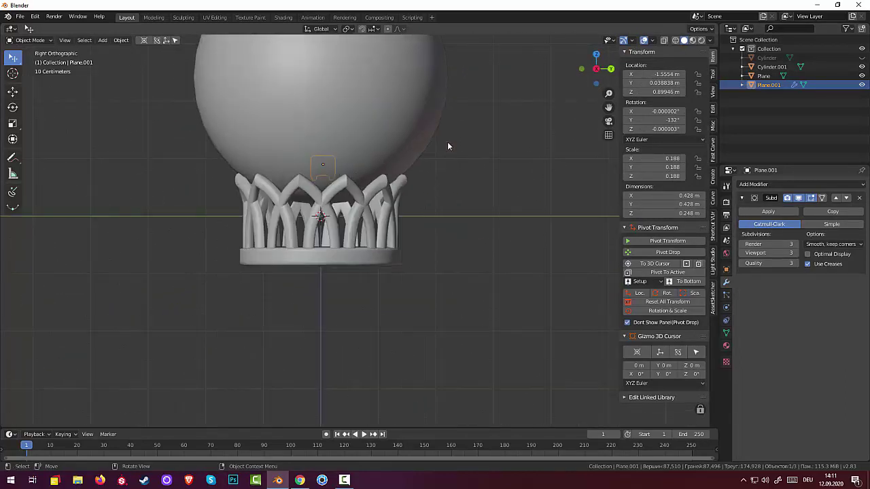
key("KP_1")
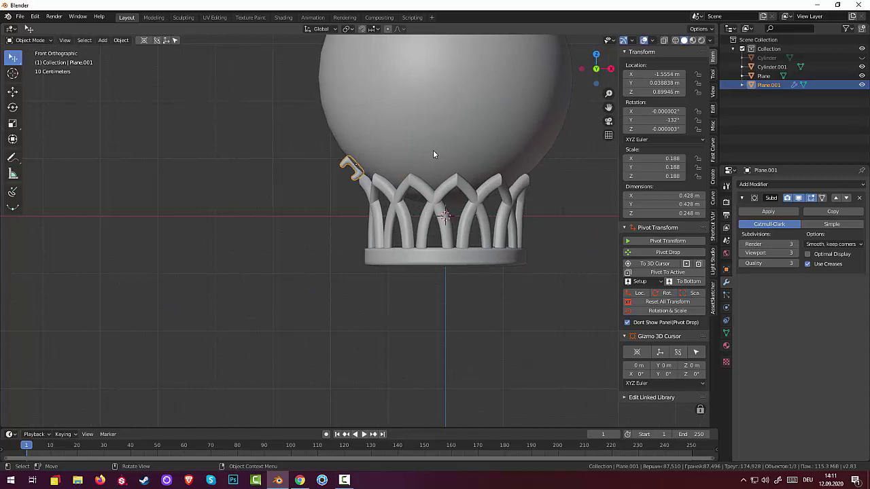
key("KP_7")
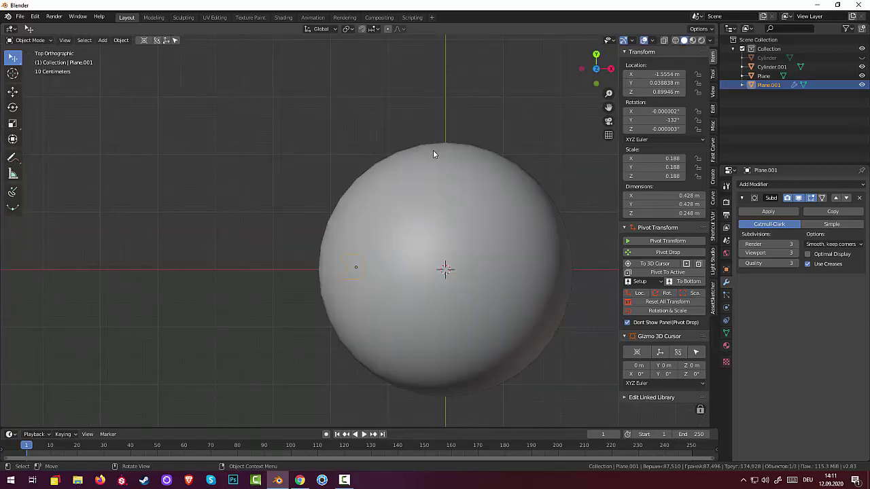
key("KP_1")
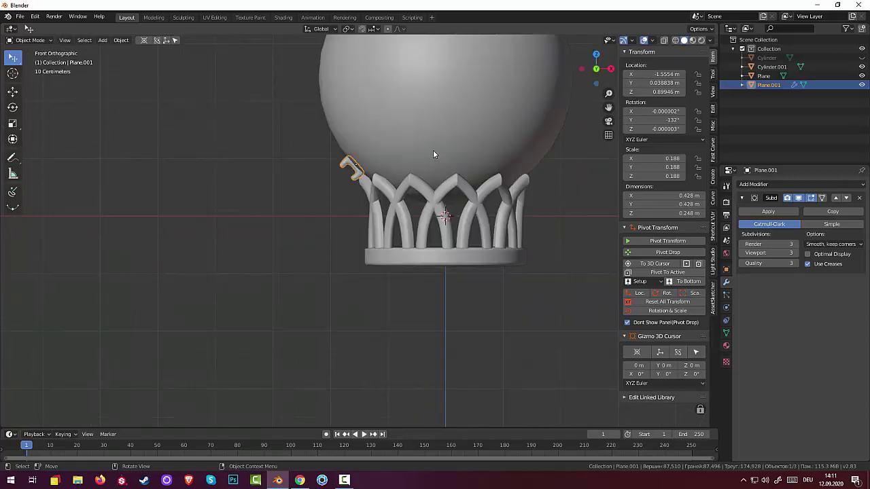
key("KP_3")
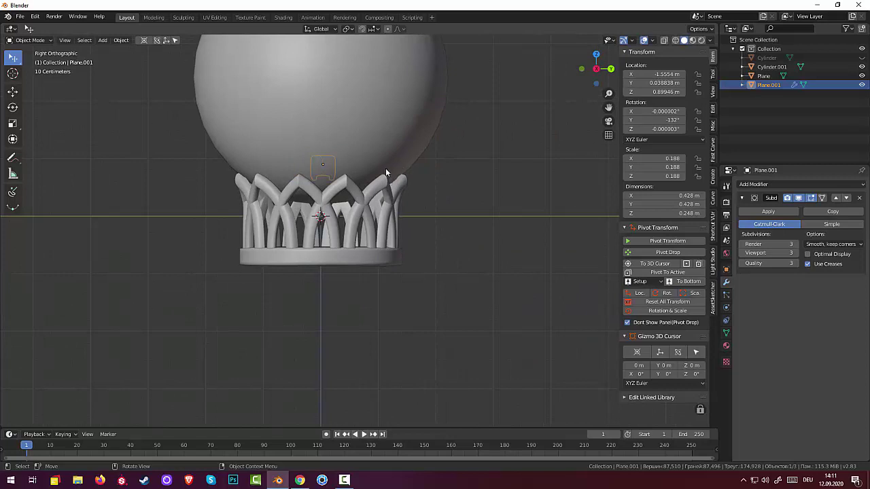
key("ctrl+KP_3")
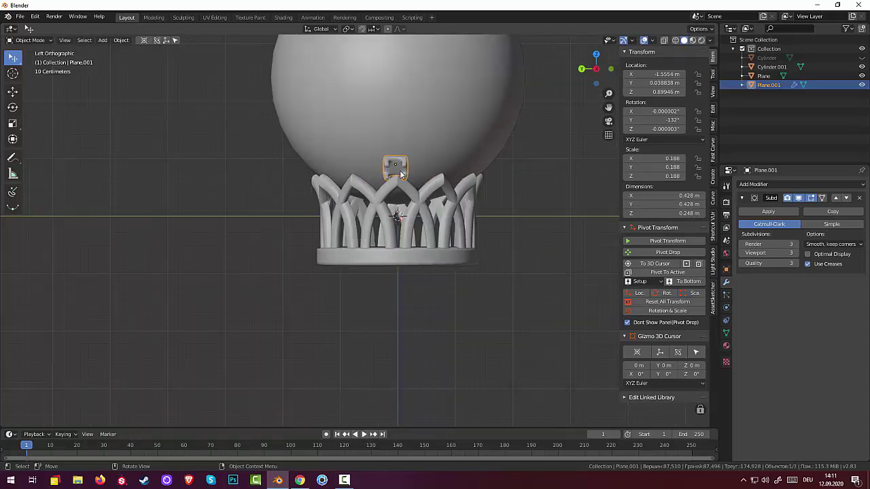
key("g")
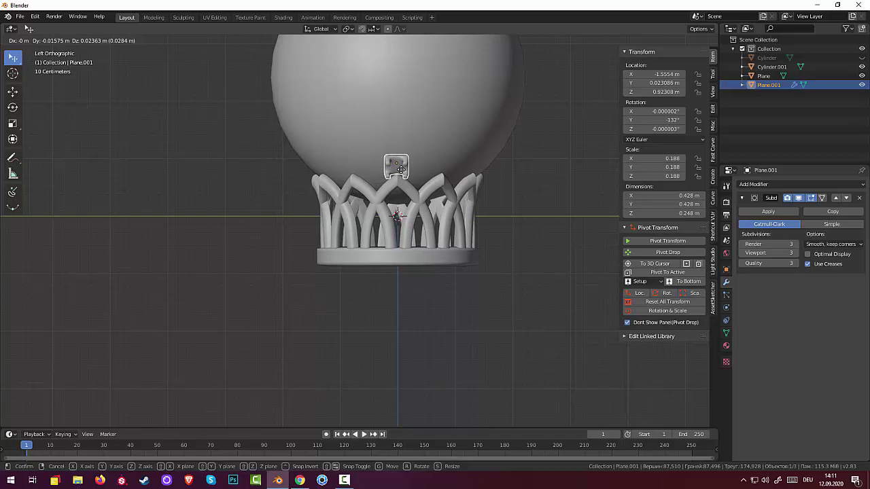
left_click(401, 170)
Set the prong's origin to the 3D cursor, add a Plain Axes Empty, and reset the prong's rotation and scale
left_click(120, 41)
mouse_move(135, 59)
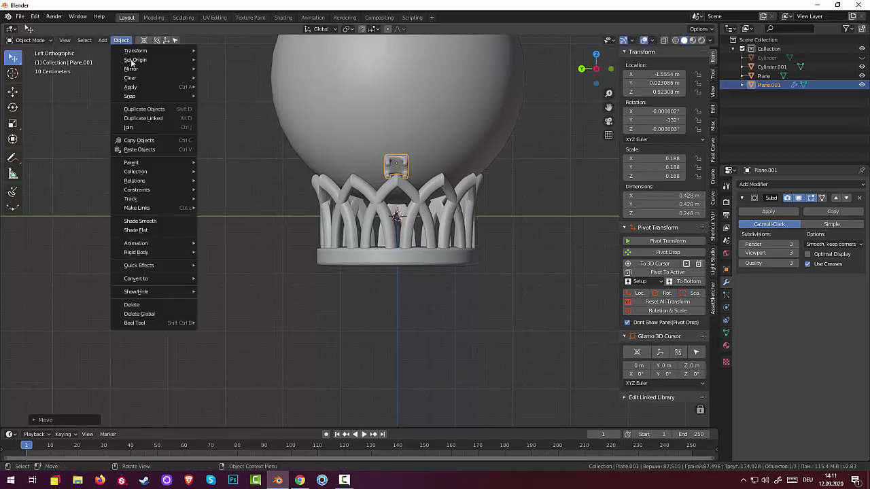
left_click(241, 84)
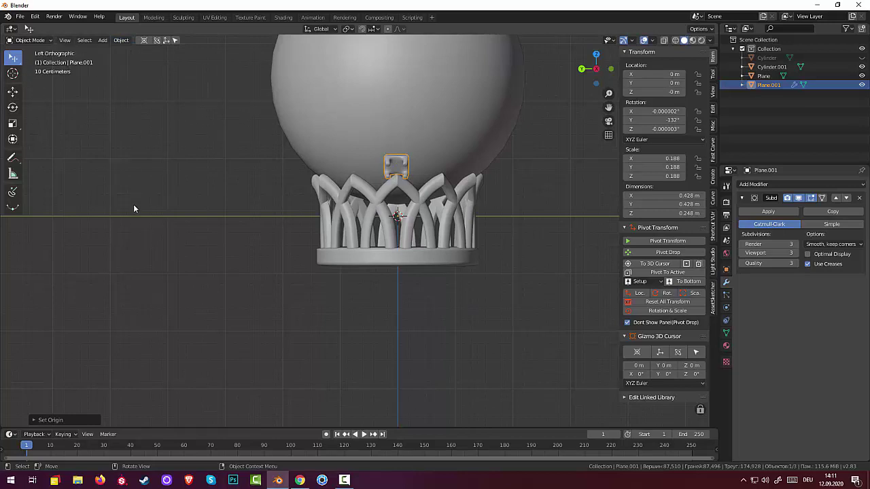
key("shift+a")
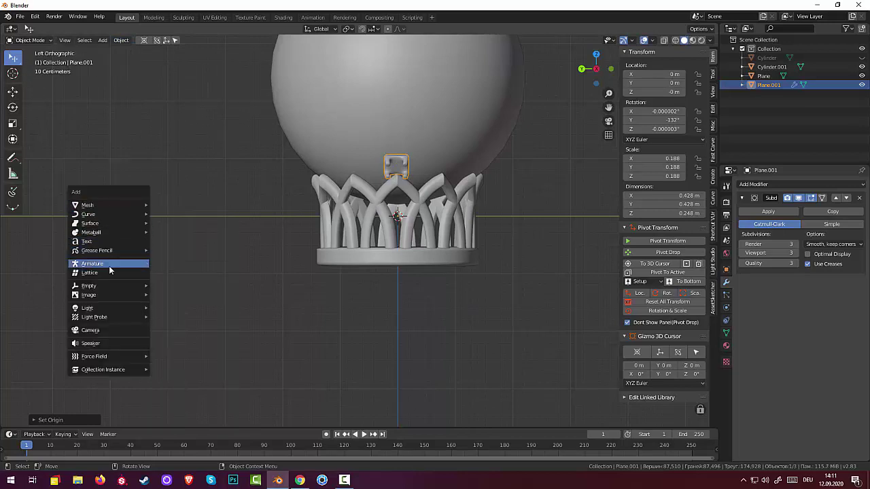
mouse_move(89, 285)
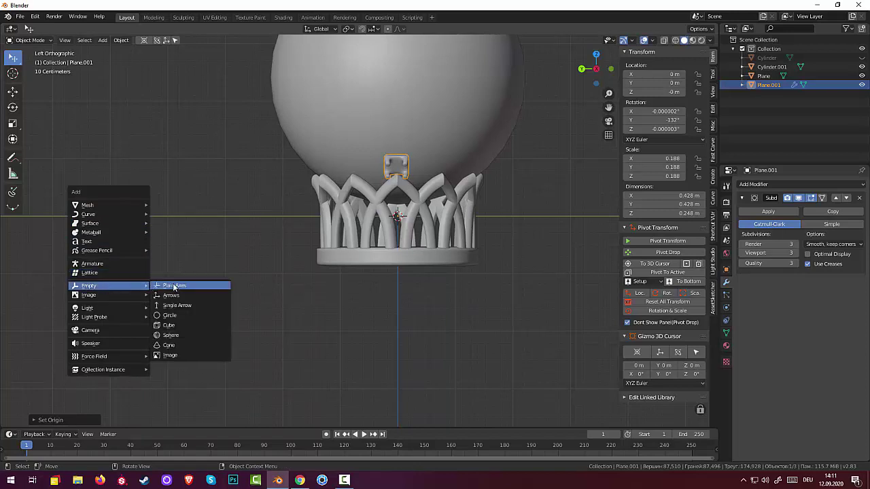
left_click(174, 286)
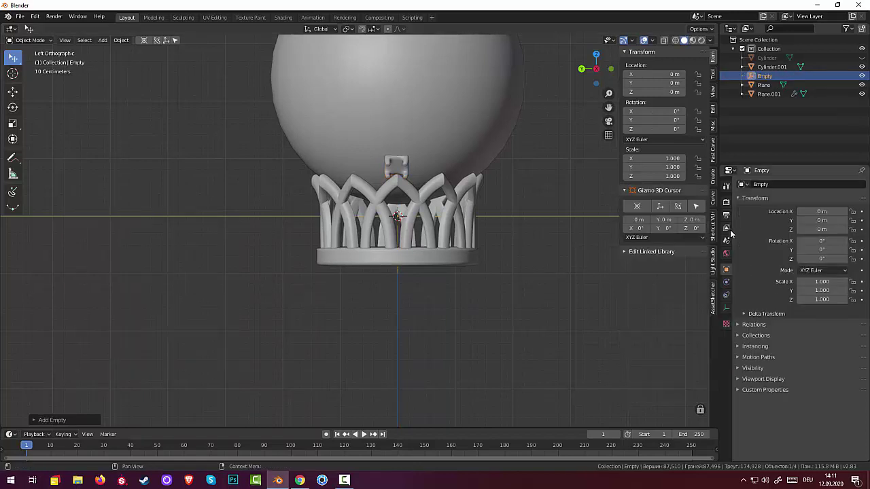
left_click(392, 168)
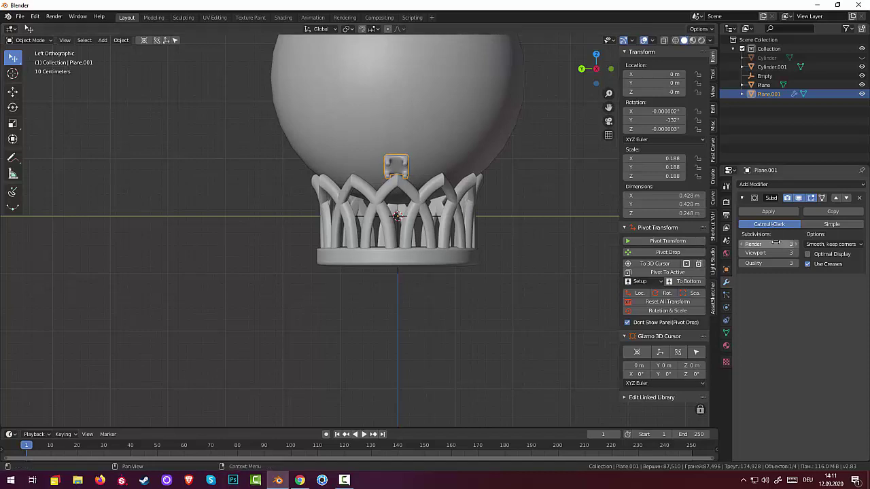
left_click(657, 301)
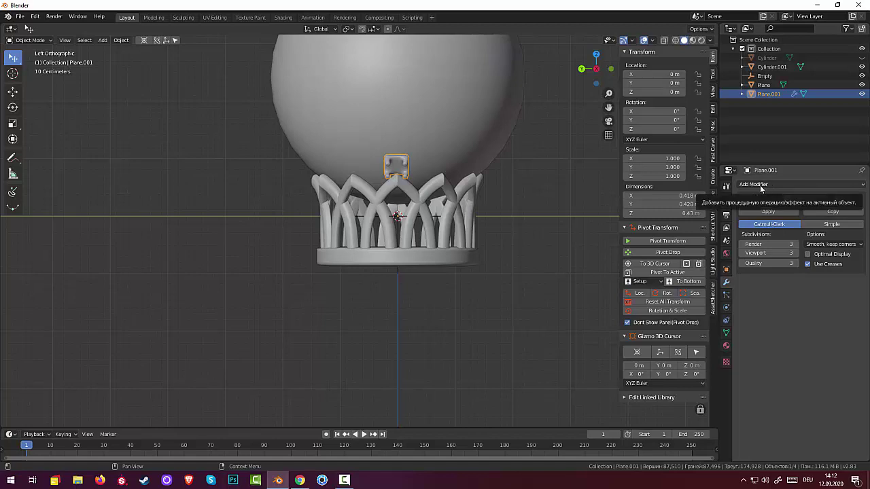
Add an Array modifier with constant offset and the Empty as offset object, setting the copy count
left_click(761, 187)
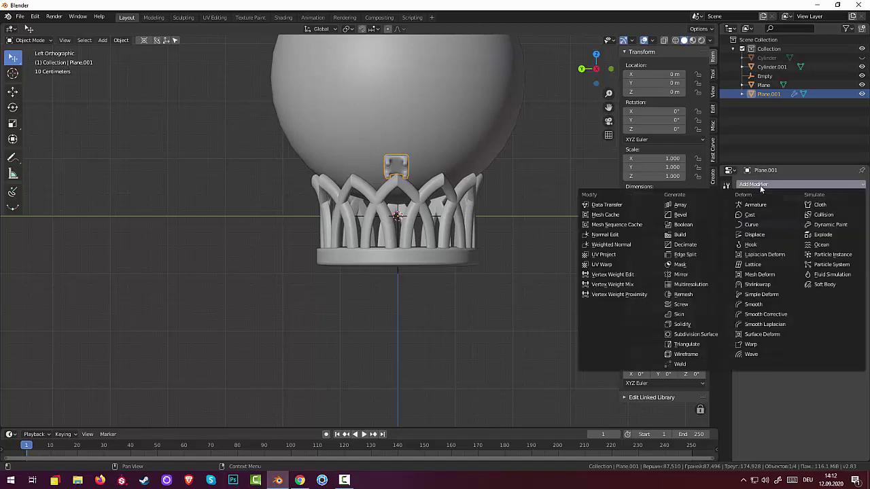
left_click(685, 206)
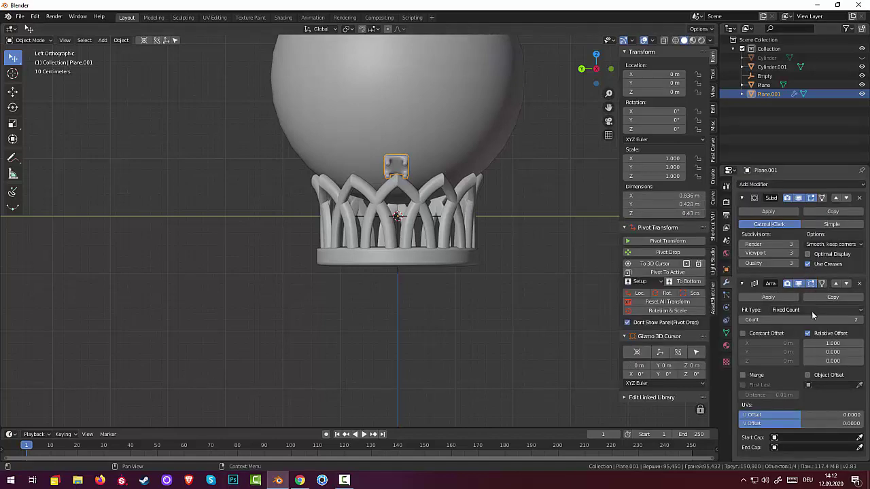
left_click(807, 334)
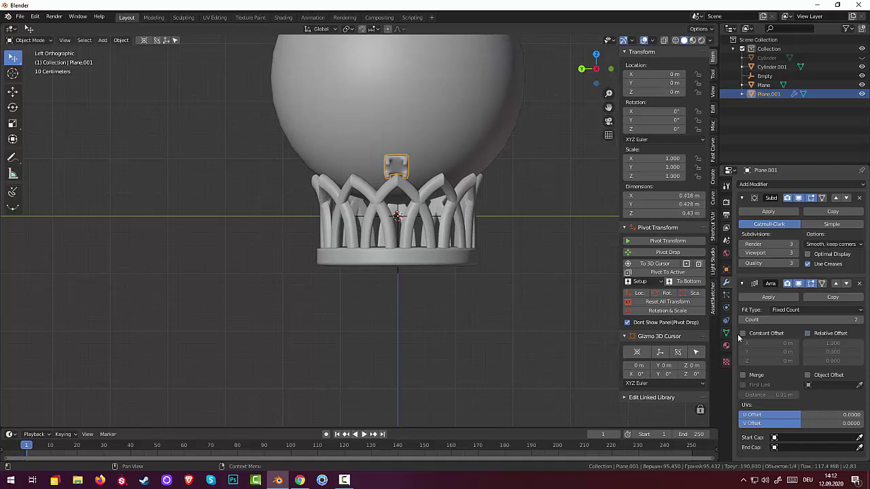
left_click(743, 334)
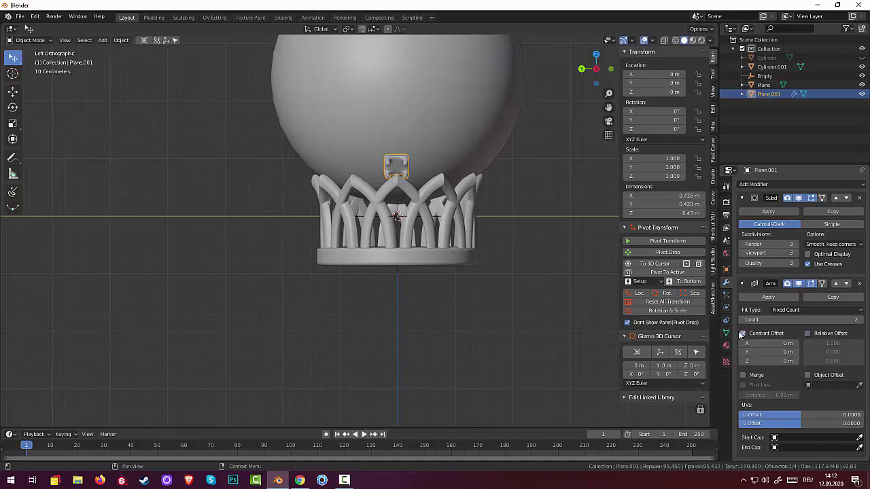
left_click(809, 386)
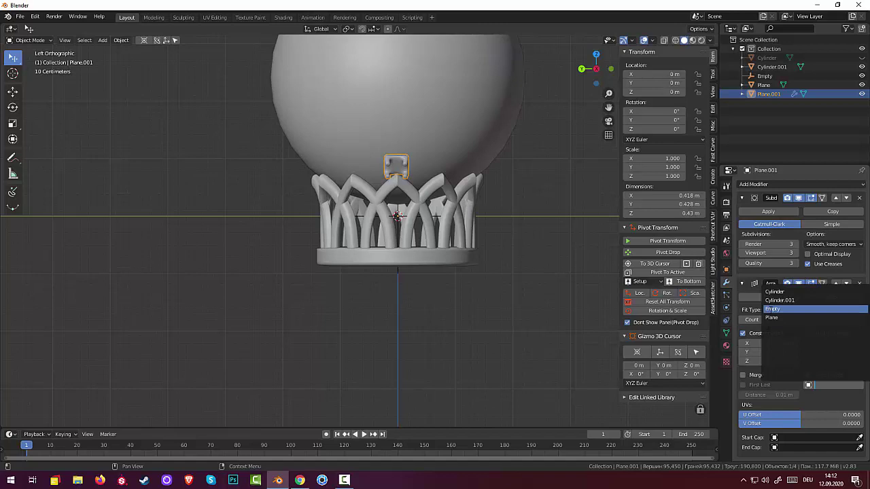
left_click(775, 310)
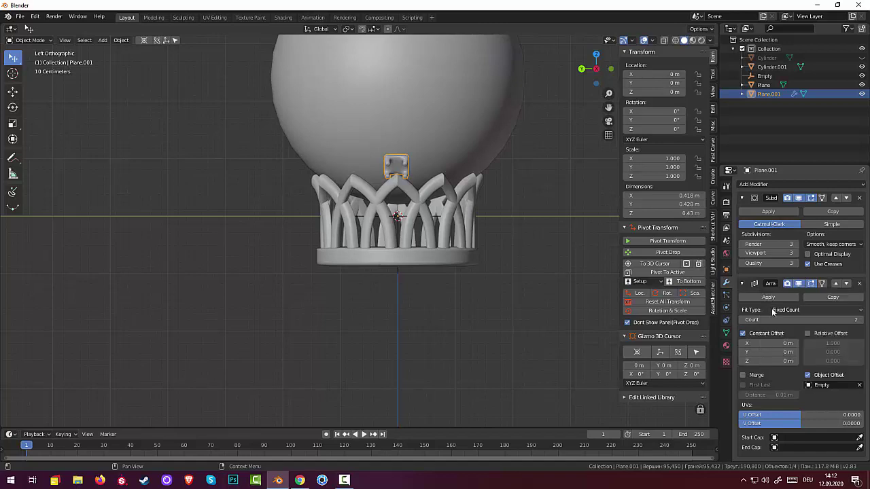
left_click(852, 318)
type("11")
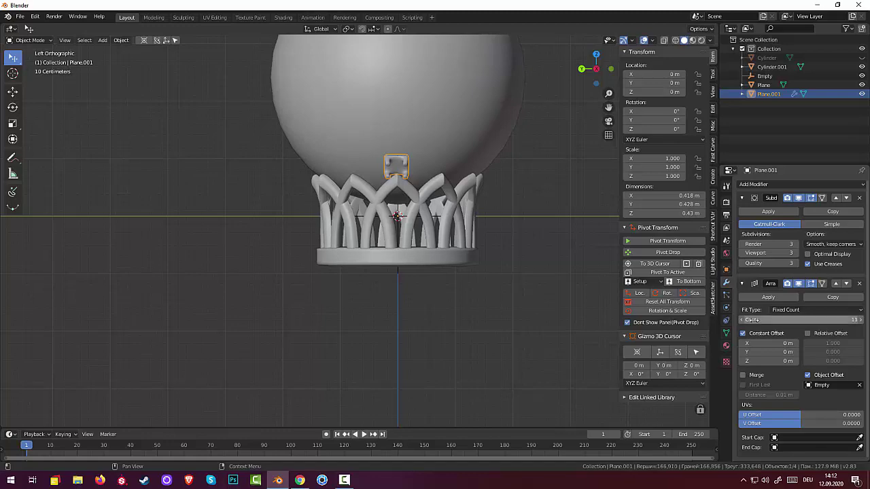
mouse_move(585, 255)
middle_mouse_down()
mouse_move(576, 151)
mouse_move(561, 128)
mouse_move(552, 201)
mouse_move(573, 263)
mouse_move(580, 258)
mouse_move(575, 264)
middle_mouse_up()
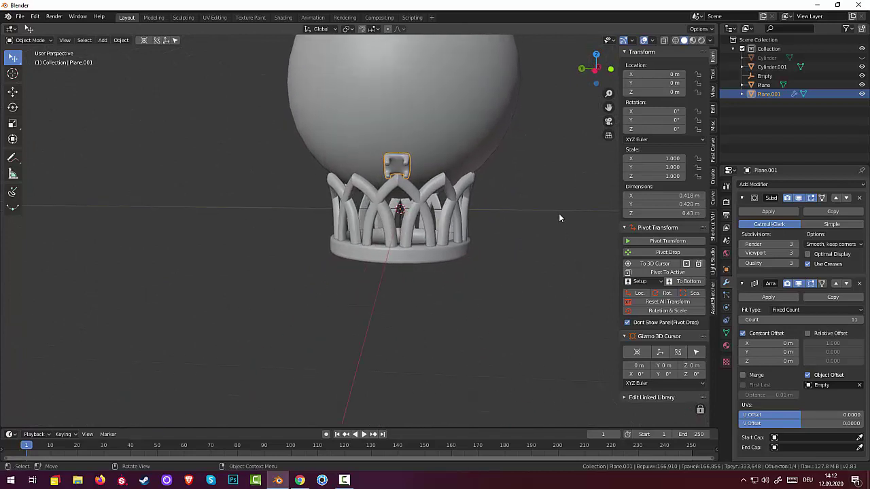
Rotate the prong about Z to about -36° and reduce the array to 10 copies around the crown
key("r")
key("z")
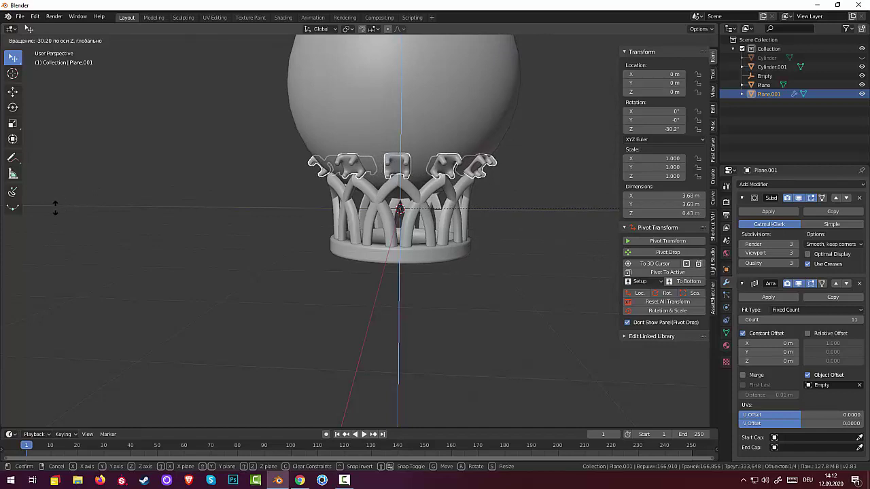
left_click(55, 206)
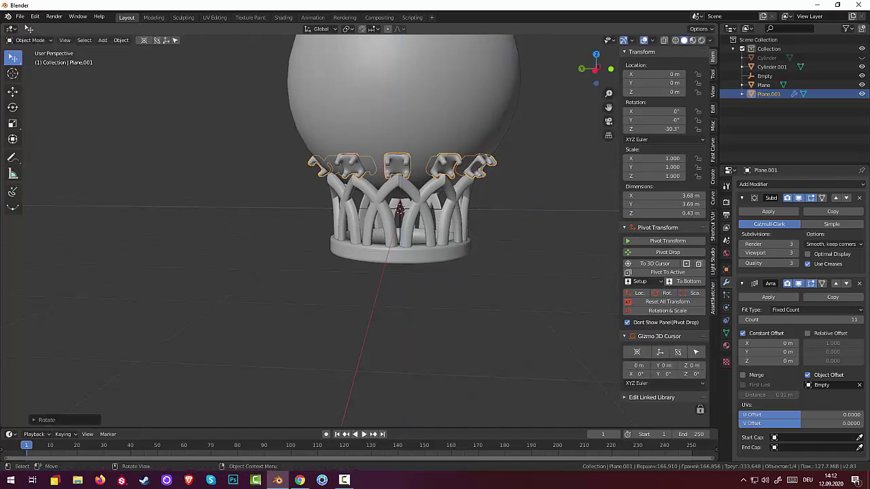
mouse_move(225, 193)
middle_mouse_down()
mouse_move(301, 166)
mouse_move(412, 185)
mouse_move(386, 200)
mouse_move(371, 160)
mouse_move(272, 160)
mouse_move(192, 183)
mouse_move(224, 184)
mouse_move(235, 199)
middle_mouse_up()
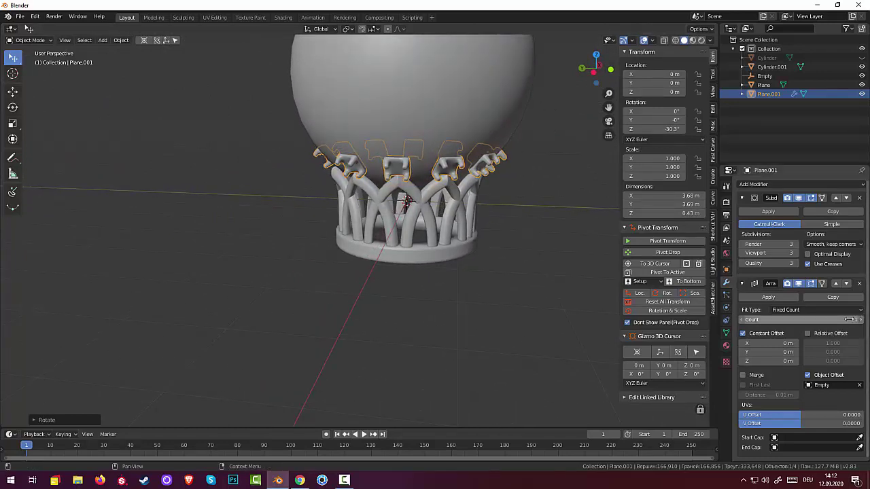
left_click(745, 319)
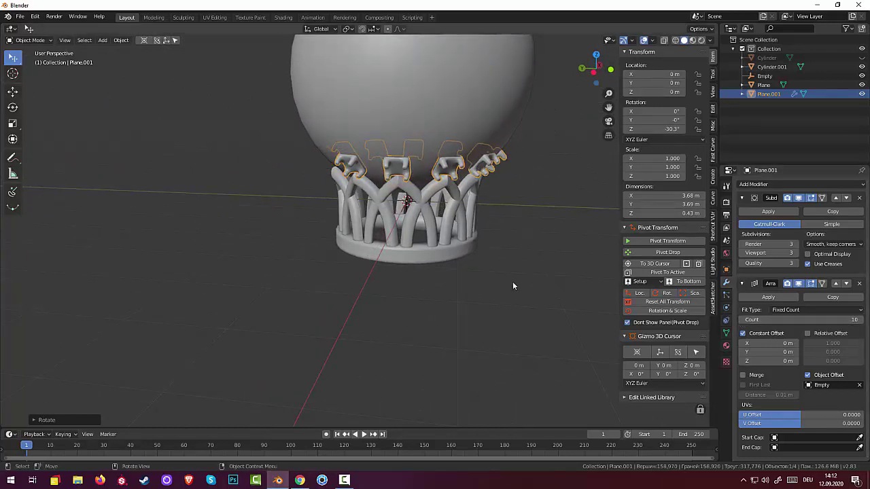
mouse_move(514, 286)
middle_mouse_down()
mouse_move(516, 270)
mouse_move(547, 265)
mouse_move(450, 276)
mouse_move(280, 245)
mouse_move(234, 253)
mouse_move(239, 258)
middle_mouse_up()
key("r")
key("z")
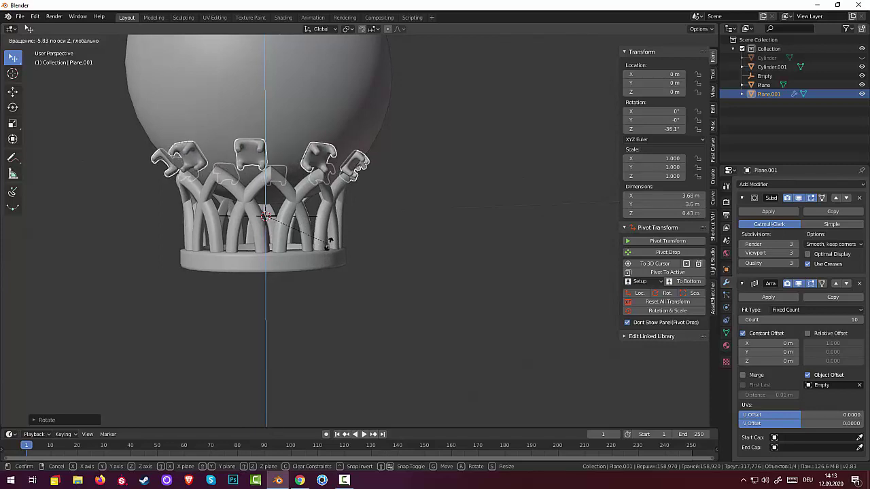
left_click(330, 243)
mouse_move(363, 240)
middle_mouse_down()
mouse_move(260, 229)
mouse_move(156, 244)
mouse_move(200, 248)
middle_mouse_up()
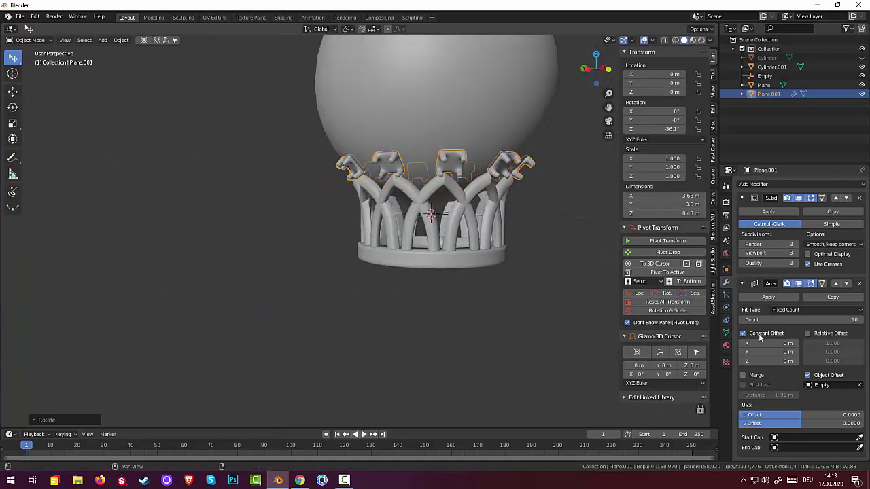
Drop the prong array to one copy, then raise it back to two
left_click_drag(788, 319, 748, 320)
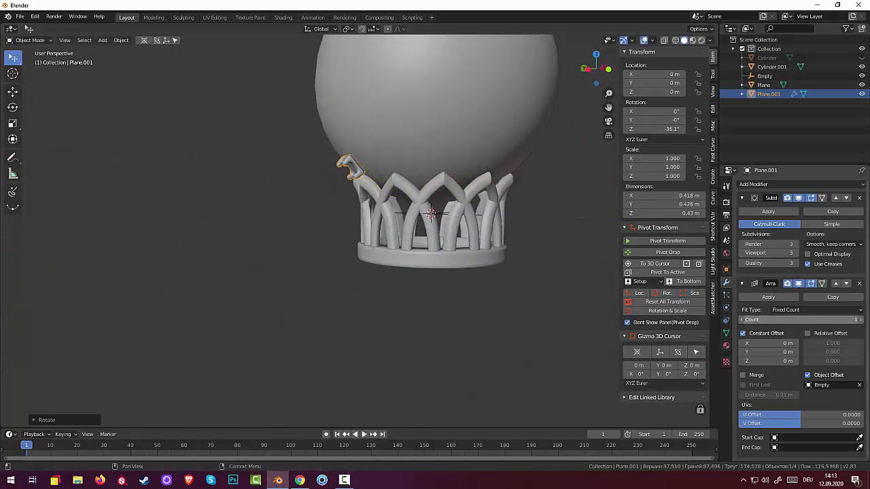
mouse_move(485, 272)
middle_mouse_down()
mouse_move(547, 251)
mouse_move(568, 255)
mouse_move(560, 241)
mouse_move(605, 258)
mouse_move(535, 248)
mouse_move(539, 239)
middle_mouse_up()
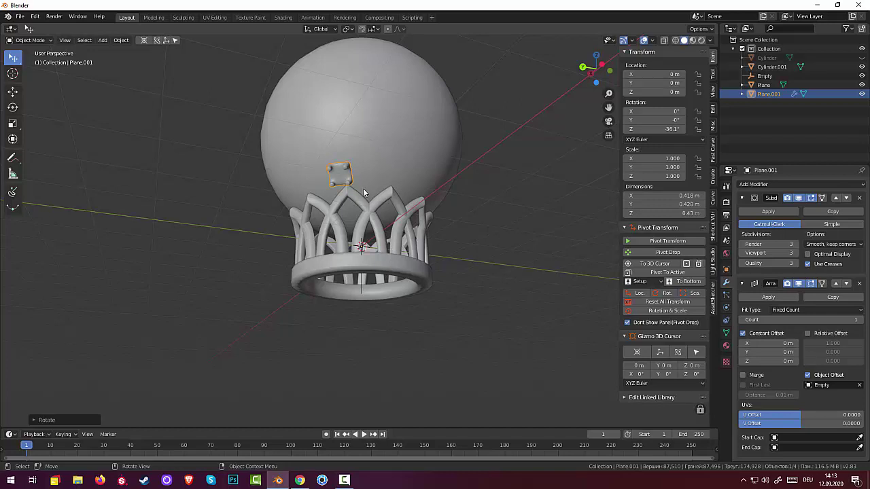
mouse_move(400, 207)
middle_mouse_down()
mouse_move(439, 213)
mouse_move(399, 193)
mouse_move(432, 39)
mouse_move(374, 47)
mouse_move(363, 195)
middle_mouse_up()
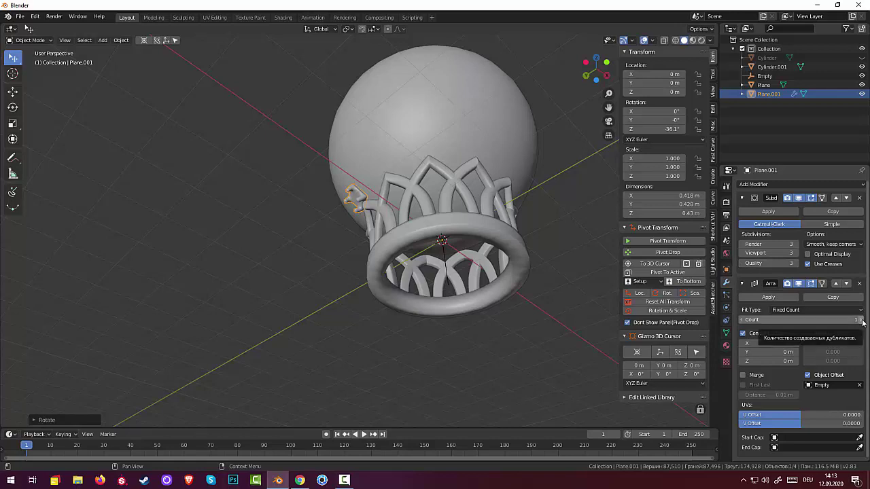
left_click(859, 319)
mouse_move(517, 262)
middle_mouse_down()
mouse_move(494, 269)
mouse_move(491, 283)
mouse_move(488, 268)
mouse_move(504, 278)
middle_mouse_up()
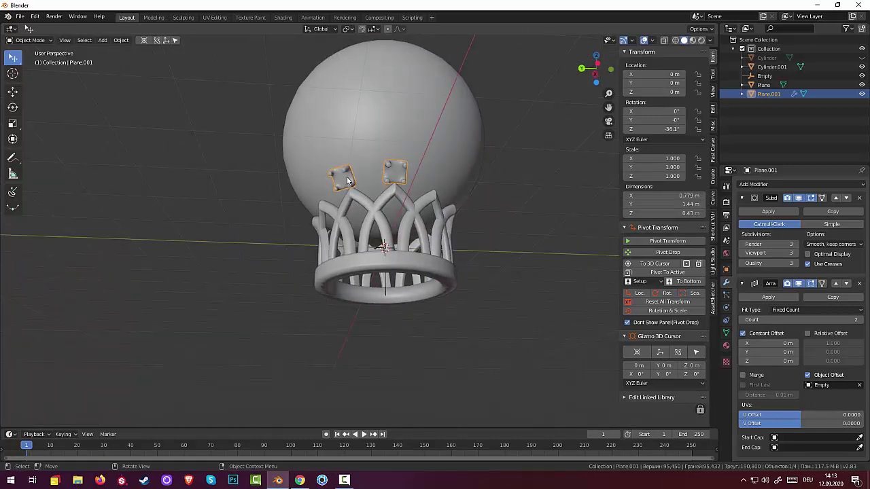
Rotate Plane.001 about Z to −32.6°
key("r")
key("z")
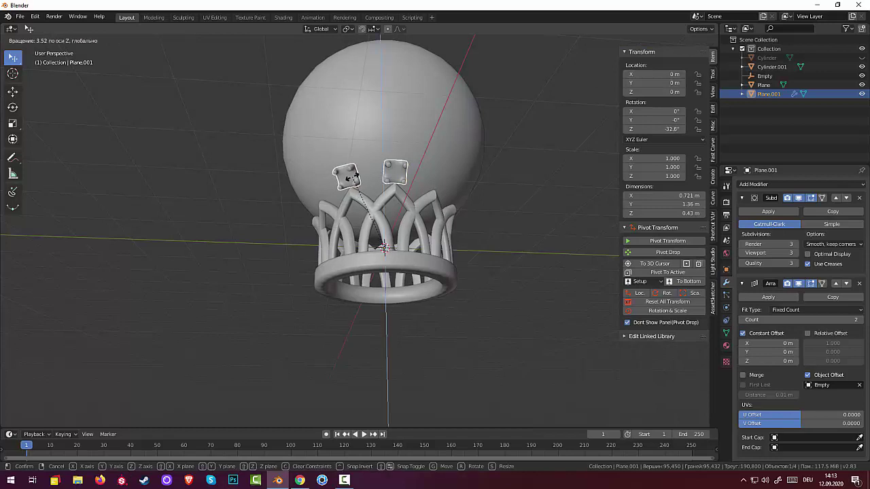
left_click(352, 177)
mouse_move(484, 224)
middle_mouse_down()
mouse_move(500, 204)
mouse_move(488, 232)
middle_mouse_up()
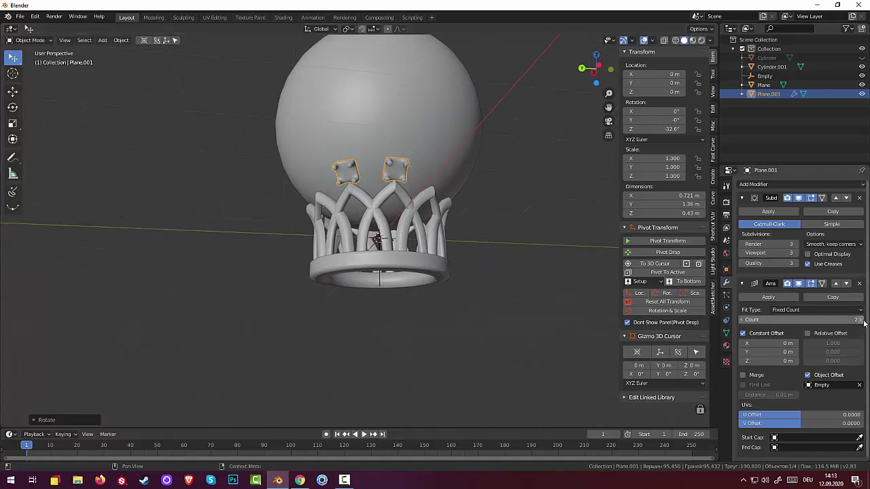
Raise the prong array count from three up to seven copies, then deselect
left_click_drag(863, 323, 869, 323)
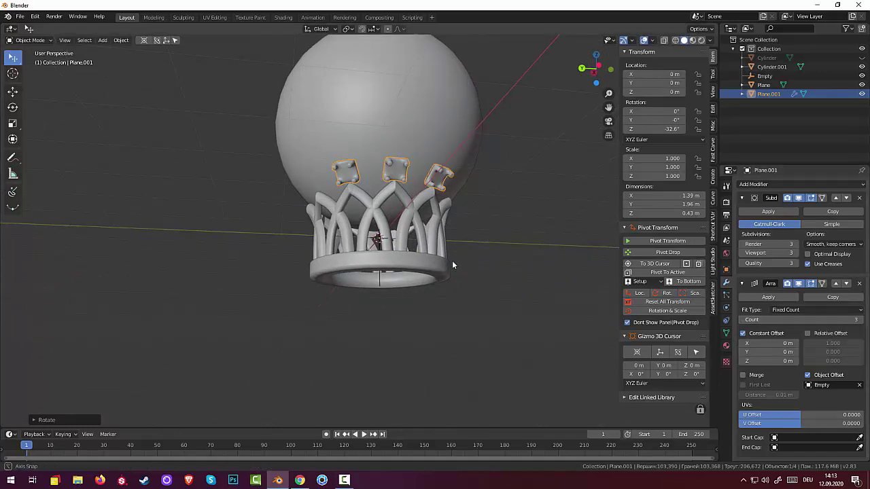
mouse_move(452, 261)
middle_mouse_down()
mouse_move(413, 253)
mouse_move(402, 262)
middle_mouse_up()
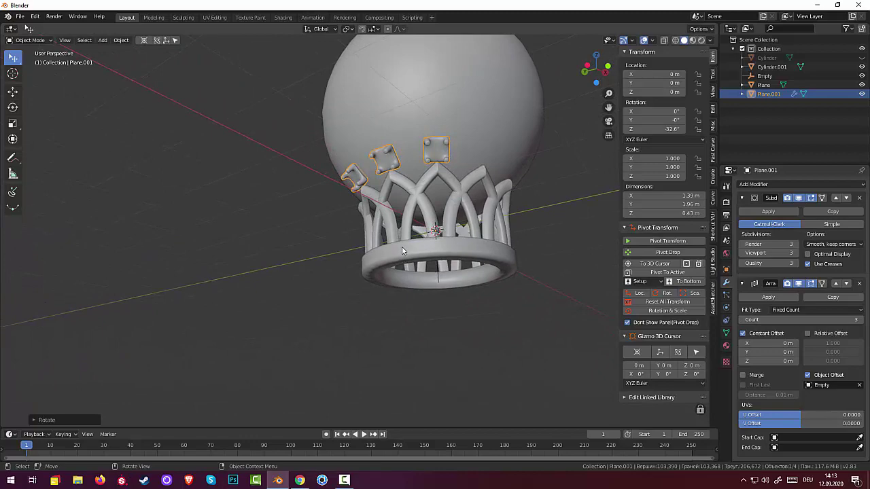
left_click_drag(860, 323, 865, 323)
middle_click_drag(494, 247, 408, 258)
left_click(860, 319)
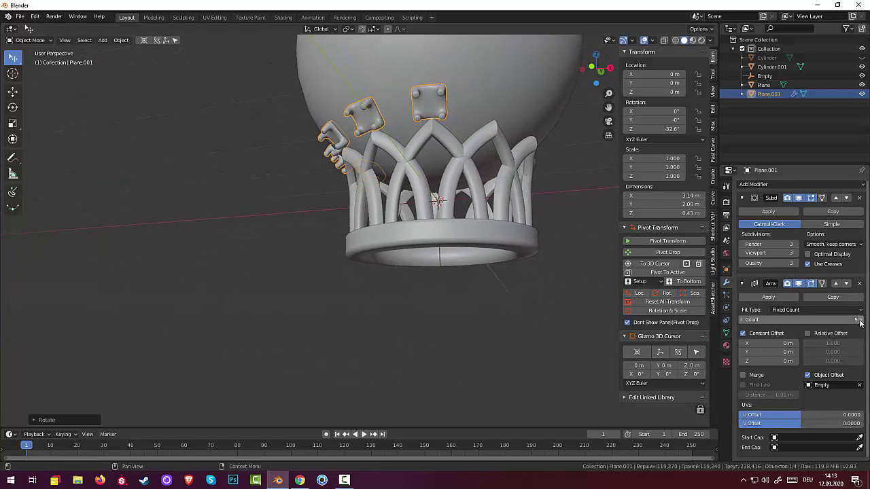
mouse_move(529, 294)
middle_mouse_down()
mouse_move(490, 297)
mouse_move(537, 329)
middle_mouse_up()
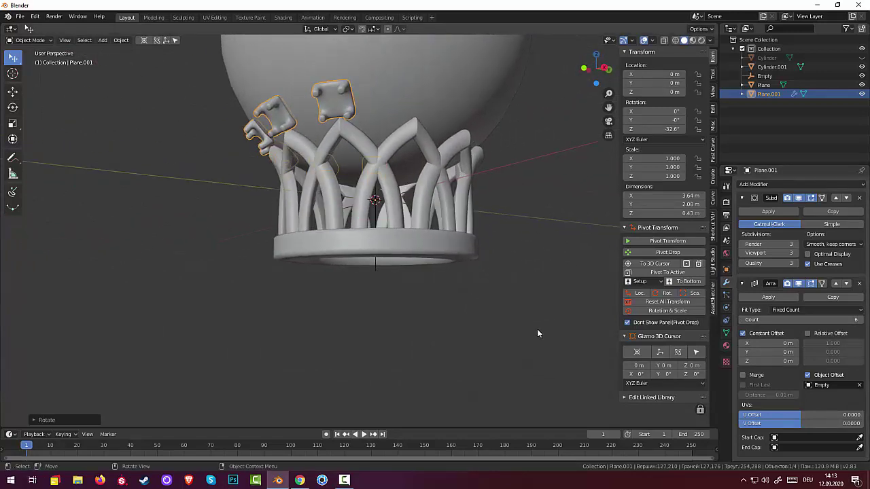
left_click(861, 320)
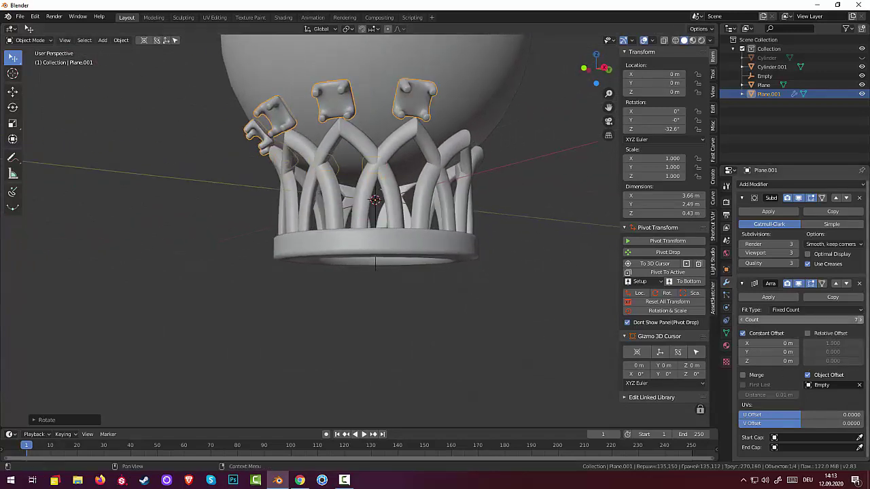
left_click(453, 297)
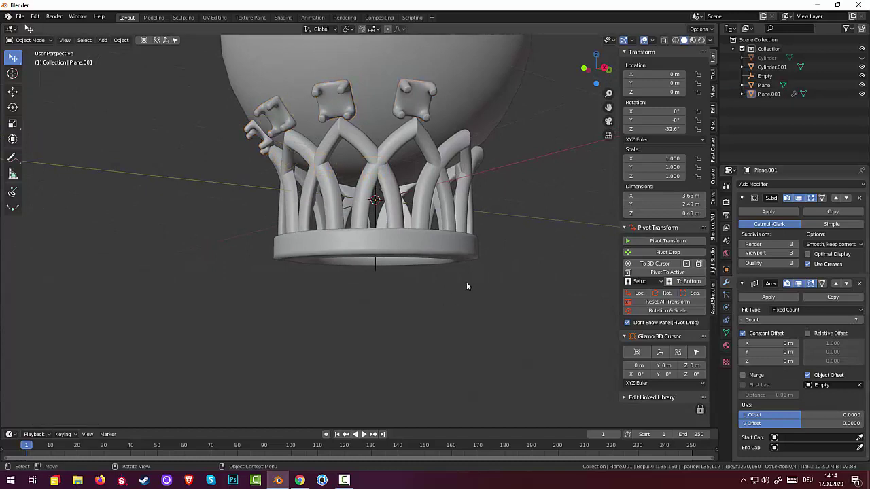
mouse_move(467, 286)
middle_mouse_down()
mouse_move(437, 292)
mouse_move(459, 292)
mouse_move(458, 303)
middle_mouse_up()
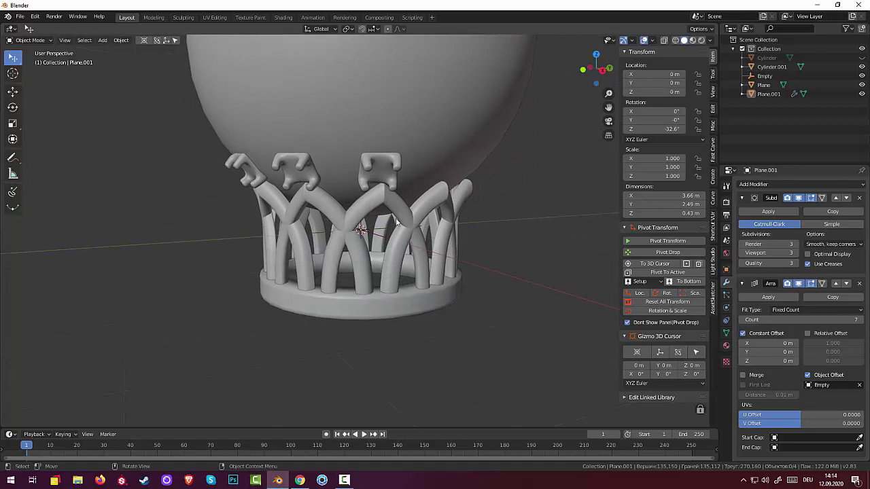
Reselect the prong pieces and rotate them about the Z axis
left_click(379, 174)
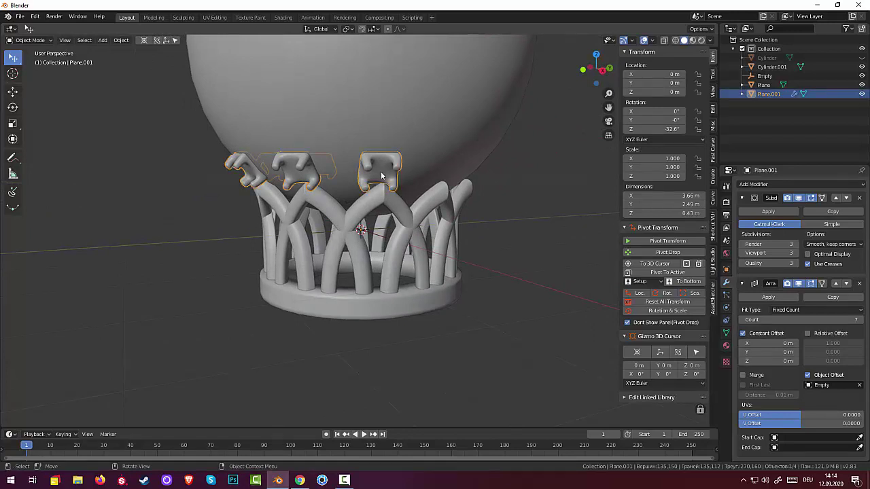
key("r")
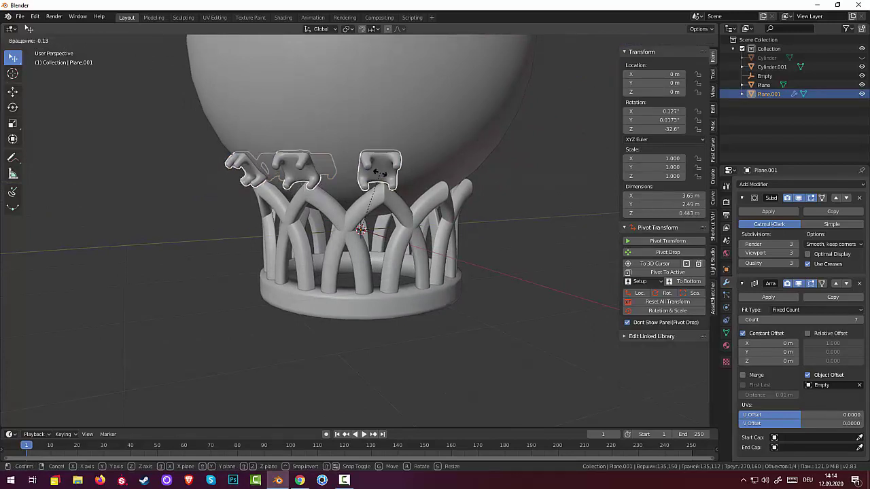
key("z")
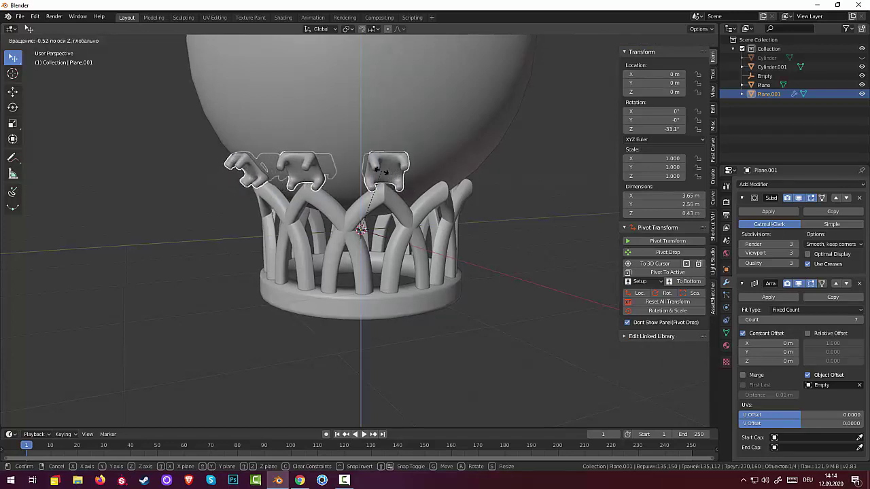
left_click(385, 169)
middle_click_drag(537, 283, 520, 269)
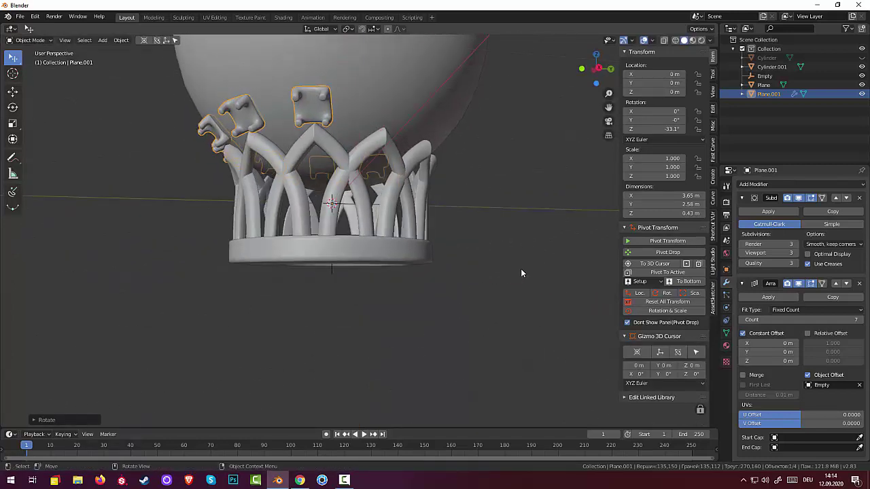
Raise the prong array from eight to eleven copies
left_click(859, 320)
left_click(860, 319)
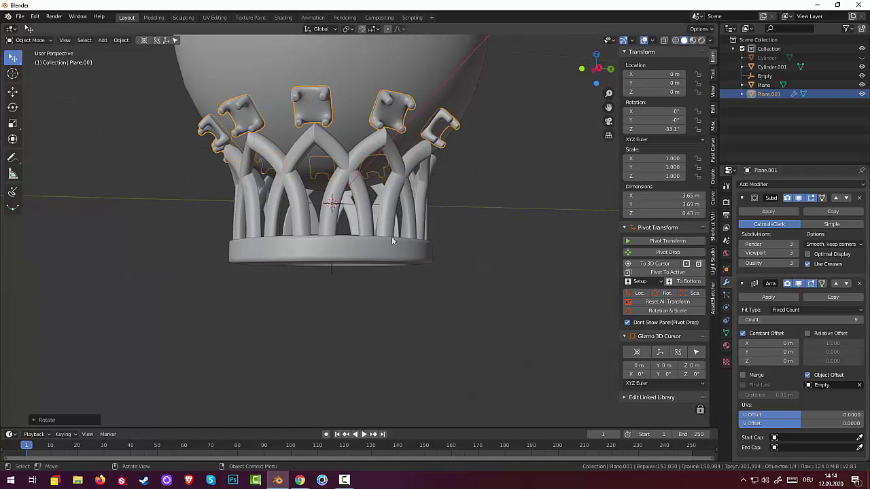
mouse_move(391, 237)
middle_mouse_down()
mouse_move(423, 228)
mouse_move(370, 238)
middle_mouse_up()
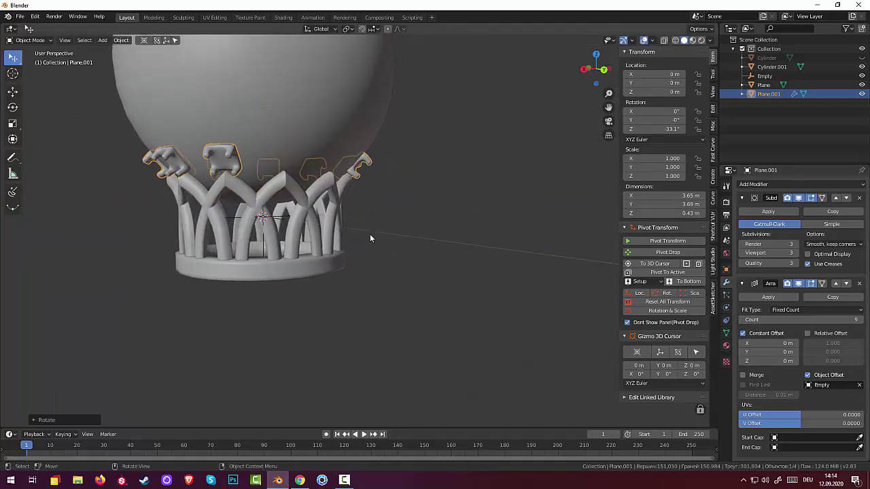
left_click(860, 320)
left_click(860, 321)
mouse_move(585, 278)
middle_mouse_down()
mouse_move(528, 251)
mouse_move(527, 263)
middle_mouse_up()
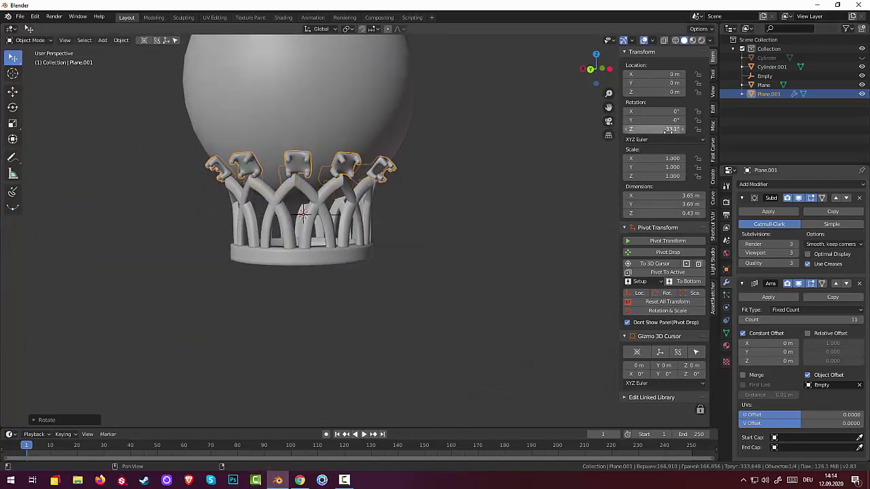
Fine-tune Plane.001's Z rotation field to −32.4°
left_click_drag(663, 129, 663, 129)
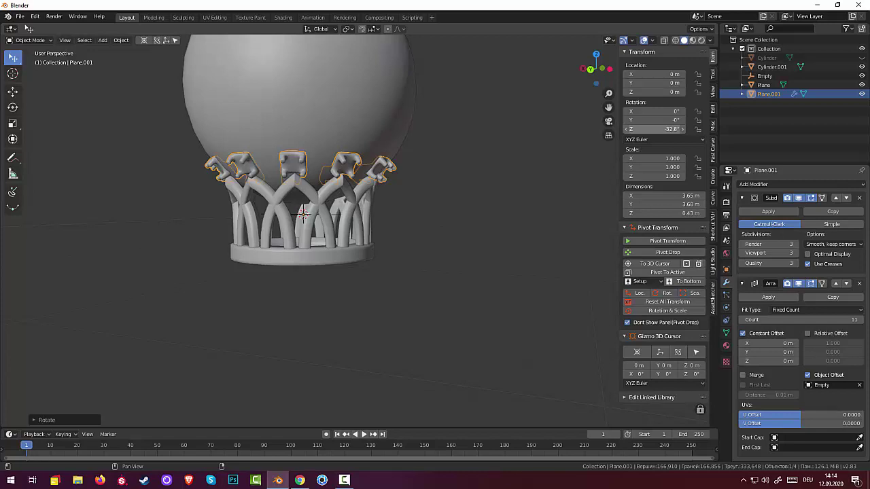
left_click_drag(663, 129, 663, 129)
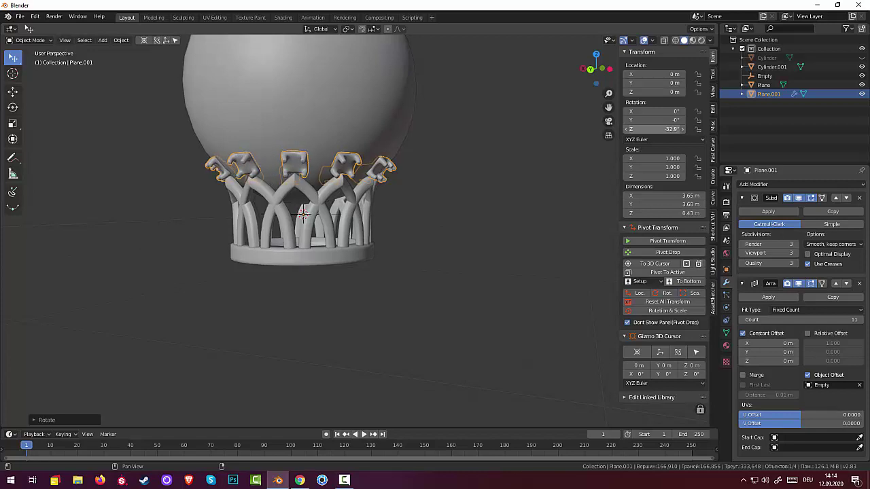
left_click(489, 153)
mouse_move(489, 153)
middle_mouse_down()
mouse_move(520, 139)
mouse_move(700, 158)
mouse_move(53, 142)
mouse_move(102, 148)
middle_mouse_up()
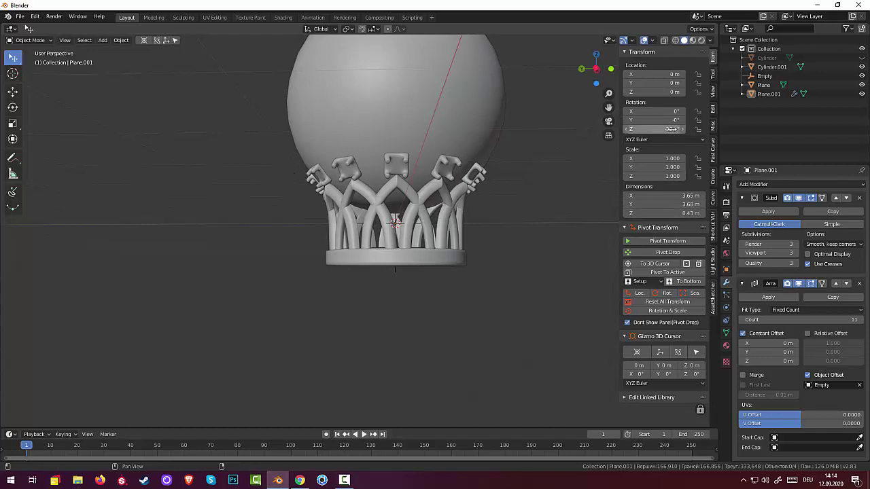
left_click_drag(672, 128, 673, 128)
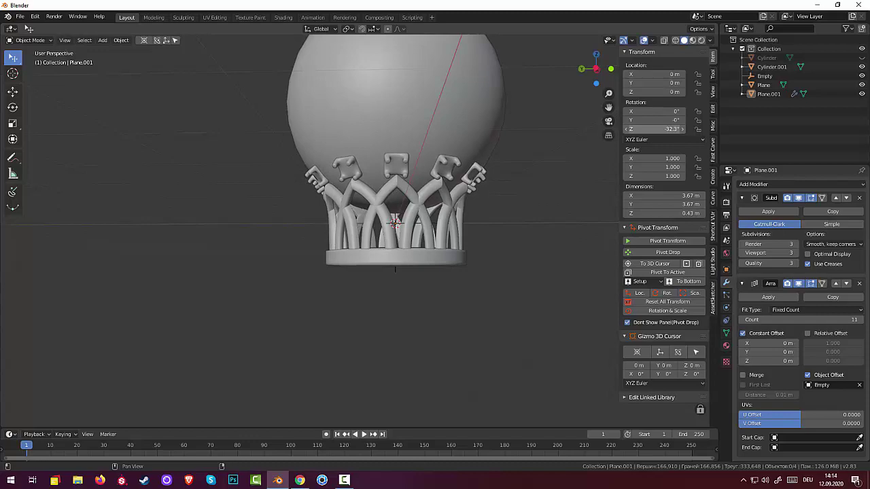
left_click_drag(673, 128, 672, 129)
scroll(497, 222, "up", 2)
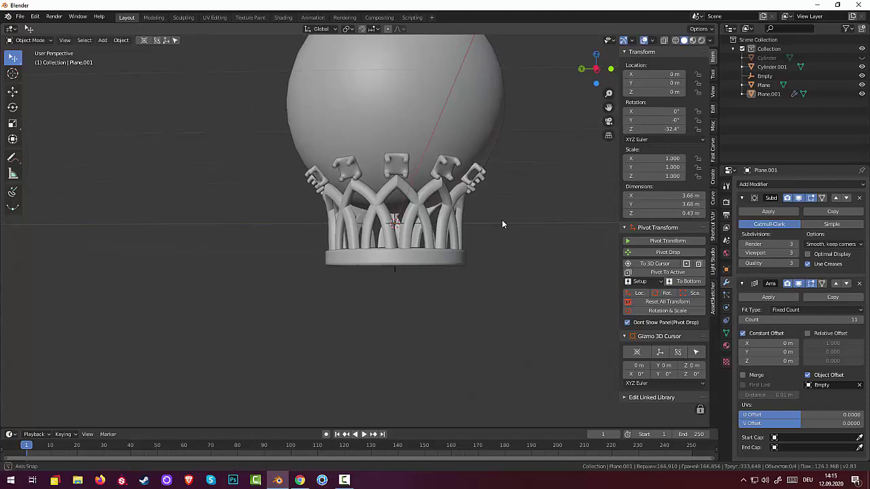
mouse_move(502, 219)
middle_mouse_down()
mouse_move(381, 217)
mouse_move(285, 227)
mouse_move(326, 236)
middle_mouse_up()
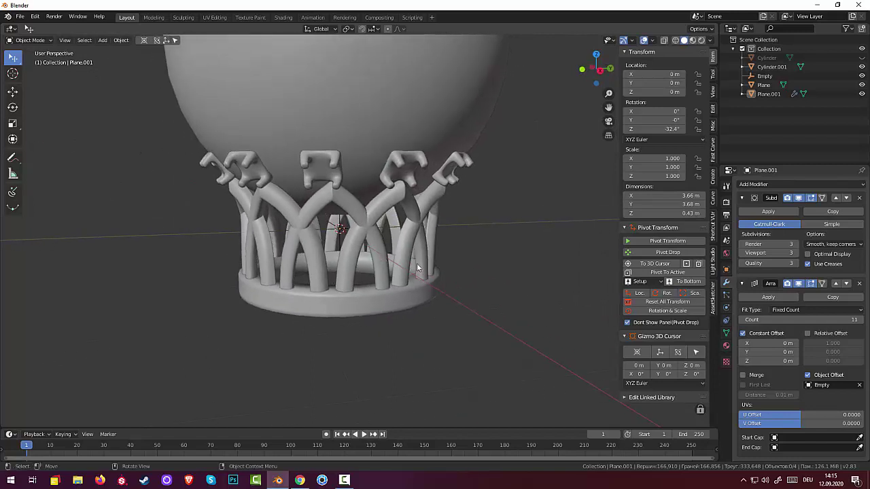
Apply the subdivision smoothing to the prongs and rotate them about Z
left_click(780, 211)
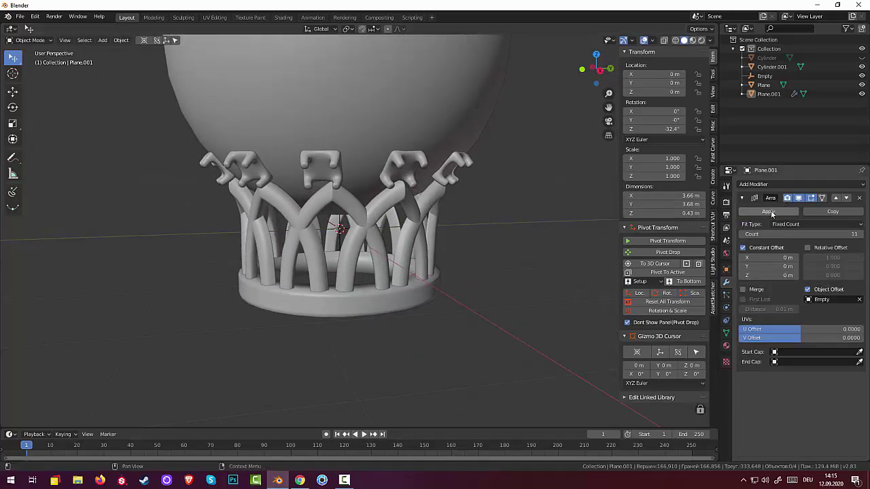
left_click(320, 172)
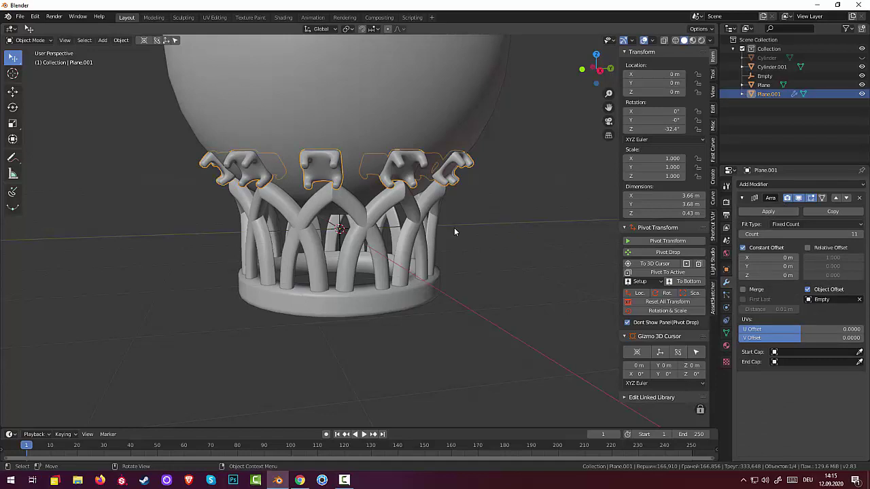
key("r")
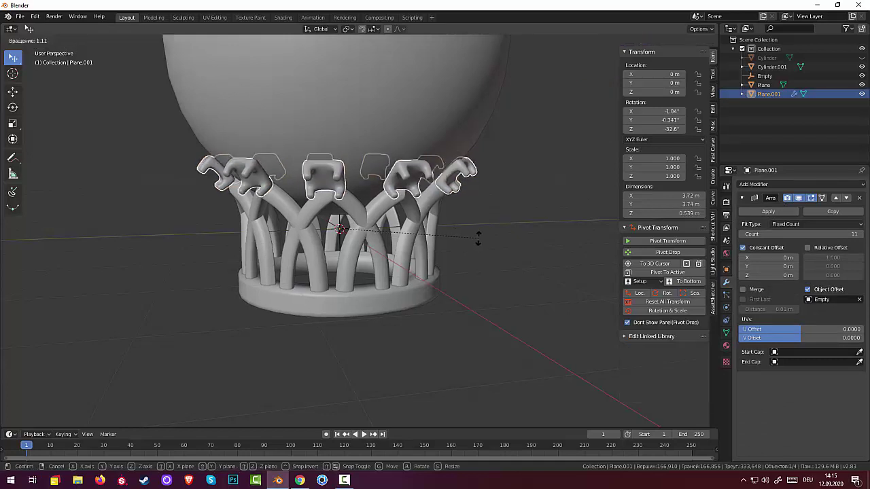
key("z")
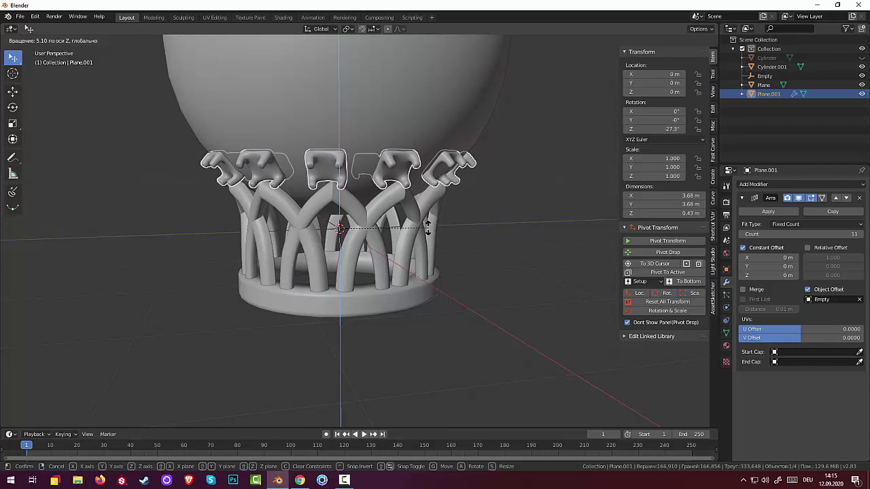
left_click(531, 292)
middle_click_drag(534, 294, 546, 294)
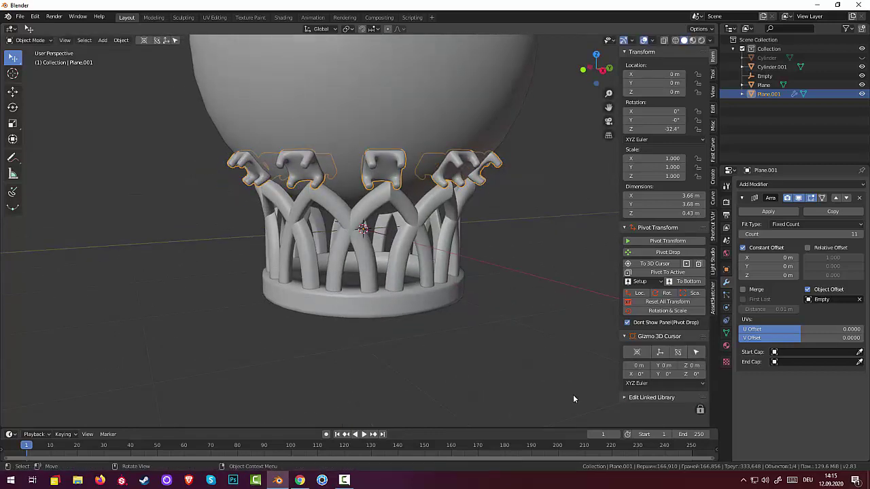
Settle the prongs at −32.9° on Z, then bring up the Shift+A add menu from a low view
key("r")
key("z")
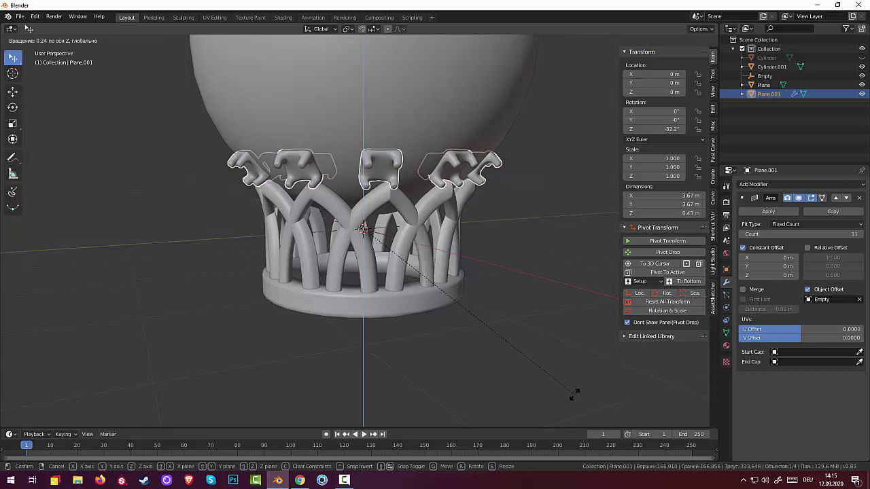
left_click(544, 376)
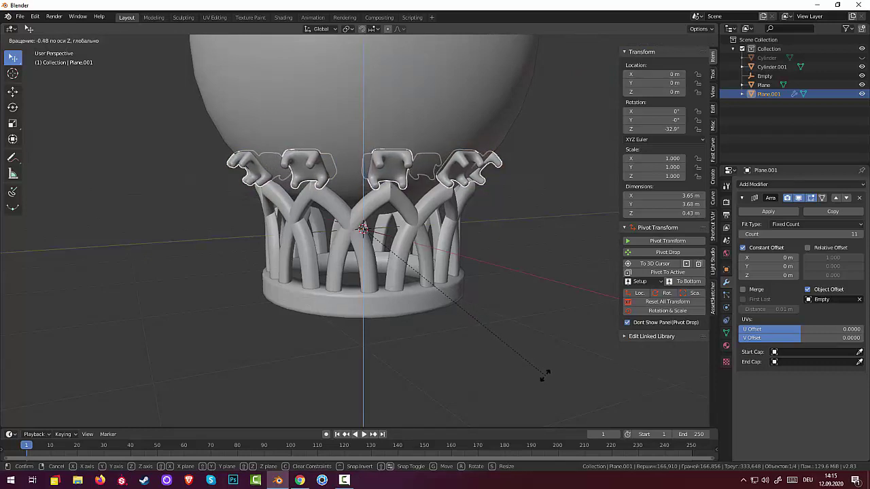
left_click(517, 367)
middle_click_drag(499, 351, 593, 349)
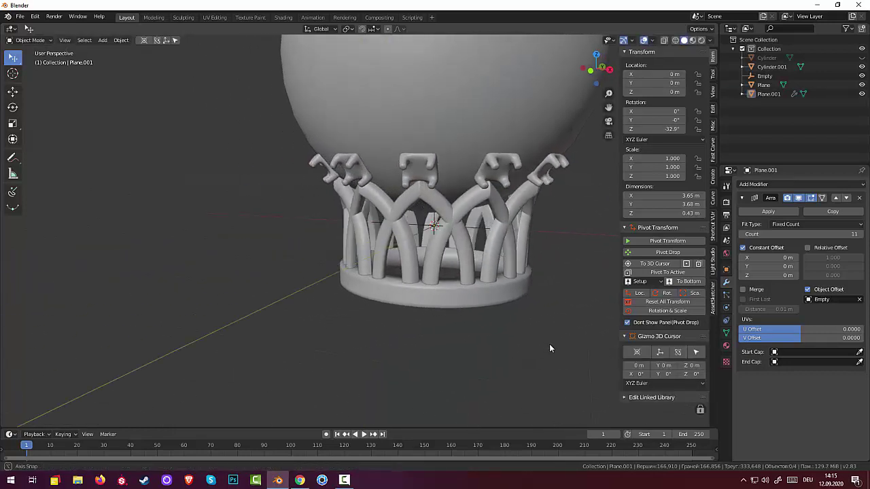
scroll(553, 353, "down", 2)
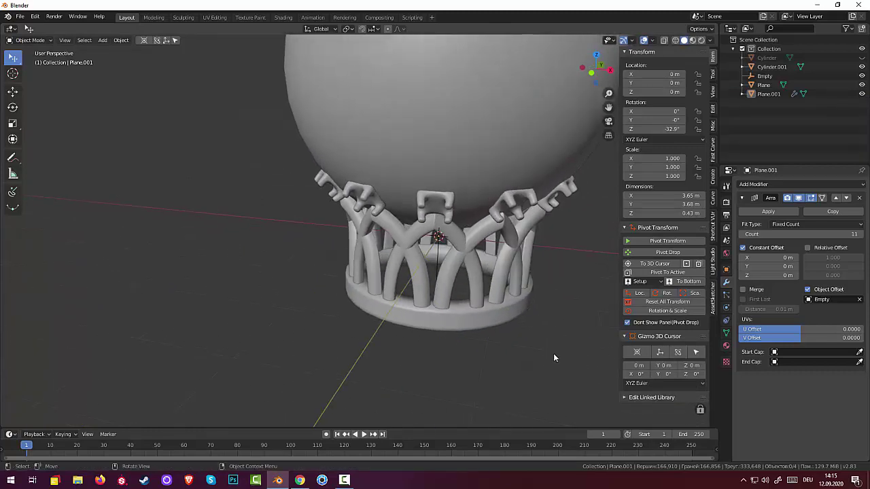
scroll(512, 305, "down", 3)
mouse_move(511, 305)
middle_mouse_down()
mouse_move(487, 238)
mouse_move(387, 293)
middle_mouse_up()
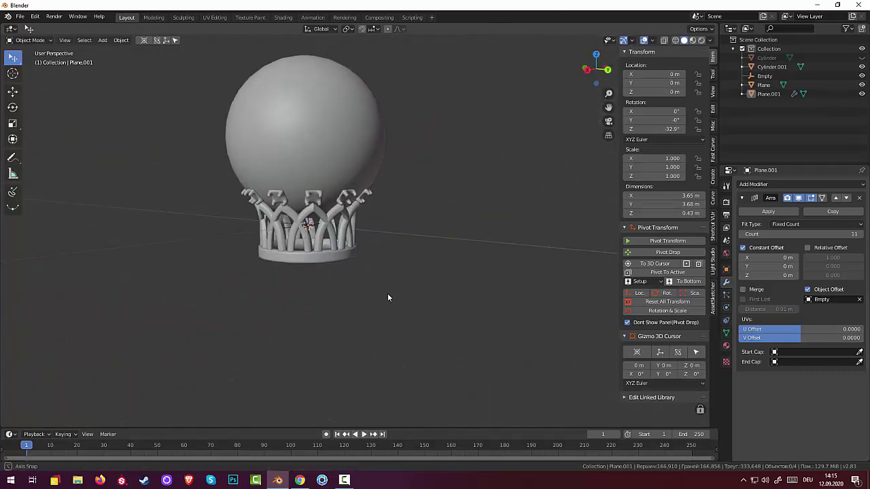
scroll(388, 293, "up", 3)
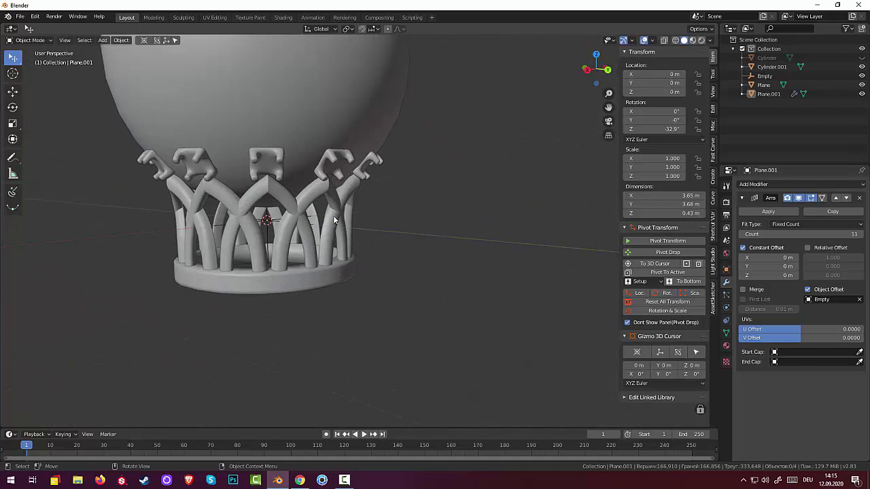
mouse_move(334, 220)
middle_mouse_down()
mouse_move(422, 231)
mouse_move(425, 207)
middle_mouse_up()
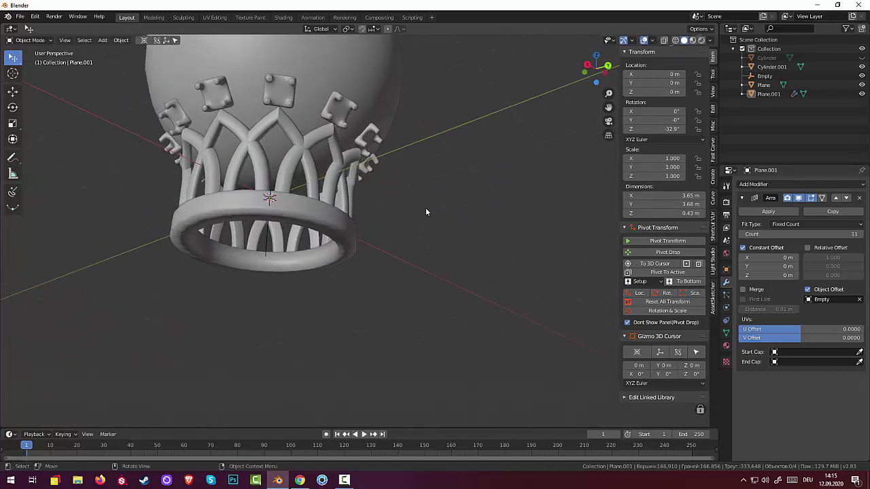
key("shift+a")
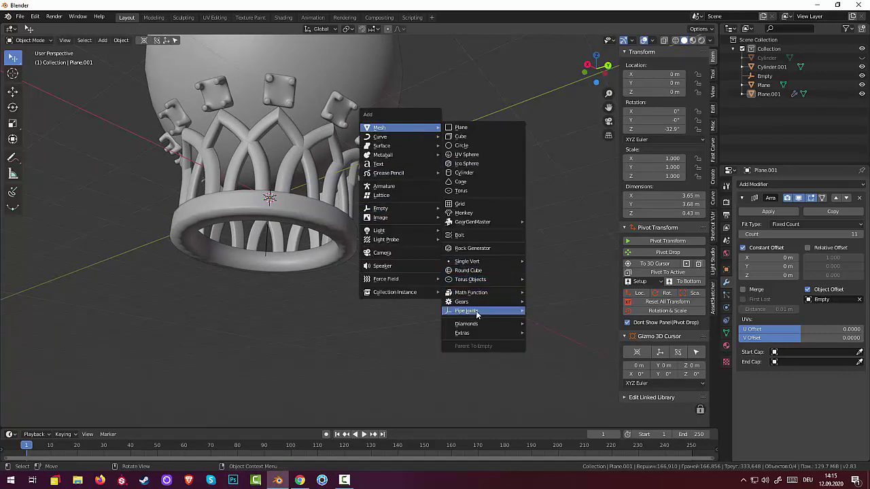
Add a Brilliant Diamond mesh (dobj) at the origin and rotate it 90° about X
mouse_move(467, 323)
left_click(548, 324)
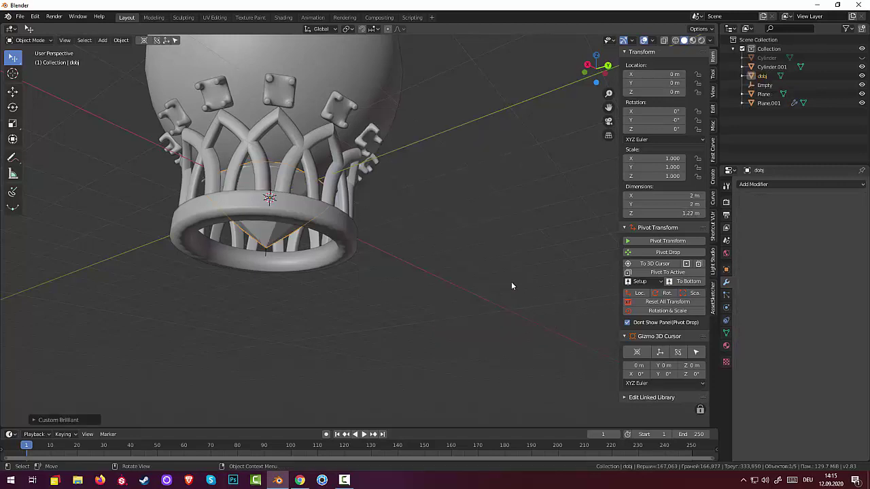
middle_click_drag(478, 225, 504, 237)
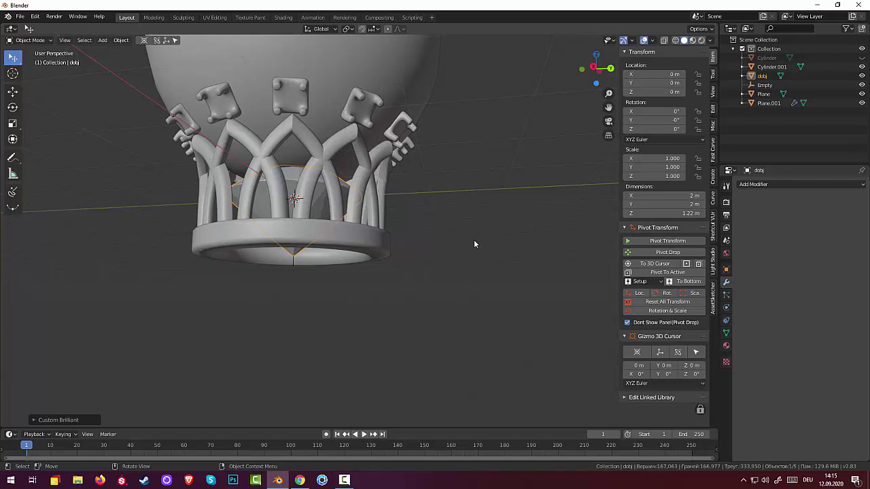
mouse_move(474, 244)
middle_mouse_down()
mouse_move(334, 250)
mouse_move(410, 238)
middle_mouse_up()
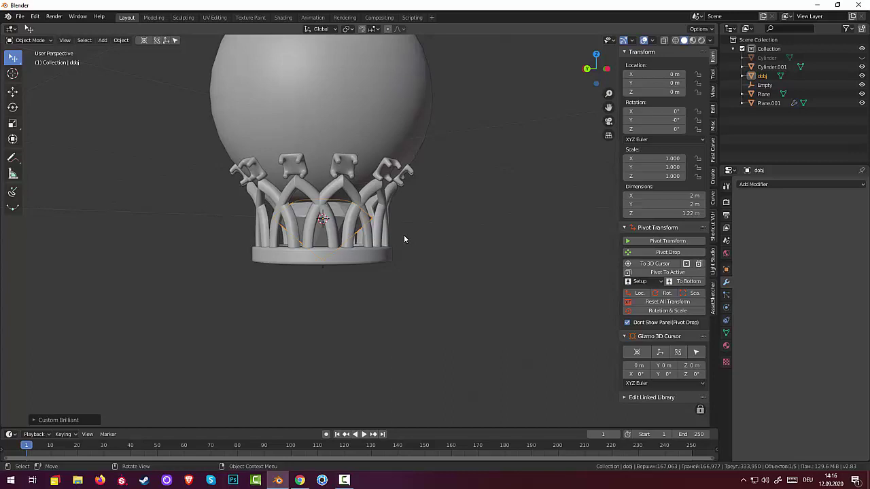
key("r")
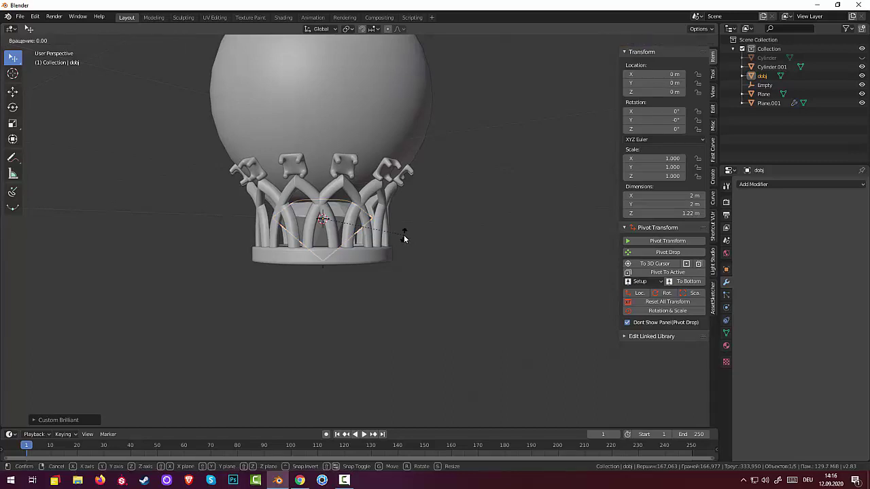
key("x")
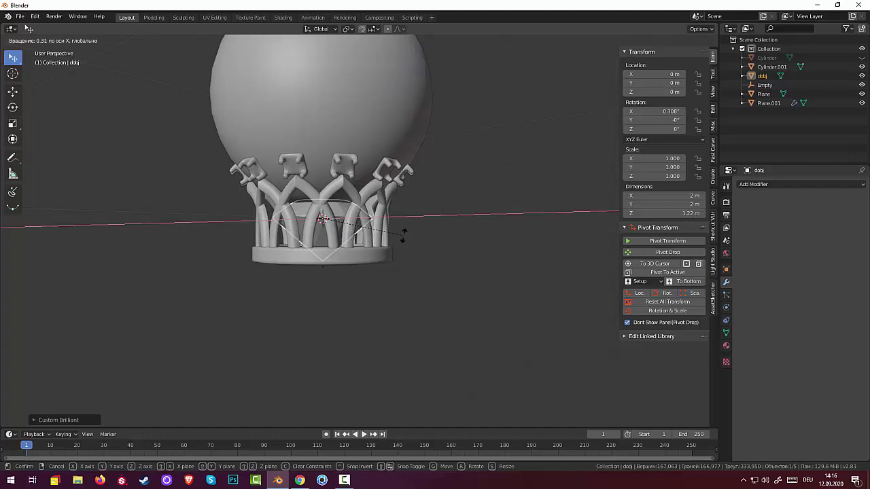
type("90")
key("Return")
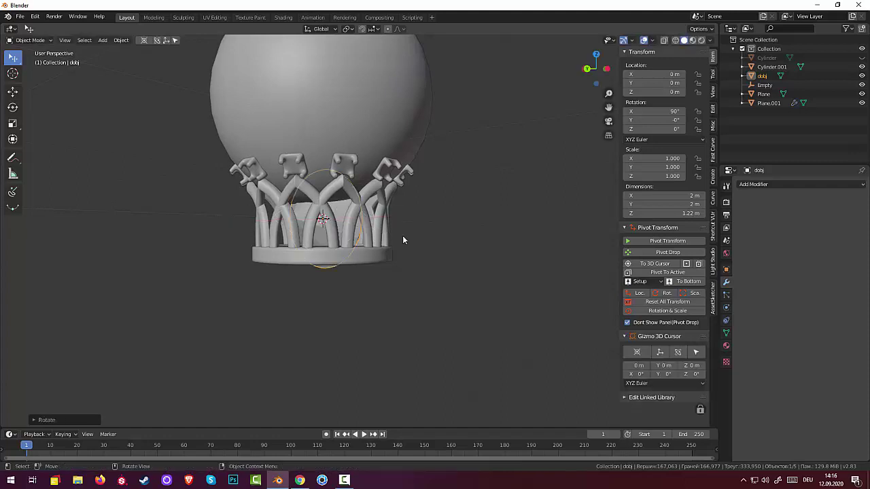
middle_click_drag(395, 218, 363, 229)
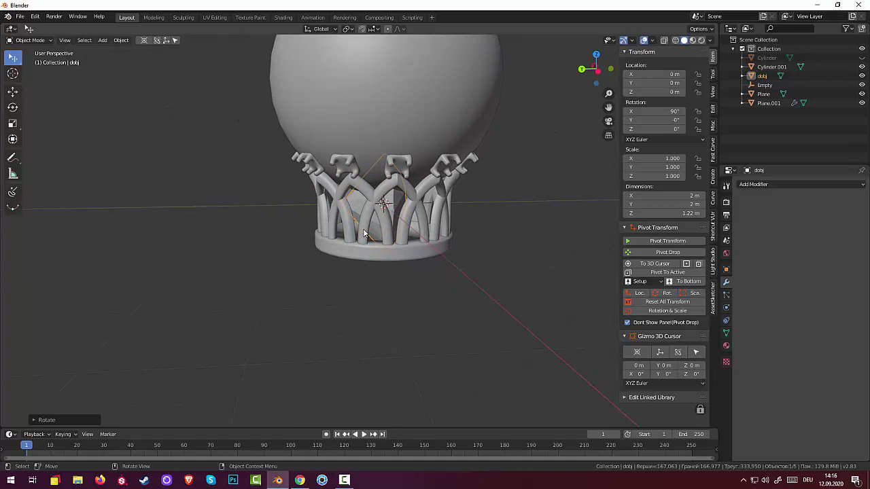
Move the diamond beside the crown and shrink it
key("g")
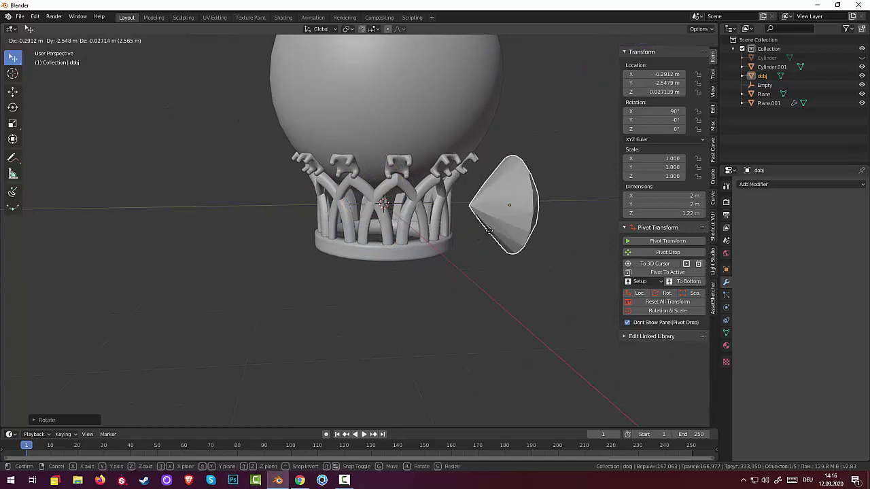
left_click(489, 231)
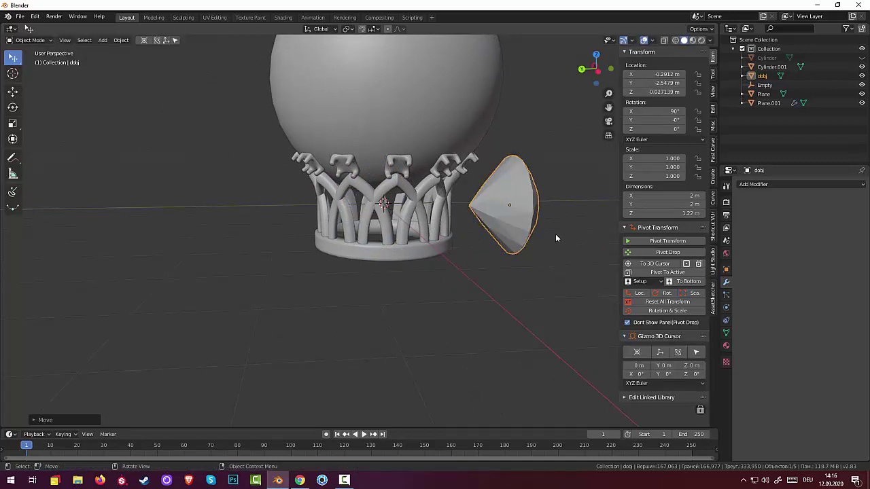
key("s")
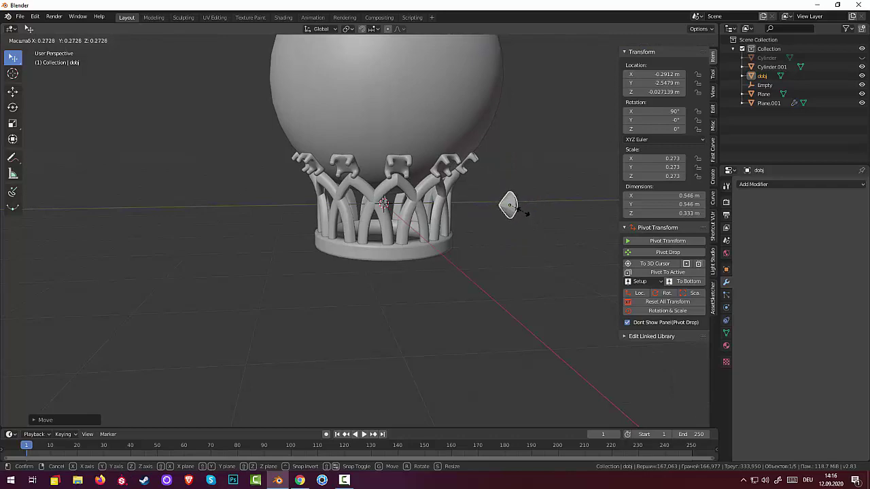
left_click(522, 211)
mouse_move(521, 210)
middle_mouse_down()
mouse_move(408, 219)
mouse_move(394, 237)
mouse_move(396, 163)
mouse_move(327, 215)
mouse_move(316, 198)
middle_mouse_up()
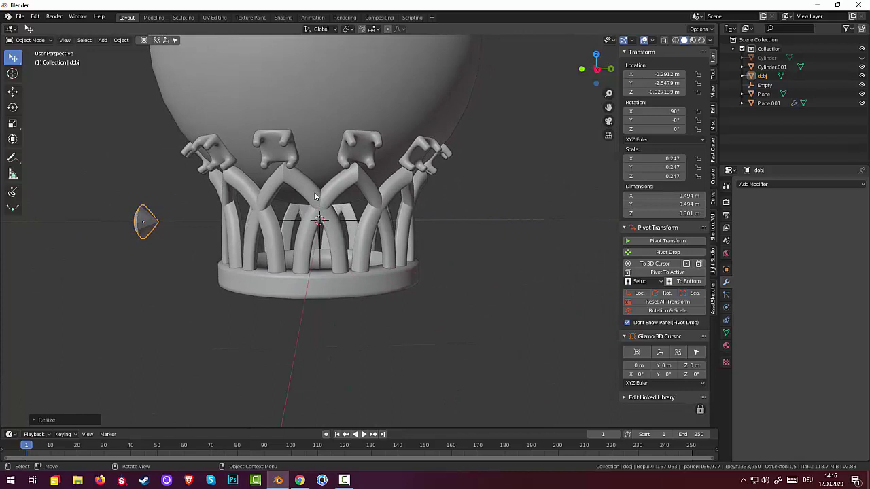
In right view, tilt the diamond to 125° on X, scale it to 0.212, and lift it onto a prong
key("KP_3")
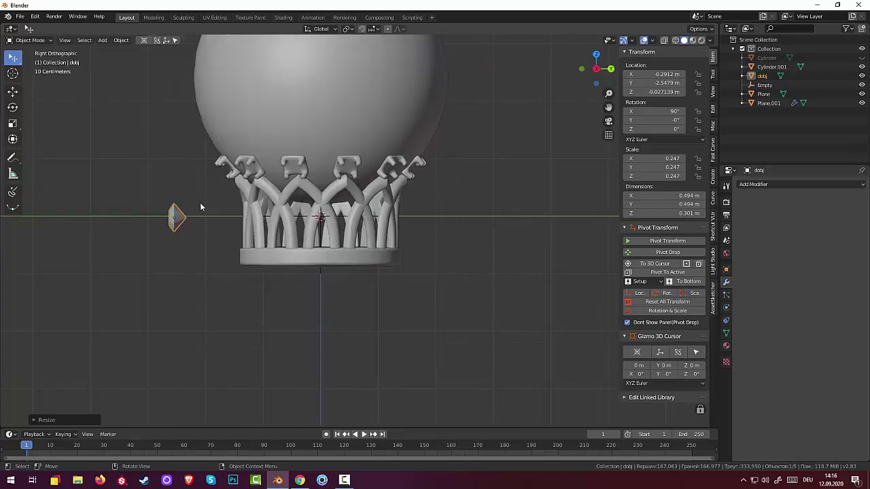
key("r")
key("s")
left_click(181, 193)
key("g")
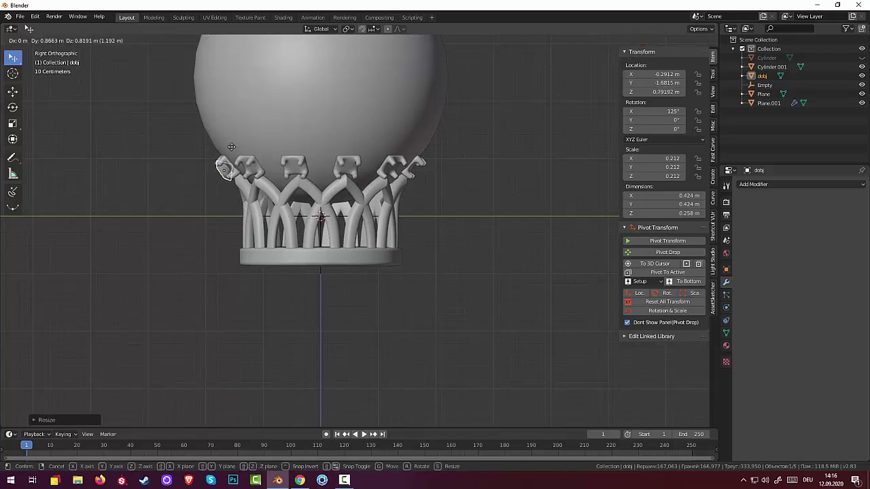
left_click(231, 155)
mouse_move(231, 160)
middle_mouse_down()
mouse_move(333, 153)
mouse_move(351, 141)
middle_mouse_up()
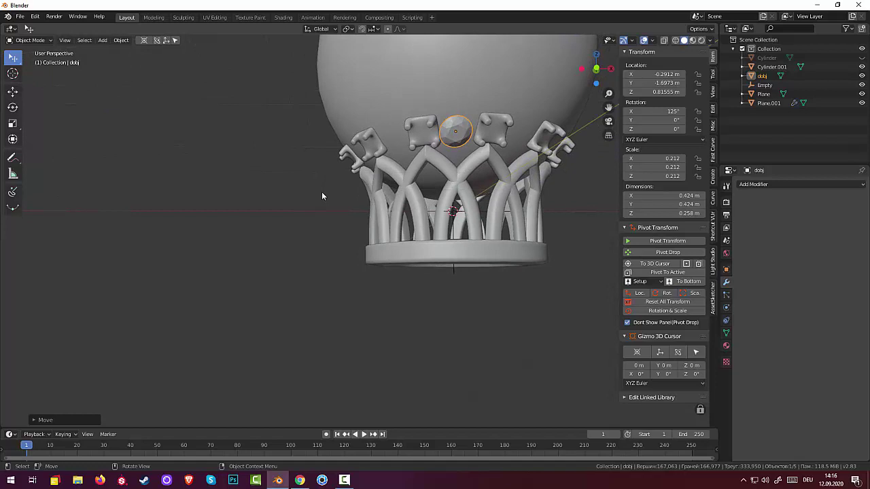
Nudge the diamond in front and right views to Y −1.6579 m, Z 0.81555 m inside its prong
key("KP_1")
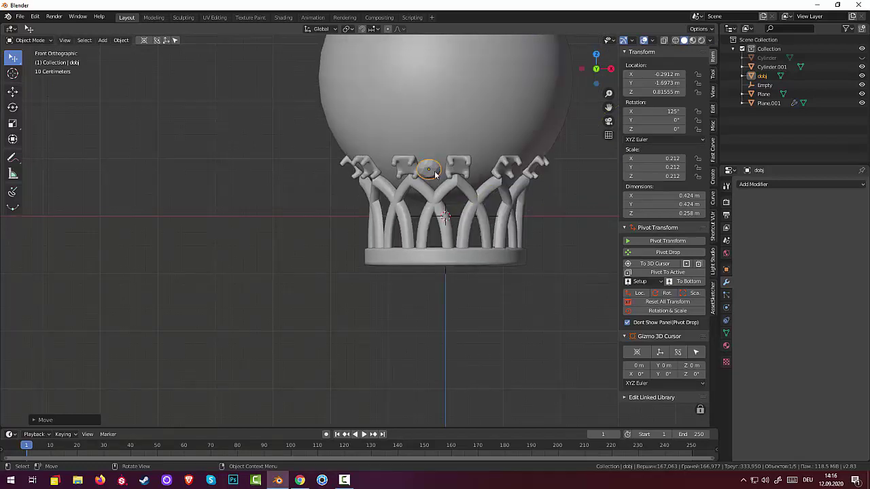
left_click_drag(430, 180, 404, 172)
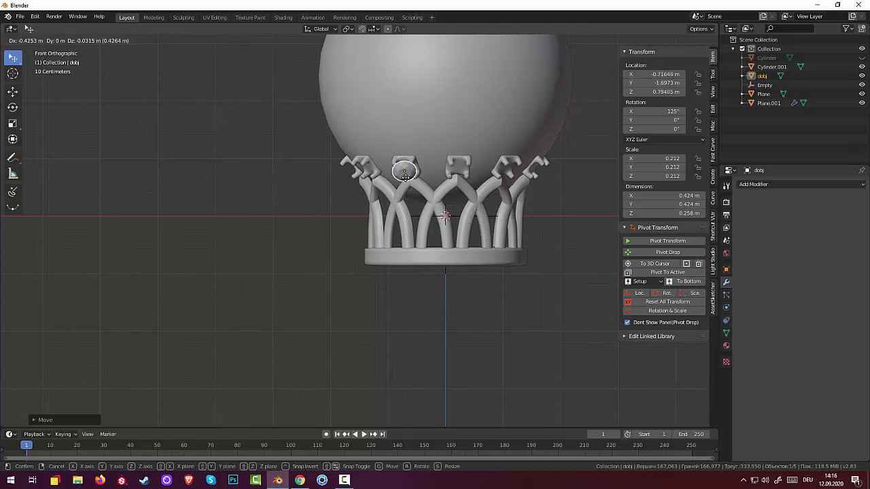
left_click_drag(403, 172, 417, 175)
mouse_move(417, 176)
middle_mouse_down()
mouse_move(379, 172)
mouse_move(330, 190)
middle_mouse_up()
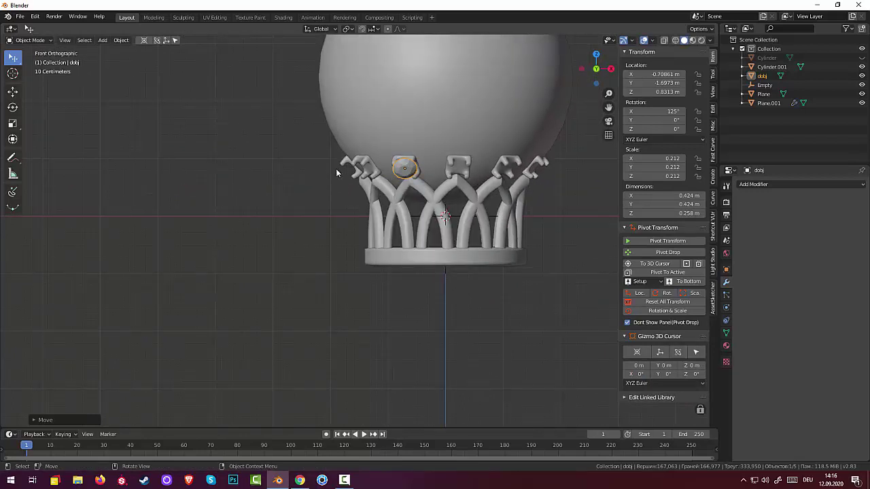
key("KP_3")
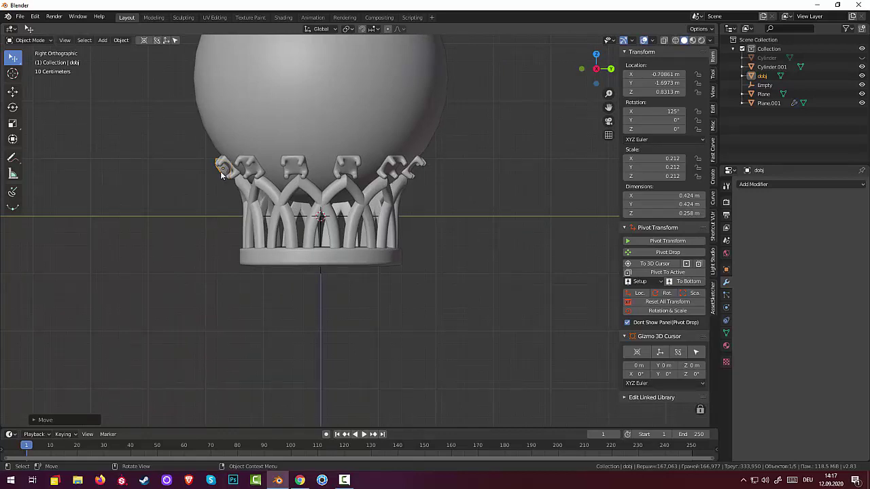
key("g")
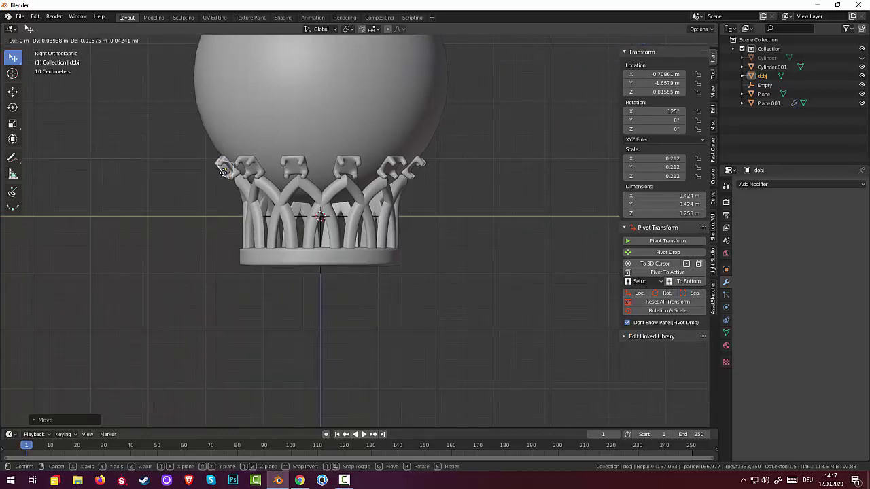
left_click(223, 172)
left_click(338, 231)
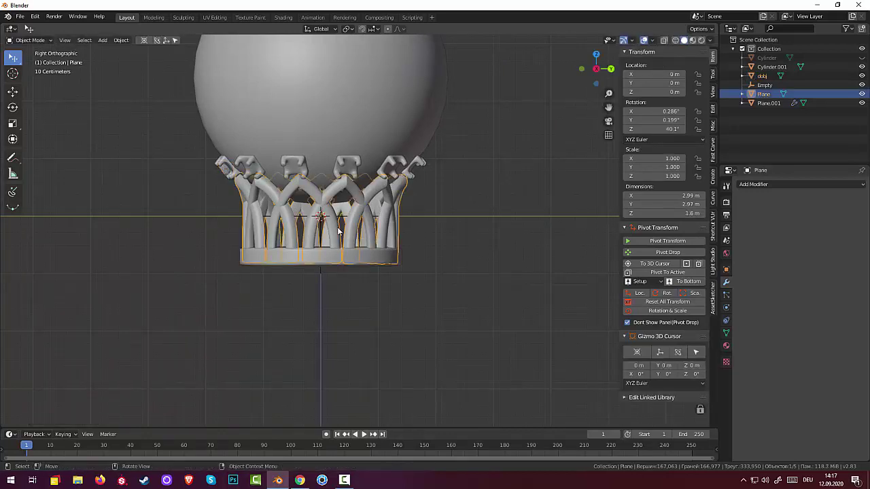
left_click(225, 174)
mouse_move(324, 161)
middle_mouse_down()
mouse_move(440, 61)
mouse_move(448, 108)
mouse_move(435, 108)
mouse_move(455, 119)
middle_mouse_up()
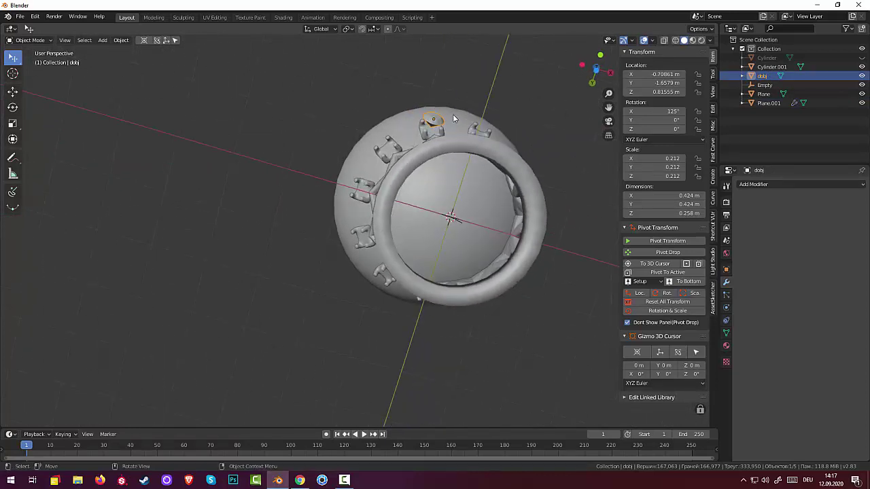
Rotate and move the gem toward the front prong setting
key("r")
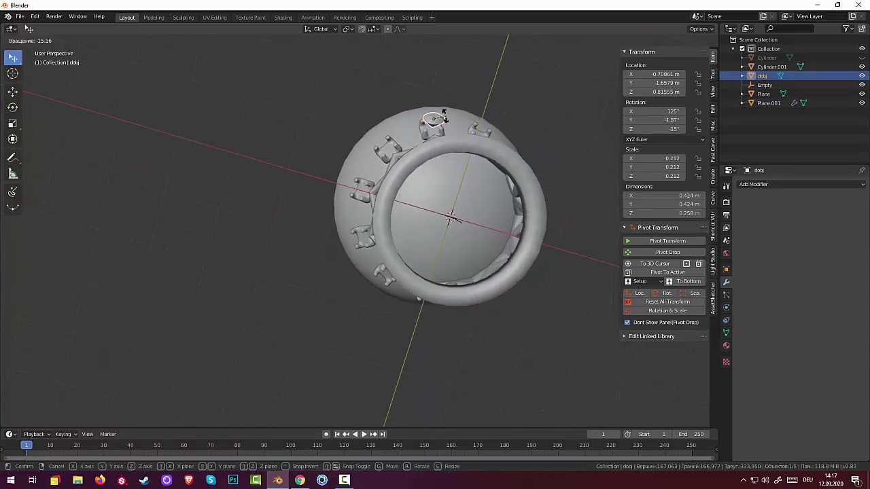
left_click(443, 112)
key("g")
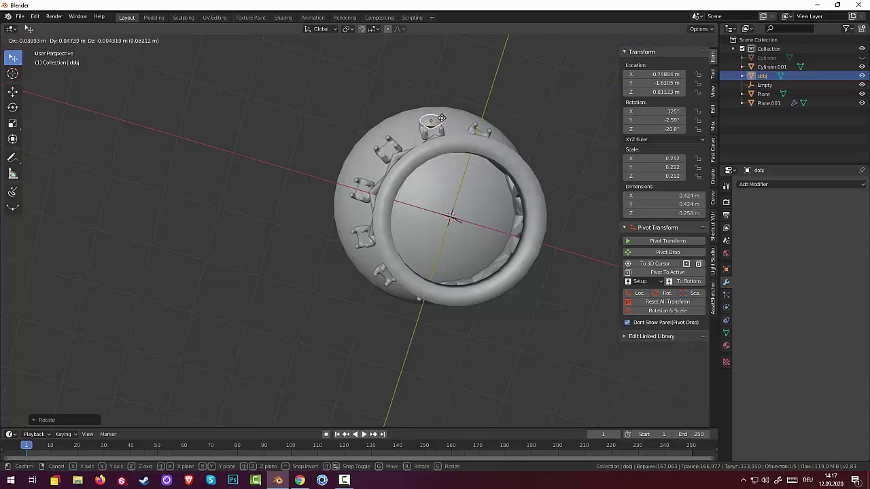
left_click(443, 121)
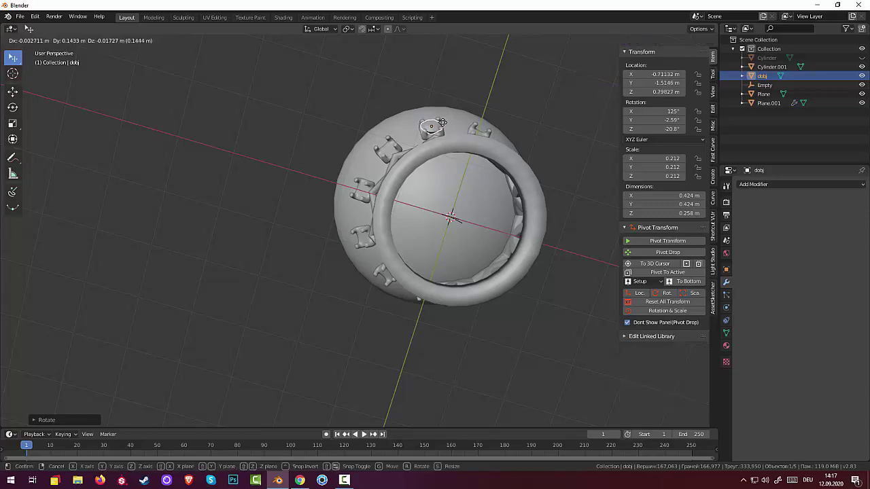
mouse_move(443, 123)
middle_mouse_down()
mouse_move(435, 199)
mouse_move(371, 226)
middle_mouse_up()
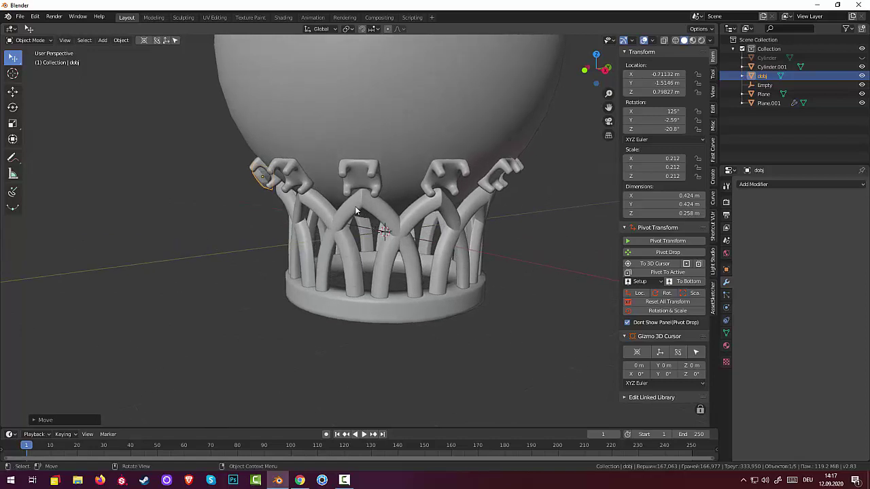
Refine the gem to X −0.68857 m, Y −1.5245 m, rotation 127°, −4.98°, −24.7°
key("r")
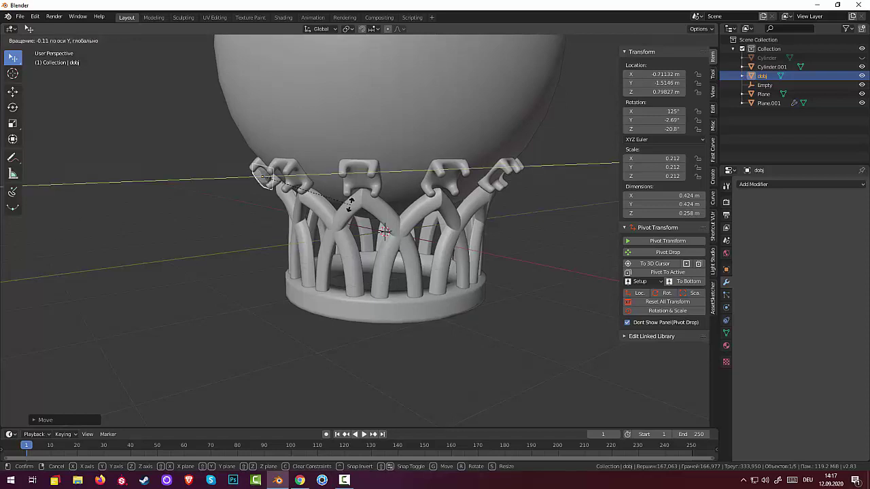
left_click(371, 201)
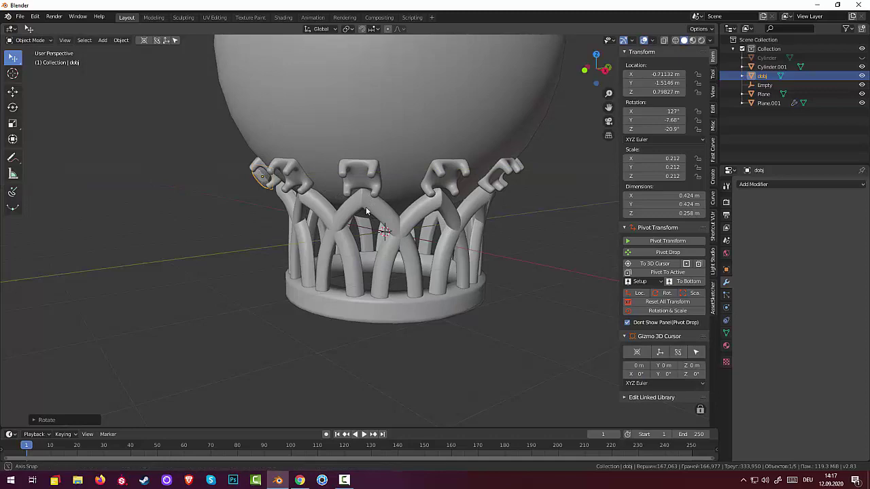
mouse_move(365, 207)
middle_mouse_down()
mouse_move(431, 160)
mouse_move(516, 203)
mouse_move(452, 271)
middle_mouse_up()
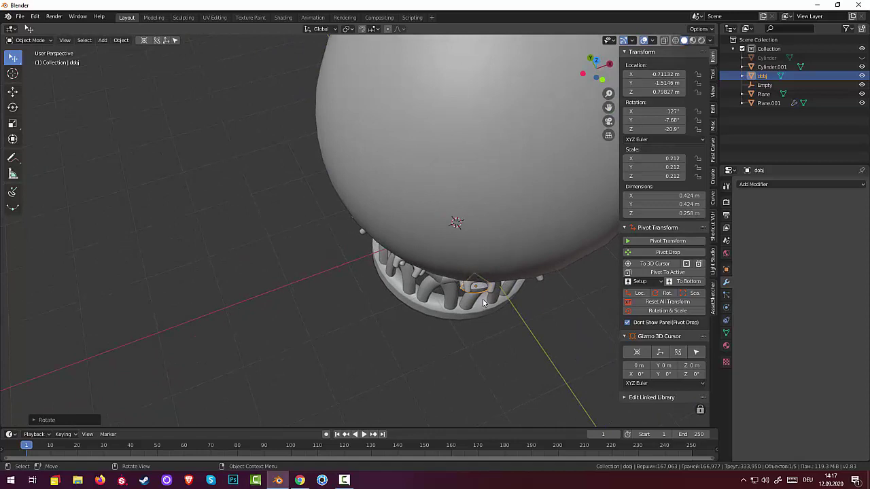
key("r")
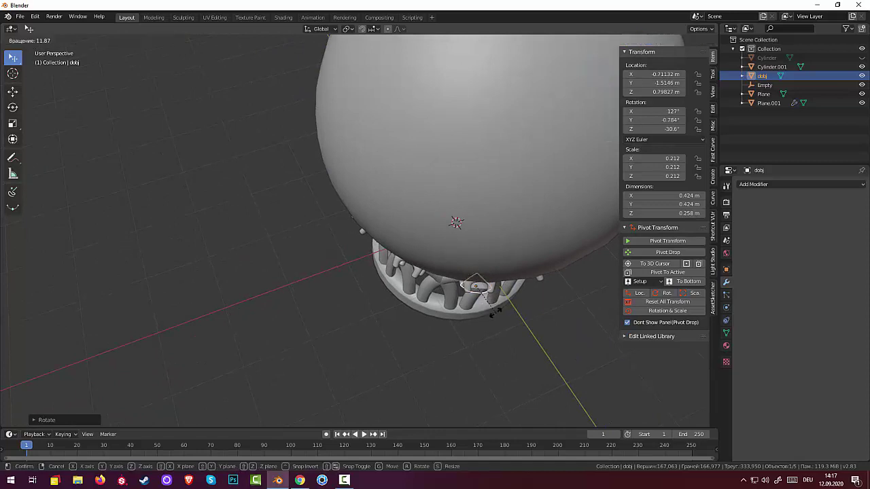
left_click(501, 312)
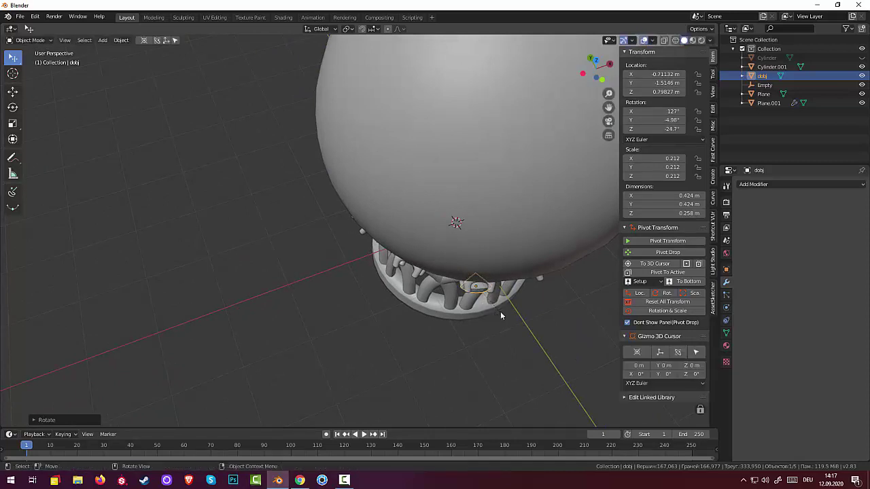
key("g")
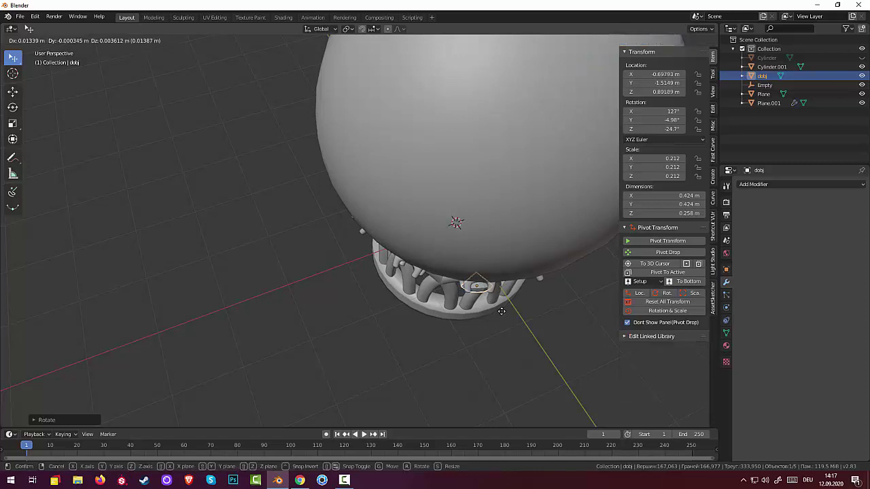
left_click(501, 312)
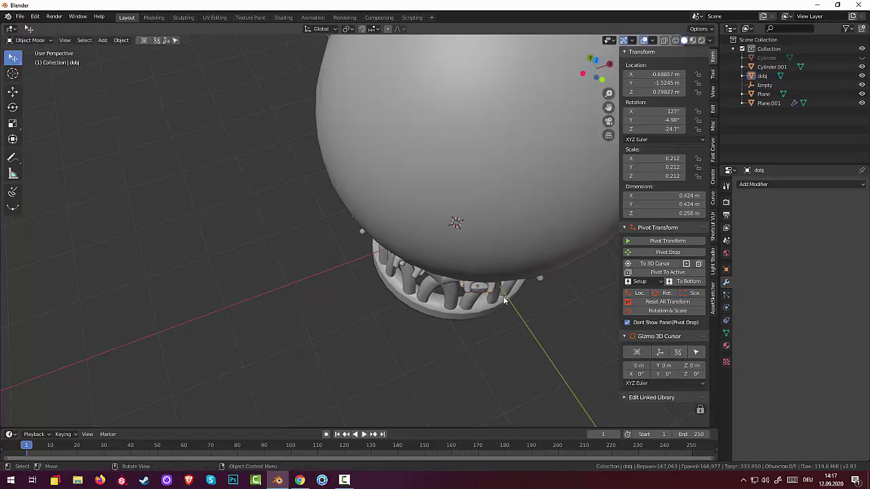
middle_click_drag(503, 296, 494, 205)
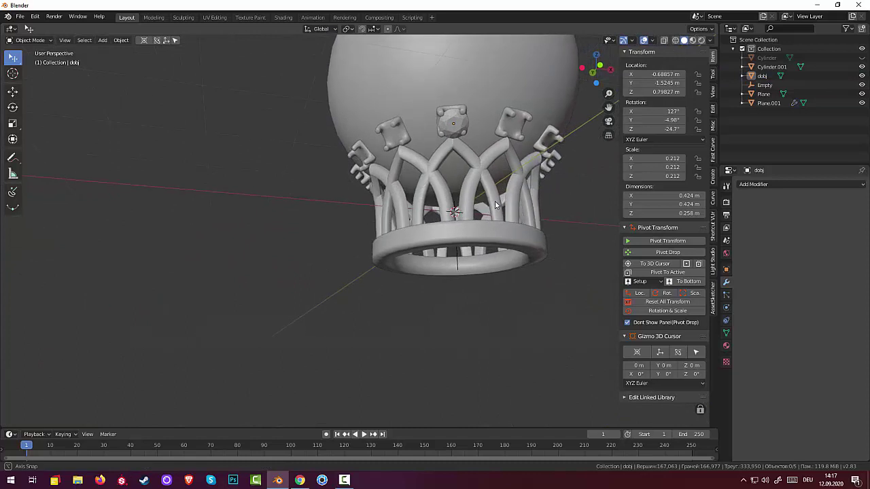
Nudge the gem to X −0.71592 m, Y −1.5263 m, Z 0.82941 m
left_click(460, 131)
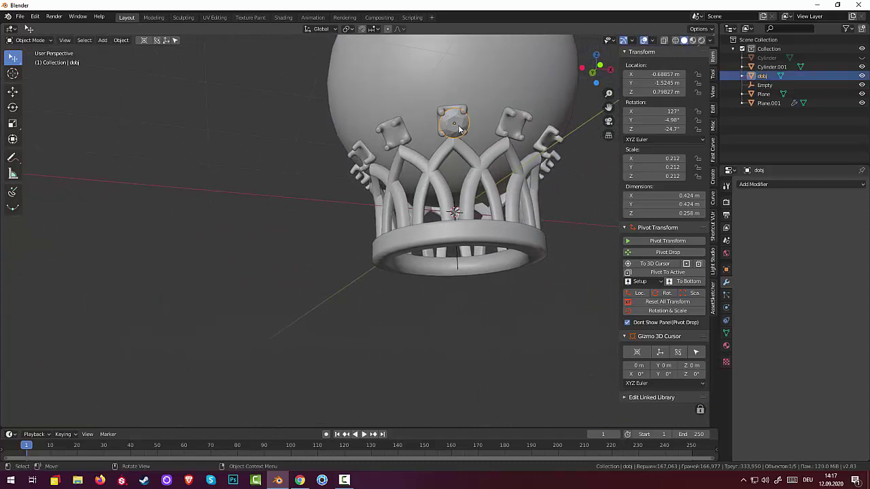
key("g")
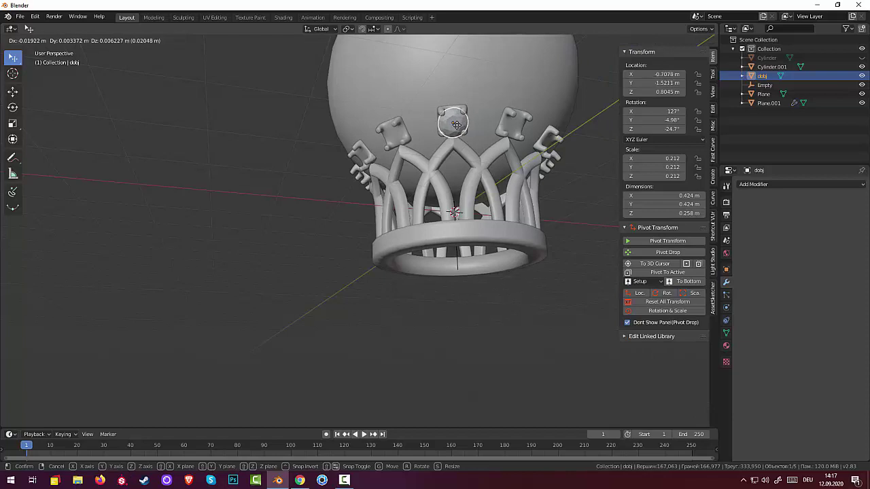
left_click(458, 319)
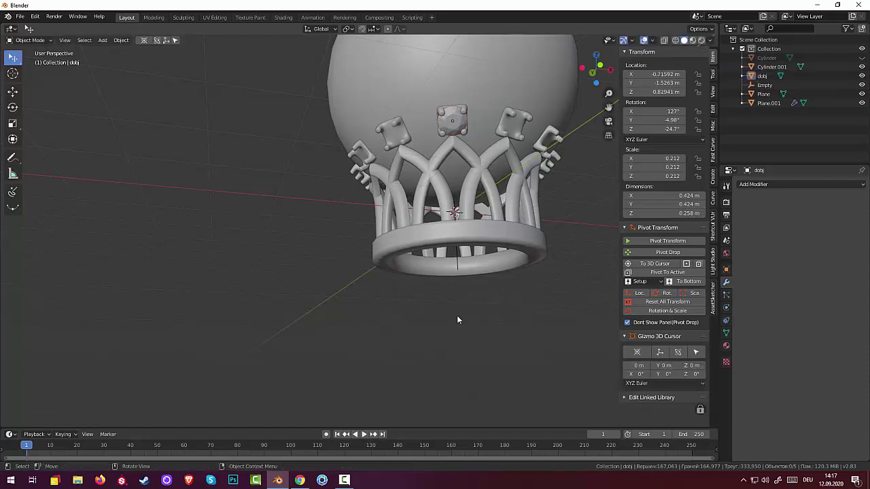
mouse_move(467, 183)
middle_mouse_down()
mouse_move(535, 245)
mouse_move(392, 216)
mouse_move(390, 196)
mouse_move(432, 166)
mouse_move(474, 181)
mouse_move(467, 189)
middle_mouse_up()
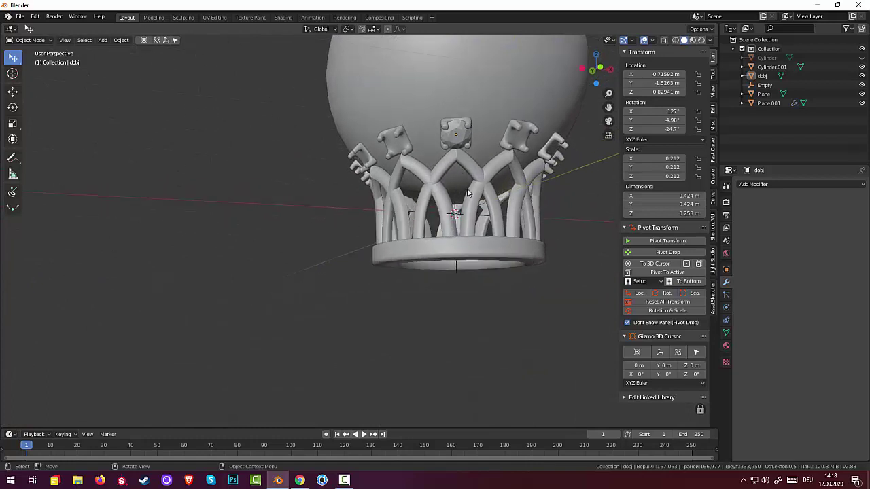
left_click(456, 139)
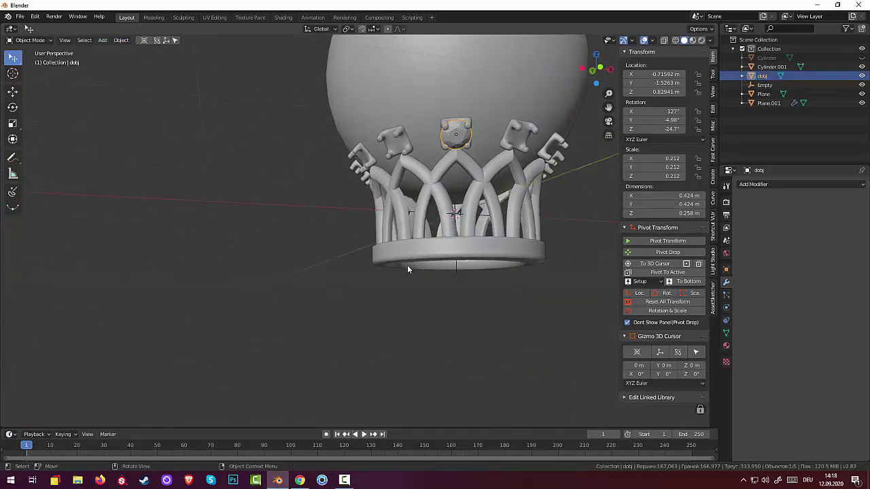
Apply Plane.001's Array modifier with Ctrl+A and delete the Empty from the Outliner
left_click(765, 85)
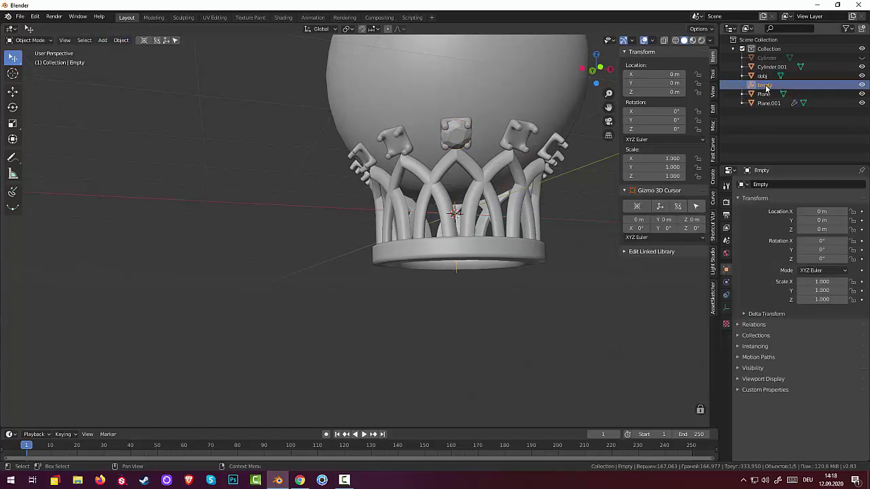
right_click(766, 88)
left_click(724, 86)
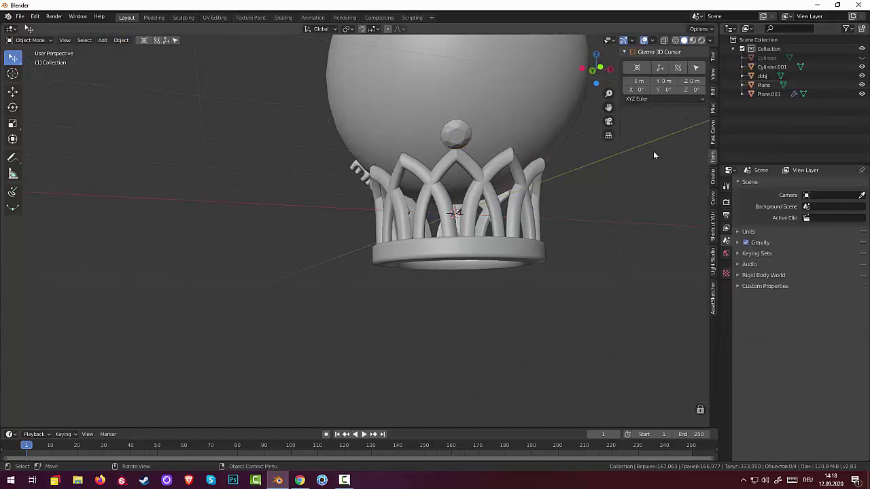
key("ctrl+z")
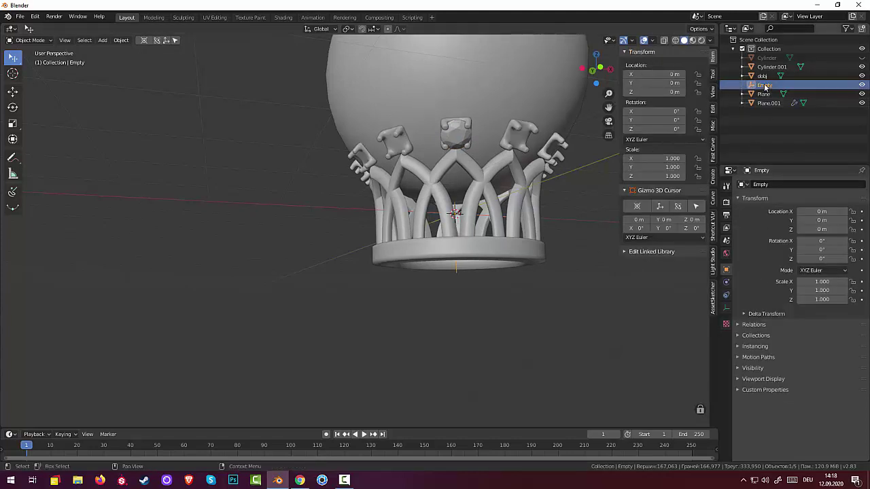
left_click(468, 128)
key("ctrl+a")
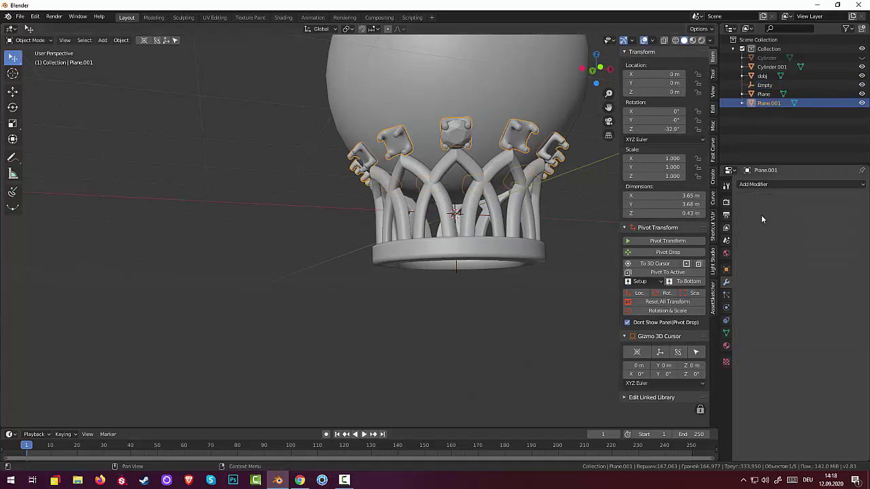
left_click(764, 85)
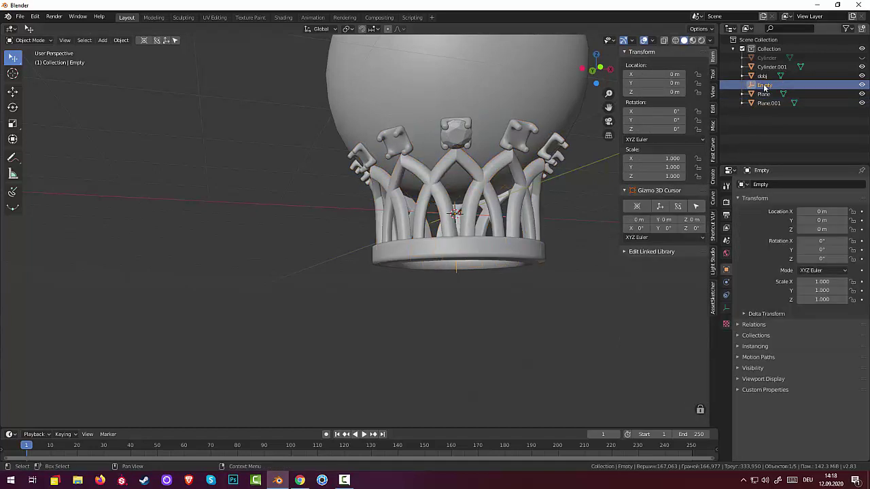
right_click(765, 87)
left_click(727, 85)
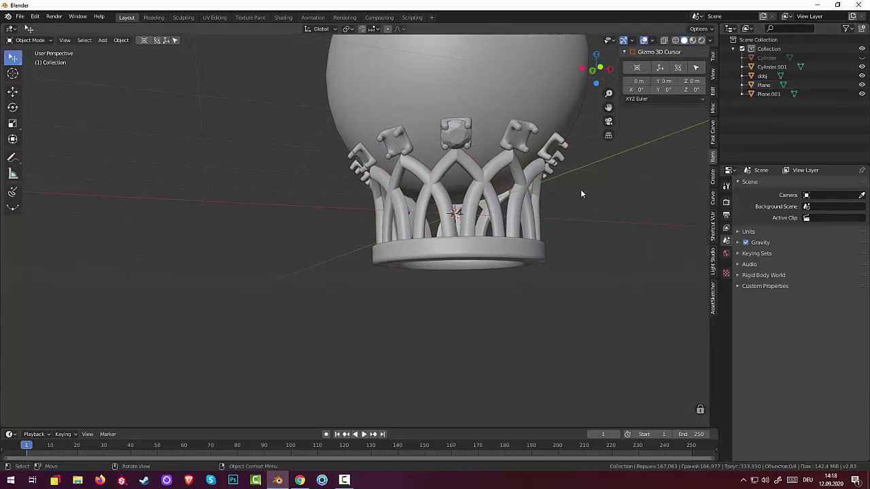
left_click(461, 142)
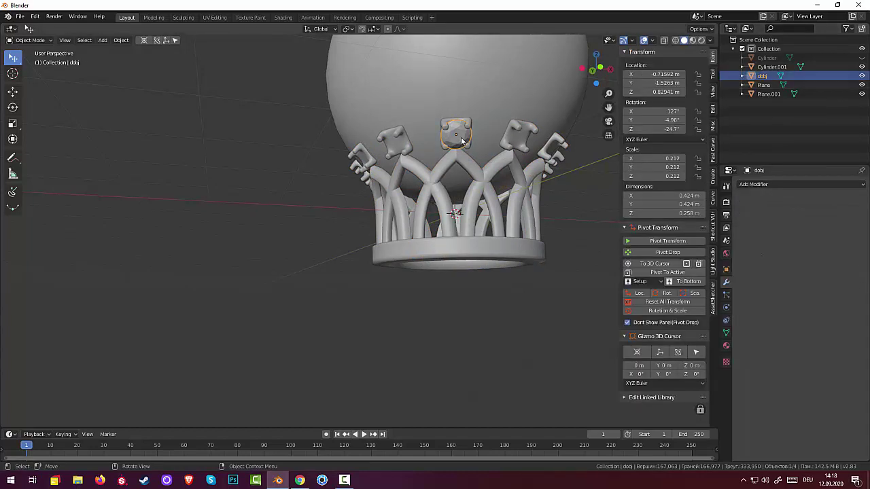
Set dobj's origin to the 3D cursor and reset it to location 0 m, rotation 0°, scale 1.000
left_click(122, 41)
mouse_move(135, 60)
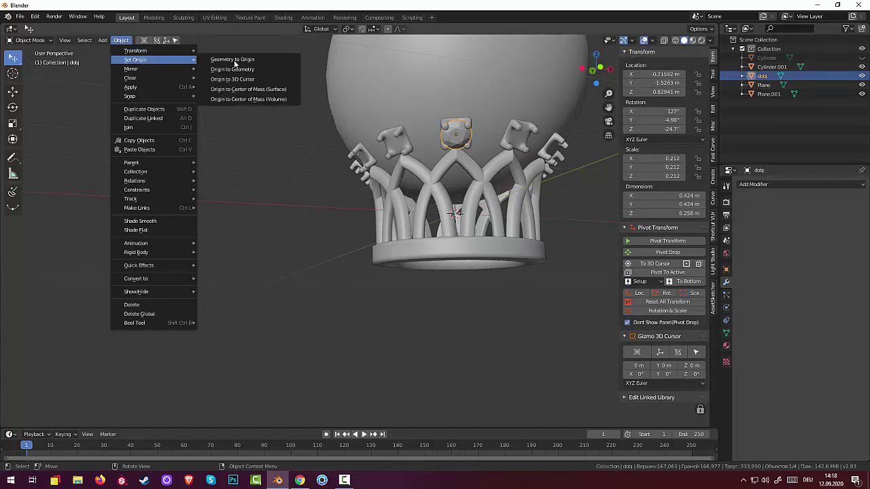
left_click(239, 79)
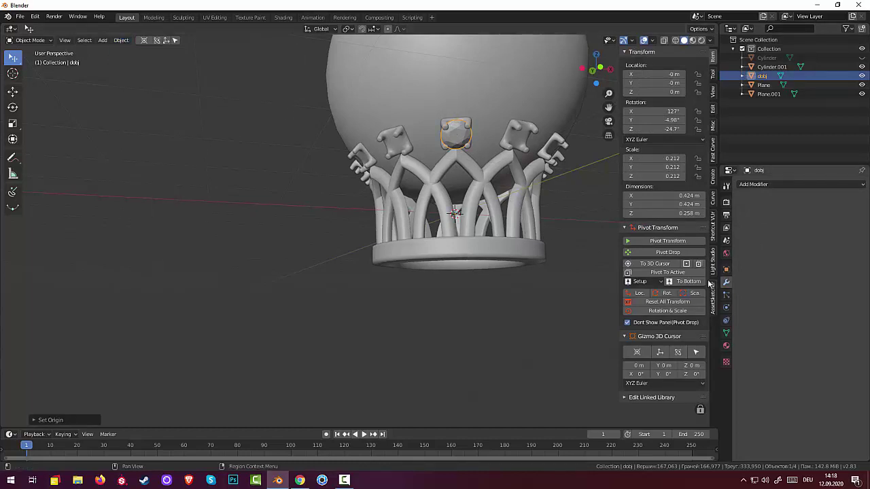
left_click(669, 242)
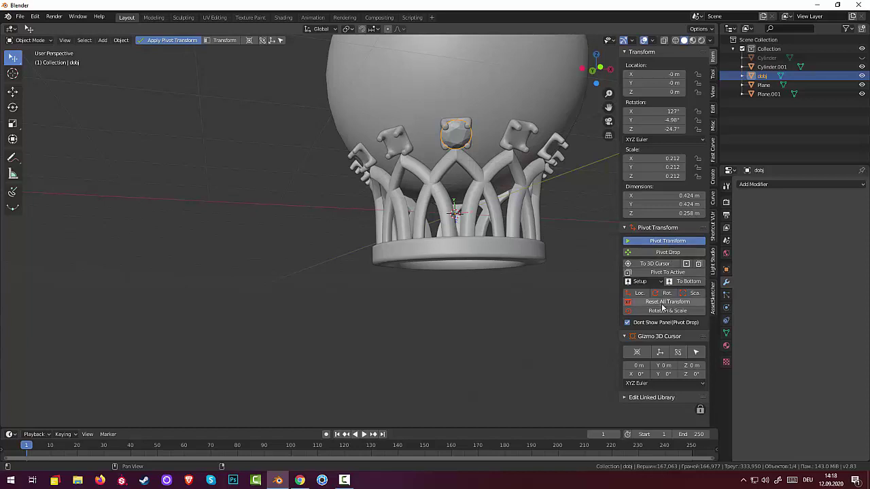
left_click(660, 303)
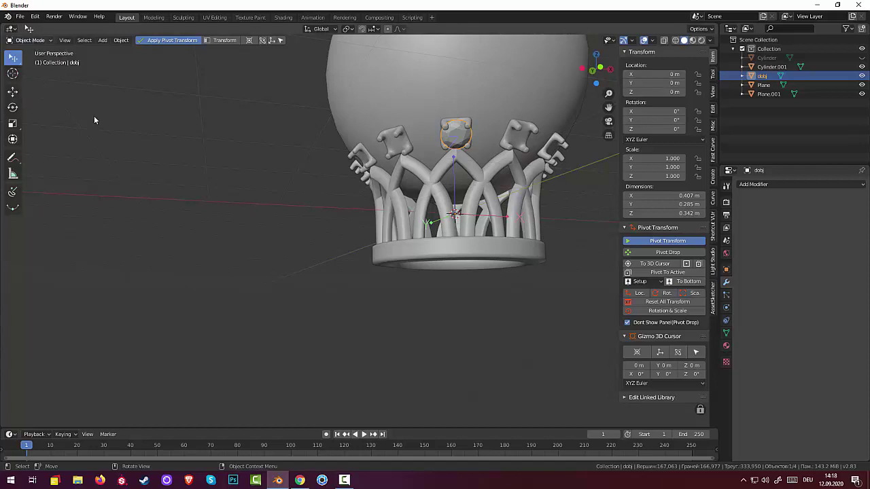
Add an Empty at the scene centre and give the gem an Array modifier with more copies
key("shift+a")
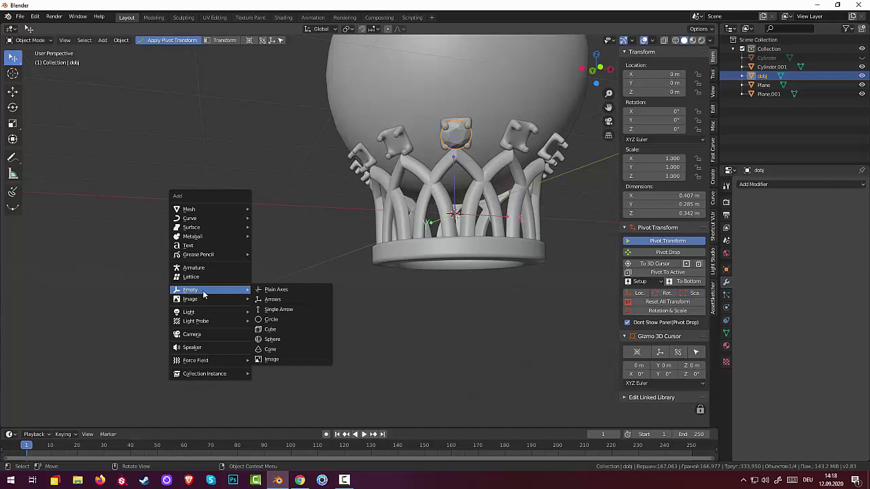
left_click(276, 290)
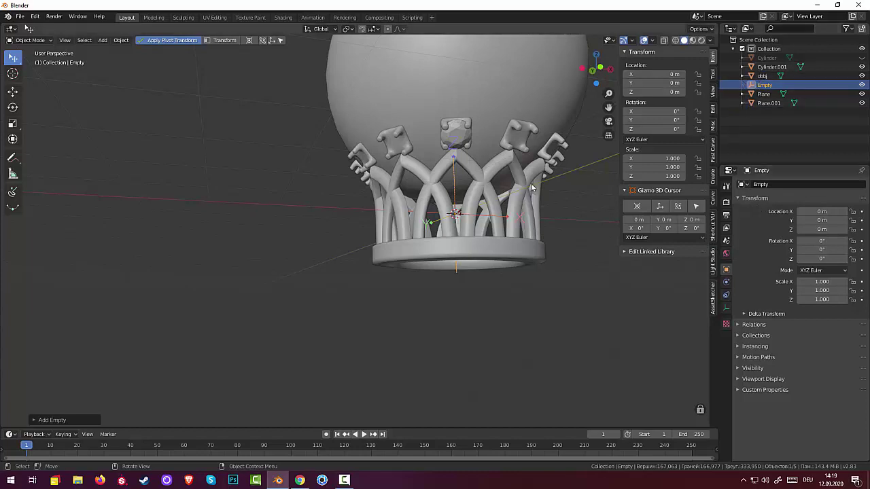
left_click(451, 134)
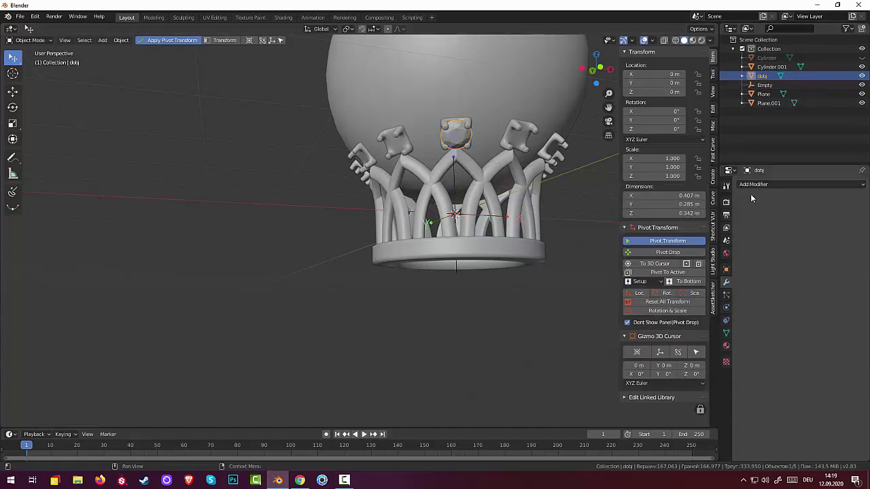
left_click(752, 185)
left_click(680, 205)
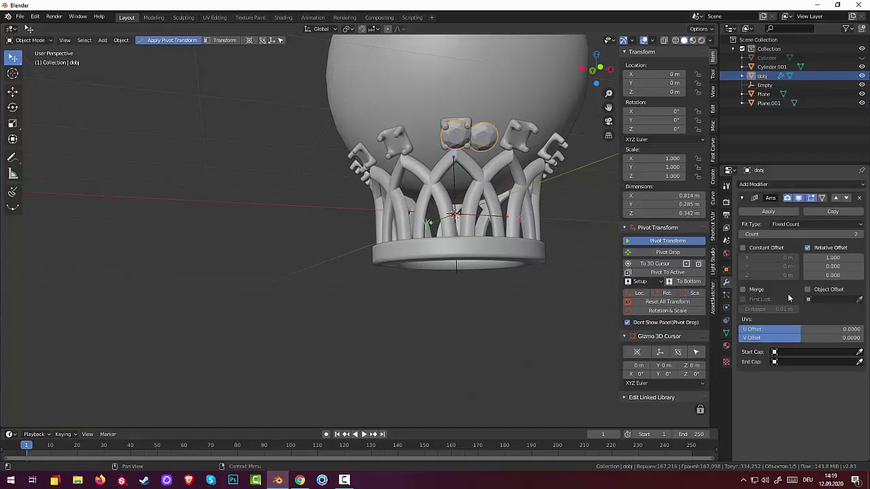
left_click(859, 234)
left_click(859, 234)
left_click(859, 234)
left_click(859, 234)
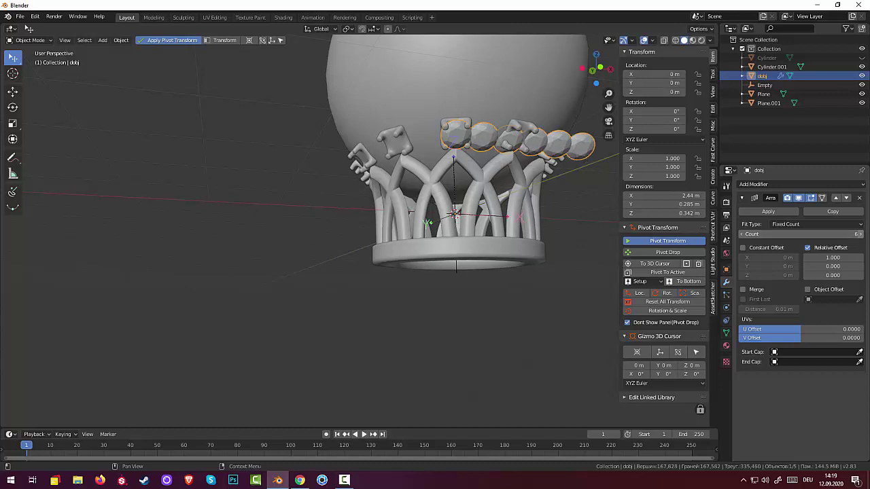
left_click(859, 234)
left_click(859, 234)
left_click(859, 234)
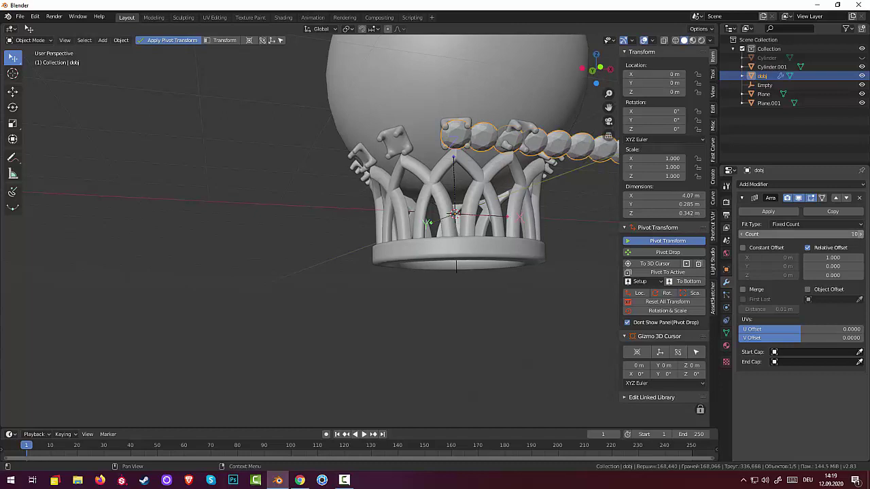
Turn off relative offset and set the Empty as the array's offset object
left_click(808, 248)
left_click(751, 249)
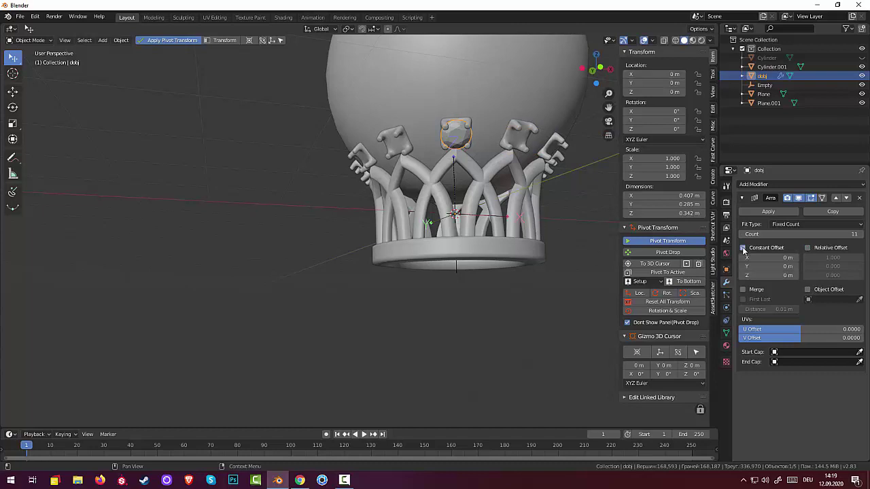
left_click(809, 300)
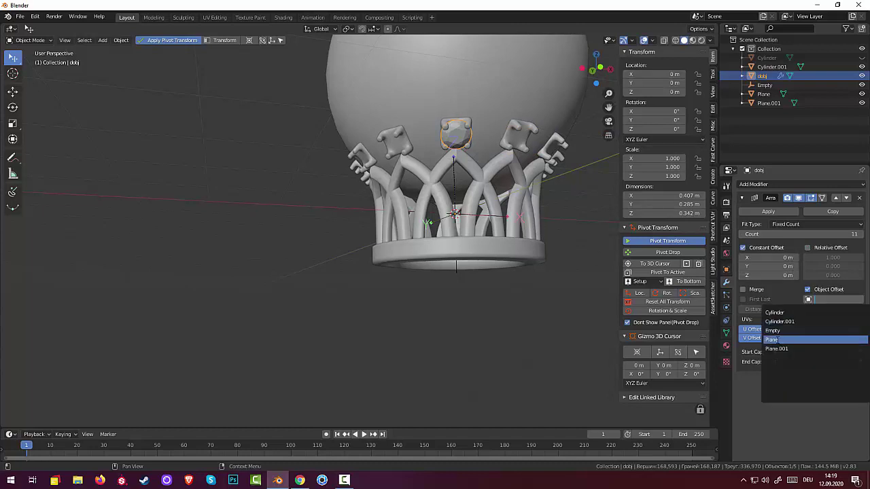
left_click(775, 331)
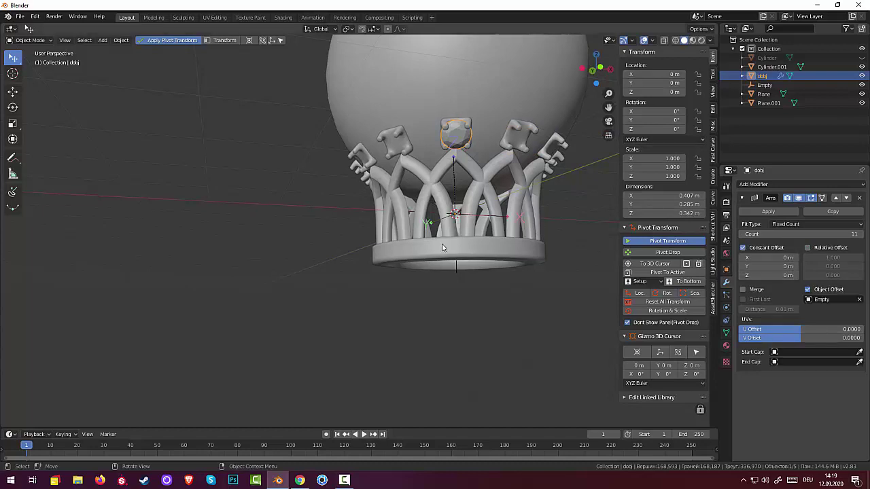
middle_click_drag(447, 255, 441, 261)
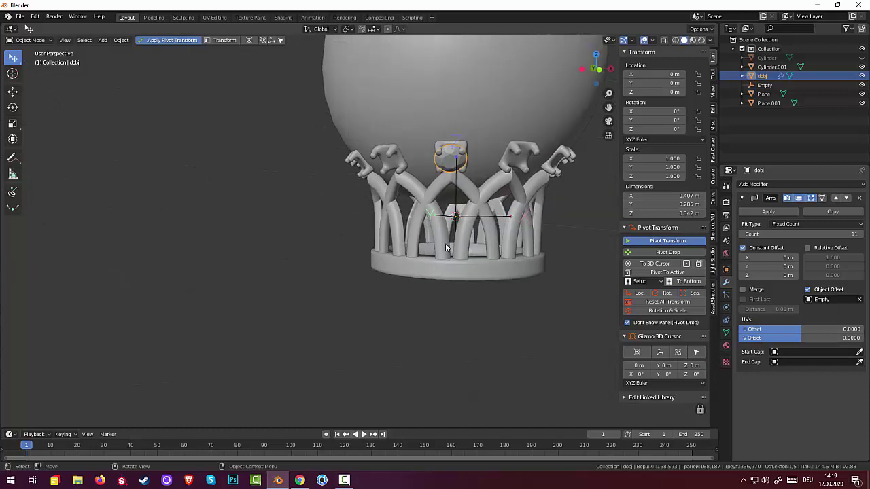
Rotate the dobj gem object 22.8° around Z so its 11 copies fan around the crown rim
key("r")
key("z")
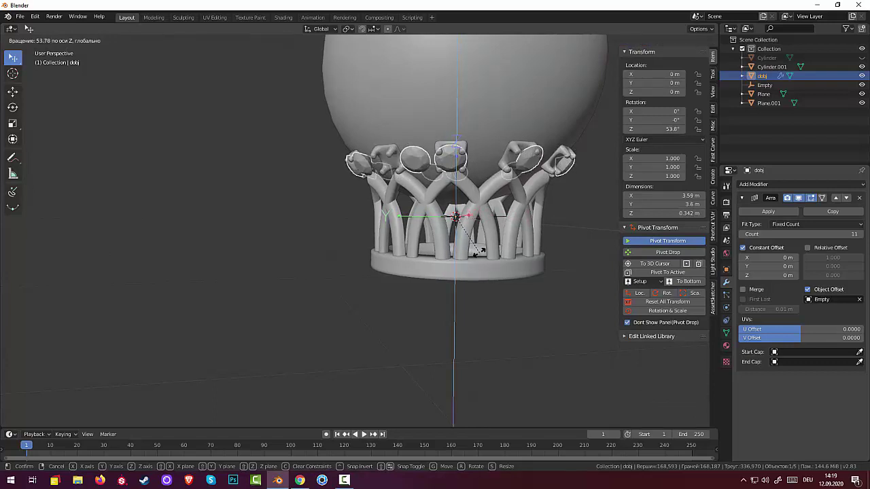
left_click(482, 253)
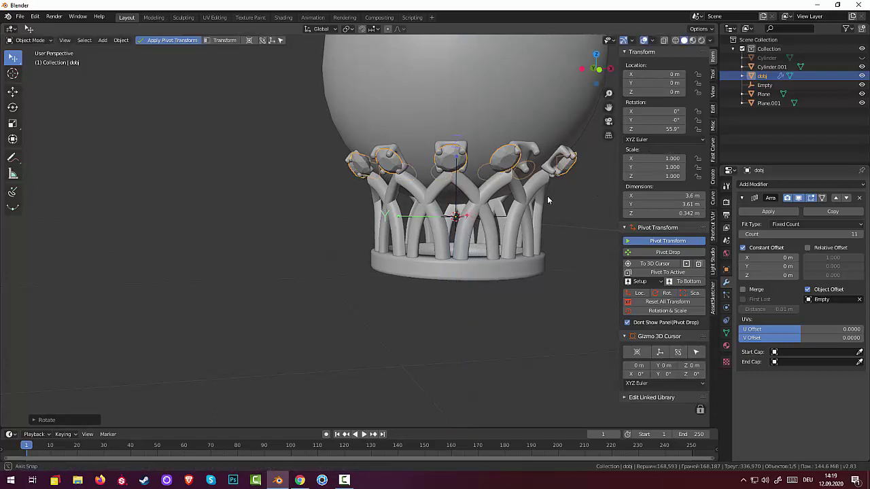
middle_click_drag(547, 196, 511, 185)
left_click_drag(659, 128, 681, 128)
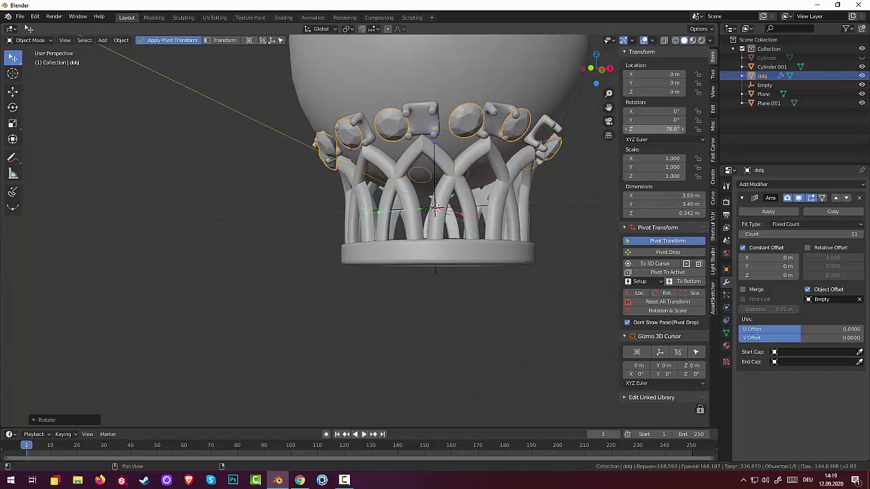
mouse_move(681, 129)
left_mouse_down()
mouse_move(663, 129)
mouse_move(696, 128)
mouse_move(668, 128)
left_mouse_up()
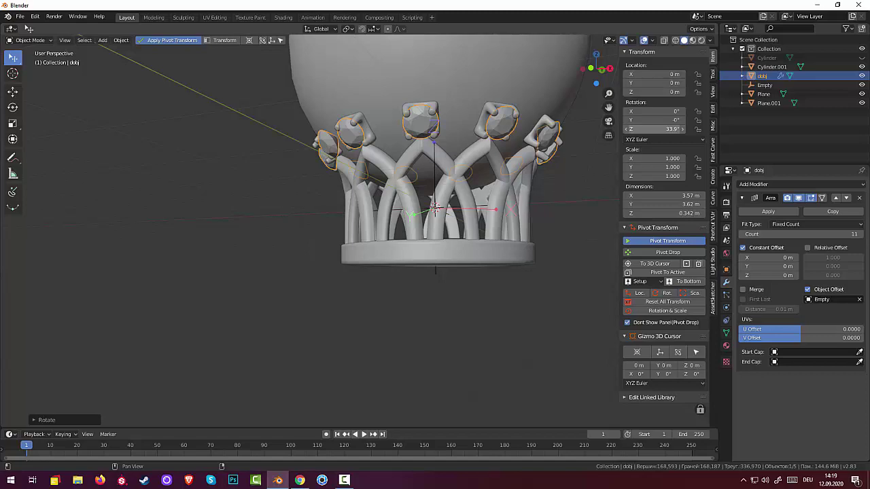
mouse_move(578, 197)
middle_mouse_down()
mouse_move(605, 187)
mouse_move(619, 217)
mouse_move(679, 191)
mouse_move(653, 200)
mouse_move(673, 204)
mouse_move(656, 207)
middle_mouse_up()
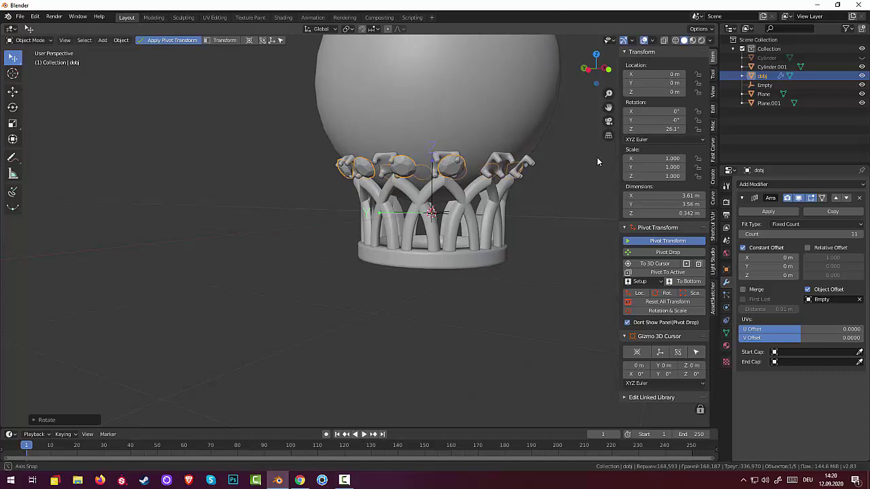
mouse_move(597, 157)
middle_mouse_down()
mouse_move(27, 142)
mouse_move(185, 168)
mouse_move(255, 162)
middle_mouse_up()
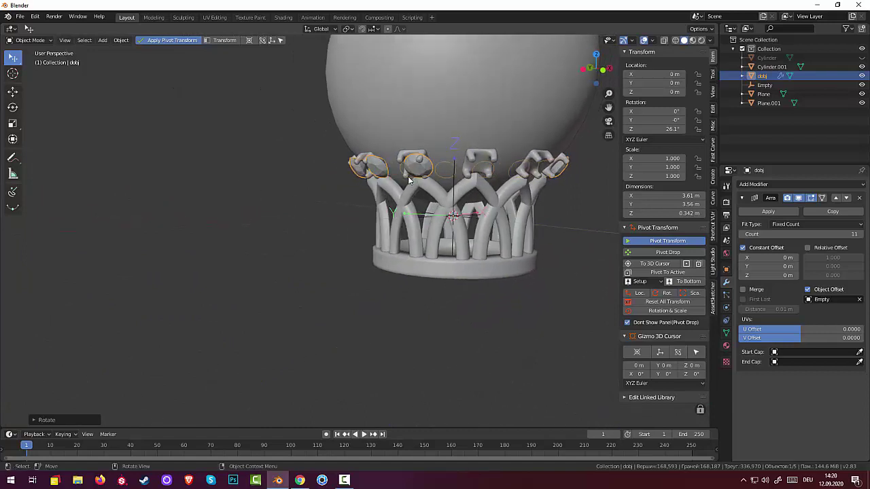
mouse_move(671, 129)
left_mouse_down()
mouse_move(699, 129)
mouse_move(672, 128)
left_mouse_up()
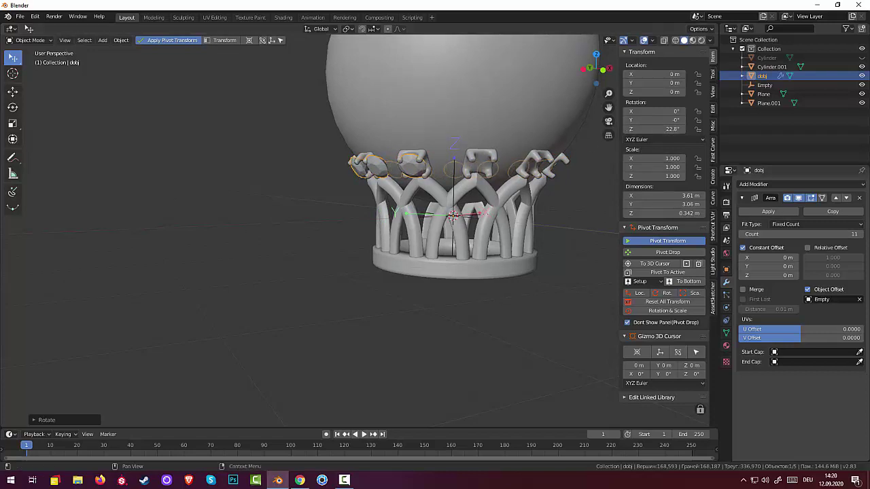
Cut the gem Array modifier's Count down to 2 copies
left_click(853, 235)
type("2")
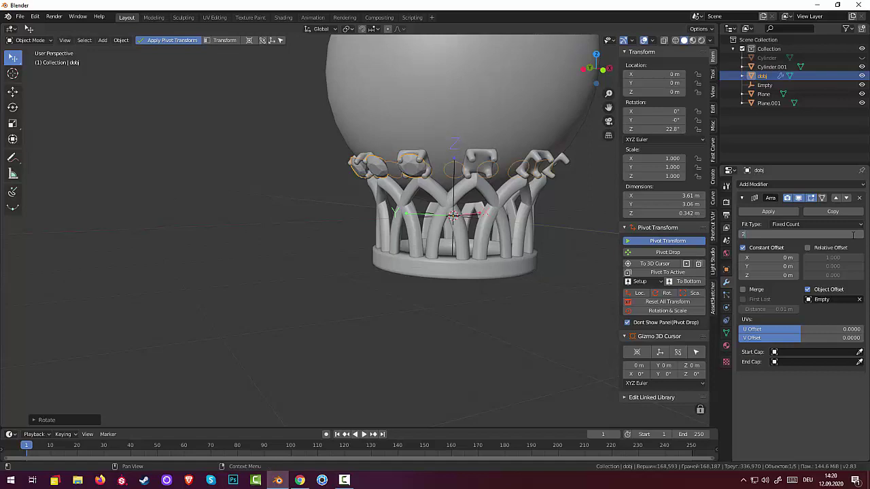
key("Return")
middle_click_drag(485, 277, 525, 263)
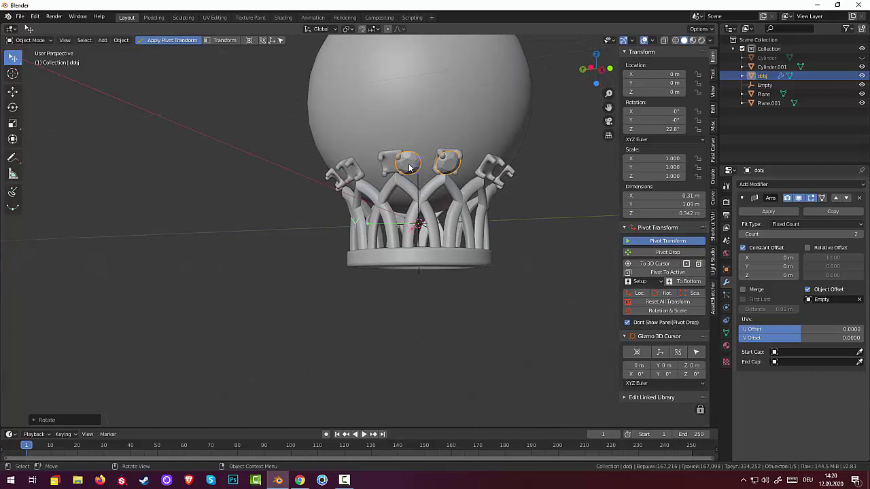
Rotate dobj to 32.6° on Z so the two gems sit on adjacent arches
key("r")
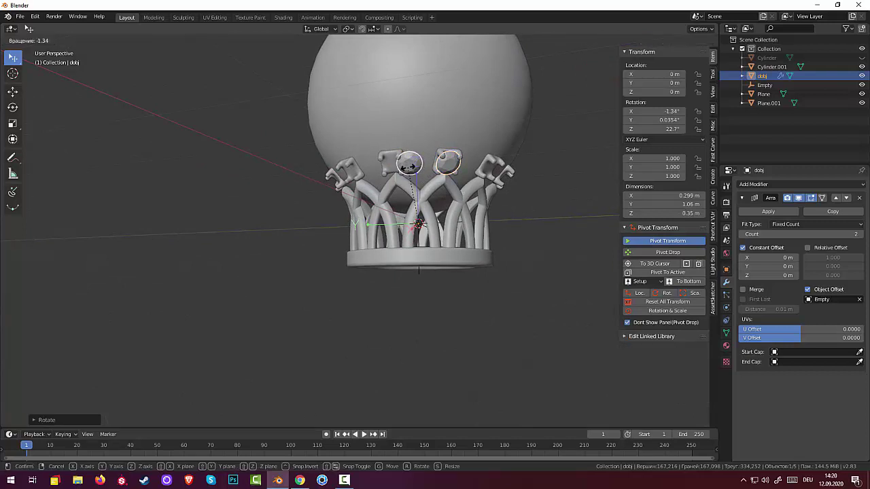
key("z")
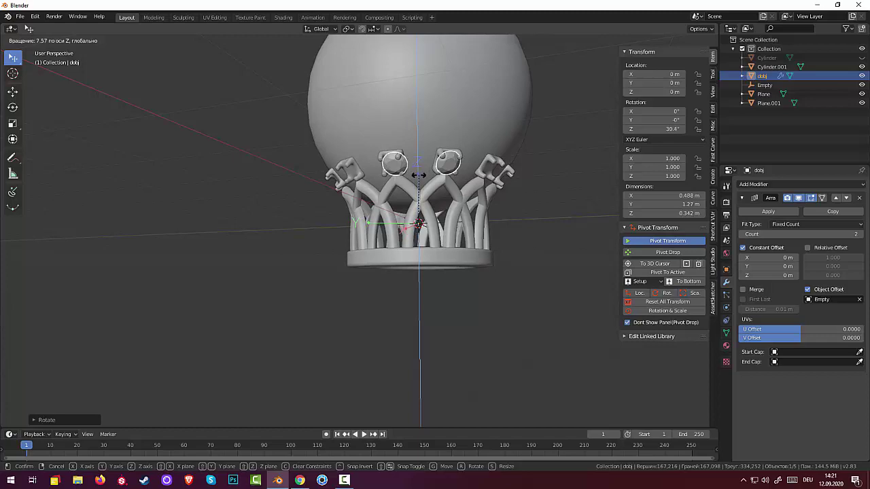
left_click(421, 176)
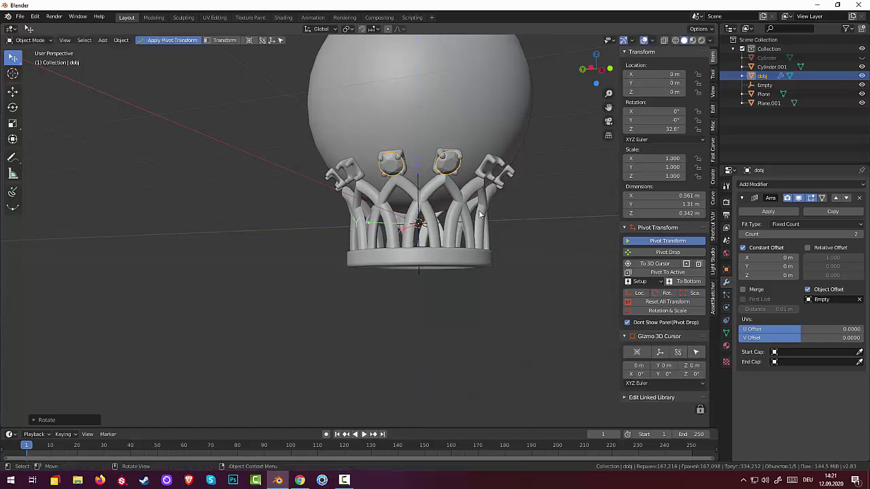
middle_click_drag(526, 229, 467, 153)
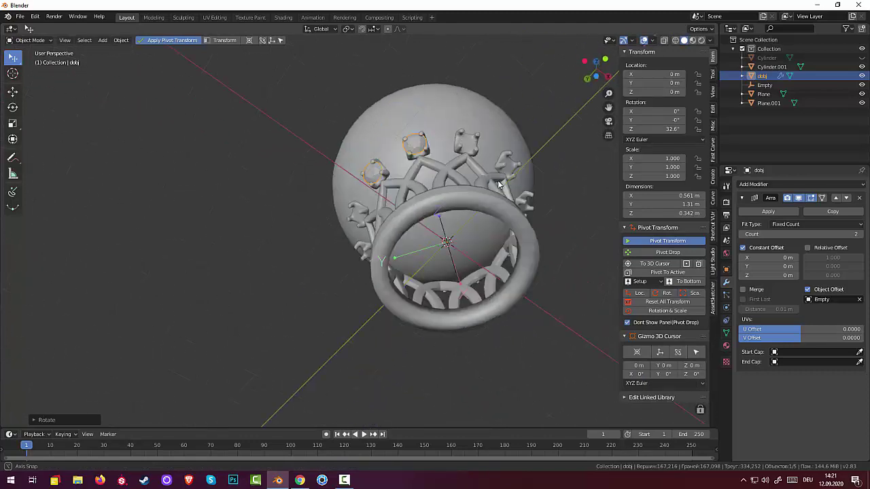
middle_click_drag(466, 153, 508, 230)
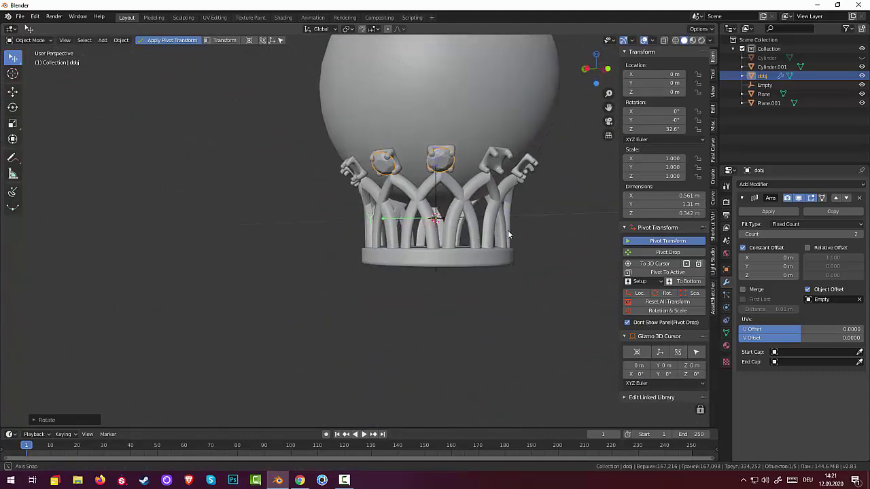
Raise the gem Array Count from 2 back up to 11 copies
left_click(859, 234)
left_click(859, 234)
left_click(859, 234)
left_click(860, 234)
left_click(860, 234)
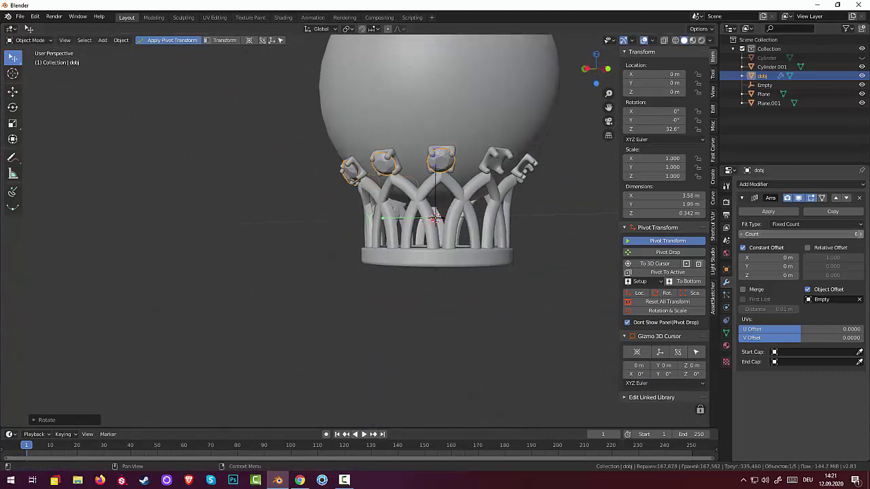
left_click(860, 234)
left_click(860, 234)
left_click(860, 234)
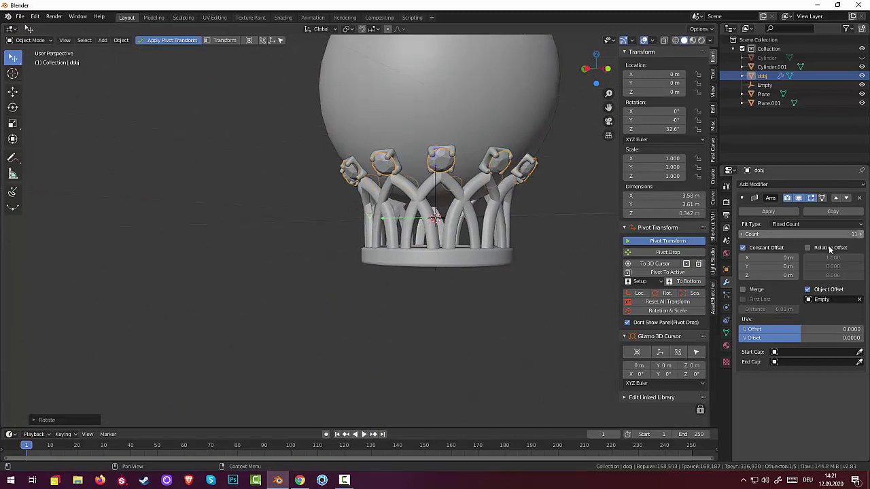
middle_click_drag(503, 263, 421, 238)
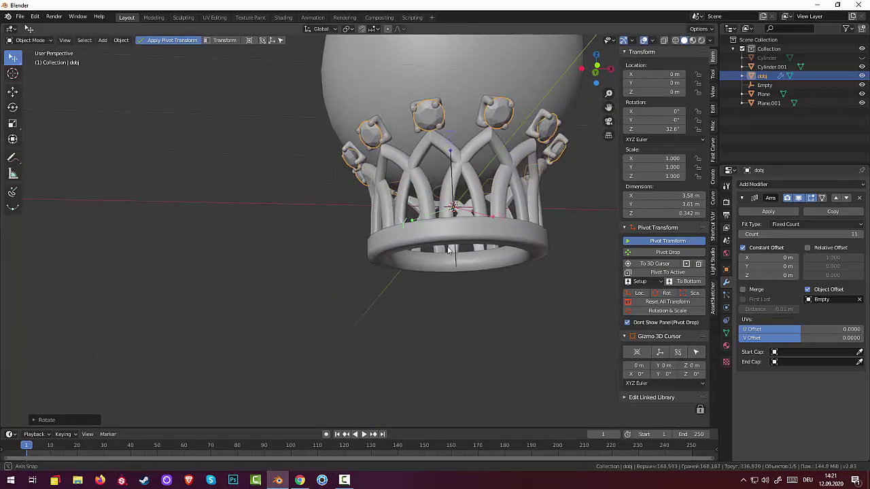
middle_click_drag(422, 239, 515, 262)
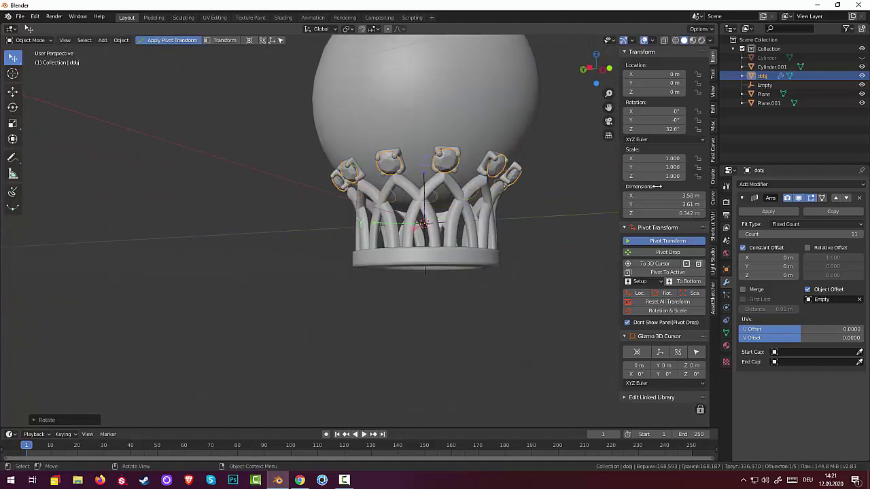
Nudge dobj's Z rotation to 32.7° and zoom out to review the full crown
left_click_drag(683, 130, 685, 131)
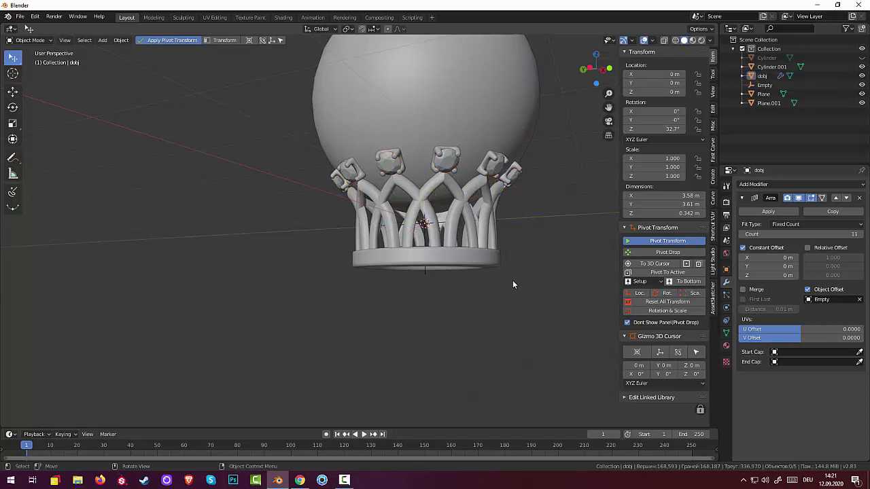
scroll(512, 281, "down", 3)
mouse_move(511, 256)
middle_mouse_down()
mouse_move(585, 302)
mouse_move(494, 239)
middle_mouse_up()
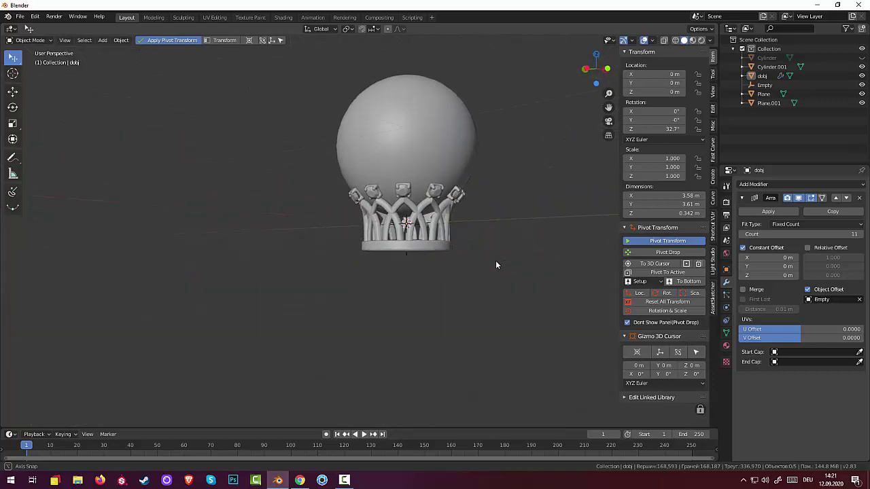
middle_click_drag(495, 243, 496, 261)
scroll(470, 280, "down", 2)
scroll(469, 280, "up", 2)
scroll(445, 290, "up", 1)
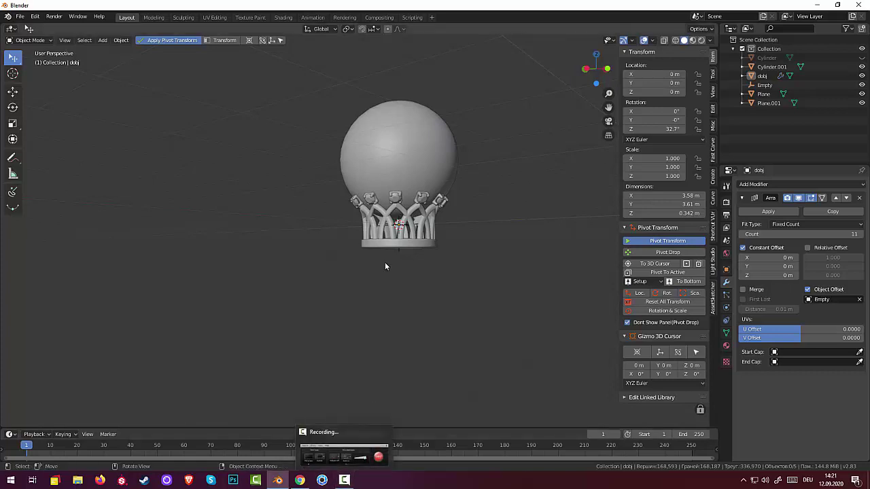
left_click(344, 480)
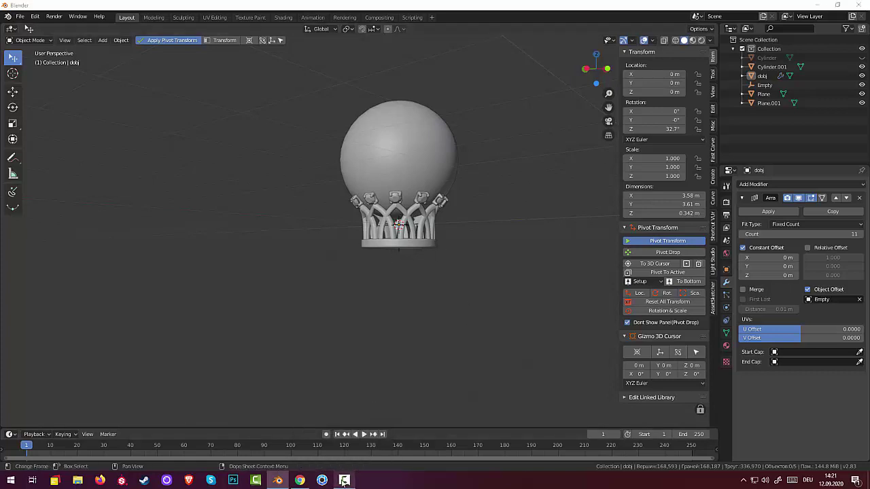